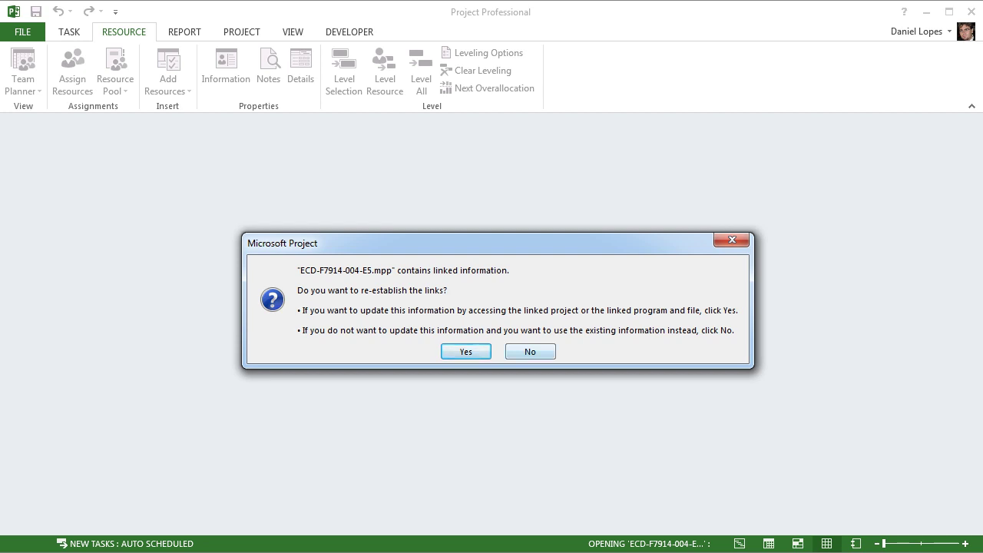
# Open ECD-F7914-004-E5.mpp without re-establishing its links and without opening the other files sharing the resource pool.
pyautogui.click(529, 351)
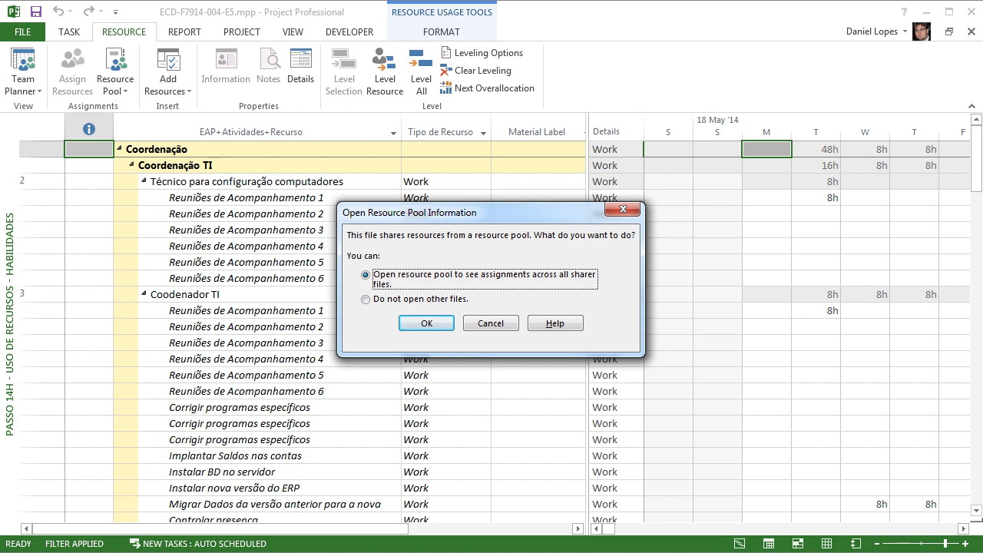
pyautogui.press('Down')
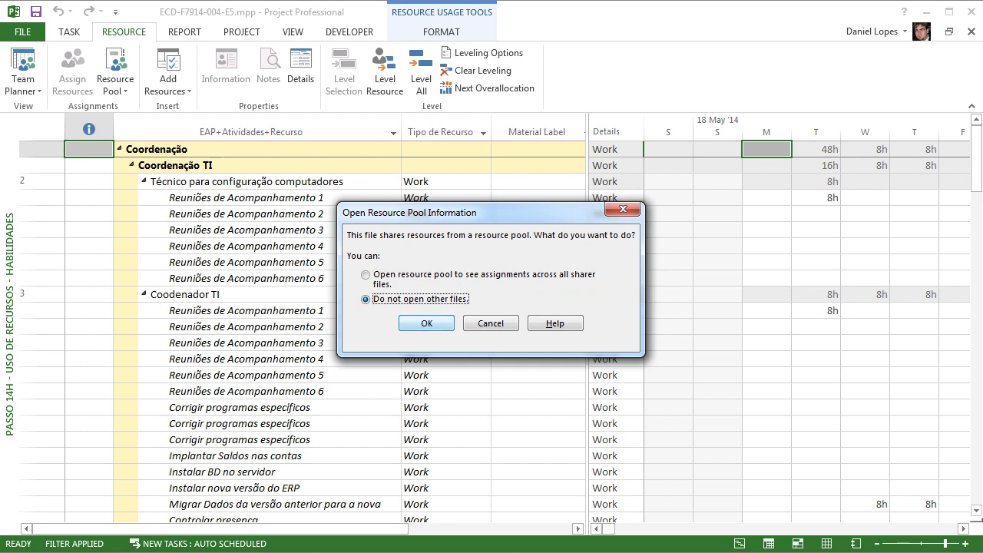
pyautogui.press('Return')
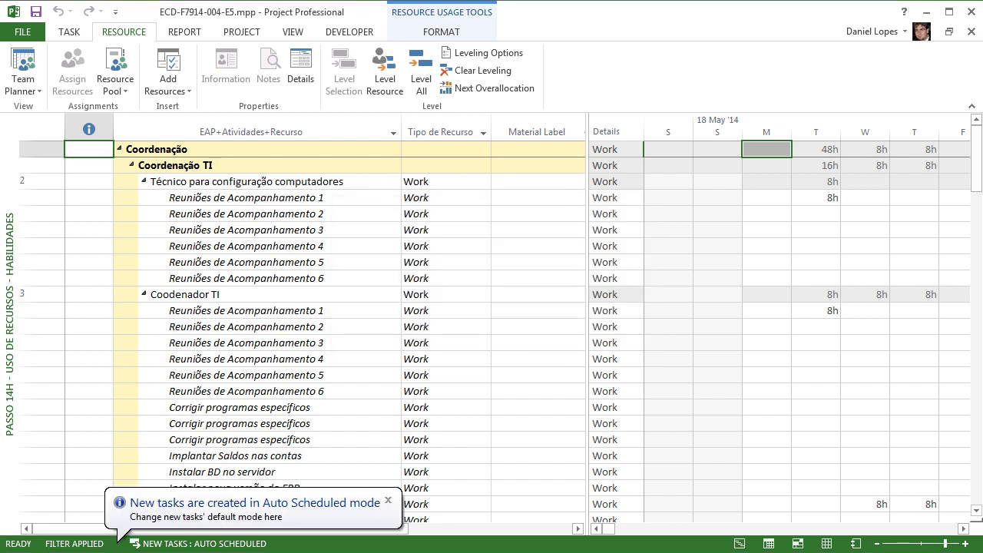
# Switch the project to the Passo 8 - Alocar Recursos nas Atividades view.
pyautogui.rightClick(10, 309)
pyautogui.press('Return')
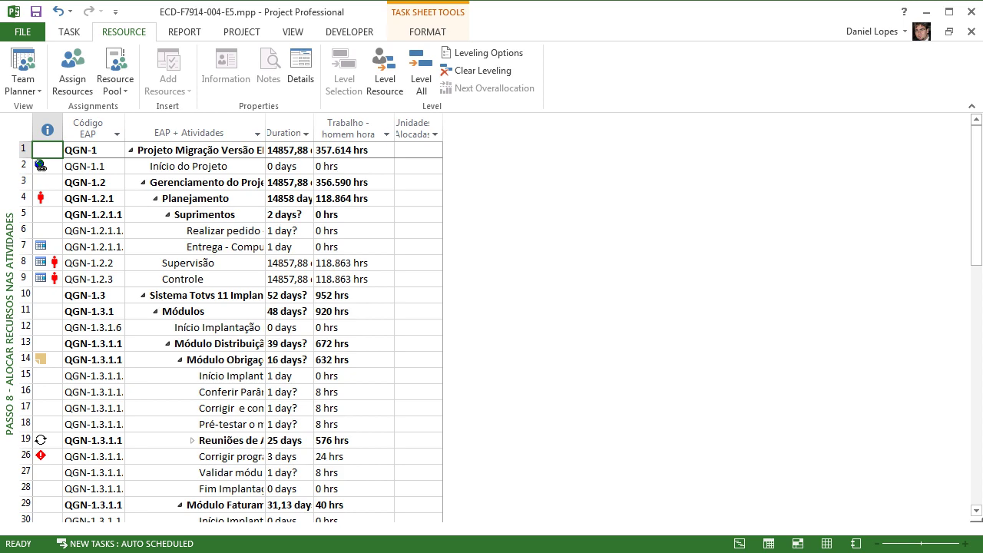
# Show the Gantt chart in the Passo 7 - Cronograma do Projeto - Base Contratual I view, and return to Passo 8 - Alocar Recursos nas Atividades.
pyautogui.rightClick(10, 315)
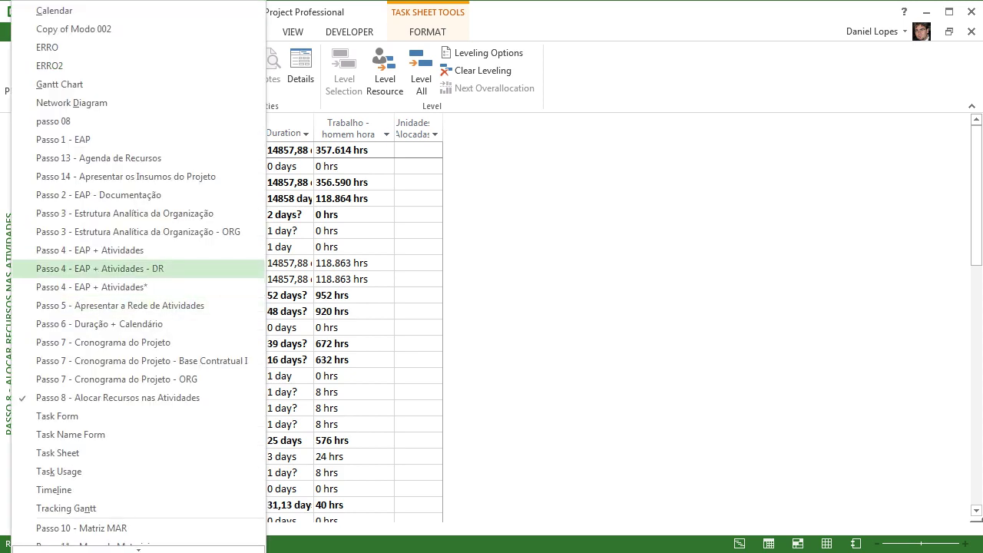
pyautogui.click(138, 360)
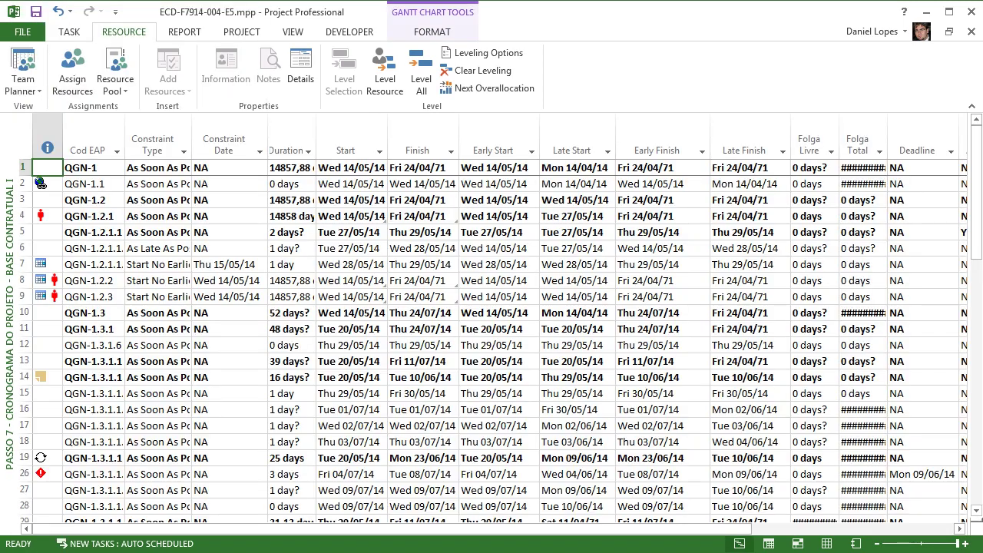
pyautogui.moveTo(968, 331); pyautogui.dragTo(352, 331)
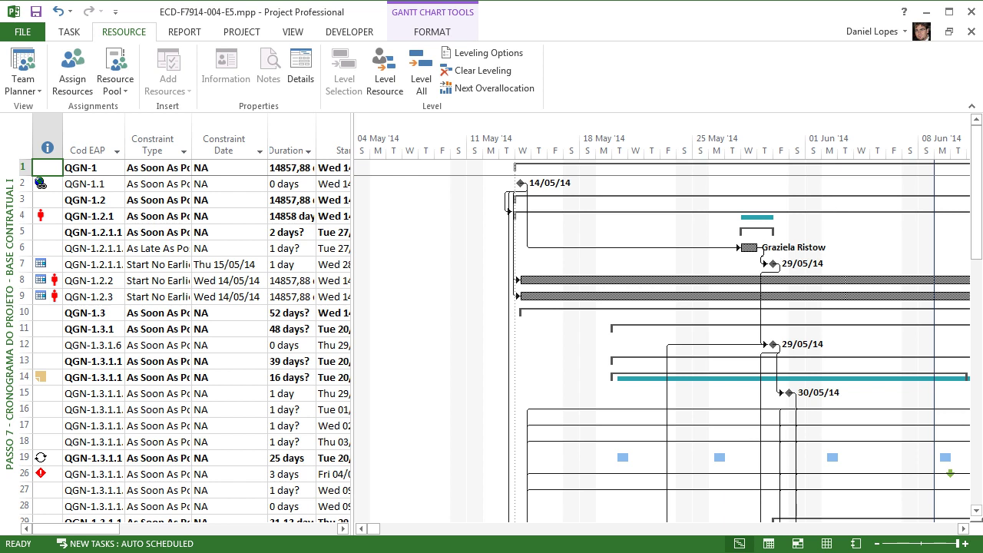
pyautogui.rightClick(10, 306)
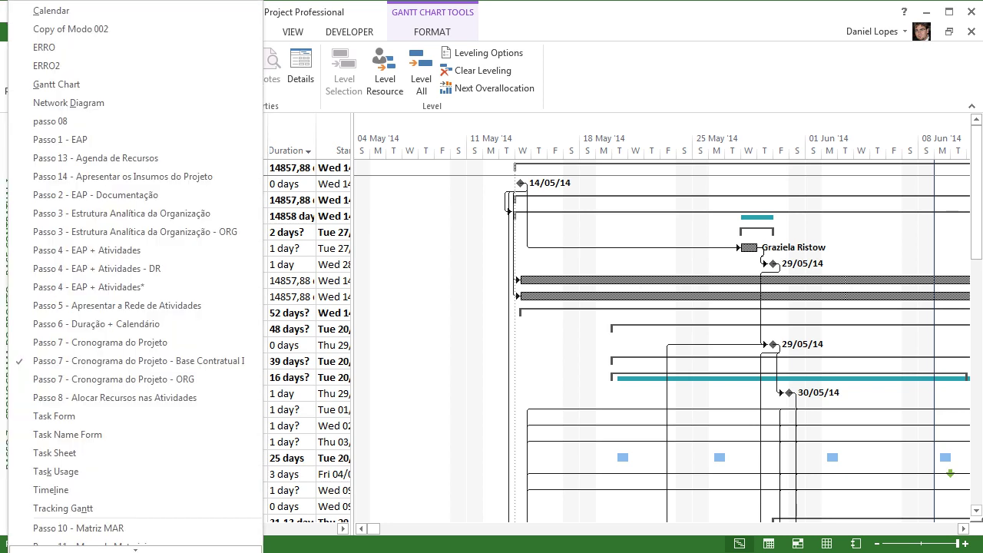
pyautogui.click(76, 397)
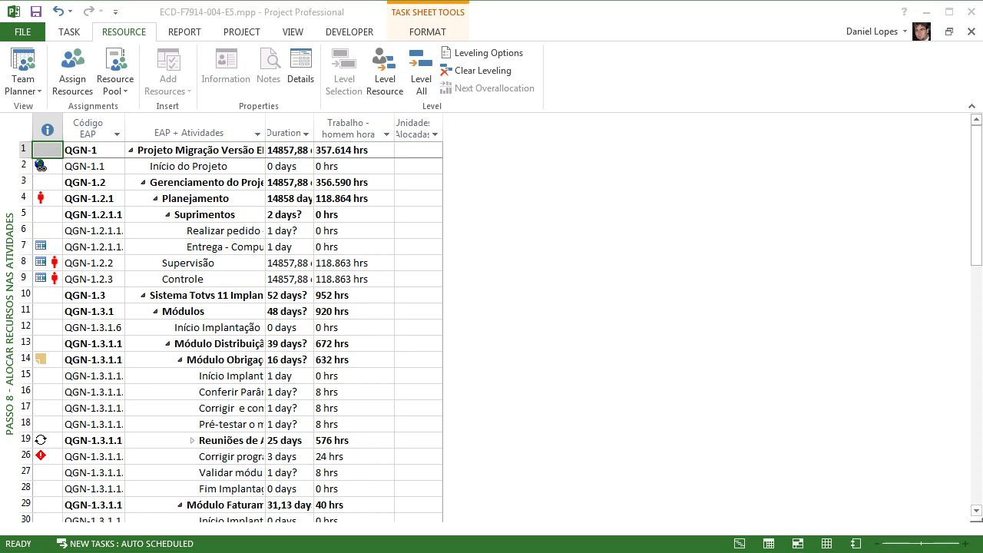
# Open the resource pool file ECD-F7914-004-E5-POOL.mpp as read-only and re-establish its links.
pyautogui.press('Down')
pyautogui.press('Down')
pyautogui.press('Down')
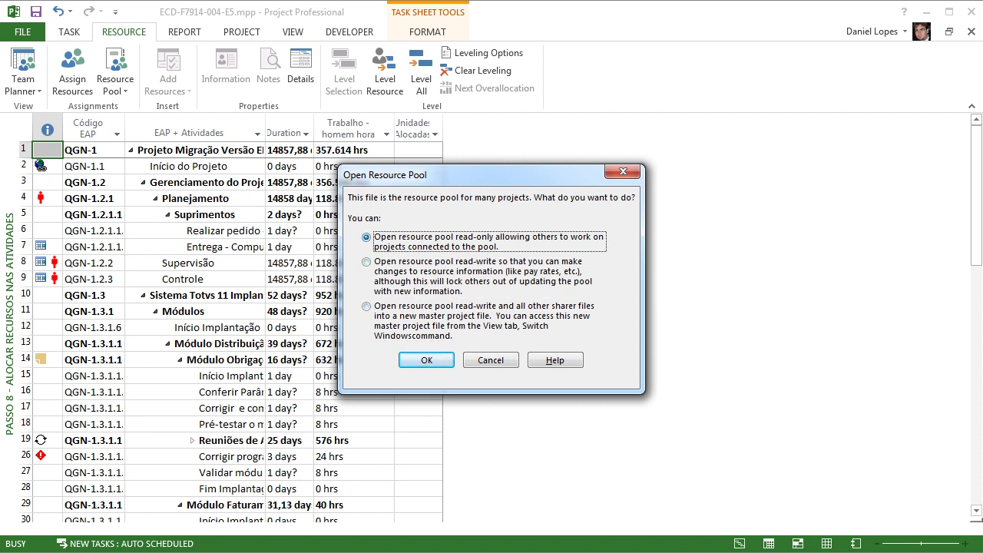
pyautogui.press('Down')
pyautogui.press('Down')
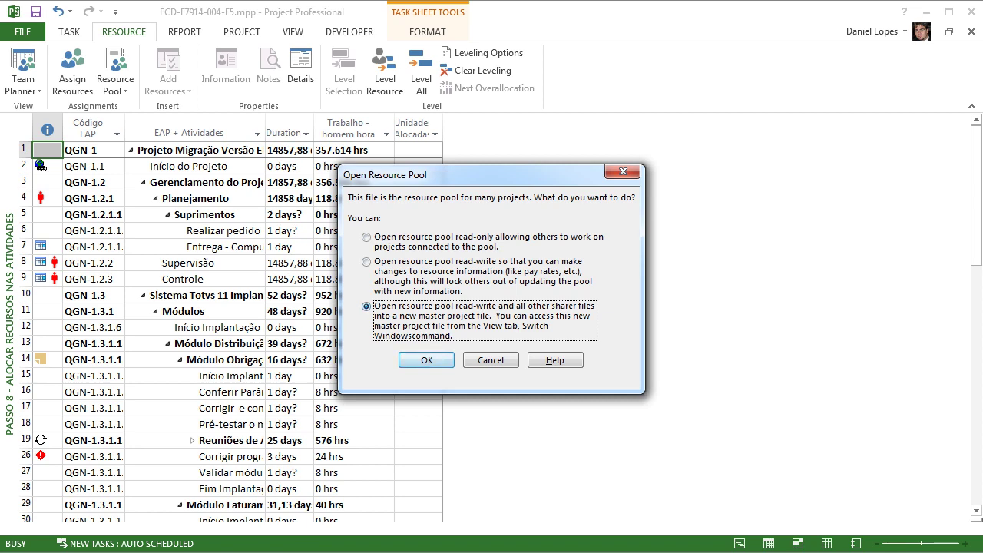
pyautogui.click(366, 238)
pyautogui.click(426, 360)
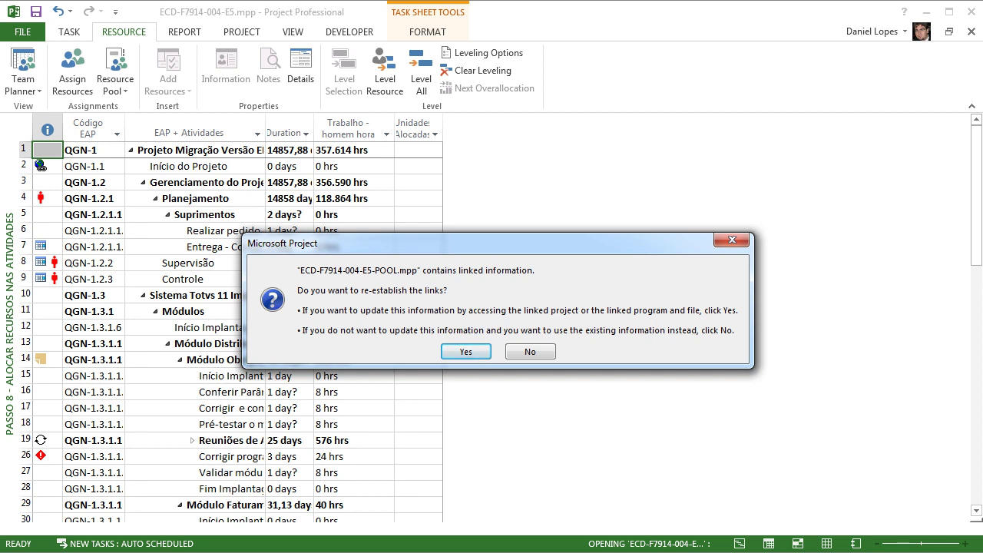
pyautogui.press('Return')
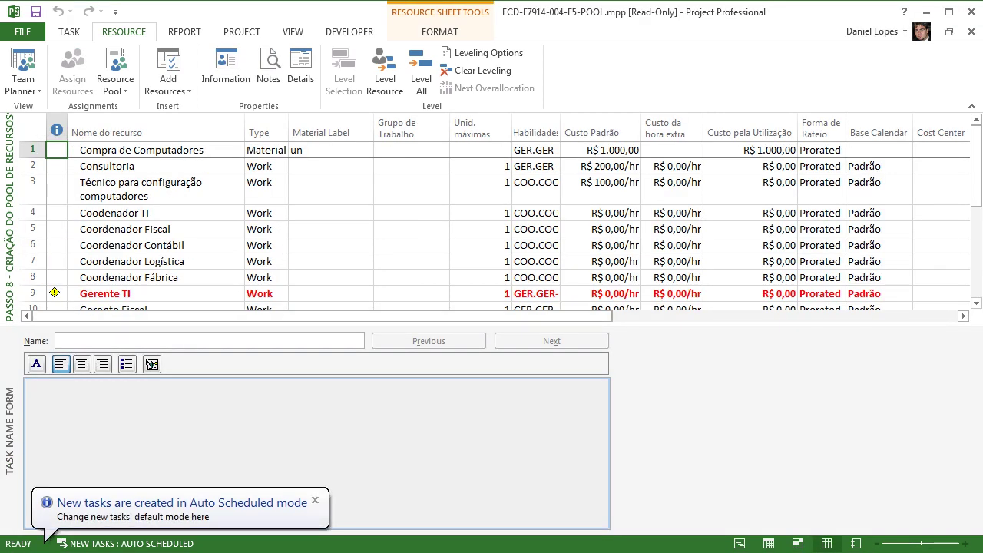
# Enlarge the resource sheet pane and go through the resource names from Compra de Computadores to aluguel de computador.
pyautogui.moveTo(491, 324); pyautogui.dragTo(491, 448)
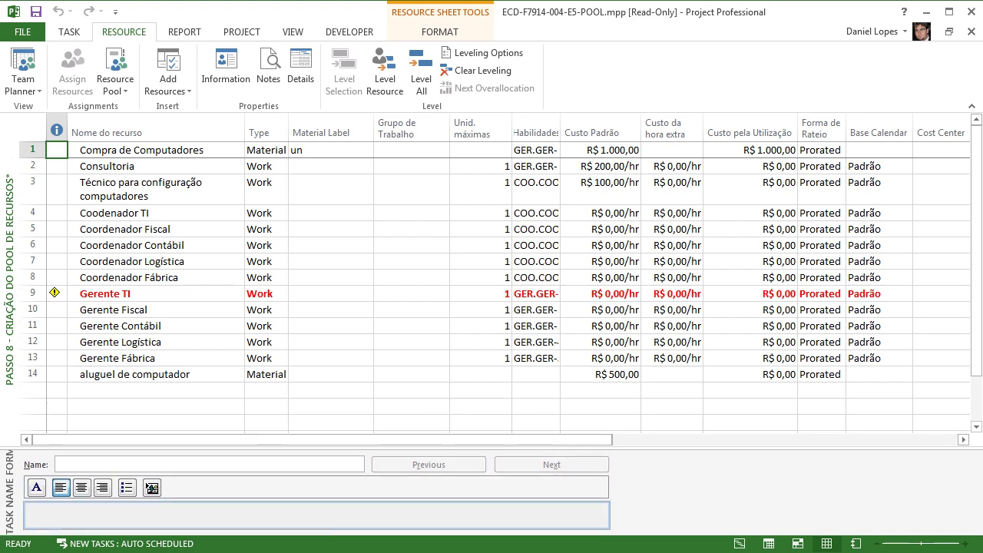
pyautogui.click(156, 149)
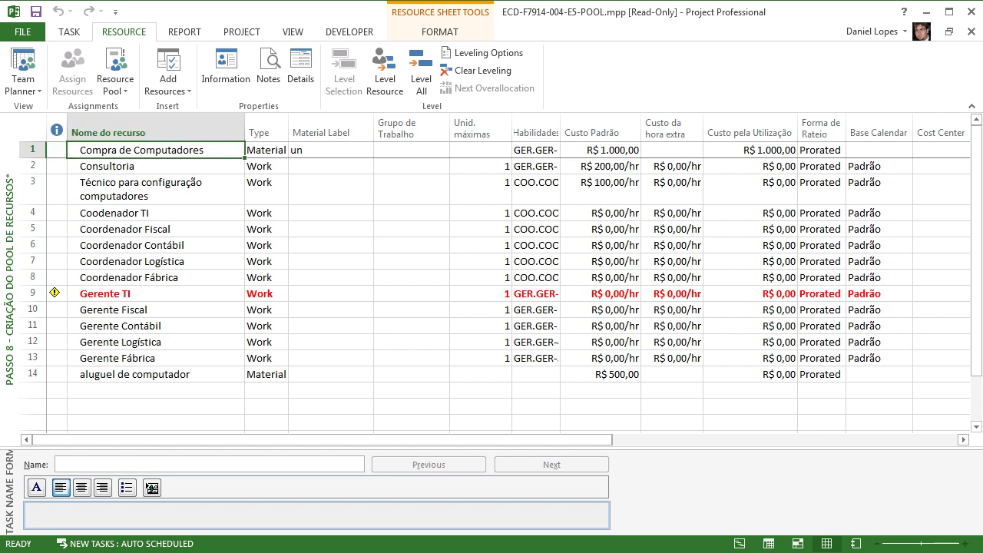
pyautogui.press('Down')
pyautogui.press('Down')
pyautogui.press('Down')
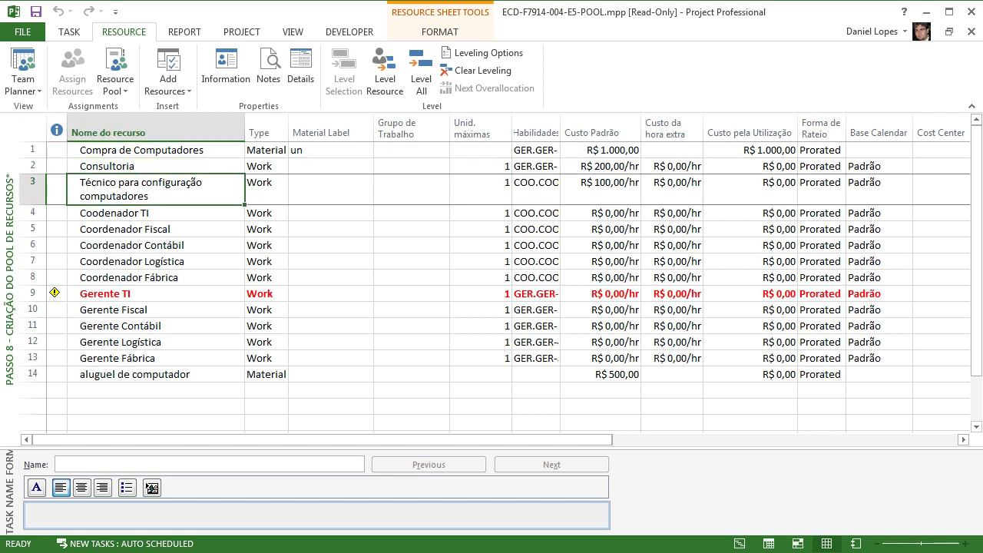
pyautogui.press('Up')
pyautogui.press('Up')
pyautogui.press('Up')
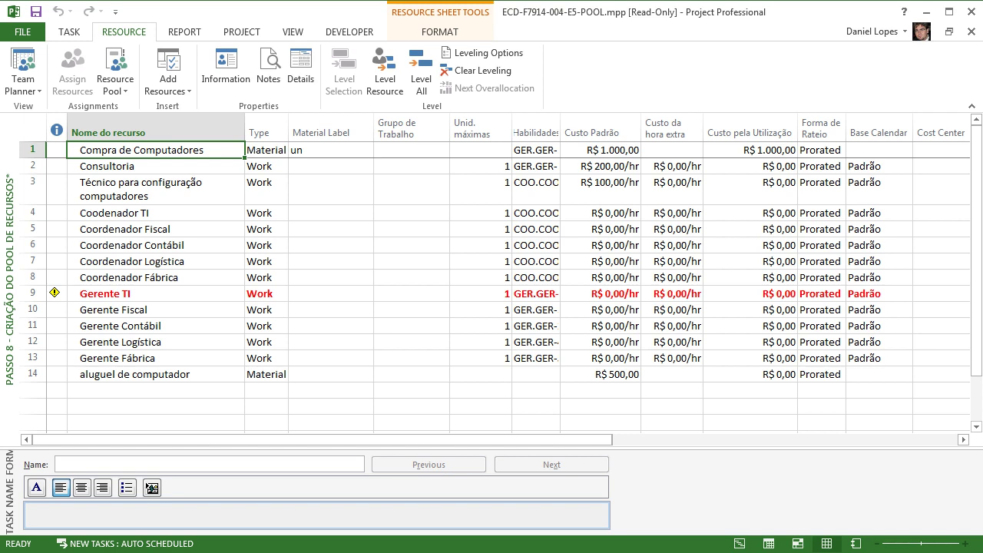
pyautogui.press('Right')
pyautogui.press('Left')
pyautogui.press('Down')
pyautogui.press('Down')
pyautogui.press('Down')
pyautogui.press('Down')
pyautogui.press('Down')
pyautogui.press('Down')
pyautogui.press('Down')
pyautogui.press('Down')
pyautogui.press('Down')
pyautogui.press('Down')
pyautogui.press('Down')
pyautogui.press('Down')
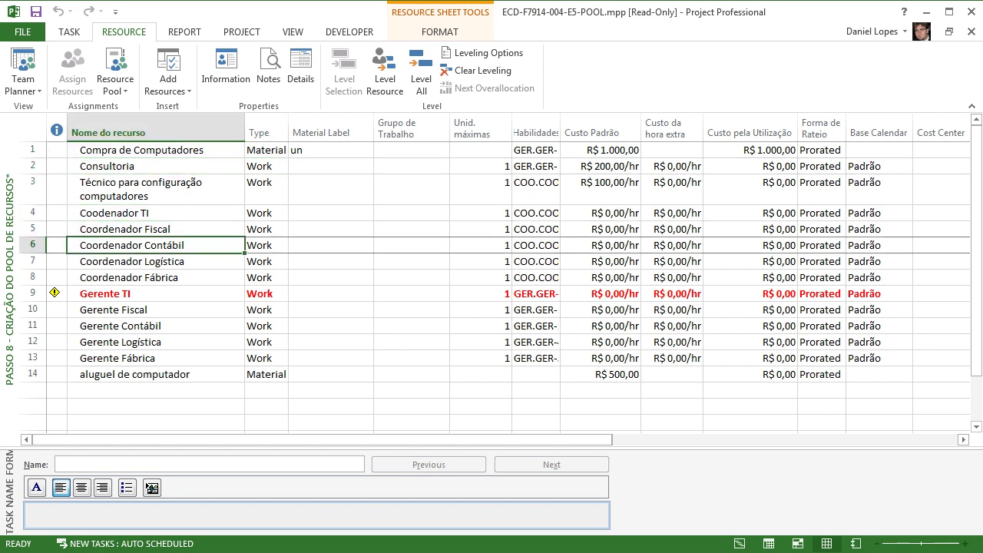
pyautogui.press('Down')
pyautogui.press('Down')
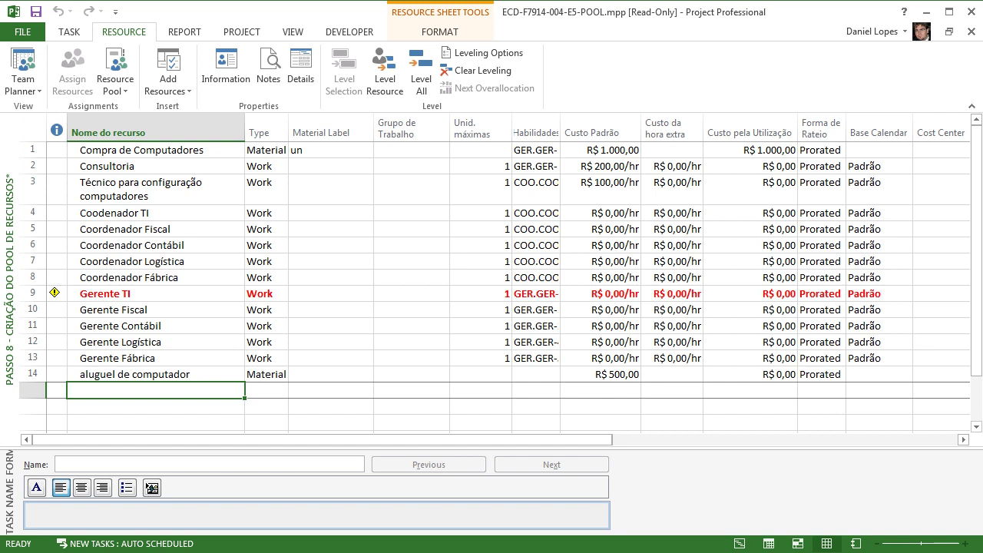
pyautogui.press('Up')
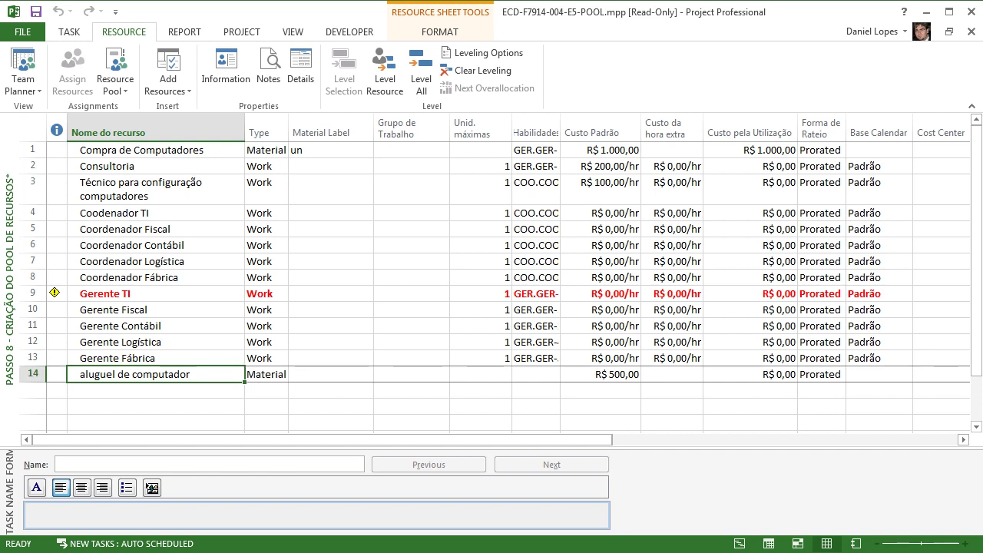
pyautogui.press('Right')
pyautogui.press('Right')
pyautogui.press('Left')
pyautogui.press('Left')
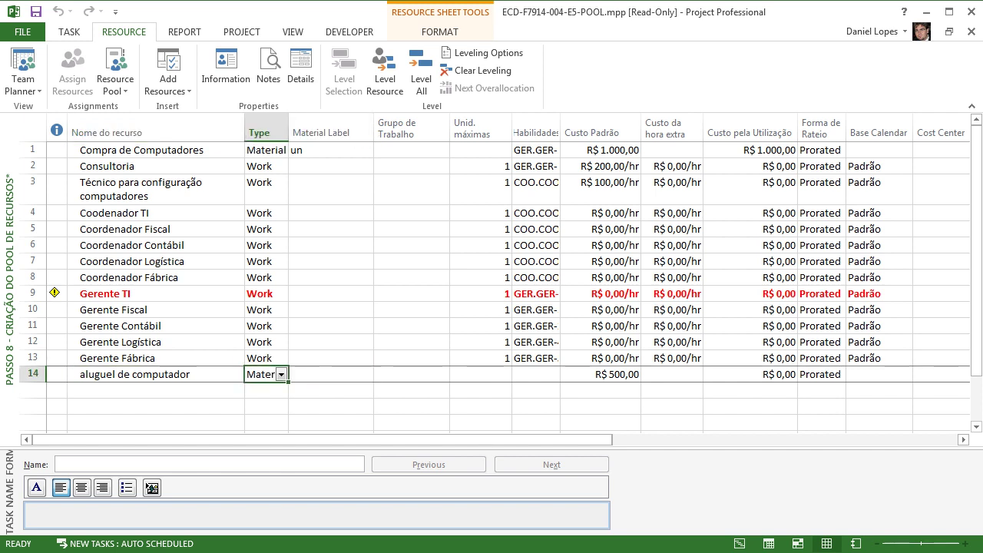
pyautogui.press('Up')
pyautogui.press('Up')
pyautogui.press('Up')
pyautogui.press('Up')
pyautogui.press('Up')
pyautogui.press('Up')
pyautogui.press('Up')
pyautogui.press('Up')
pyautogui.press('Up')
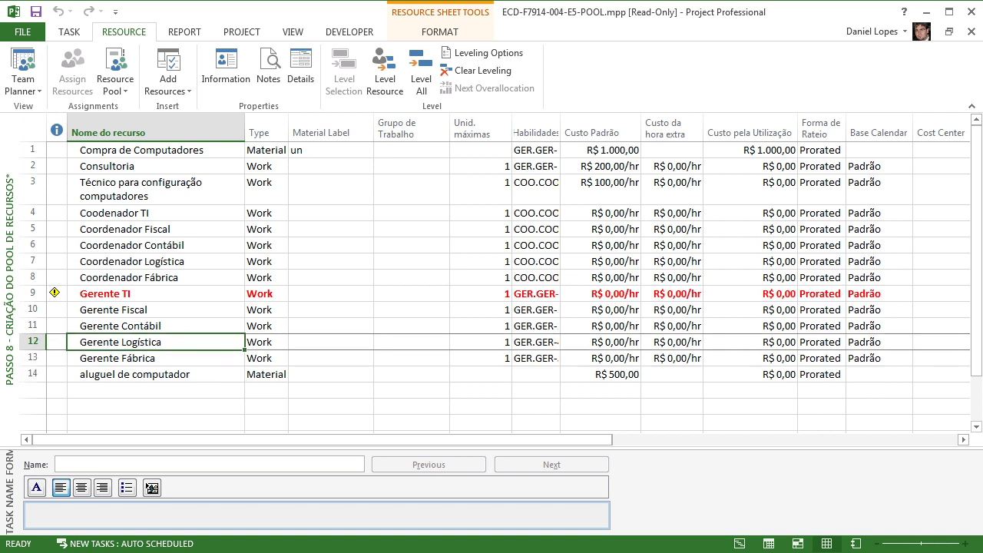
pyautogui.press('Up')
pyautogui.press('Up')
pyautogui.press('Up')
pyautogui.press('Up')
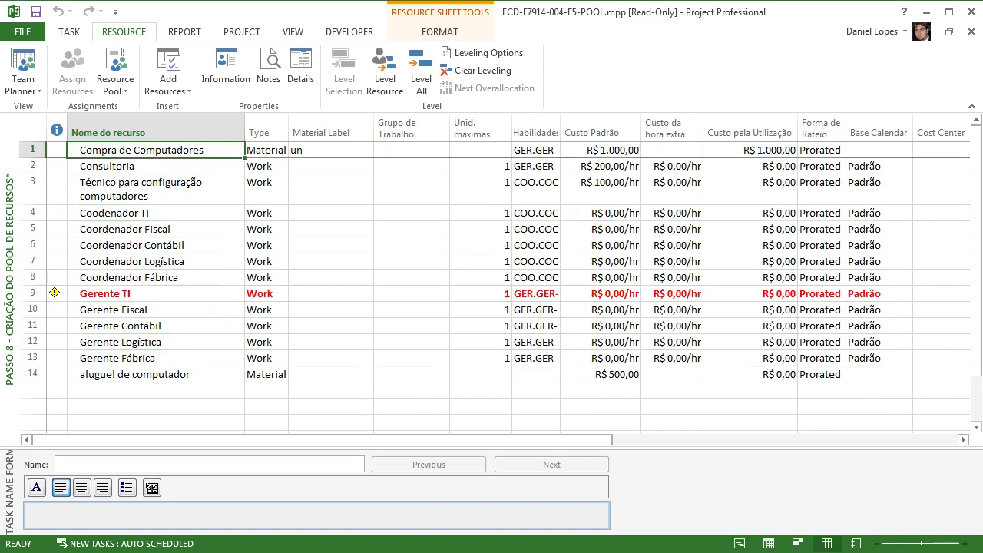
# Review the Type of the listed resources and the Material Label of Compra de Computadores.
pyautogui.press('Right')
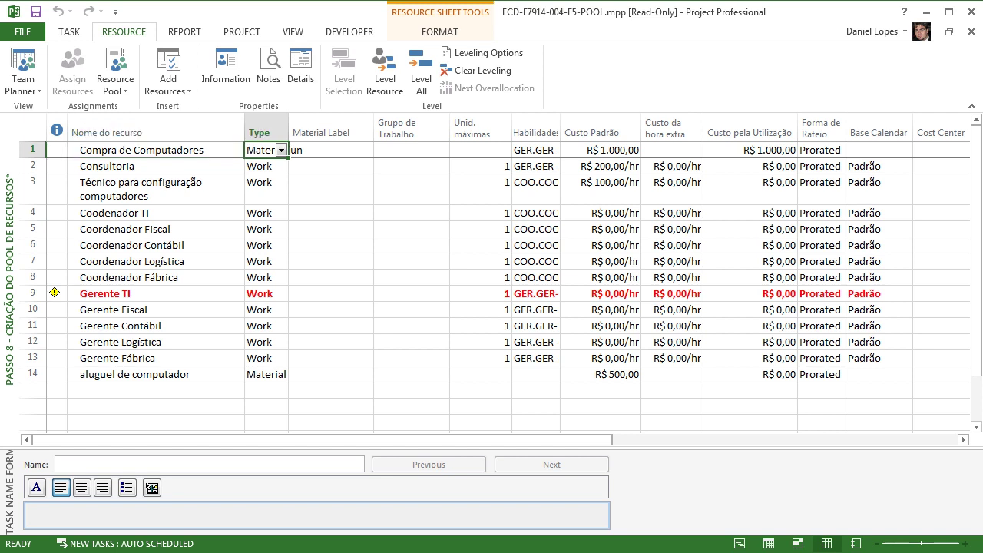
pyautogui.press('Down')
pyautogui.press('Down')
pyautogui.press('Down')
pyautogui.press('Down')
pyautogui.press('Down')
pyautogui.press('Down')
pyautogui.press('Down')
pyautogui.press('Down')
pyautogui.press('Down')
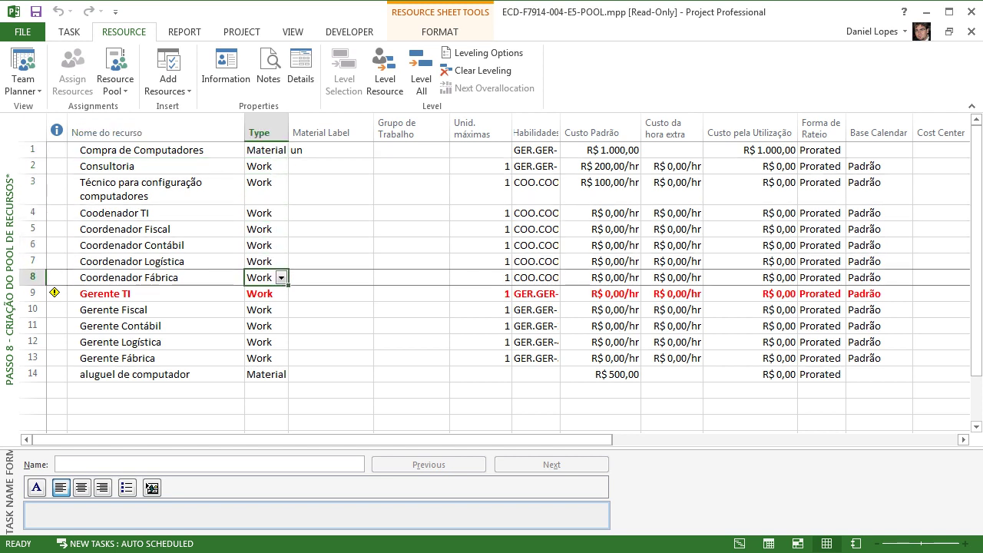
pyautogui.press('Down')
pyautogui.press('Down')
pyautogui.press('Down')
pyautogui.press('Up')
pyautogui.press('Up')
pyautogui.press('Up')
pyautogui.press('Up')
pyautogui.press('Up')
pyautogui.press('Up')
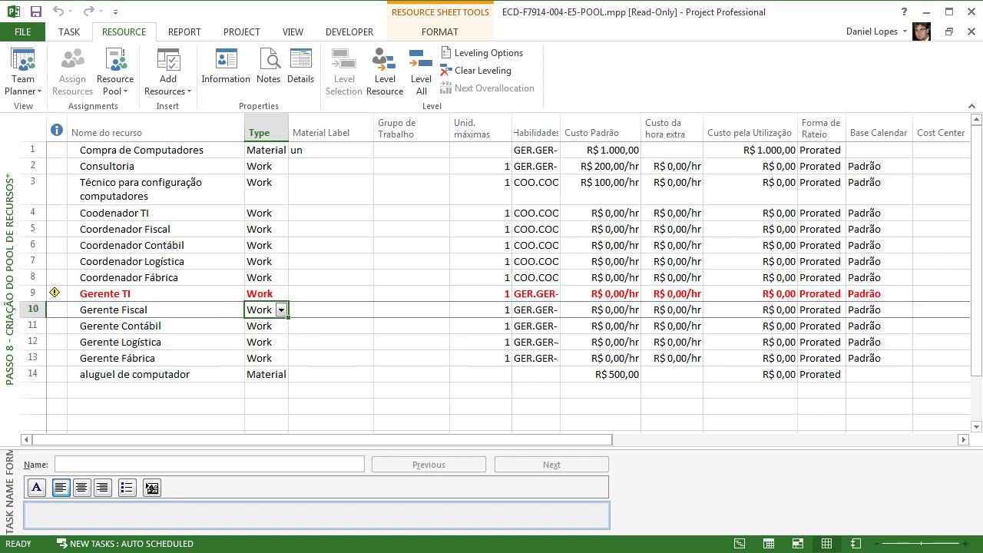
pyautogui.press('Up')
pyautogui.press('Up')
pyautogui.press('Up')
pyautogui.press('Up')
pyautogui.press('Up')
pyautogui.press('Up')
pyautogui.press('Right')
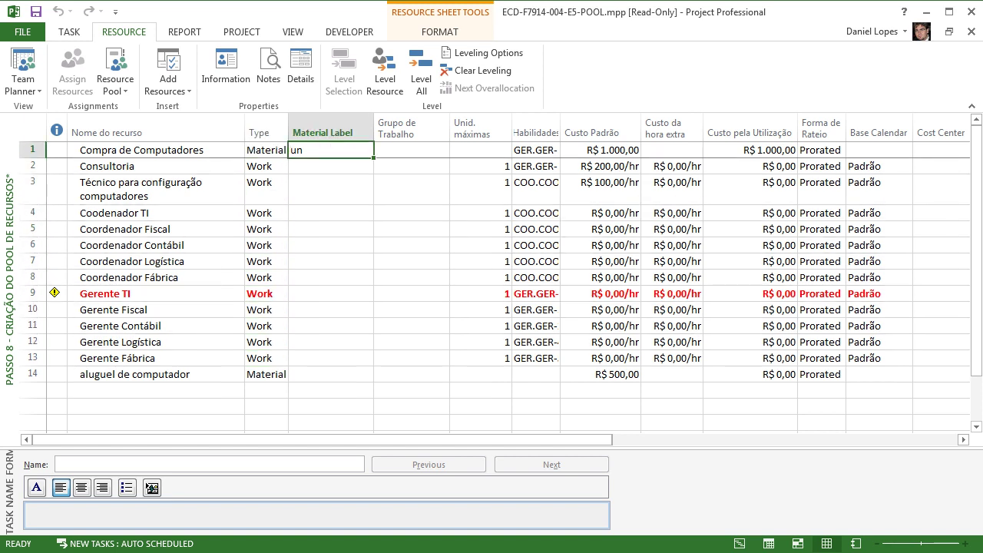
pyautogui.press('Left')
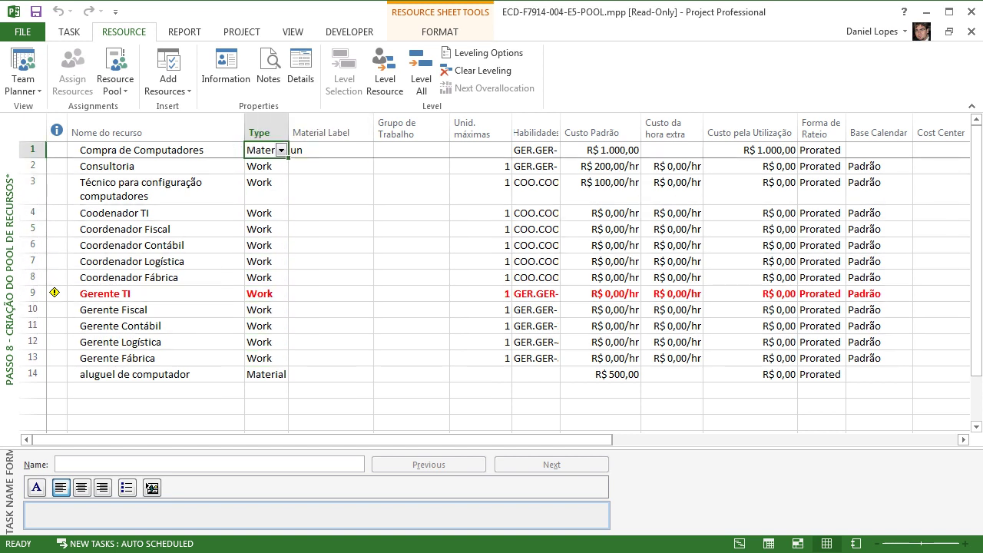
# Review the Habilidades values down the resource list, starting from Compra de Computadores.
pyautogui.press('Right')
pyautogui.press('Right')
pyautogui.press('Right')
pyautogui.press('Right')
pyautogui.press('Down')
pyautogui.press('Down')
pyautogui.press('Down')
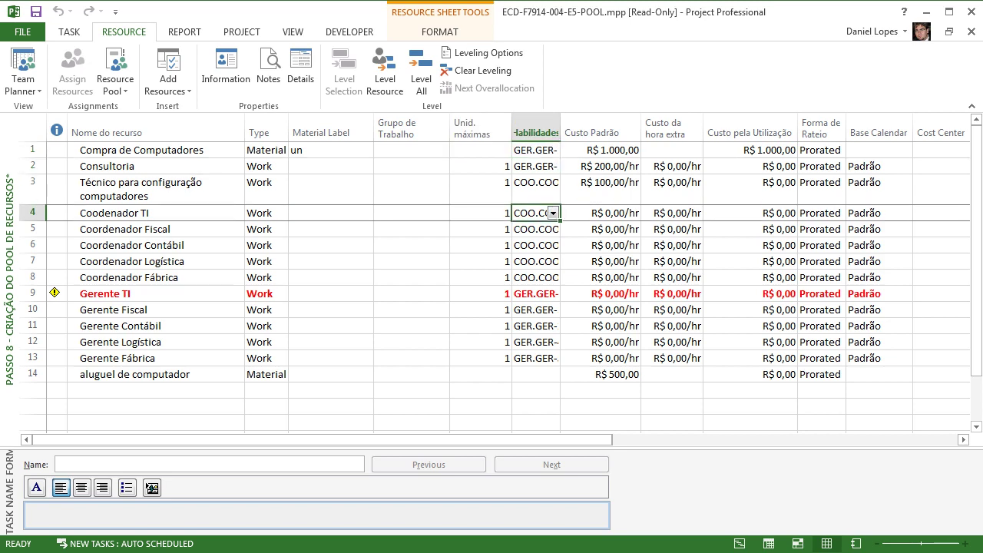
pyautogui.press('Down')
pyautogui.press('Down')
pyautogui.press('Down')
pyautogui.press('Down')
pyautogui.press('Down')
pyautogui.press('Down')
pyautogui.press('Down')
pyautogui.press('Down')
pyautogui.press('Up')
pyautogui.press('Up')
pyautogui.press('Up')
pyautogui.press('Up')
pyautogui.press('Up')
pyautogui.press('Up')
pyautogui.press('Up')
pyautogui.press('Up')
pyautogui.press('Up')
pyautogui.press('Up')
pyautogui.press('Up')
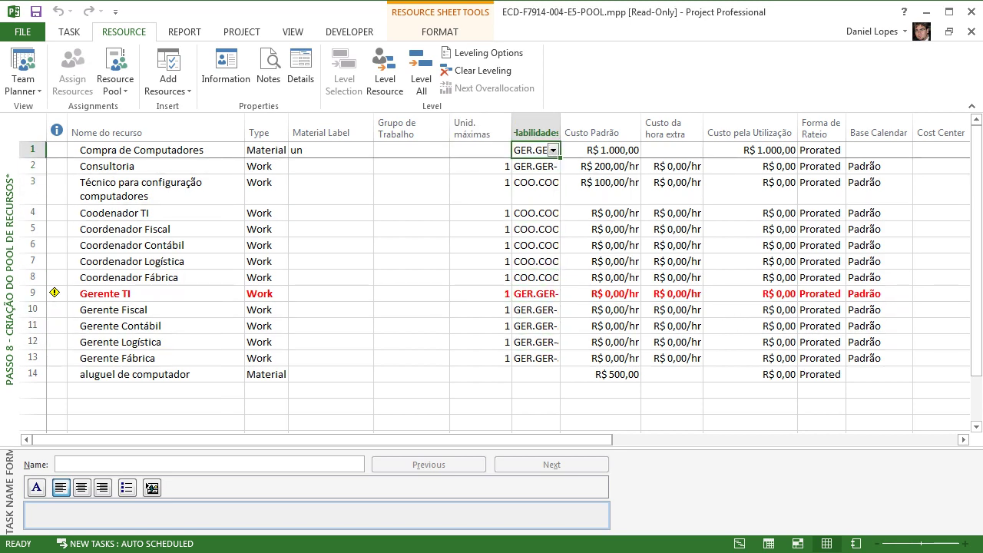
# Highlight the work resources in rows 2 to 13 and examine the ORG column, including the ORG choices available for Coodenador TI.
pyautogui.moveTo(32, 166); pyautogui.dragTo(32, 357)
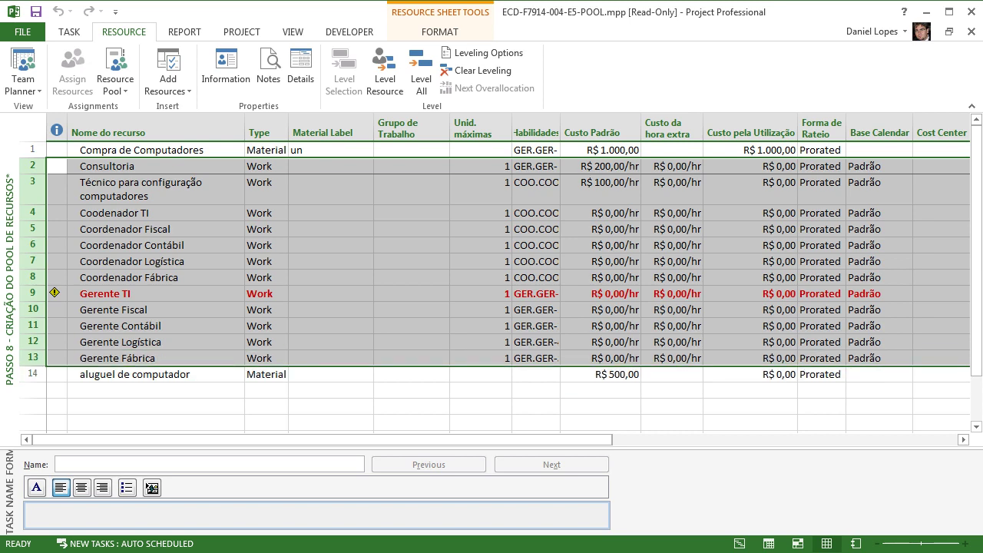
pyautogui.moveTo(323, 440); pyautogui.dragTo(667, 440)
pyautogui.click(644, 277)
pyautogui.click(700, 150)
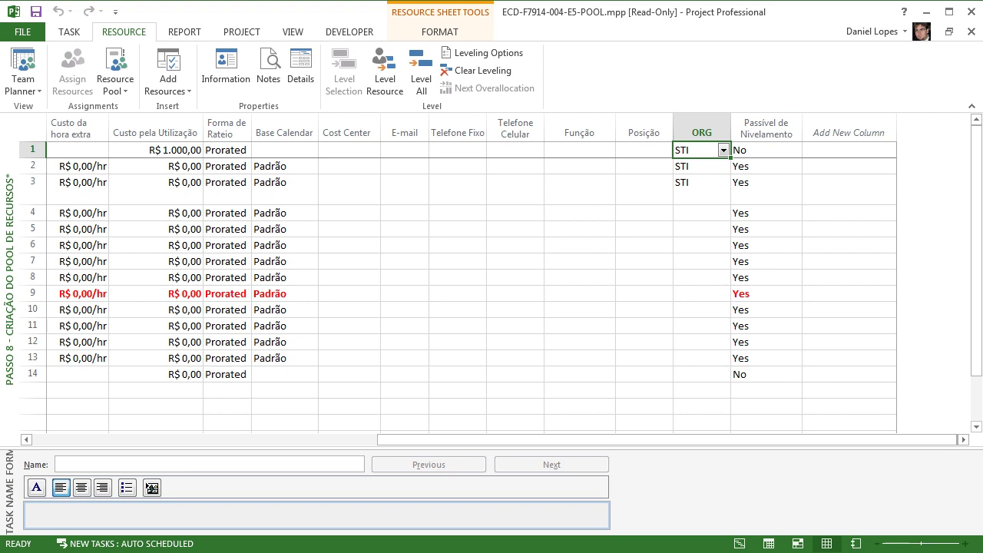
pyautogui.click(700, 213)
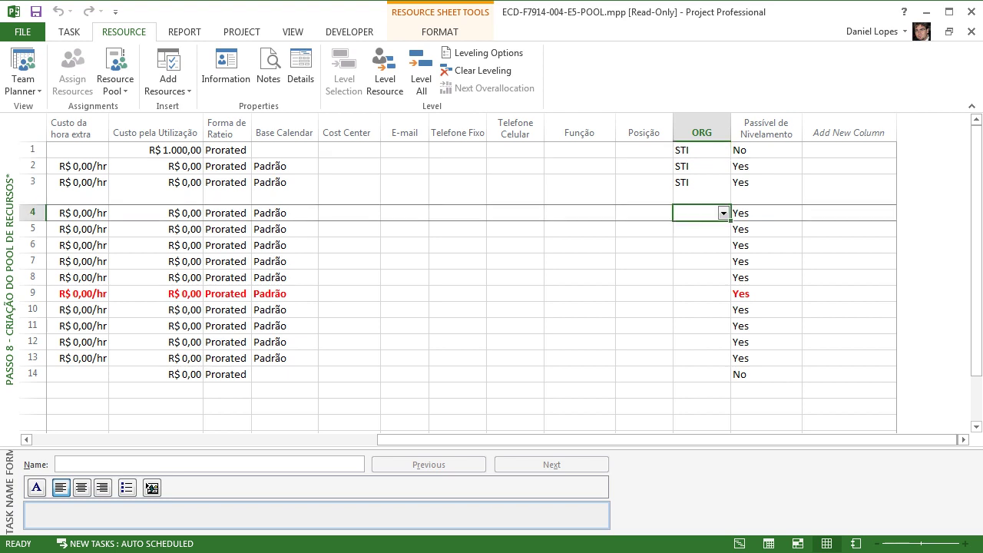
pyautogui.click(724, 213)
pyautogui.click(734, 269)
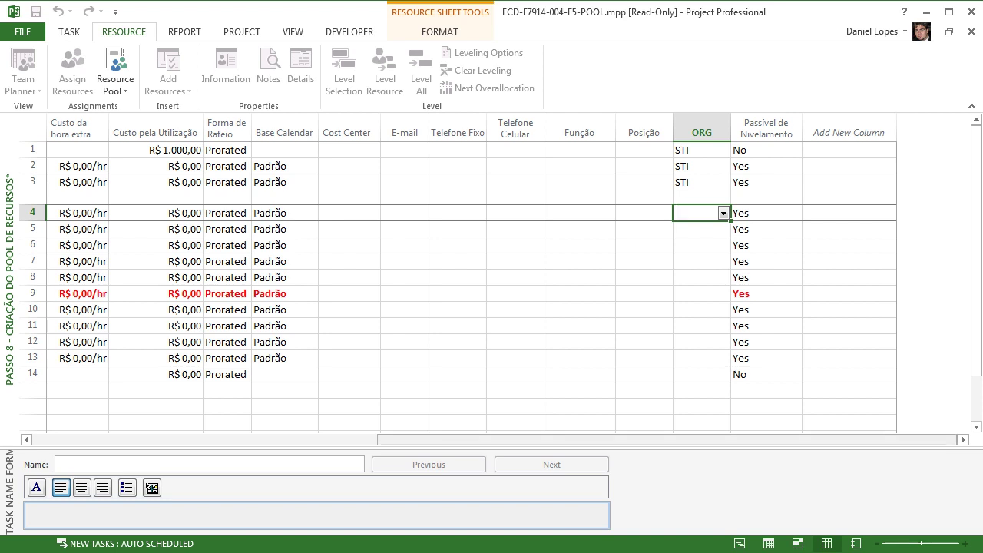
pyautogui.hscroll(-6, 506, 272)
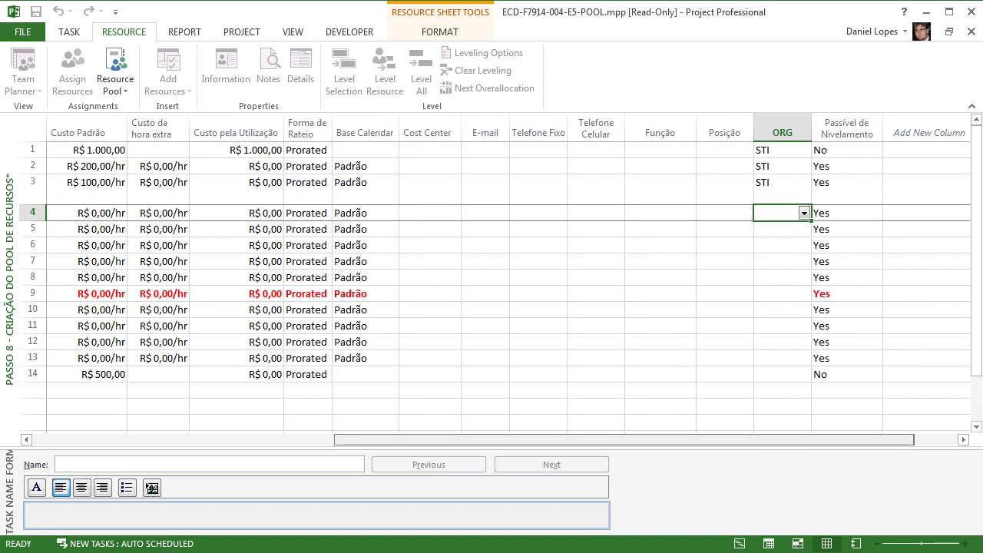
# Add the notes "premissas" and "restrições" on separate lines to the Compra de Computadores resource.
pyautogui.hscroll(-8, 506, 273)
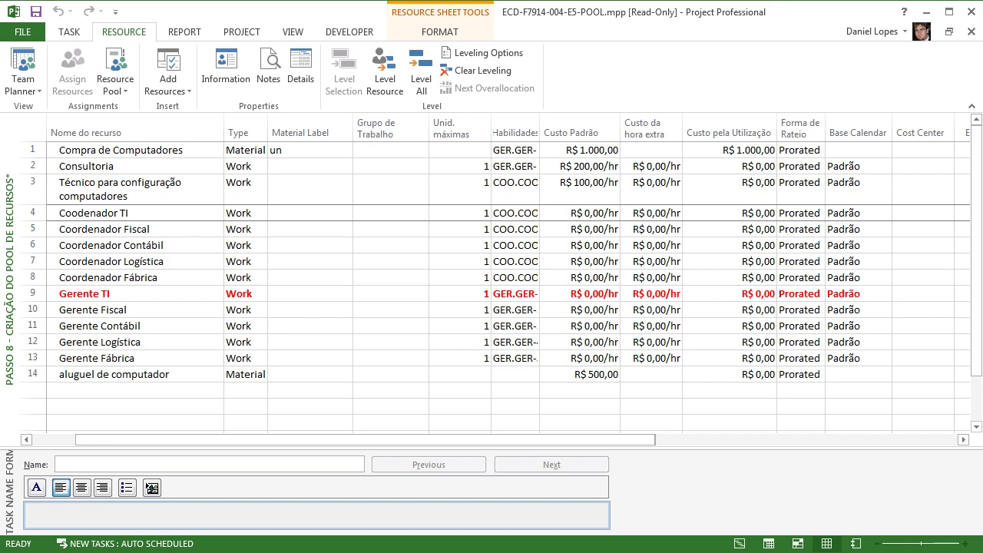
pyautogui.doubleClick(33, 150)
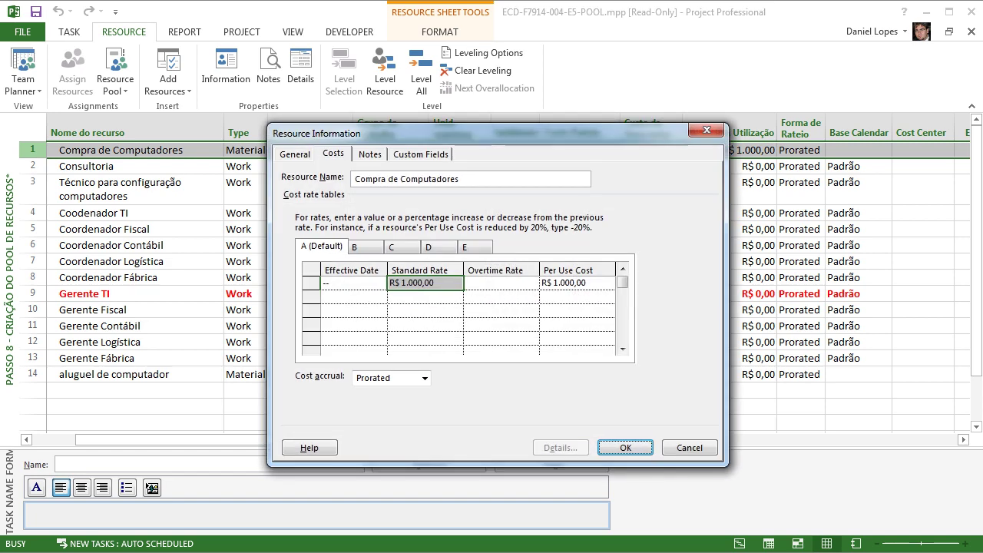
pyautogui.click(369, 154)
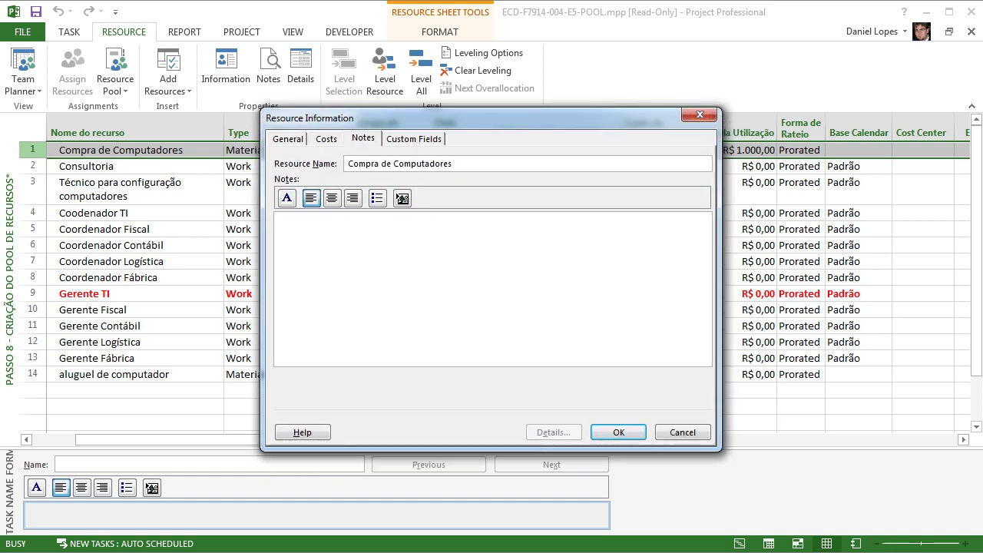
pyautogui.write('pre')
pyautogui.write('missas')
pyautogui.write('restric')
pyautogui.write('ões')
pyautogui.press('Return')
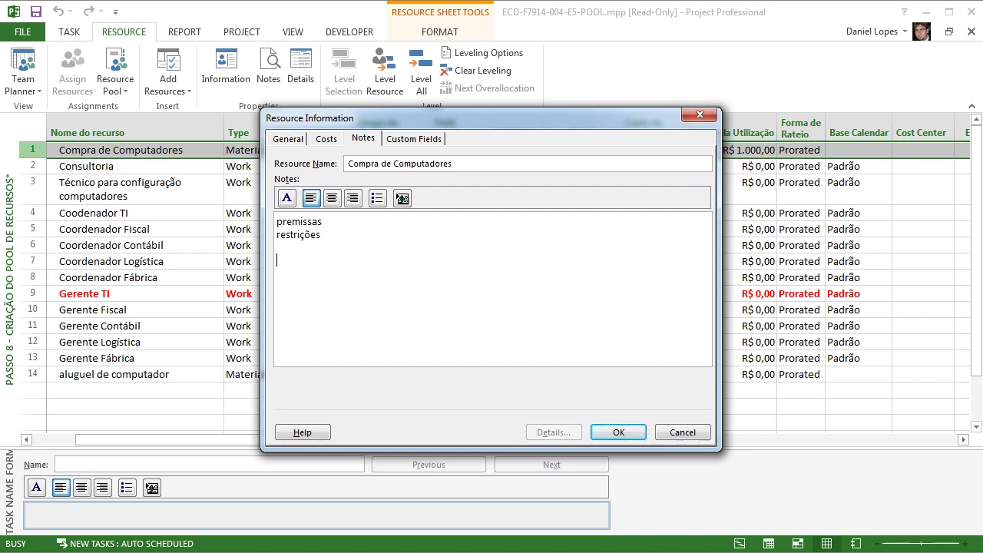
pyautogui.write('obter licitac')
pyautogui.write('ão com o melhor ')
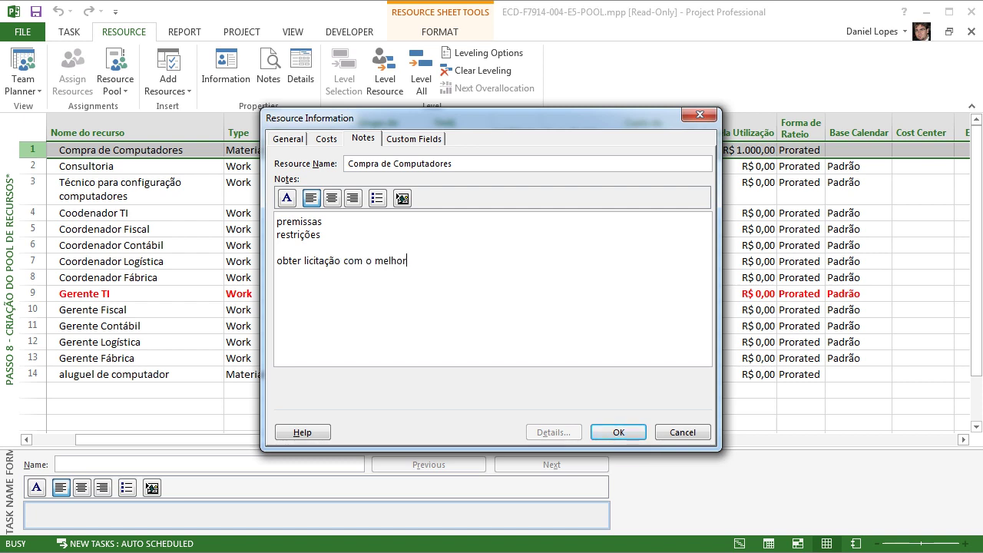
pyautogui.write('custo beneficio')
pyautogui.press('BackSpace')
pyautogui.press('BackSpace')
pyautogui.press('BackSpace')
pyautogui.press('BackSpace')
pyautogui.press('BackSpace')
pyautogui.press('BackSpace')
pyautogui.press('BackSpace')
pyautogui.press('BackSpace')
pyautogui.press('BackSpace')
pyautogui.press('BackSpace')
pyautogui.press('BackSpace')
pyautogui.press('BackSpace')
pyautogui.press('BackSpace')
pyautogui.press('BackSpace')
pyautogui.press('BackSpace')
pyautogui.press('BackSpace')
pyautogui.press('BackSpace')
pyautogui.press('BackSpace')
pyautogui.press('BackSpace')
pyautogui.press('BackSpace')
pyautogui.press('BackSpace')
pyautogui.press('BackSpace')
pyautogui.press('BackSpace')
pyautogui.press('BackSpace')
pyautogui.press('BackSpace')
pyautogui.press('BackSpace')
pyautogui.press('BackSpace')
pyautogui.press('BackSpace')
pyautogui.press('BackSpace')
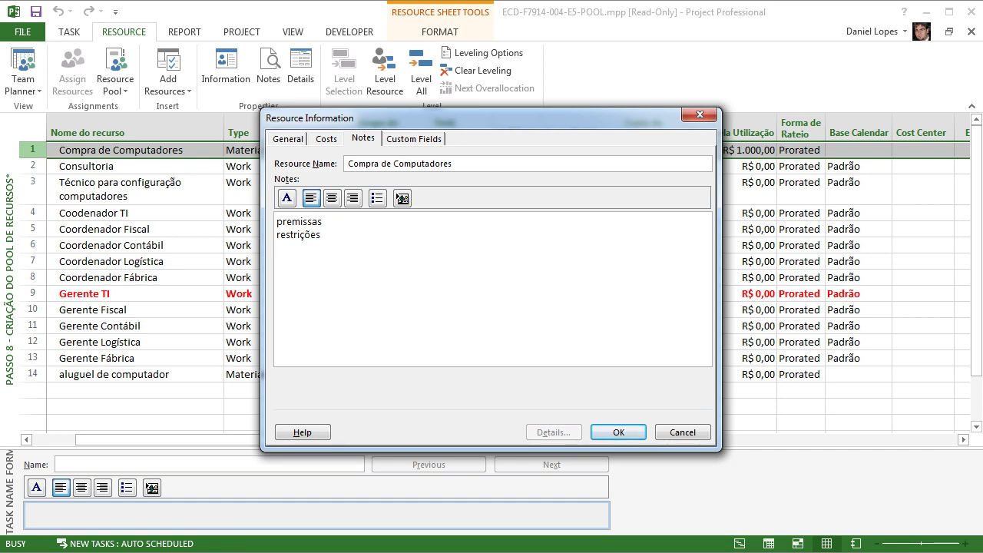
# Save the notes of Compra de Computadores and highlight the fields from Cost Center to ORG for resources 1 to 14.
pyautogui.click(618, 431)
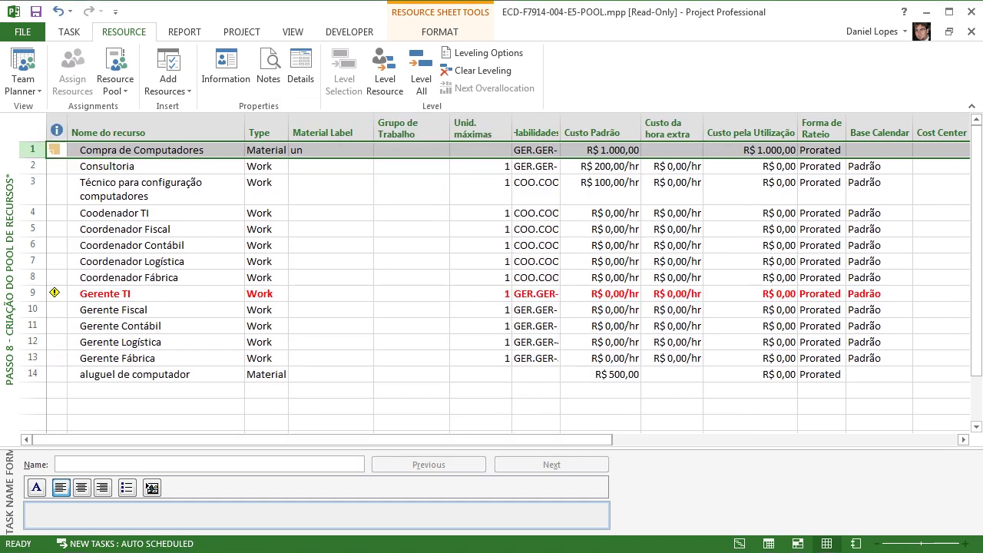
pyautogui.click(32, 294)
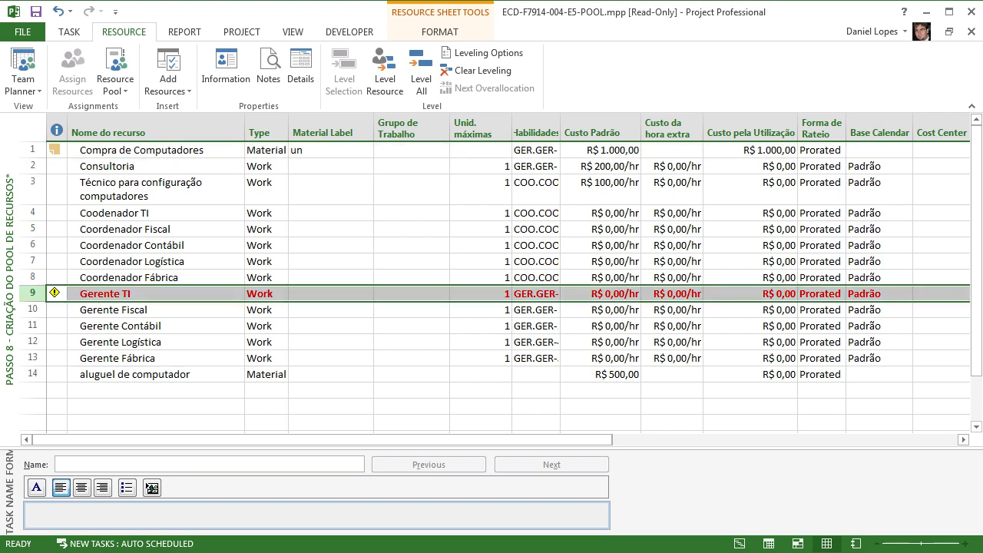
pyautogui.moveTo(322, 440); pyautogui.dragTo(624, 440)
pyautogui.moveTo(429, 150); pyautogui.dragTo(781, 374)
pyautogui.moveTo(691, 439); pyautogui.dragTo(384, 439)
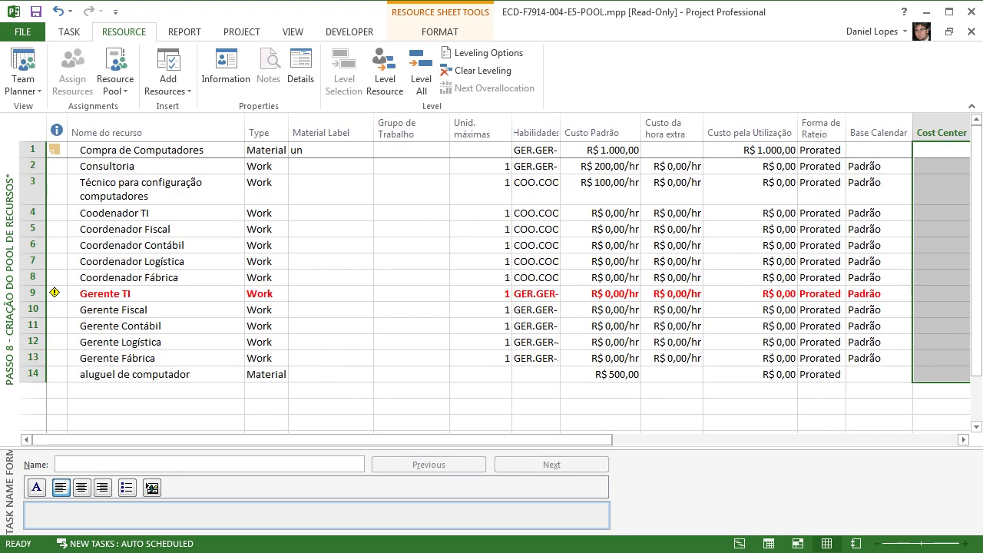
# Open the cost rate tables of the Consultoria resource and compare the default table with the alternative ones.
pyautogui.click(156, 188)
pyautogui.doubleClick(56, 167)
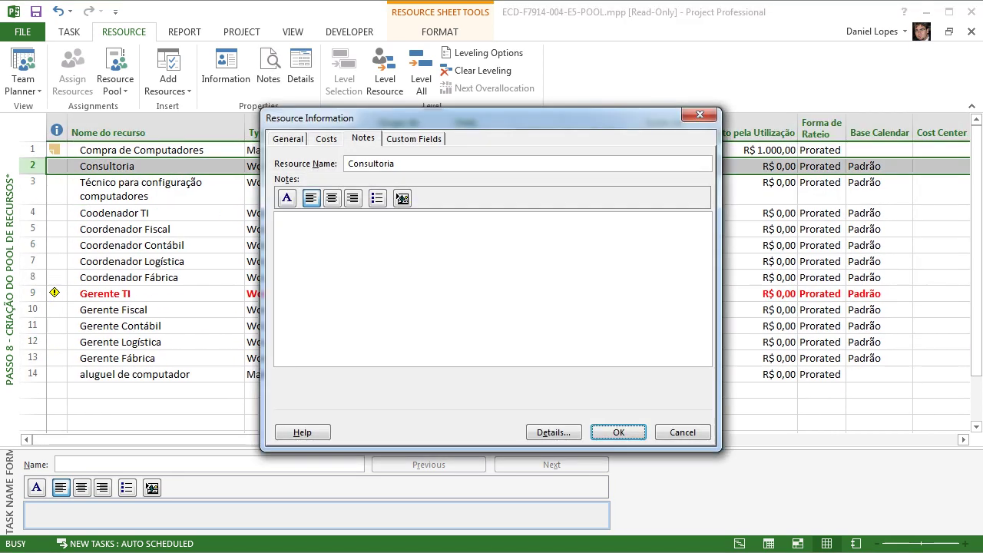
pyautogui.hotkey('ctrl', 'shift', 'Tab')
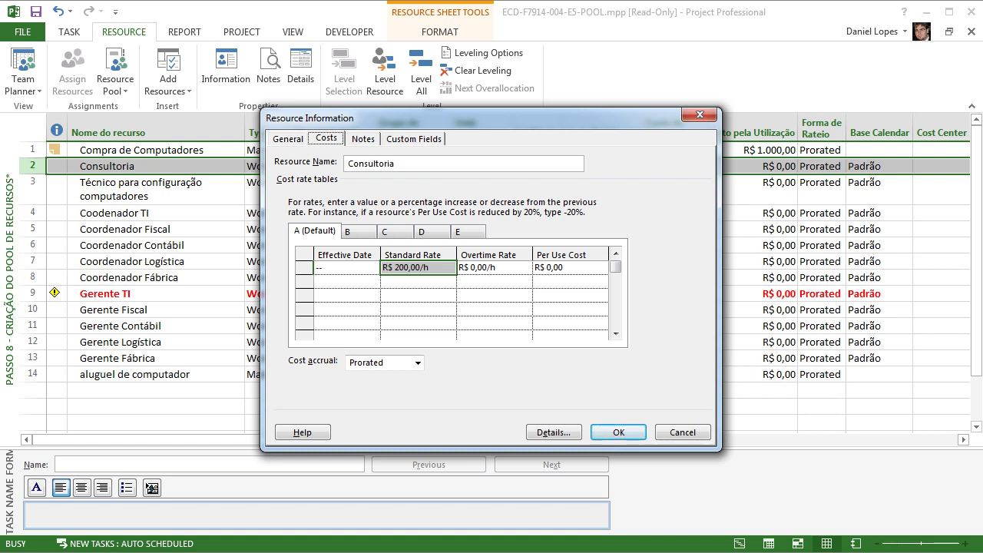
pyautogui.click(358, 231)
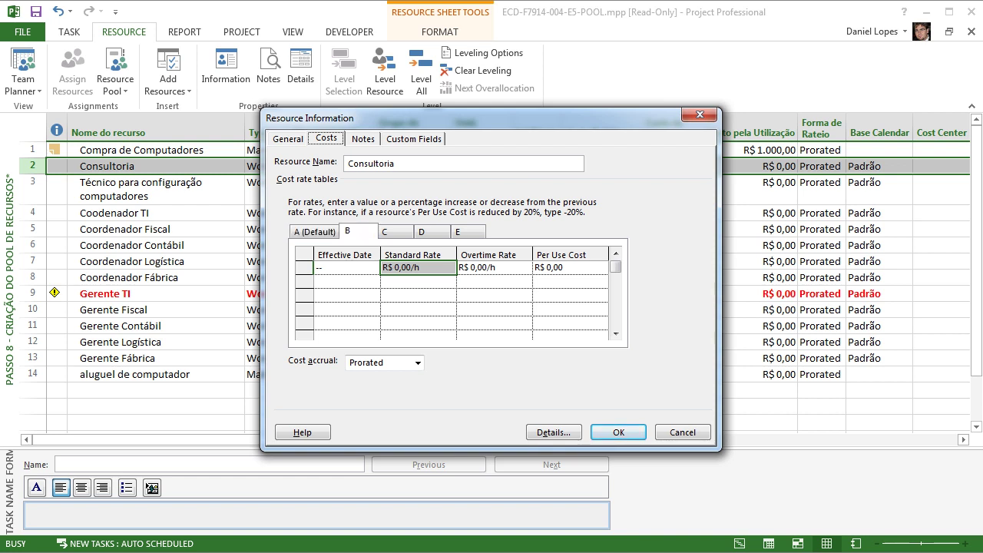
pyautogui.click(315, 232)
pyautogui.click(358, 231)
pyautogui.click(394, 232)
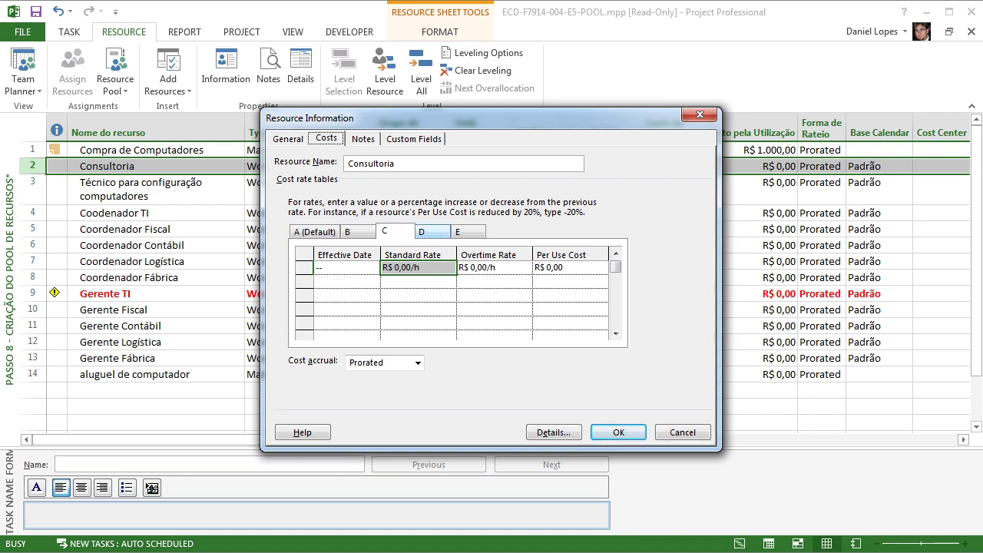
pyautogui.press('Right')
pyautogui.press('Right')
pyautogui.press('Right')
pyautogui.press('Right')
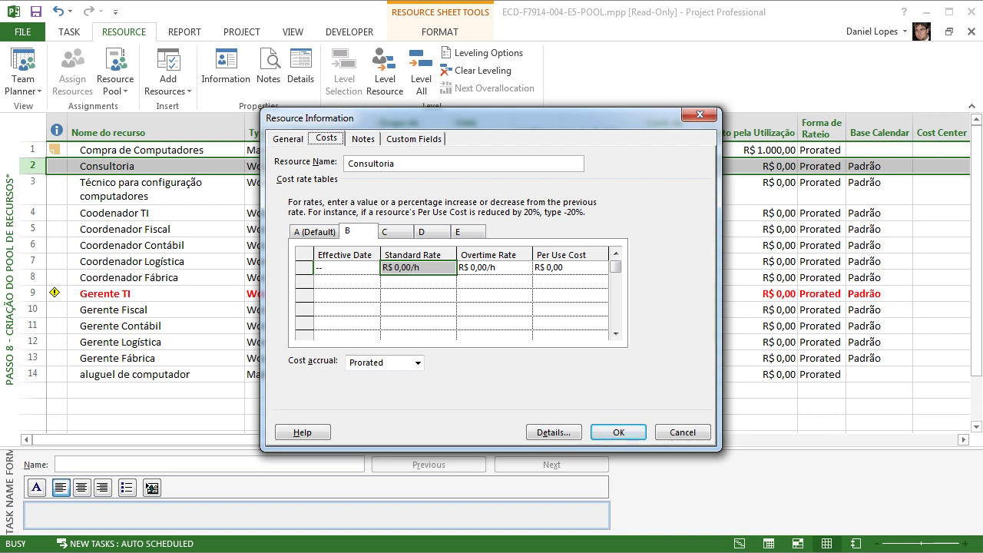
# Set the standard rate in Consultoria's cost rate table B to R$ 180,00/h and compare it with table A.
pyautogui.click(419, 267)
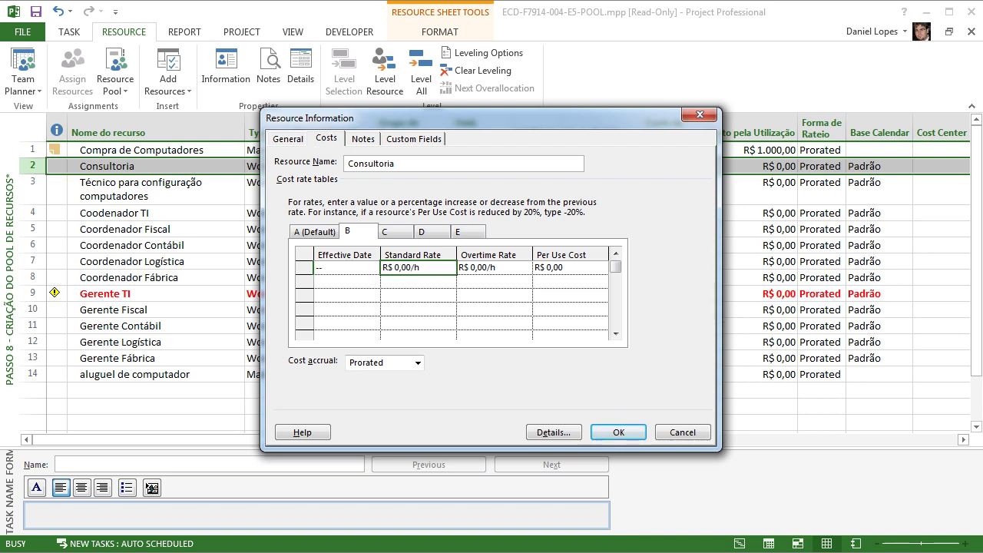
pyautogui.write('100')
pyautogui.press('BackSpace')
pyautogui.write('80')
pyautogui.press('BackSpace')
pyautogui.press('BackSpace')
pyautogui.press('BackSpace')
pyautogui.write('800')
pyautogui.press('BackSpace')
pyautogui.press('Return')
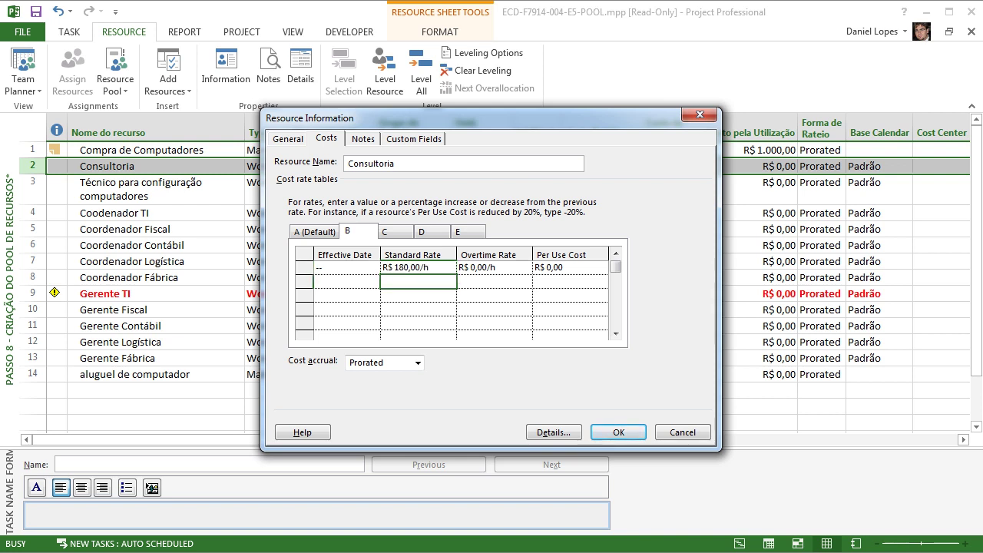
pyautogui.click(314, 232)
pyautogui.click(358, 232)
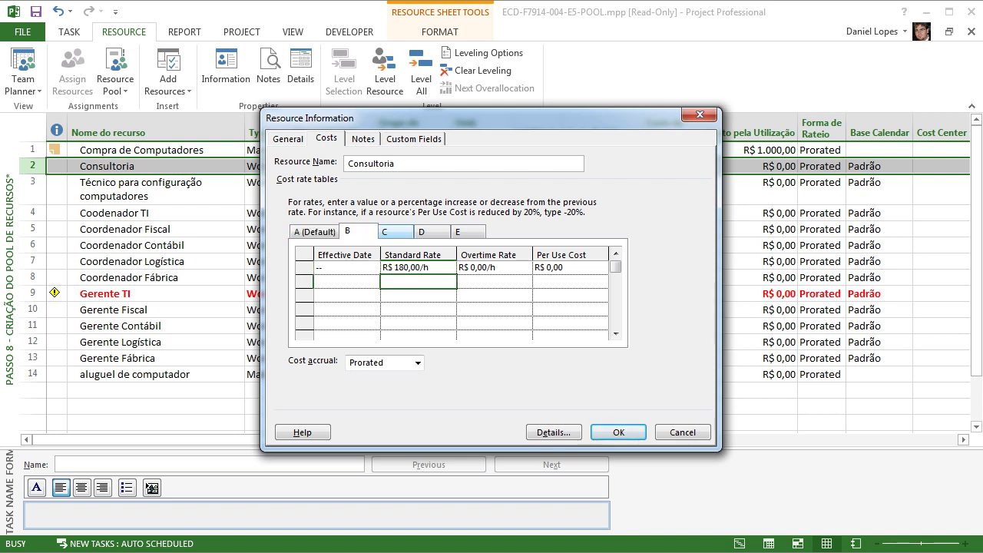
# In Consultoria's cost rate table C, set the standard rate to 150, overtime rate to 500 and per use cost to 100, and save the rates.
pyautogui.click(395, 231)
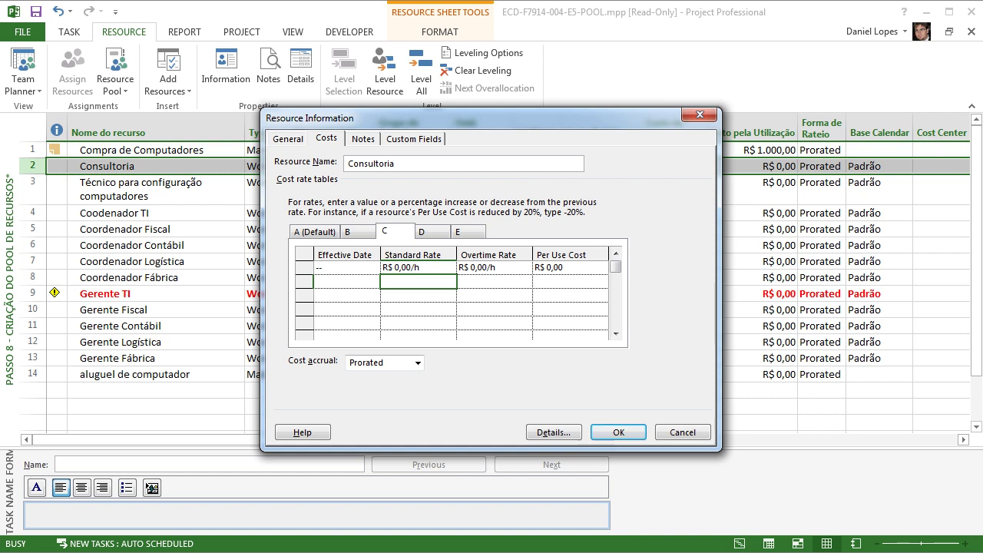
pyautogui.click(417, 267)
pyautogui.write('150')
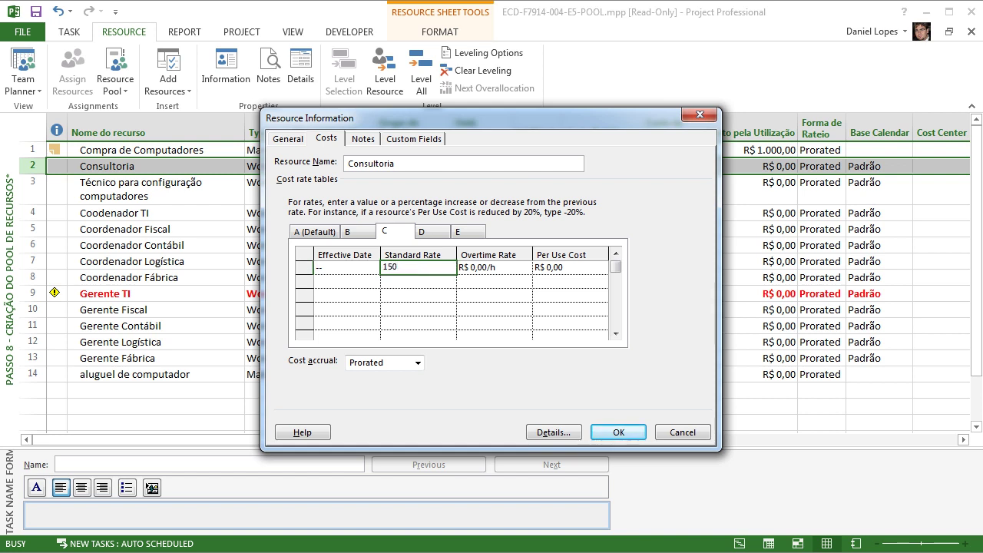
pyautogui.press('Tab')
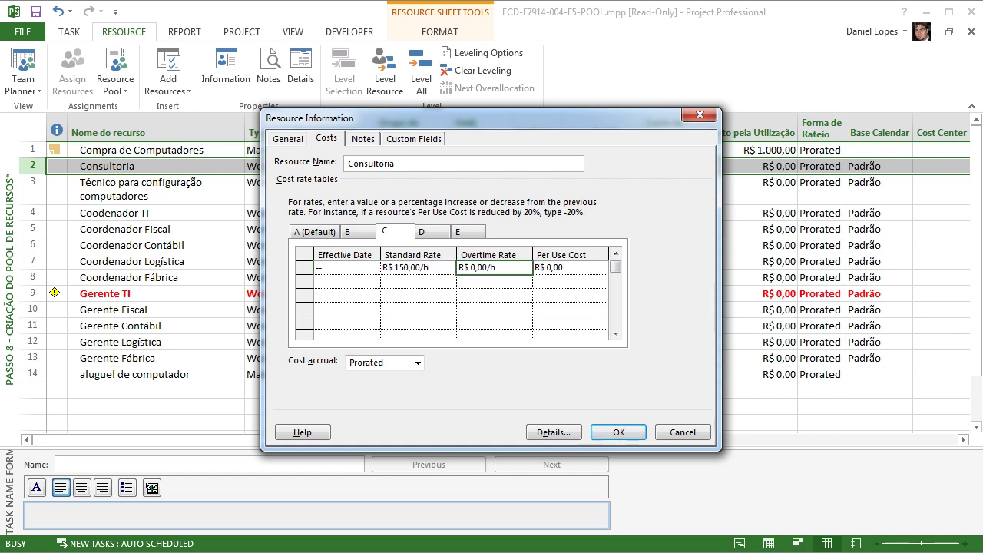
pyautogui.write('500')
pyautogui.press('Tab')
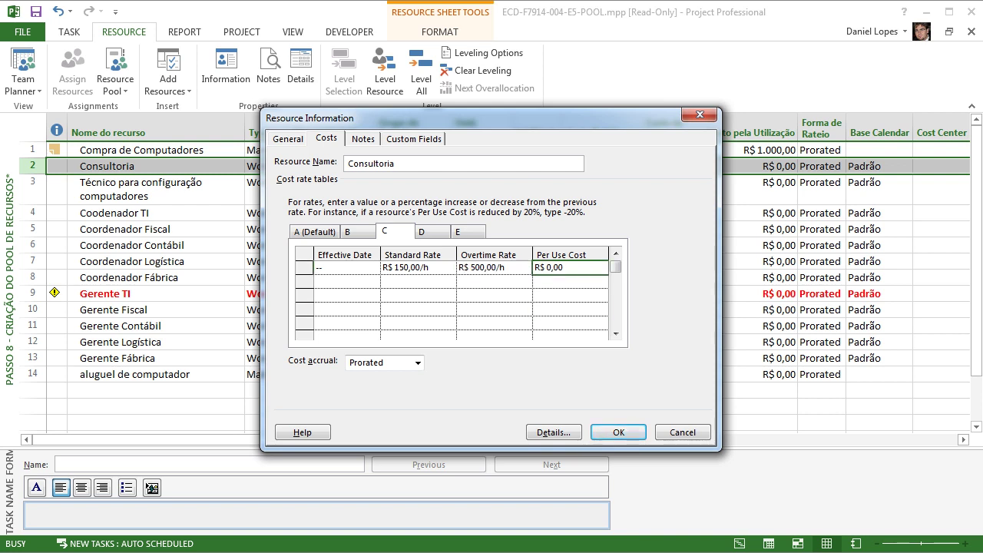
pyautogui.write('100')
pyautogui.press('Return')
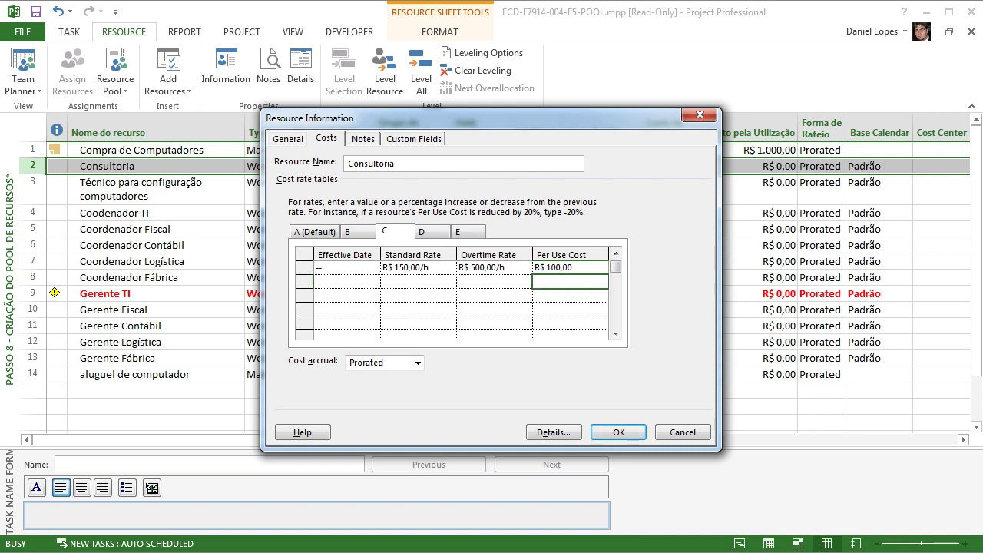
pyautogui.press('Up')
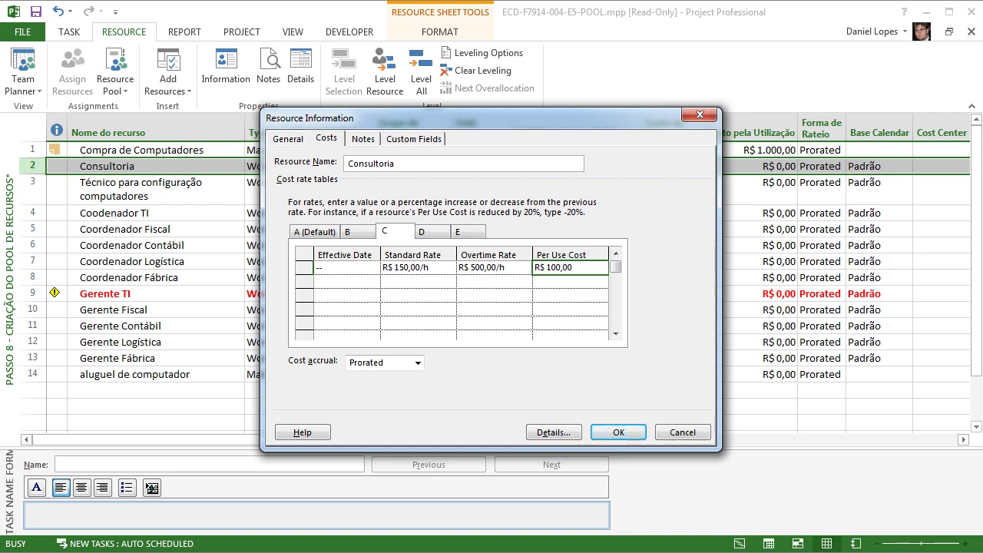
pyautogui.click(315, 231)
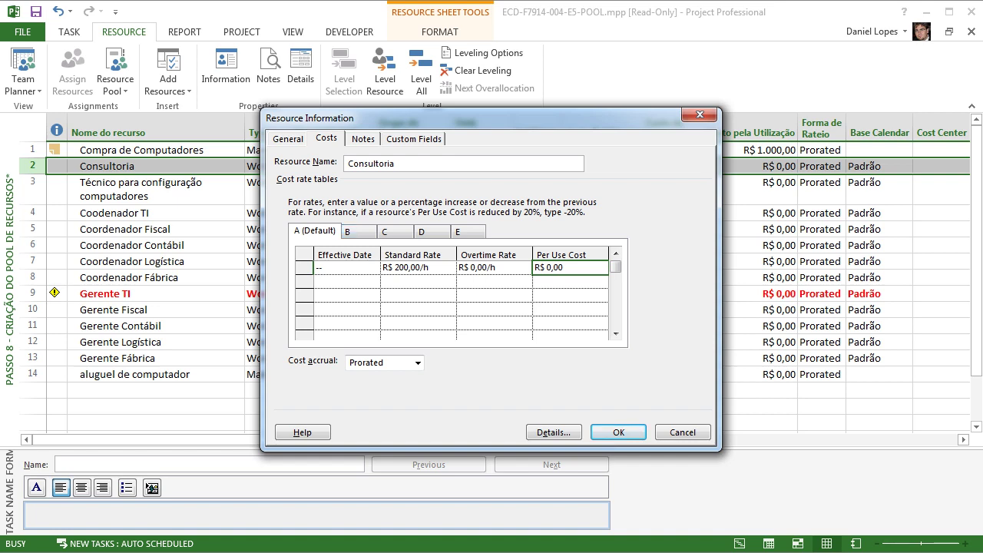
pyautogui.click(618, 432)
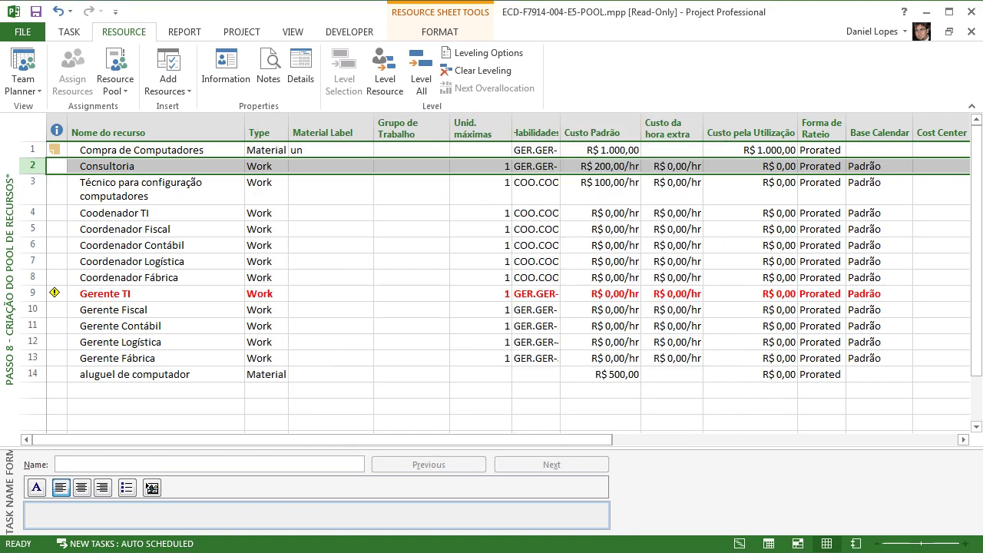
# Look over the remaining resource columns and close the resource pool file to return to the ERP migration project.
pyautogui.moveTo(537, 440); pyautogui.dragTo(839, 440)
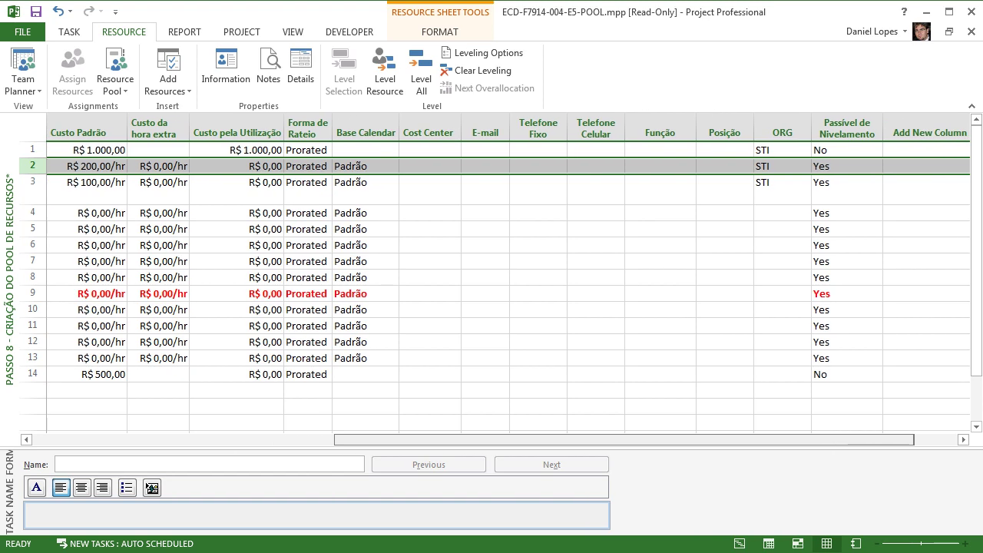
pyautogui.moveTo(626, 439); pyautogui.dragTo(325, 439)
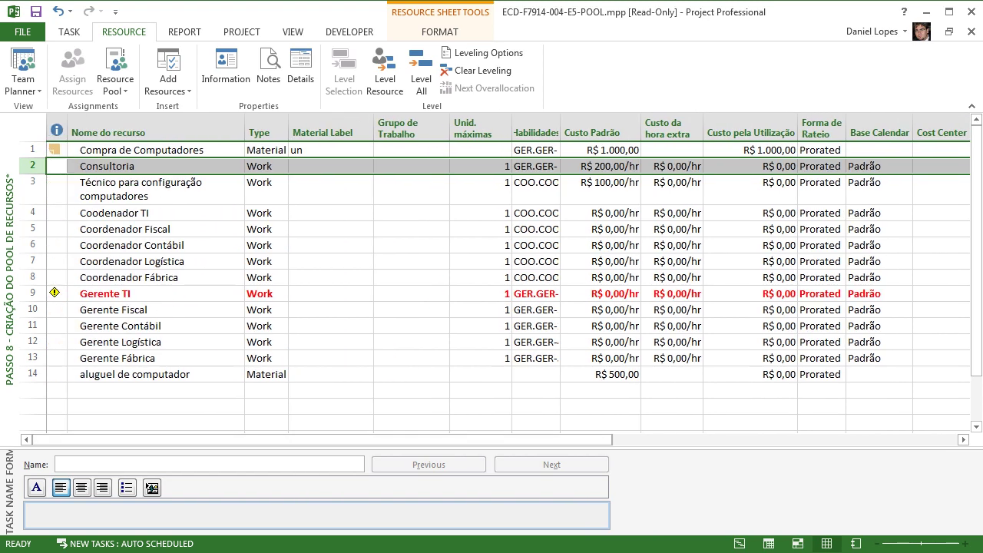
pyautogui.click(972, 32)
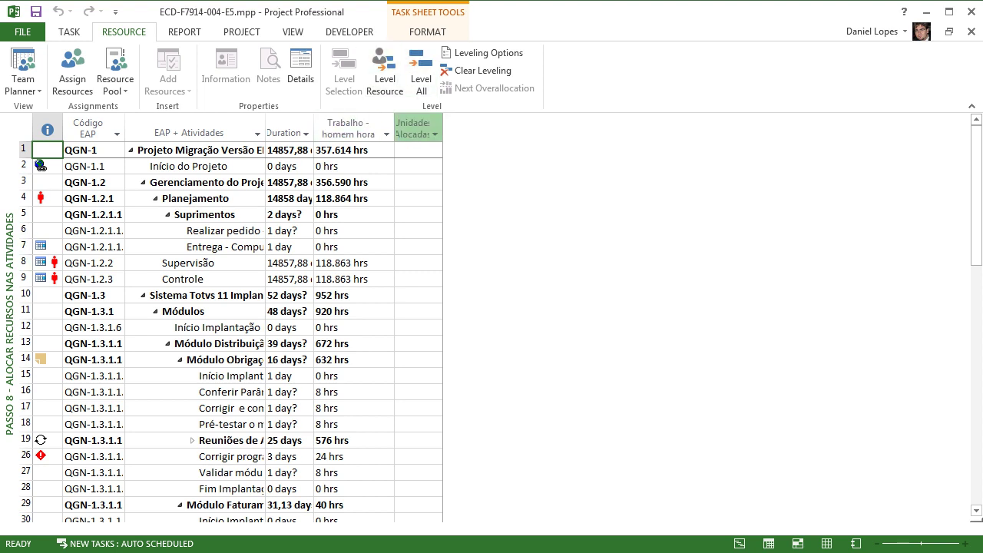
# Widen the Trabalho - homem hora, Unidades Alocadas and Duration columns to fit, and review the durations from the project summary to Suprimentos.
pyautogui.moveTo(394, 132); pyautogui.dragTo(435, 132)
pyautogui.doubleClick(483, 132)
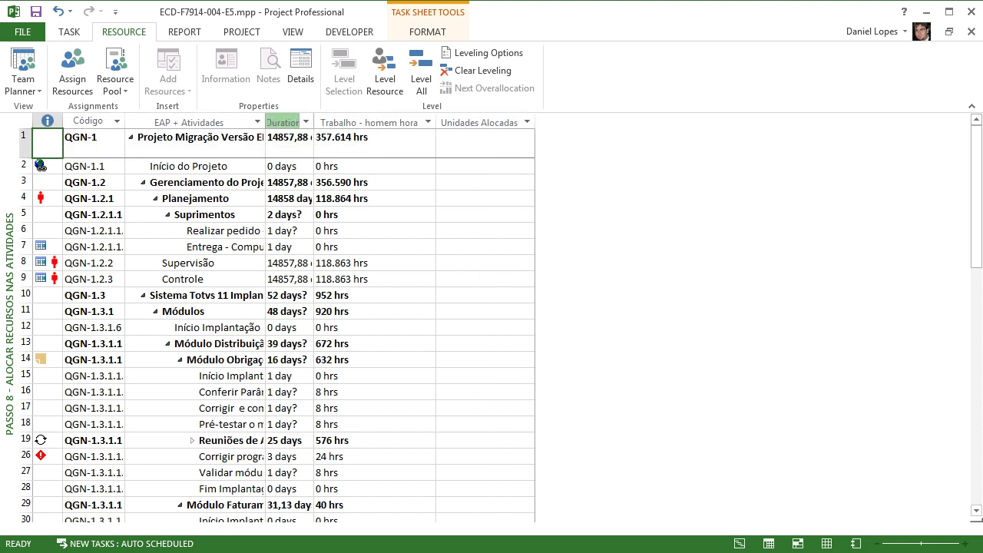
pyautogui.doubleClick(313, 123)
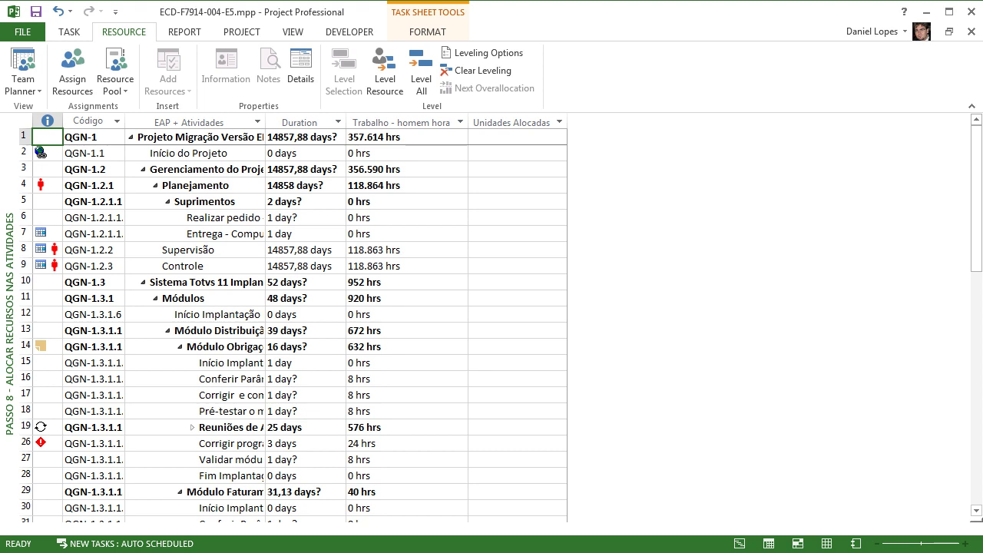
pyautogui.click(306, 137)
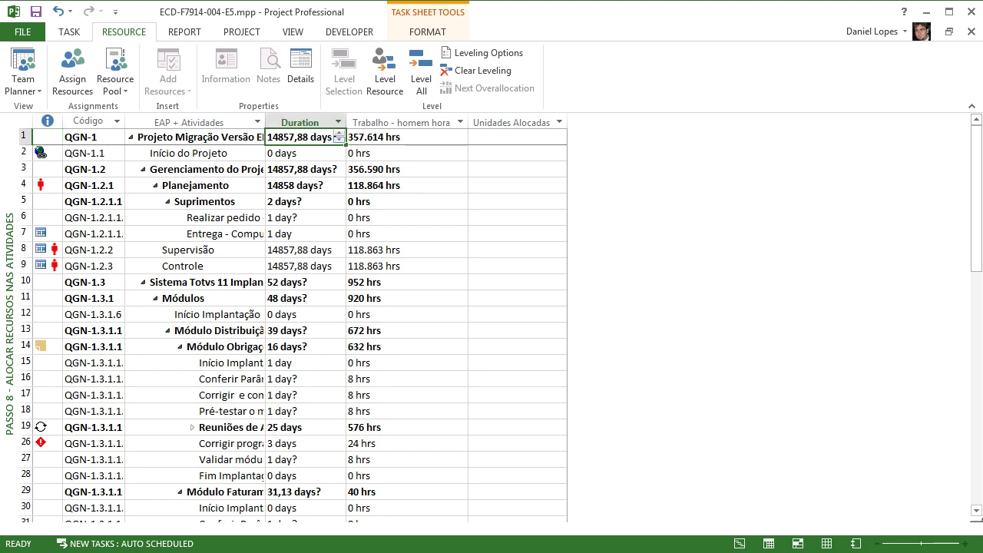
pyautogui.click(301, 169)
pyautogui.click(301, 185)
pyautogui.click(301, 202)
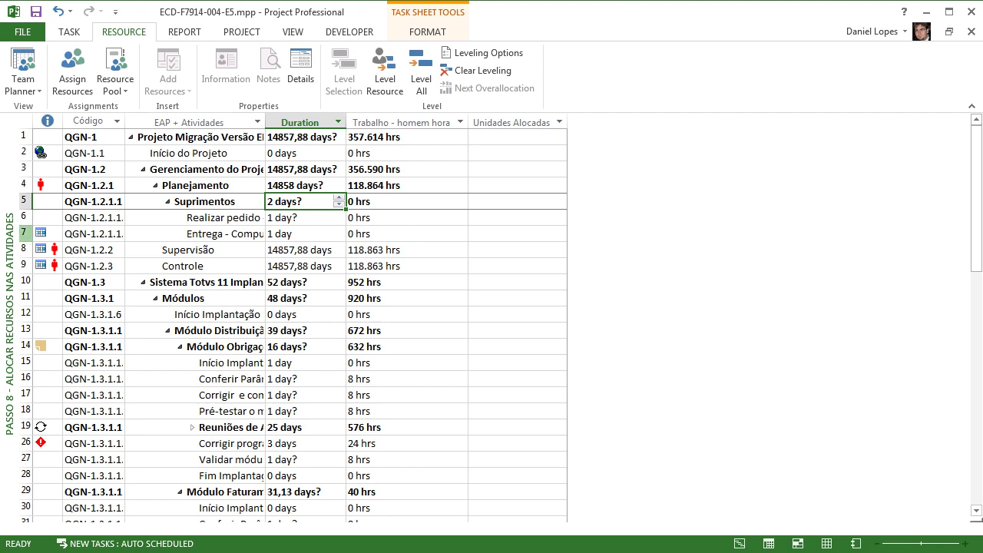
# Switch to the PASSO 6 - DURAÇÃO + CALENDÁRIO view and remove the Relationship Diagram pane.
pyautogui.rightClick(10, 233)
pyautogui.click(89, 286)
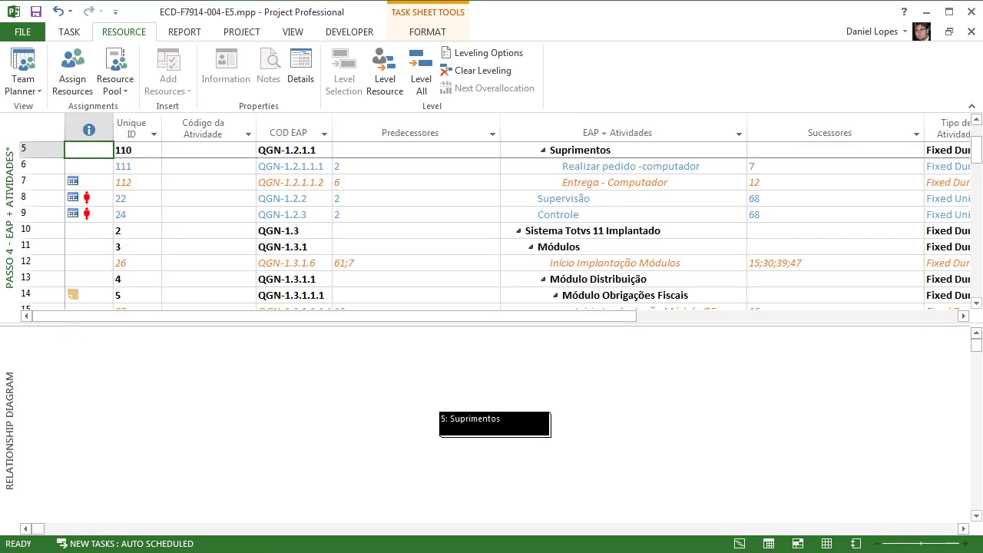
pyautogui.rightClick(9, 230)
pyautogui.click(90, 324)
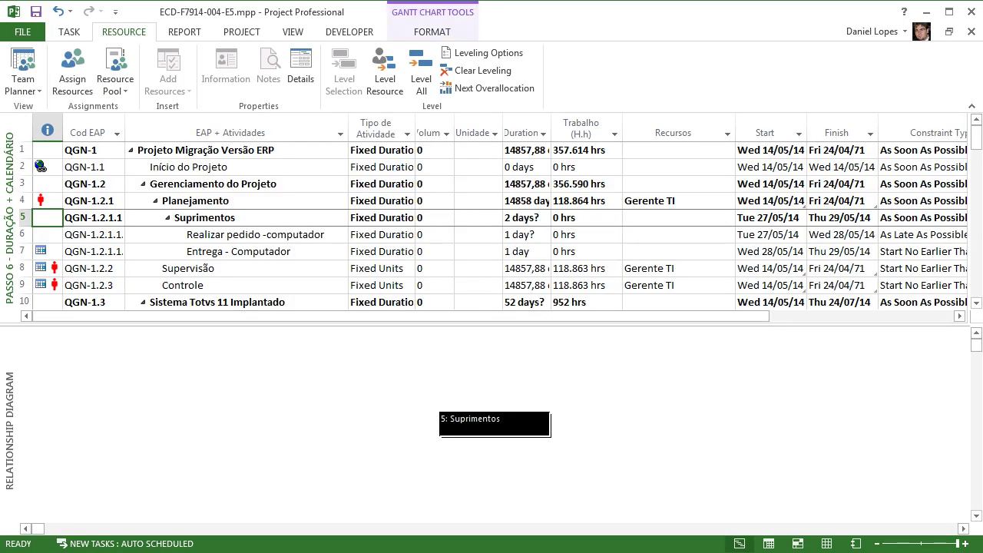
pyautogui.doubleClick(84, 324)
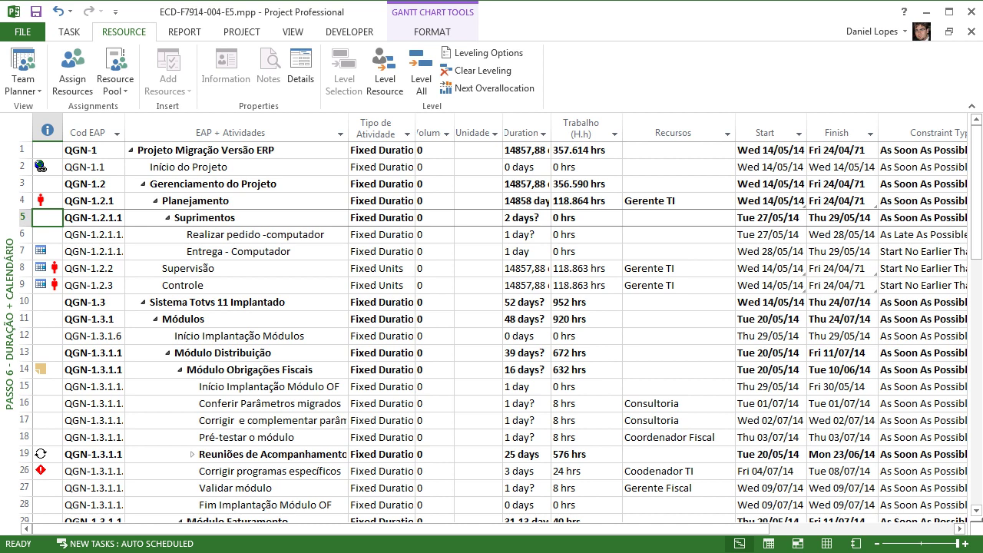
# Examine the estimated and confirmed durations of the Suprimentos and Módulo Obrigações Fiscais tasks and the project summary.
pyautogui.click(523, 218)
pyautogui.click(524, 252)
pyautogui.click(523, 234)
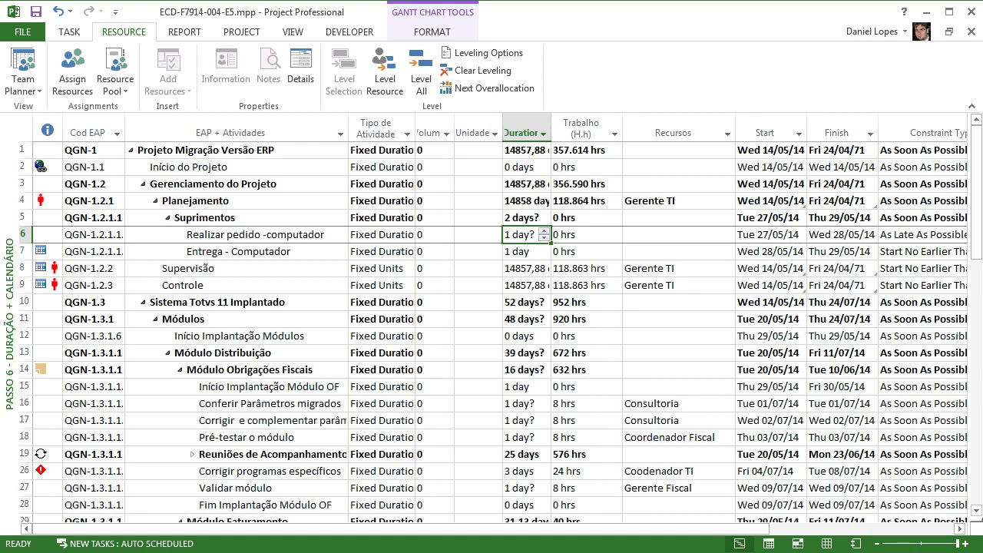
pyautogui.moveTo(523, 403); pyautogui.dragTo(523, 437)
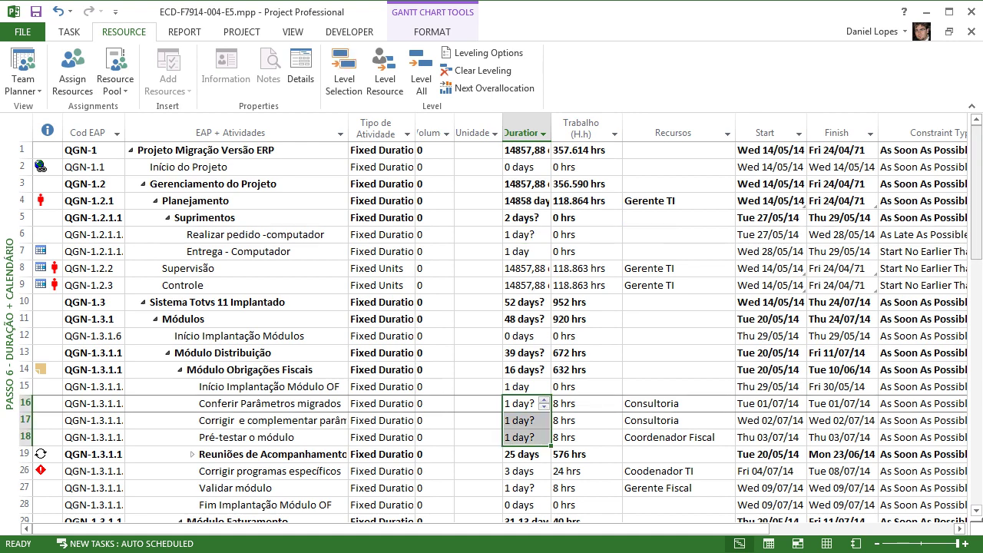
pyautogui.scroll(-8, 491, 330)
pyautogui.scroll(10, 491, 330)
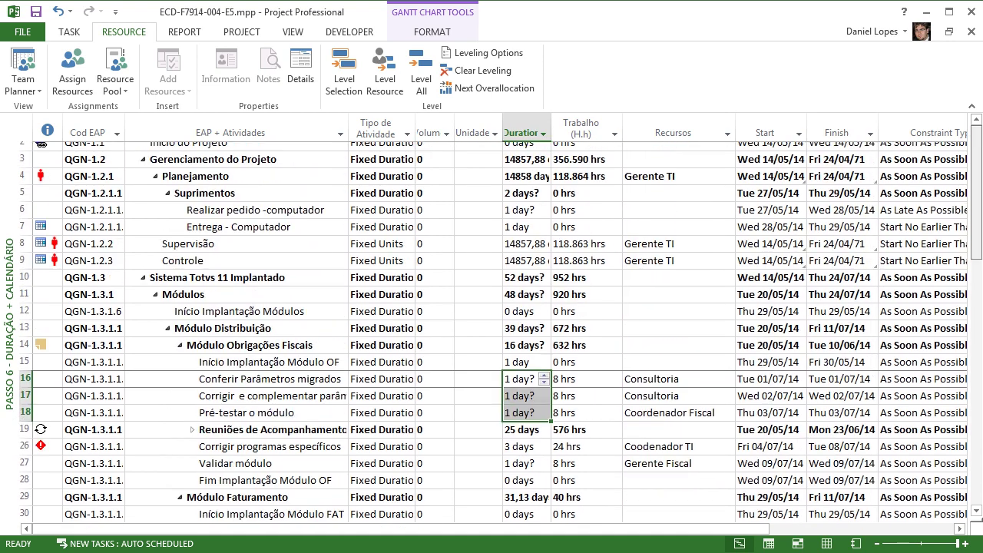
pyautogui.click(523, 235)
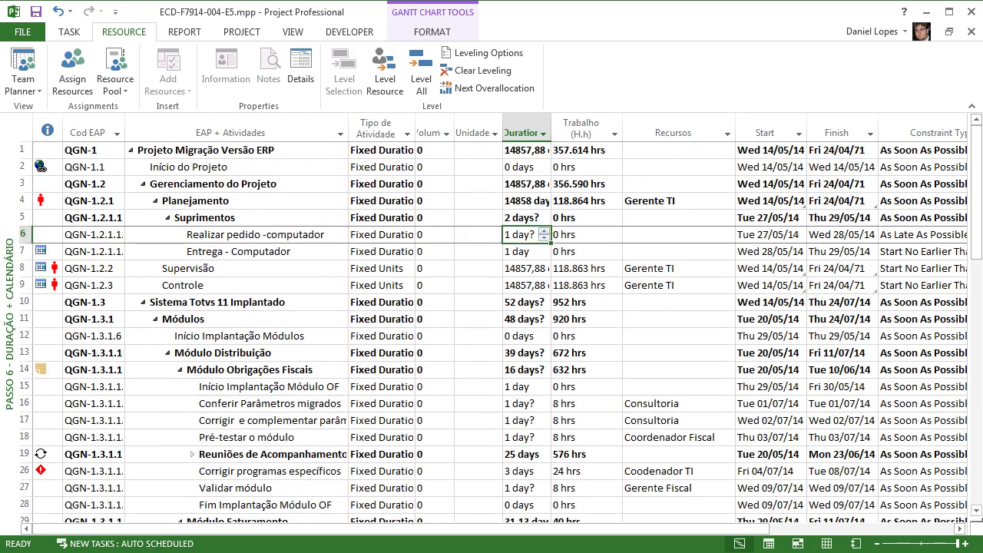
pyautogui.click(524, 150)
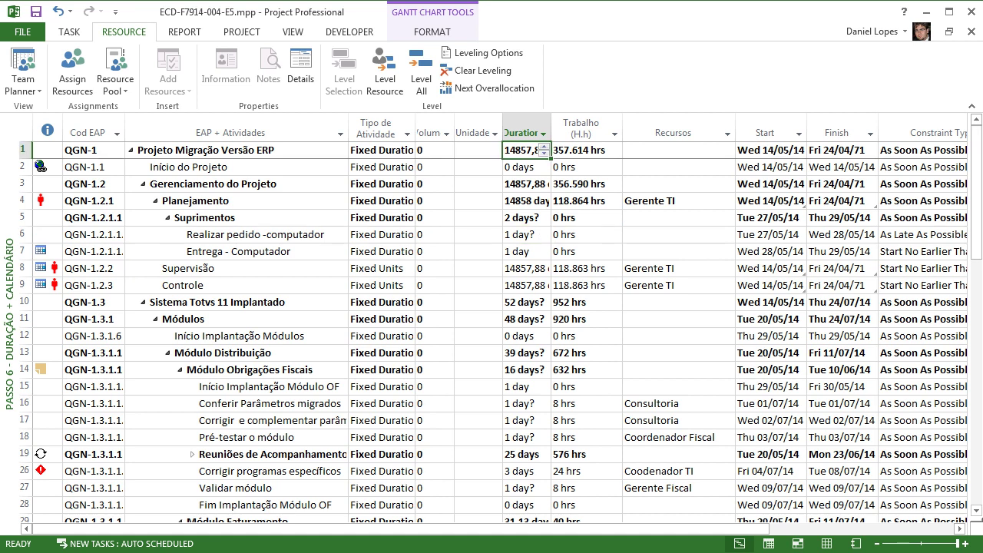
# Widen the Duration column to fit and review the durations from the project summary down to Corrigir programas específicos.
pyautogui.doubleClick(551, 132)
pyautogui.click(530, 235)
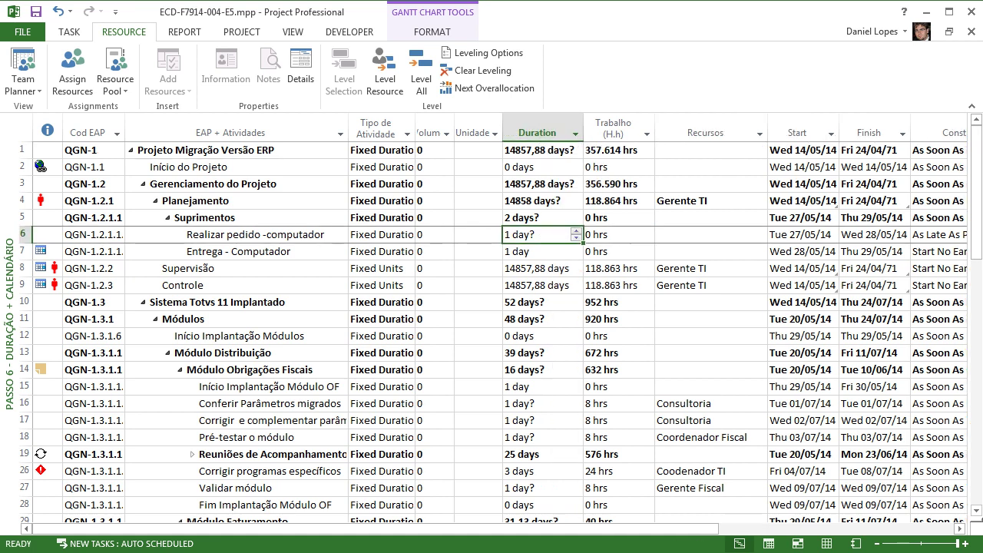
pyautogui.click(529, 151)
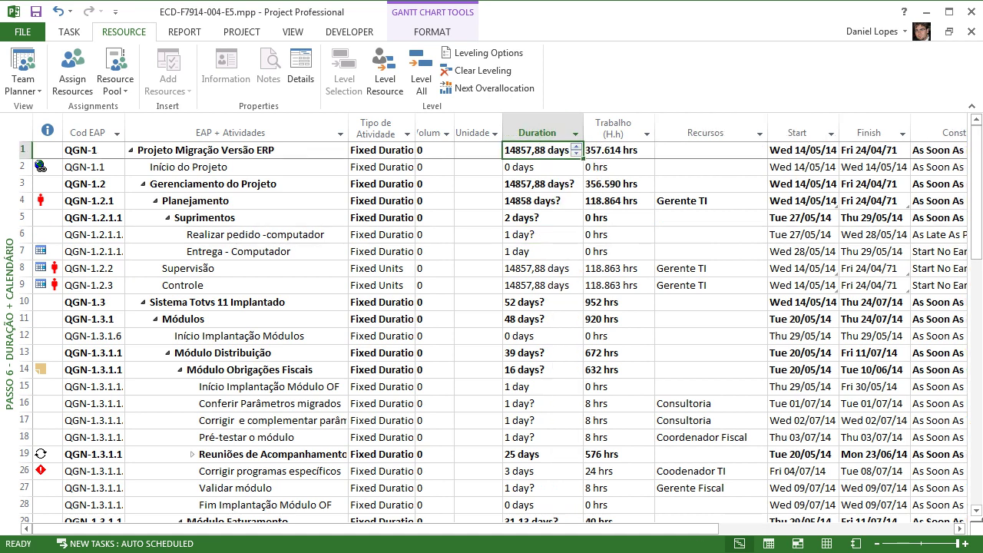
pyautogui.click(530, 302)
pyautogui.click(530, 387)
pyautogui.click(529, 454)
pyautogui.click(537, 471)
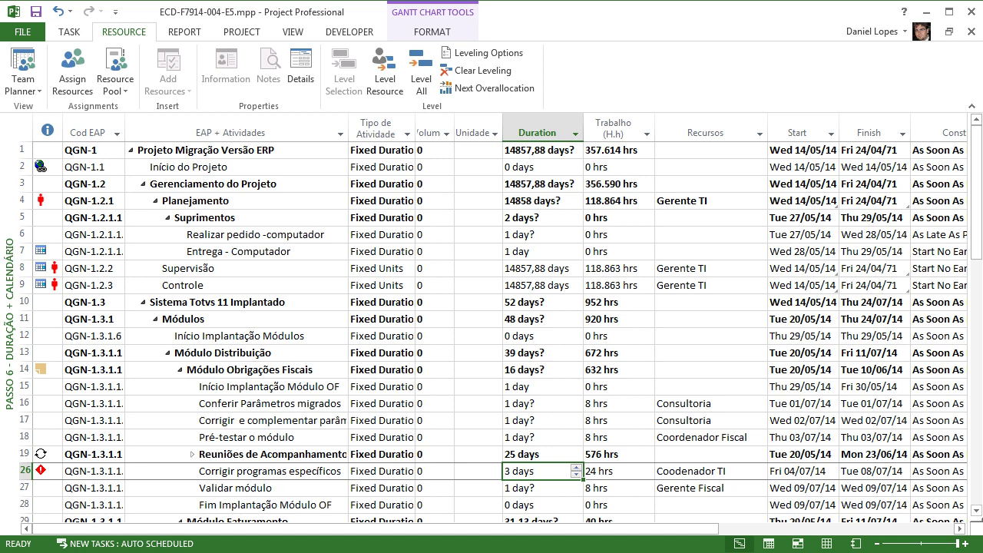
# Switch to the Passo 8 - Alocar Recursos nas Atividades view and go to the Unidades Alocadas column.
pyautogui.rightClick(12, 270)
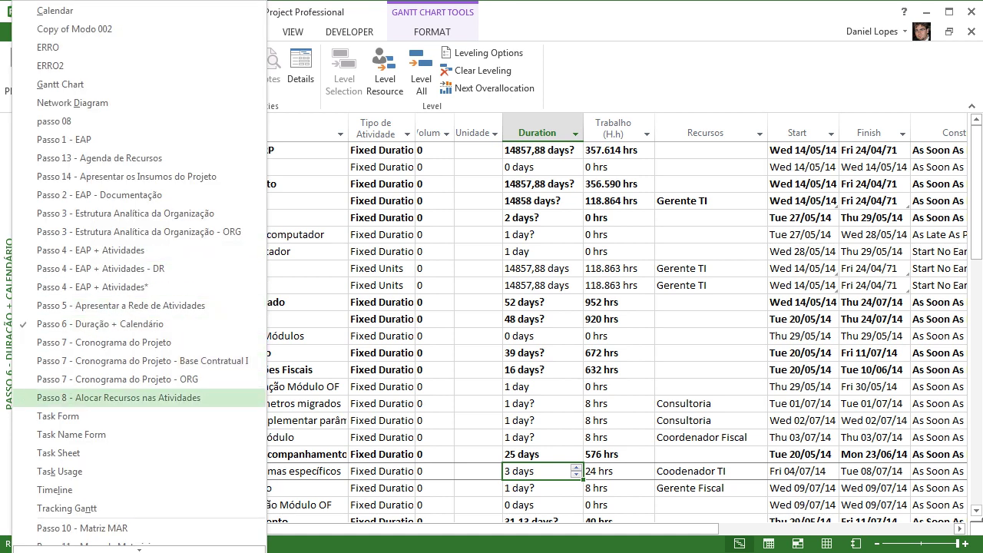
pyautogui.click(118, 397)
pyautogui.click(517, 152)
pyautogui.click(511, 123)
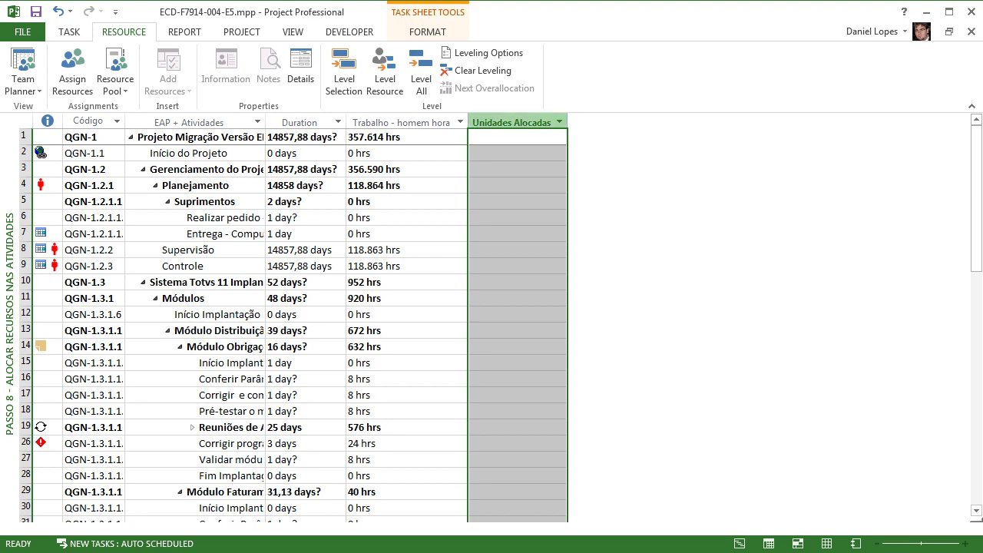
pyautogui.rightClick(504, 122)
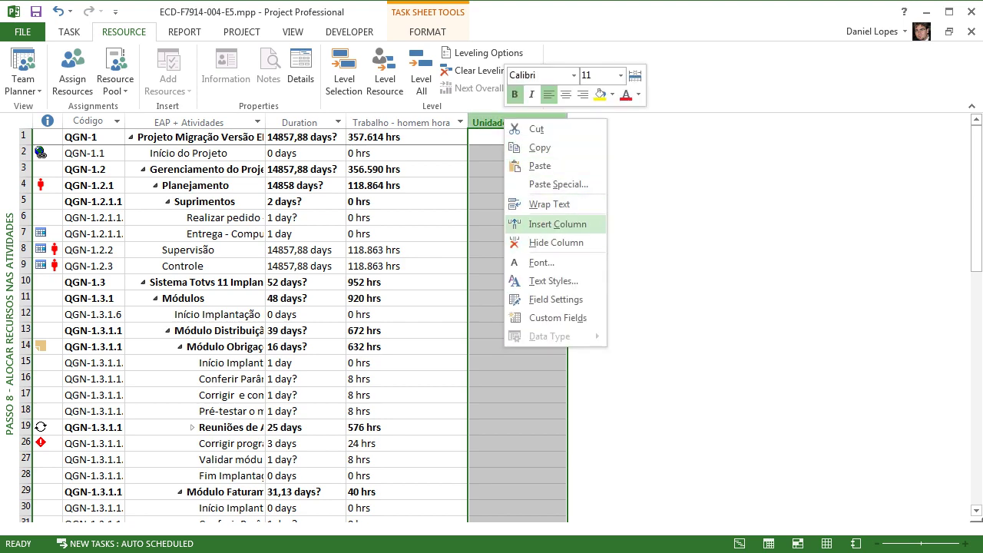
pyautogui.click(558, 224)
pyautogui.write('res')
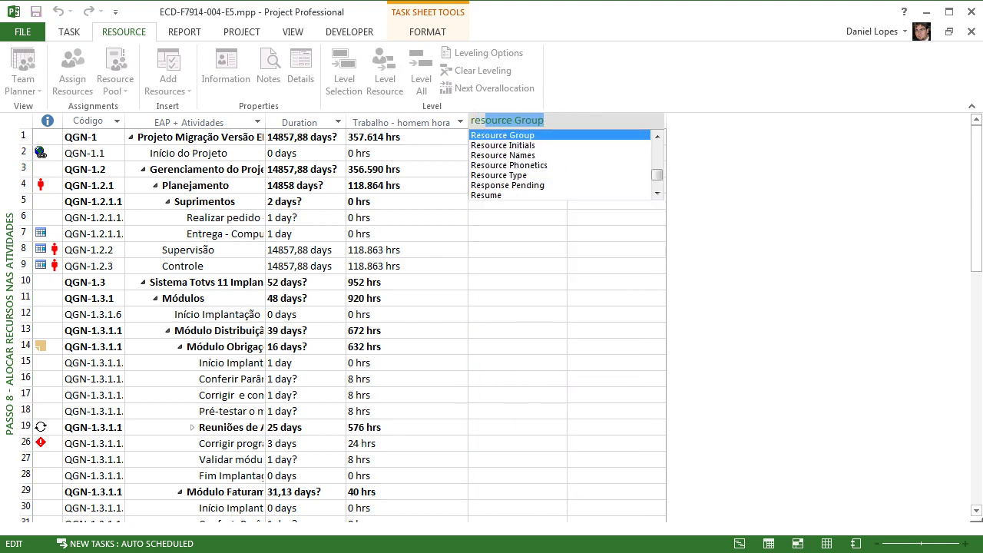
pyautogui.write('or')
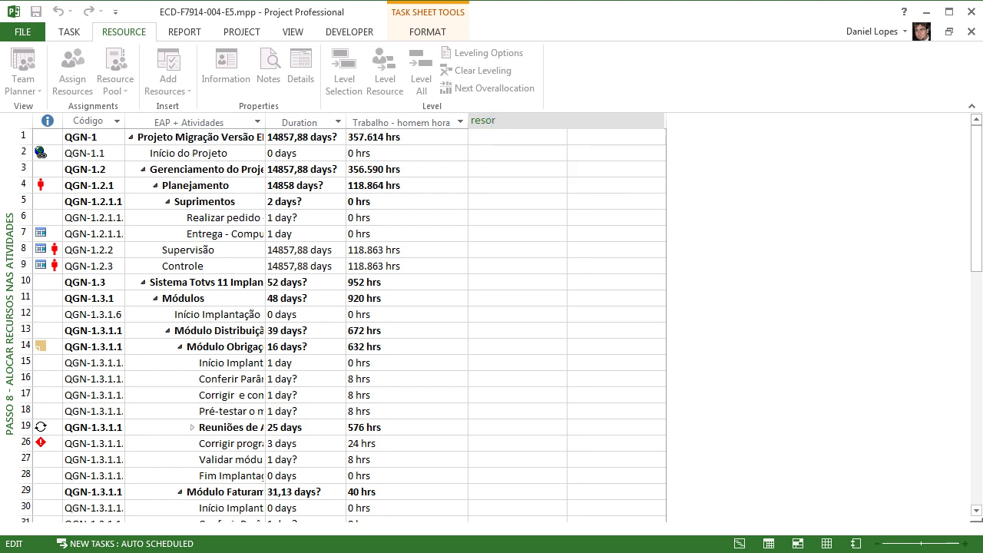
pyautogui.press('BackSpace')
pyautogui.press('BackSpace')
pyautogui.press('BackSpace')
pyautogui.press('BackSpace')
pyautogui.press('BackSpace')
pyautogui.press('Escape')
# Insert a Resource Names column before Unidades Alocadas and check the resource assigned to Planejamento.
pyautogui.click(498, 122)
pyautogui.rightClick(498, 123)
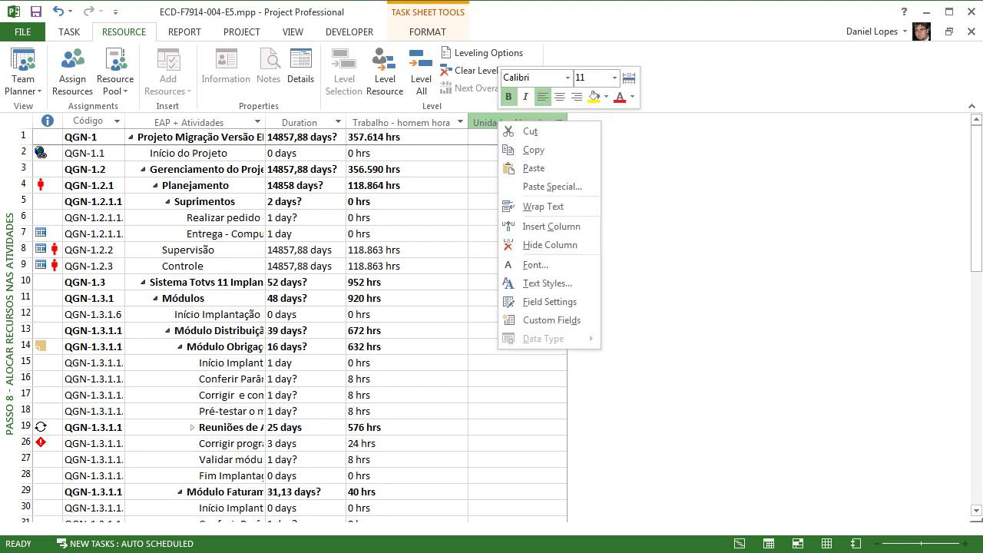
pyautogui.click(551, 226)
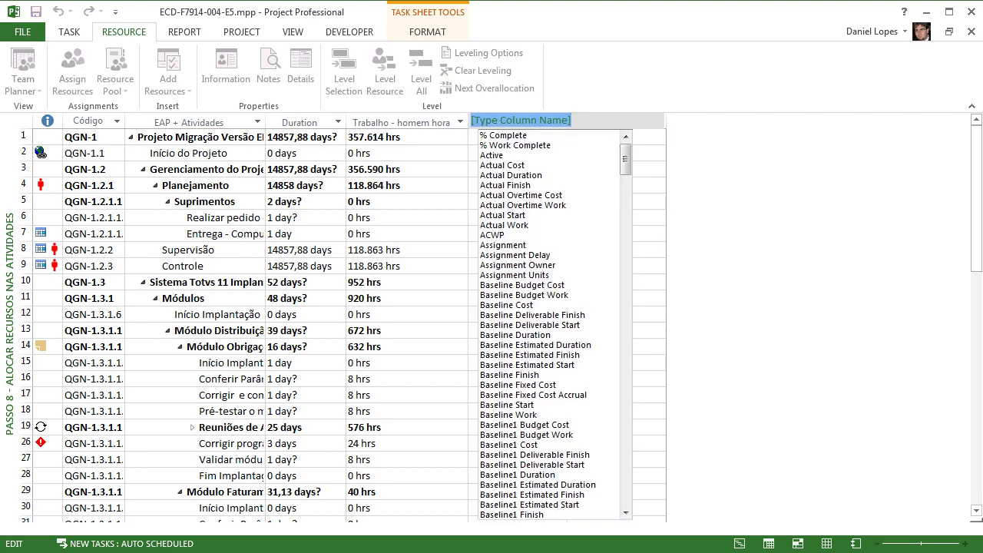
pyautogui.write('r')
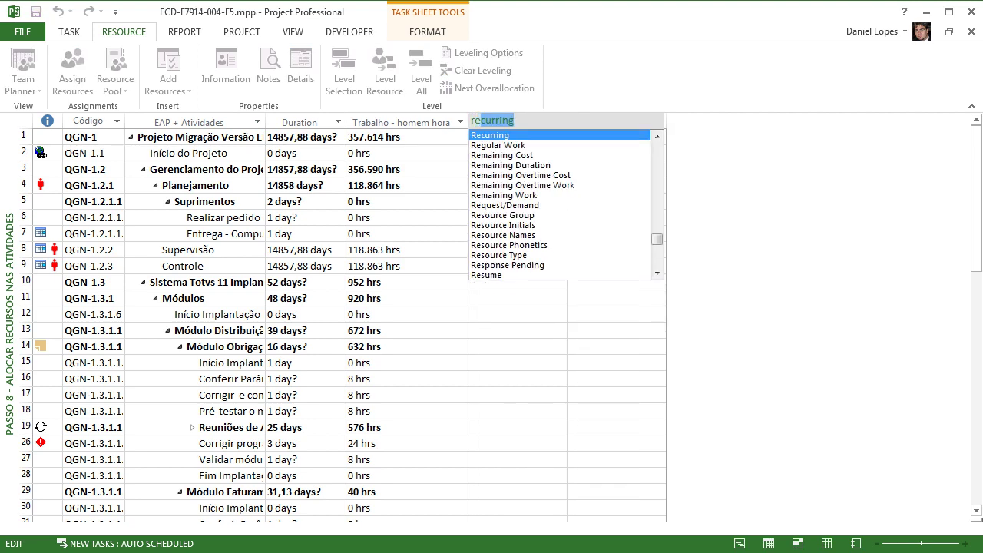
pyautogui.write('esource names')
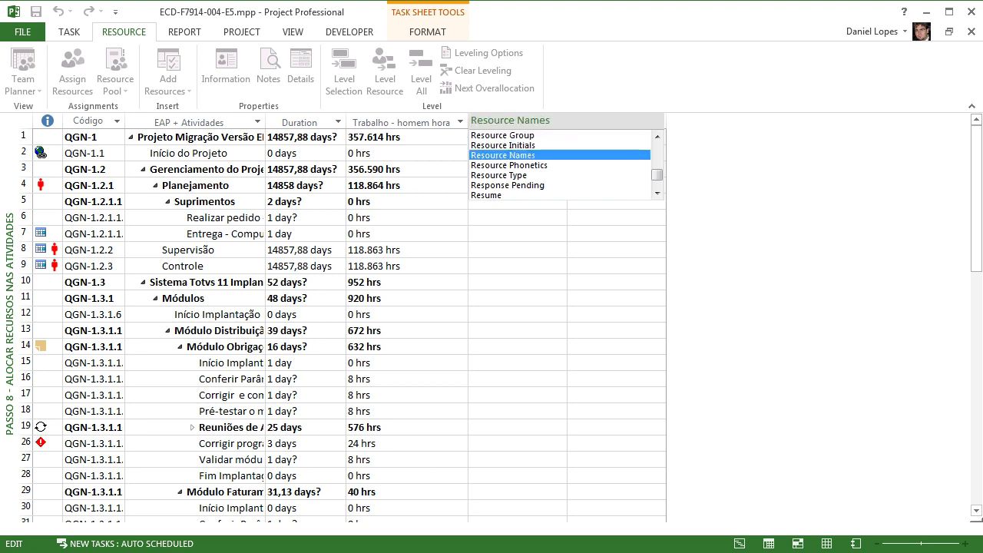
pyautogui.press('Return')
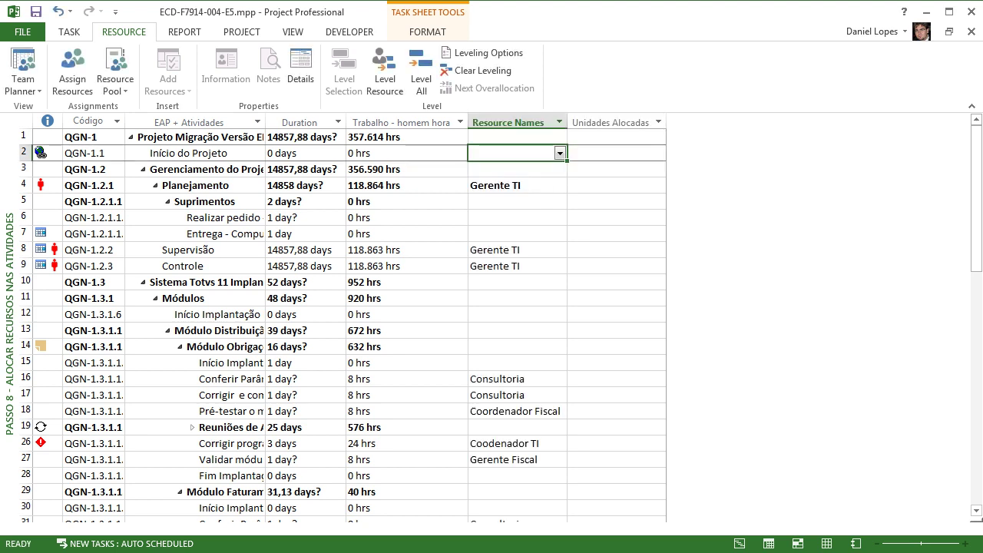
pyautogui.click(513, 185)
pyautogui.moveTo(976, 198)
pyautogui.mouseDown()
pyautogui.moveTo(976, 393)
pyautogui.moveTo(976, 198)
pyautogui.mouseUp()
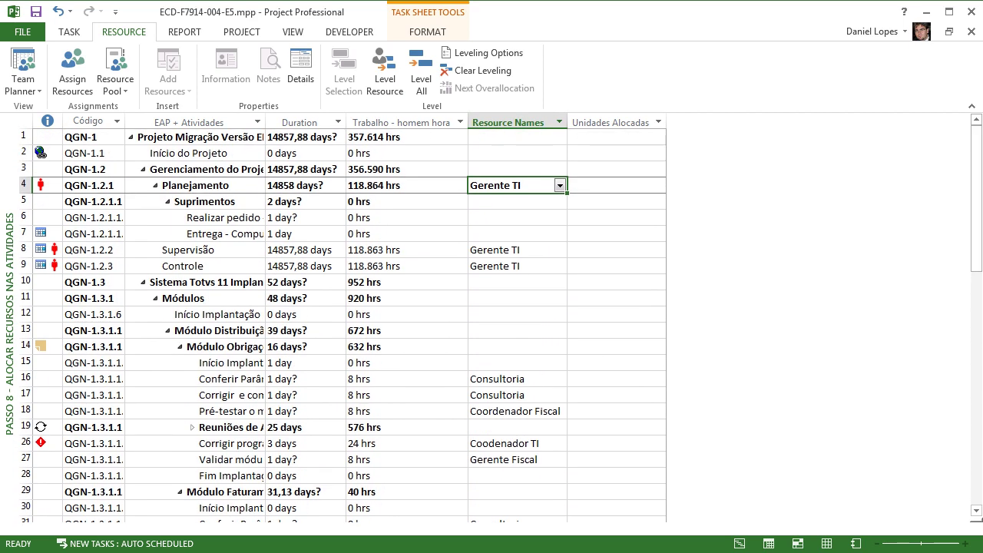
# Set the text style colour of Milestone Tasks to orange and check the Início do Projeto and Entrega - Computador milestones.
pyautogui.click(427, 31)
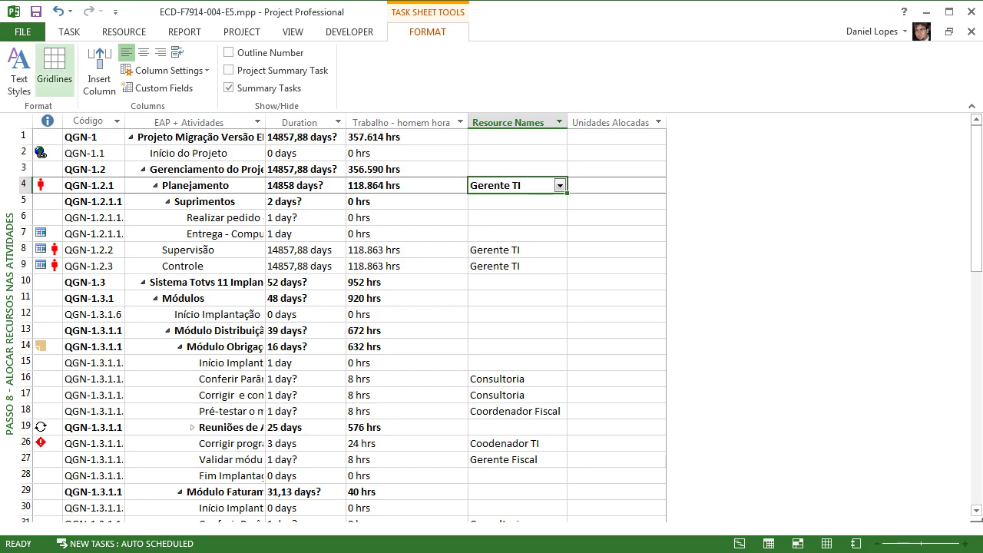
pyautogui.click(19, 76)
pyautogui.click(230, 63)
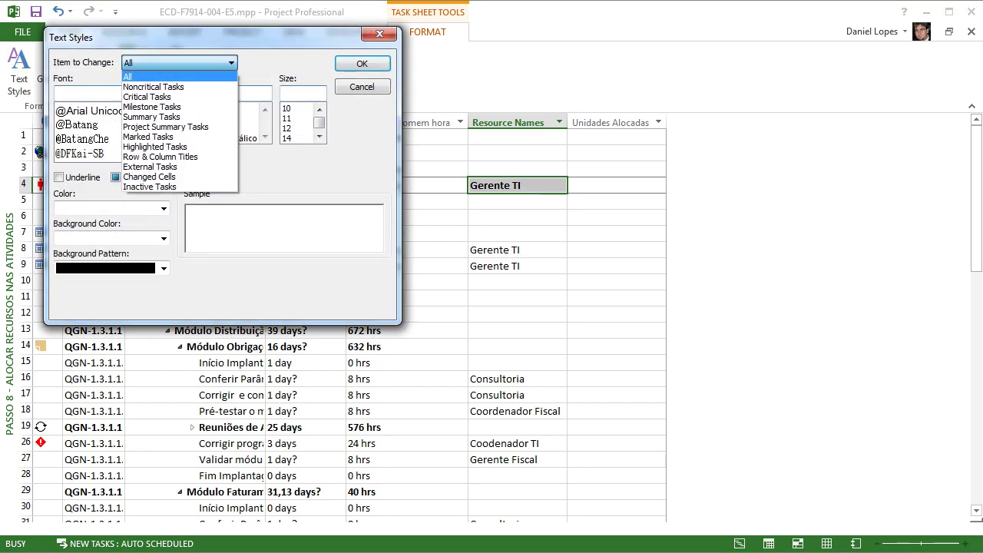
pyautogui.click(176, 108)
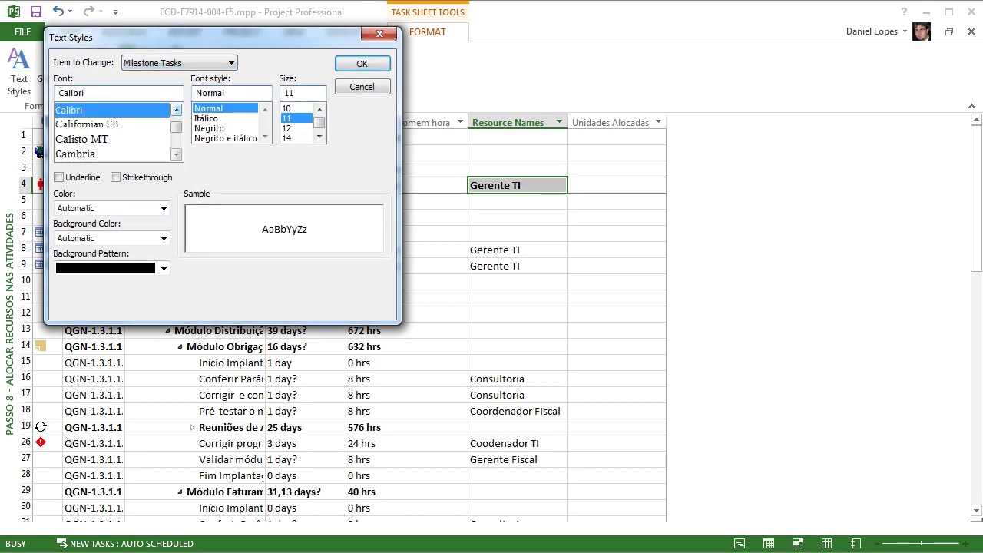
pyautogui.click(163, 208)
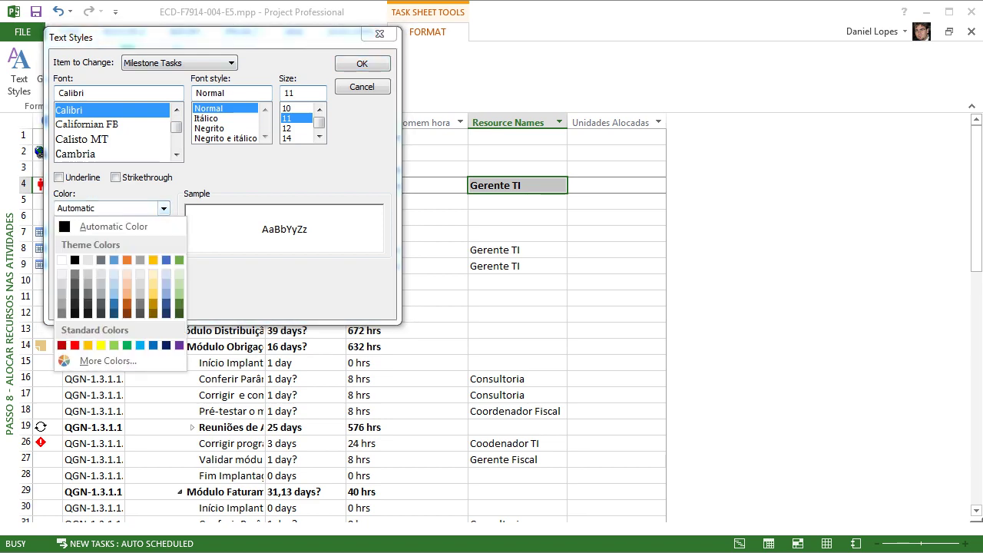
pyautogui.click(126, 260)
pyautogui.click(362, 63)
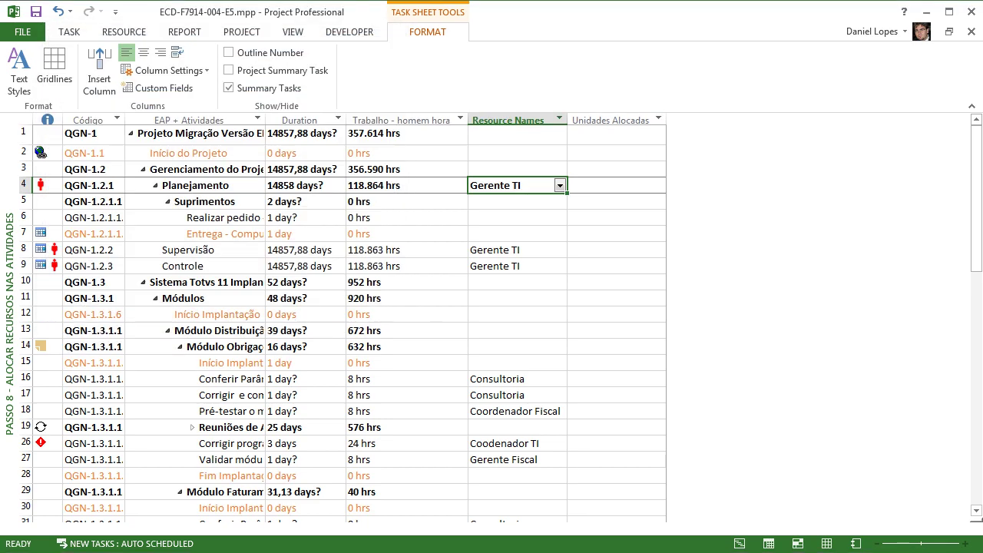
pyautogui.click(195, 153)
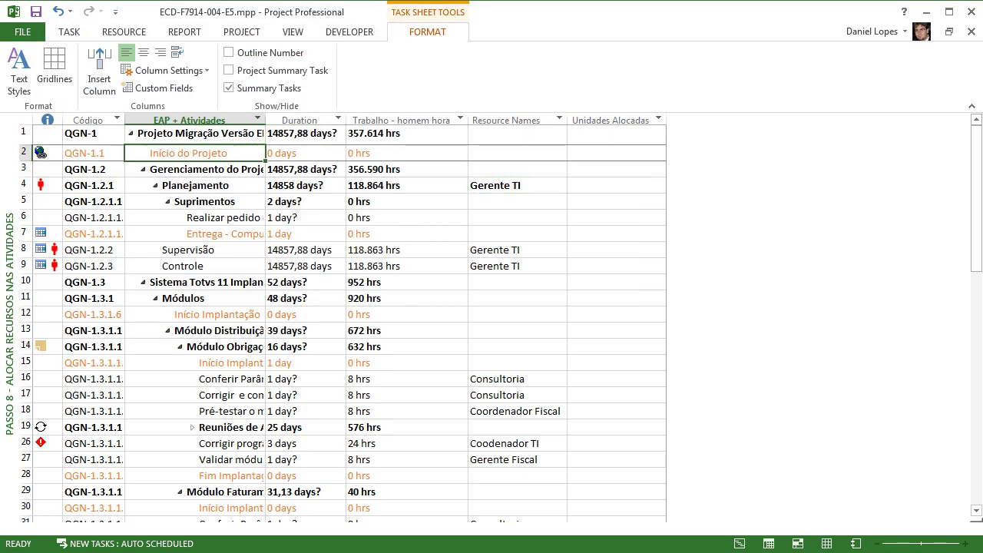
pyautogui.click(207, 233)
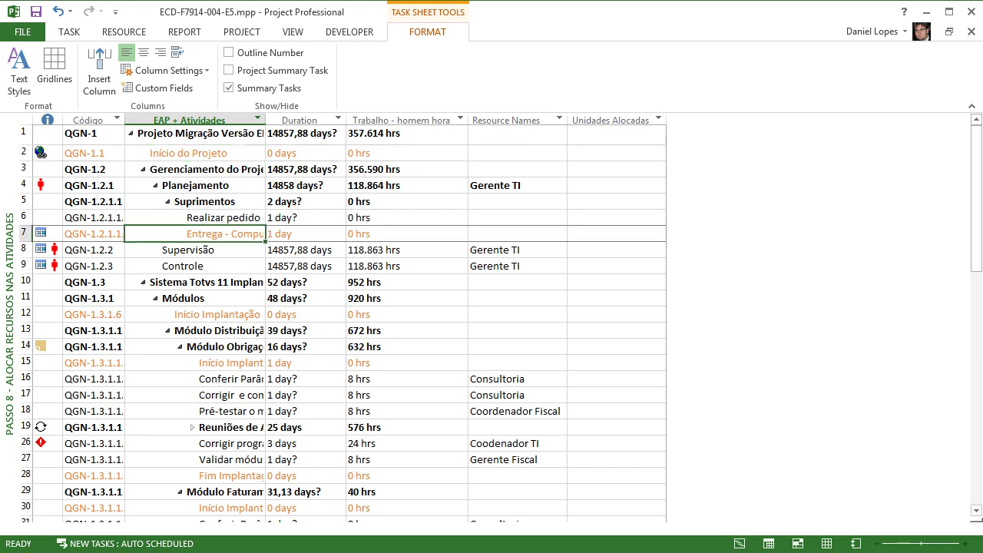
# From the Realizar pedido -computador task, switch to the Passo 4 - EAP + Atividades* view and remove the Relationship Diagram pane.
pyautogui.click(194, 217)
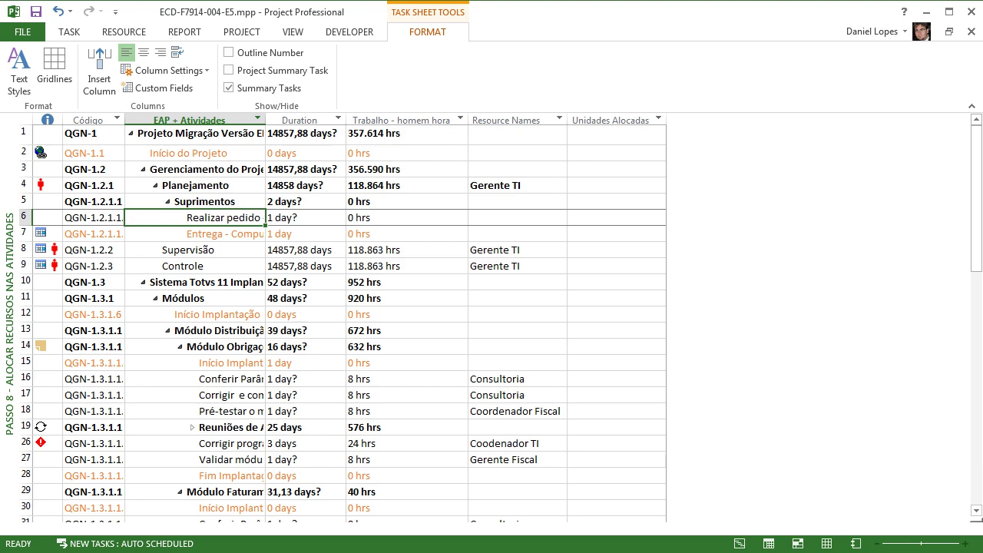
pyautogui.rightClick(4, 253)
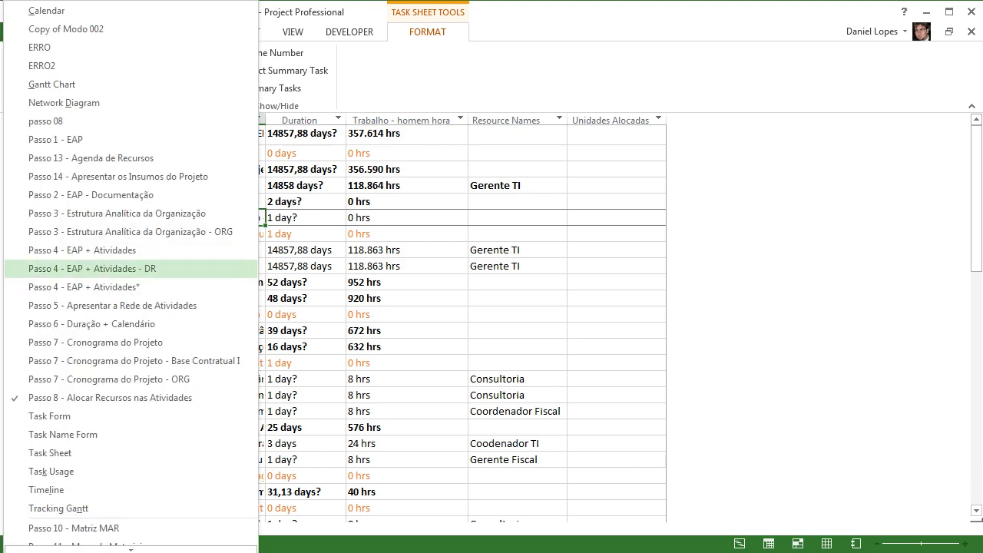
pyautogui.click(84, 287)
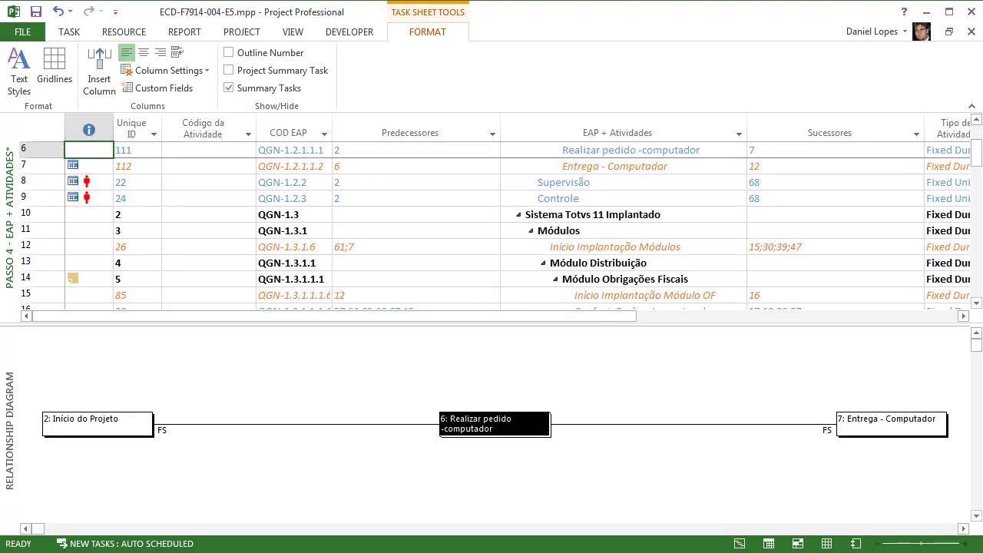
pyautogui.doubleClick(492, 324)
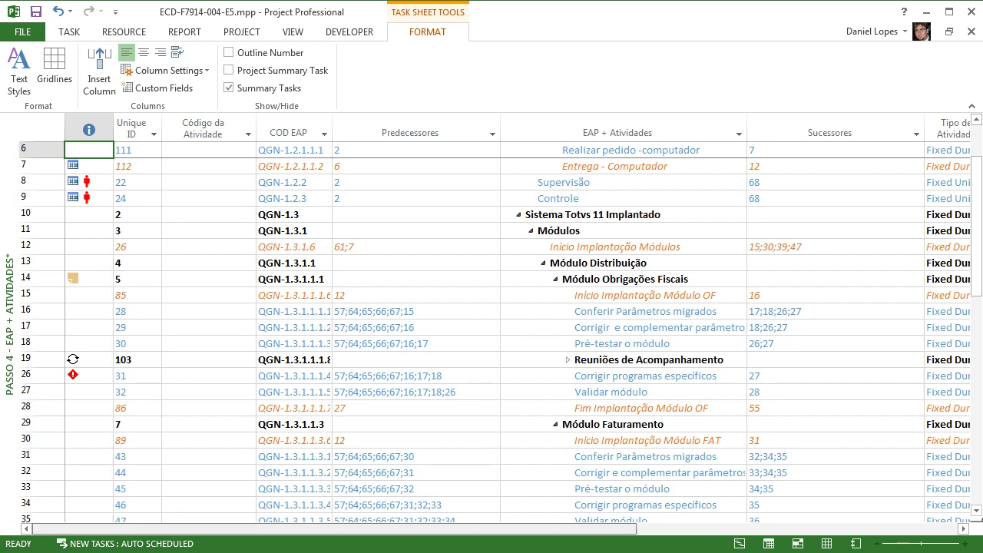
# Set the Marcos value of the Realizar pedido -computador task to Yes.
pyautogui.moveTo(334, 529); pyautogui.dragTo(462, 528)
pyautogui.hscroll(5, 494, 328)
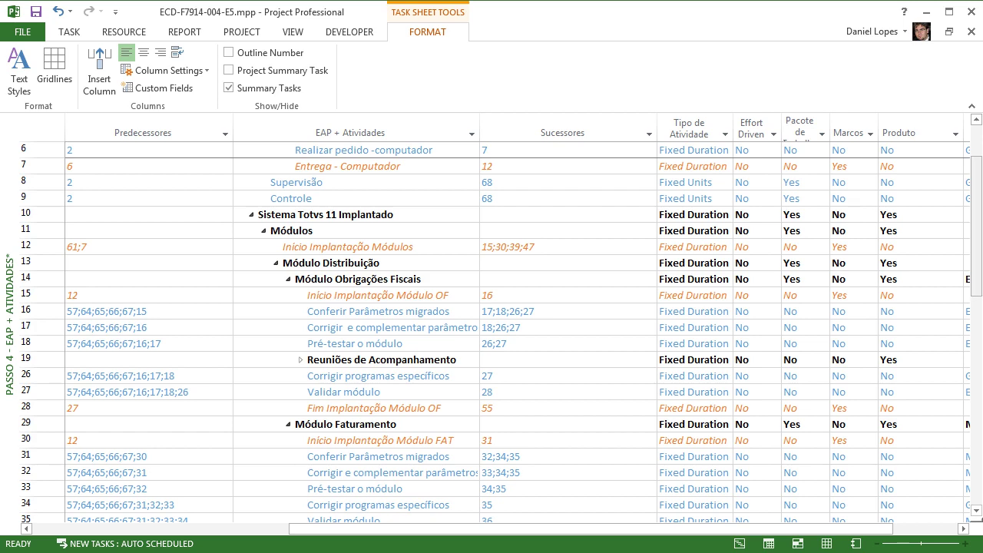
pyautogui.scroll(2, 494, 328)
pyautogui.click(852, 231)
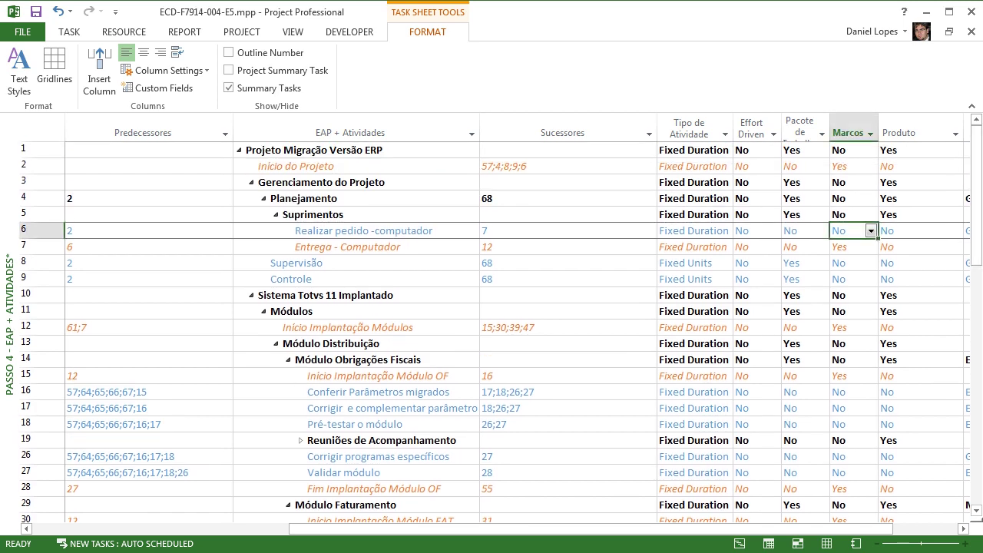
pyautogui.click(870, 231)
pyautogui.click(840, 244)
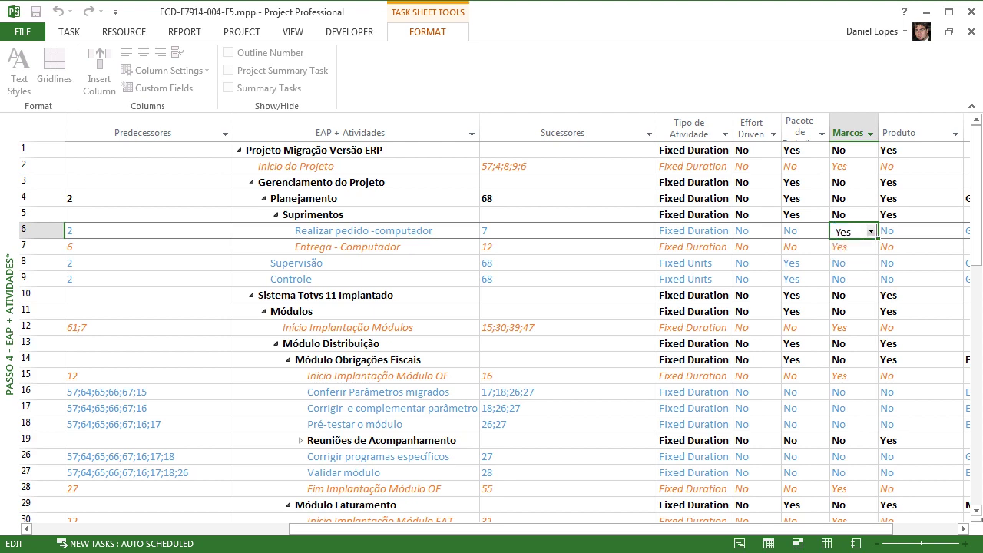
# Set the Marcos value of Realizar pedido -computador back to No.
pyautogui.click(841, 231)
pyautogui.click(870, 231)
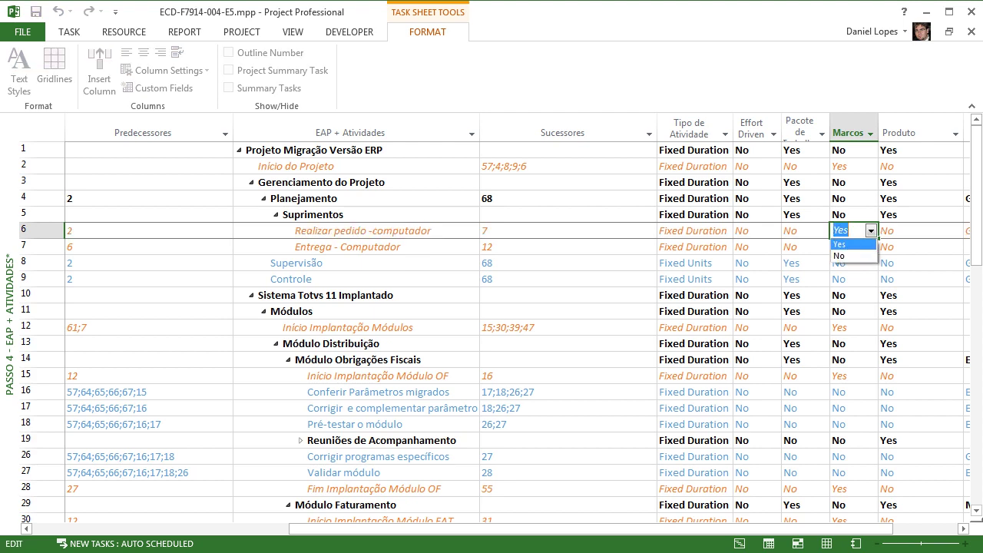
pyautogui.click(840, 258)
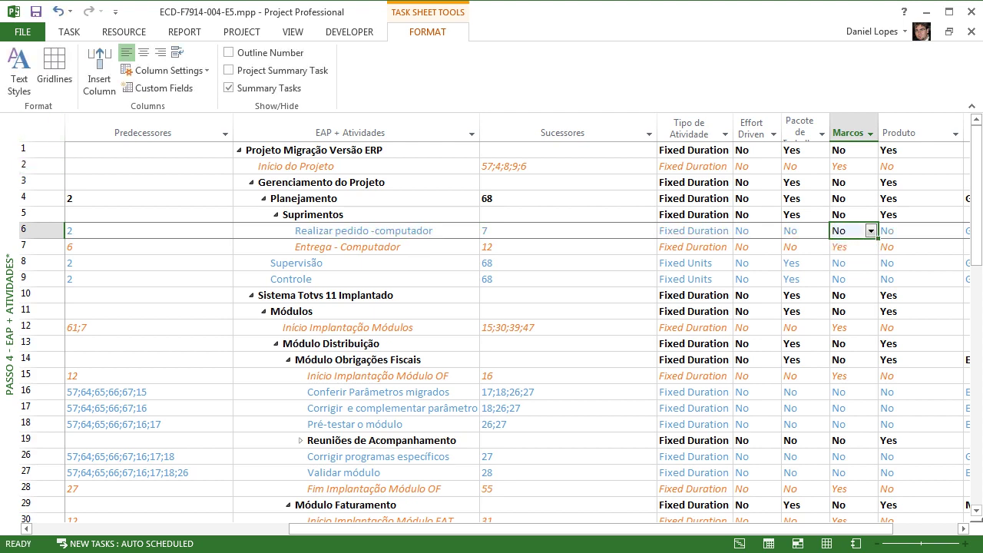
# Switch to the Passo 8 - Alocar Recursos nas Atividades view and check the resources available for the Realizar pedido task.
pyautogui.rightClick(9, 177)
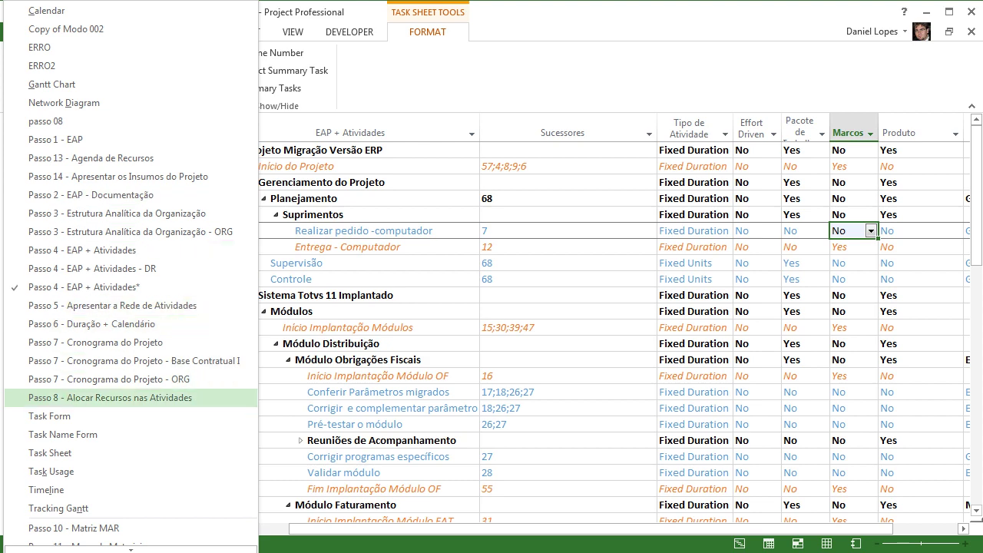
pyautogui.click(110, 396)
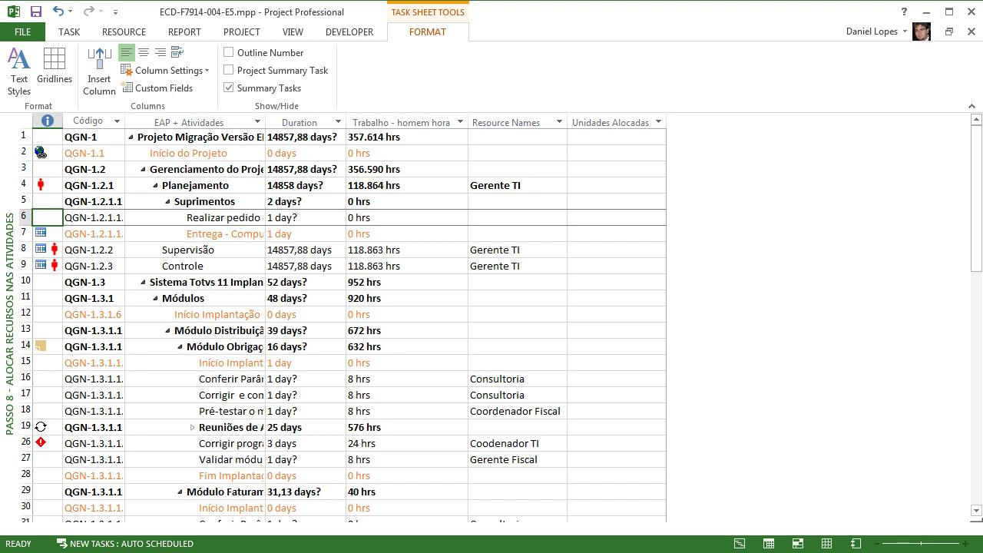
pyautogui.click(519, 218)
pyautogui.click(560, 218)
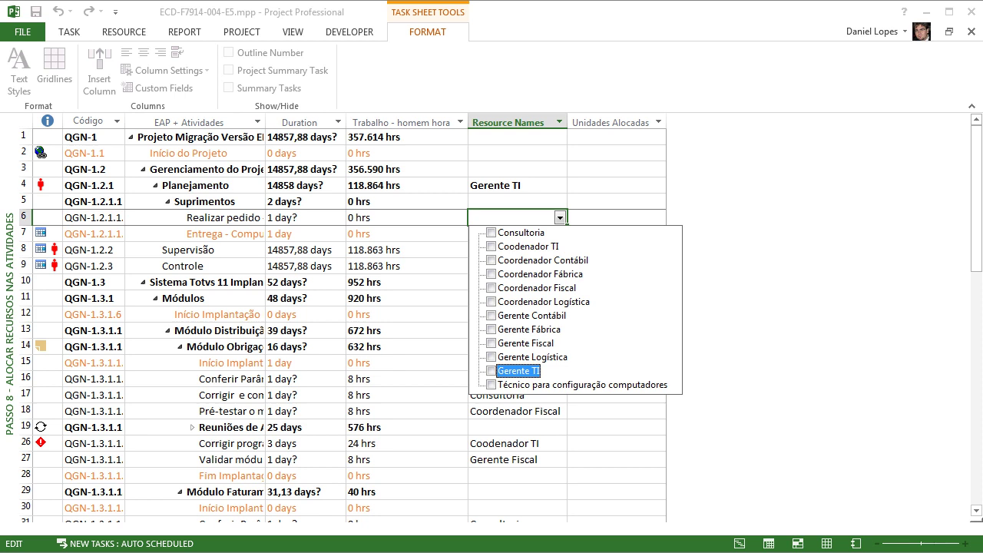
pyautogui.press('Escape')
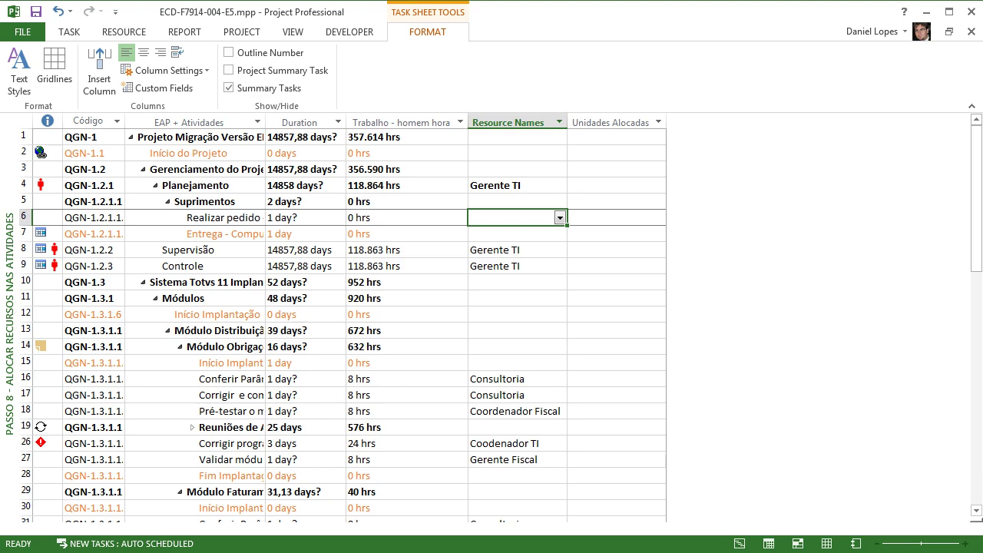
# Examine the resource assignments of the activities throughout the project, from Suprimentos to Fim Projeto.
pyautogui.press('Down')
pyautogui.press('Down')
pyautogui.press('Down')
pyautogui.click(507, 379)
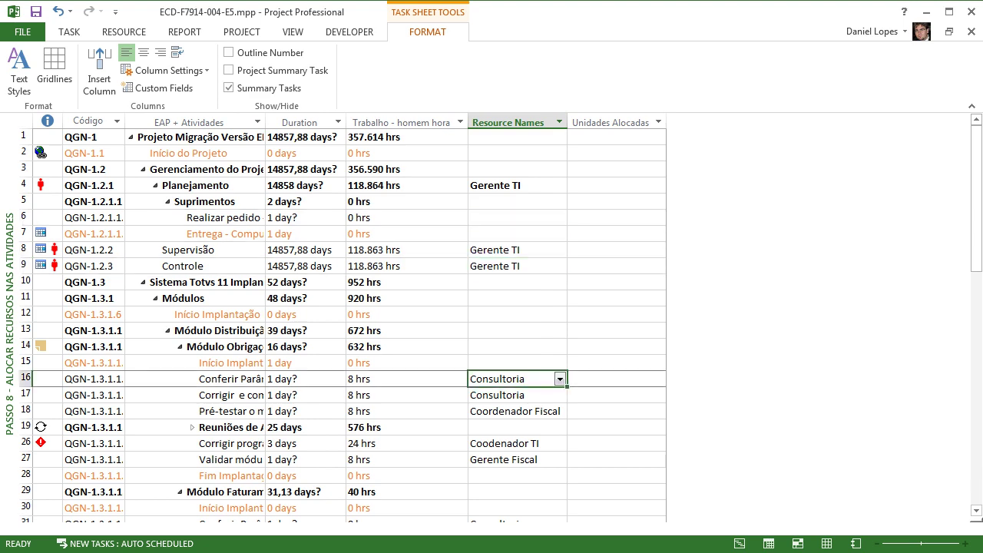
pyautogui.press('Down')
pyautogui.press('Down')
pyautogui.press('Down')
pyautogui.scroll(-7, 342, 322)
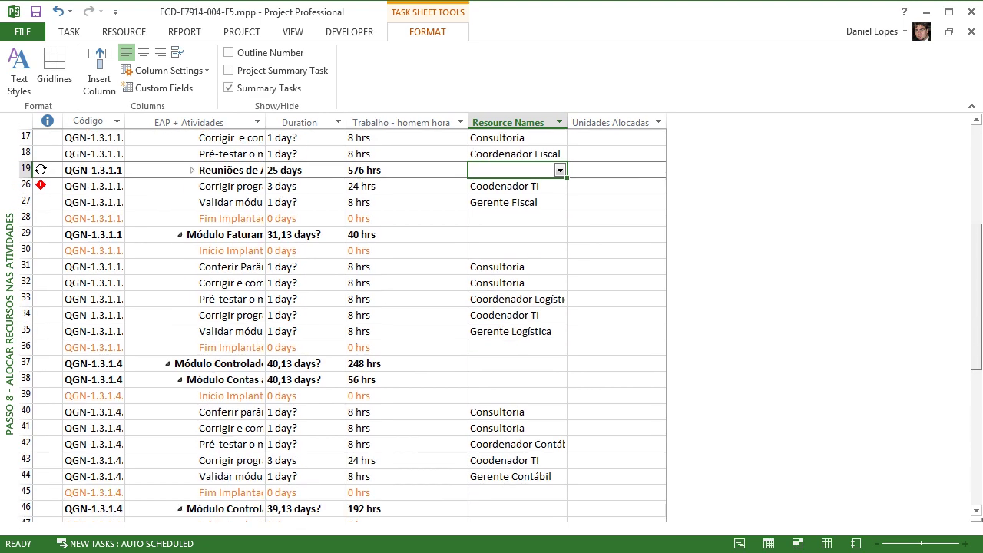
pyautogui.scroll(-3, 342, 322)
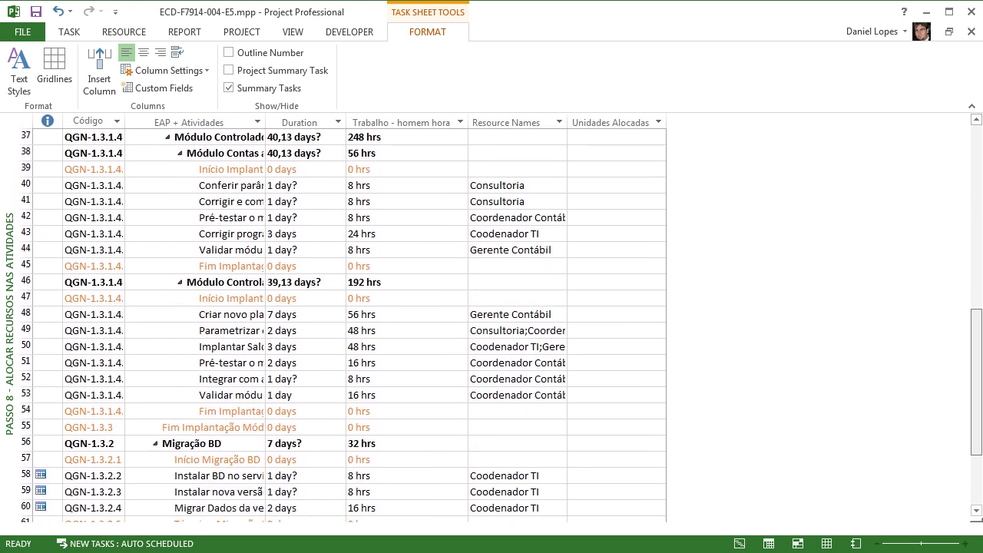
pyautogui.scroll(-3, 341, 323)
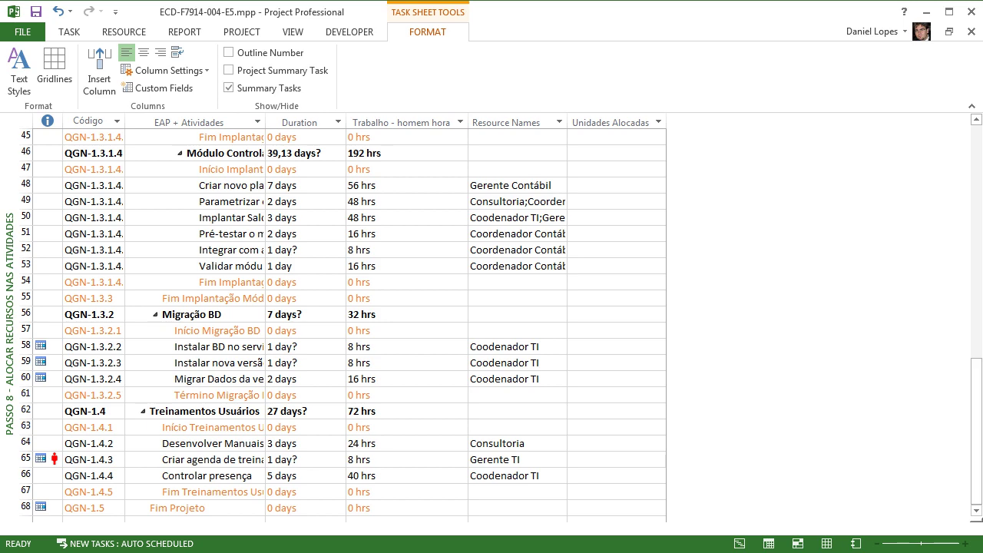
pyautogui.moveTo(976, 431); pyautogui.dragTo(976, 357)
pyautogui.scroll(7, 499, 325)
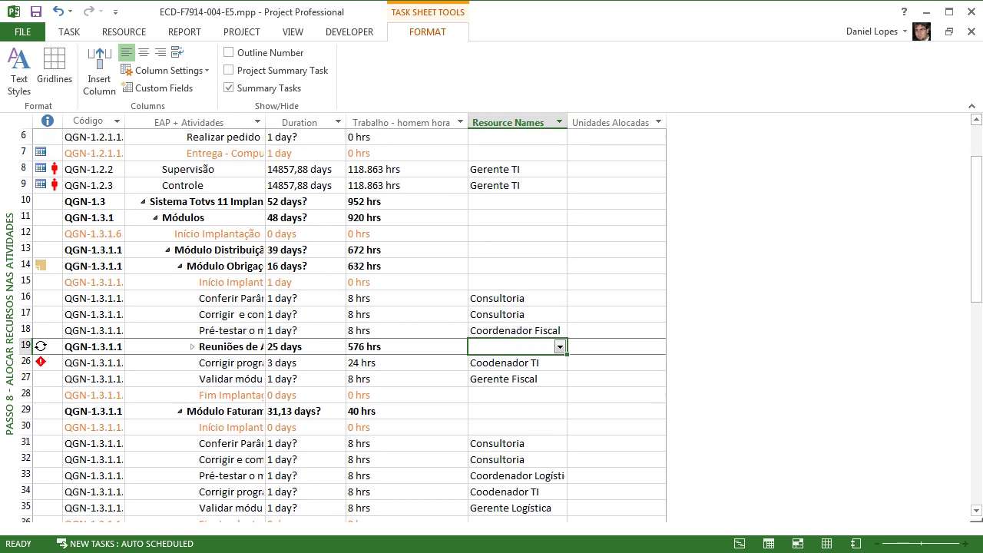
pyautogui.moveTo(976, 229); pyautogui.dragTo(976, 198)
pyautogui.click(513, 217)
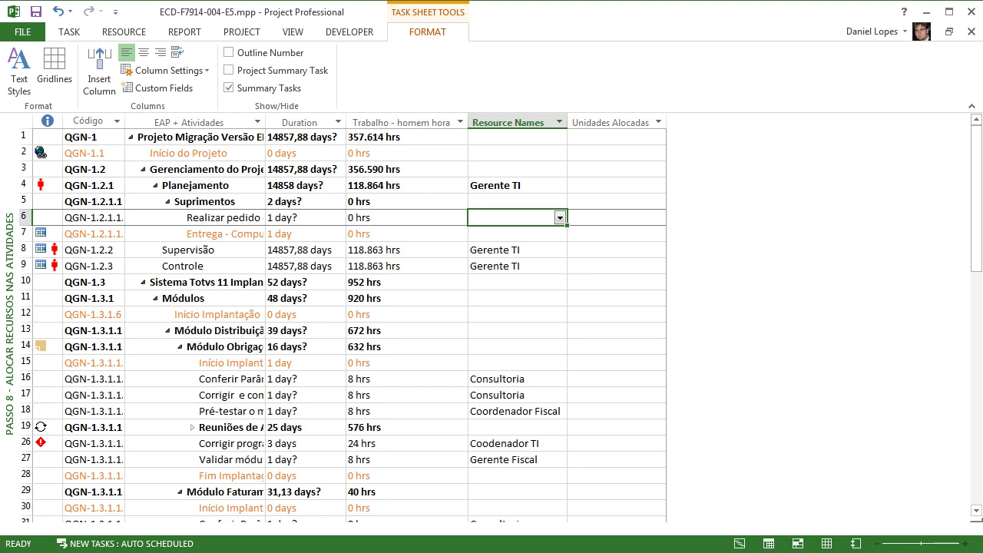
# Assign Consultoria with 1 unit to the Supervisão task as an additional resource.
pyautogui.click(508, 249)
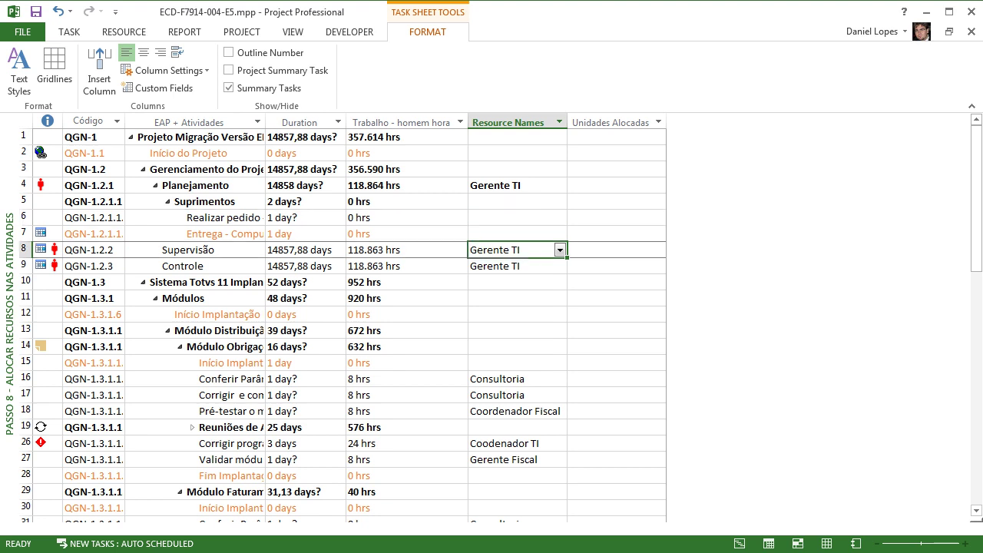
pyautogui.click(69, 31)
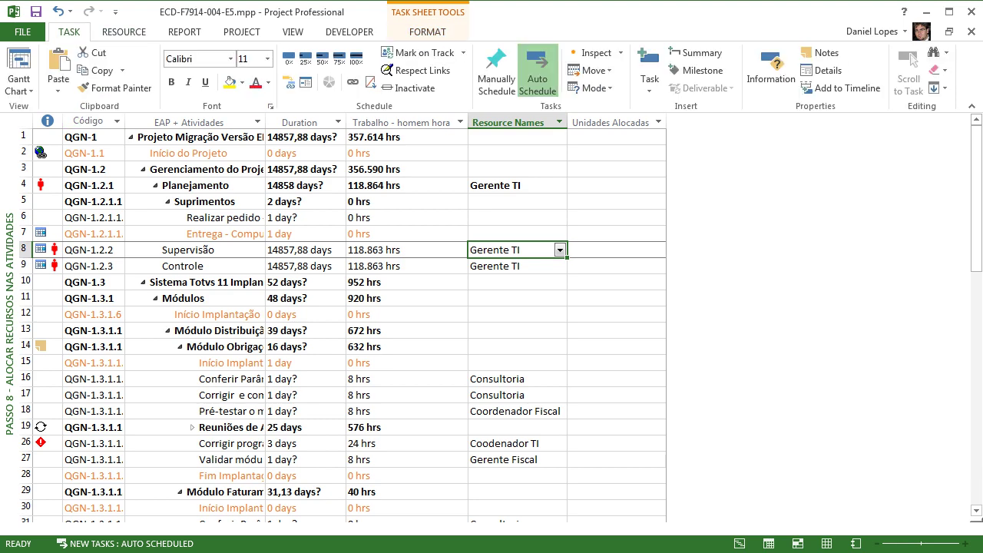
pyautogui.click(124, 31)
pyautogui.click(72, 78)
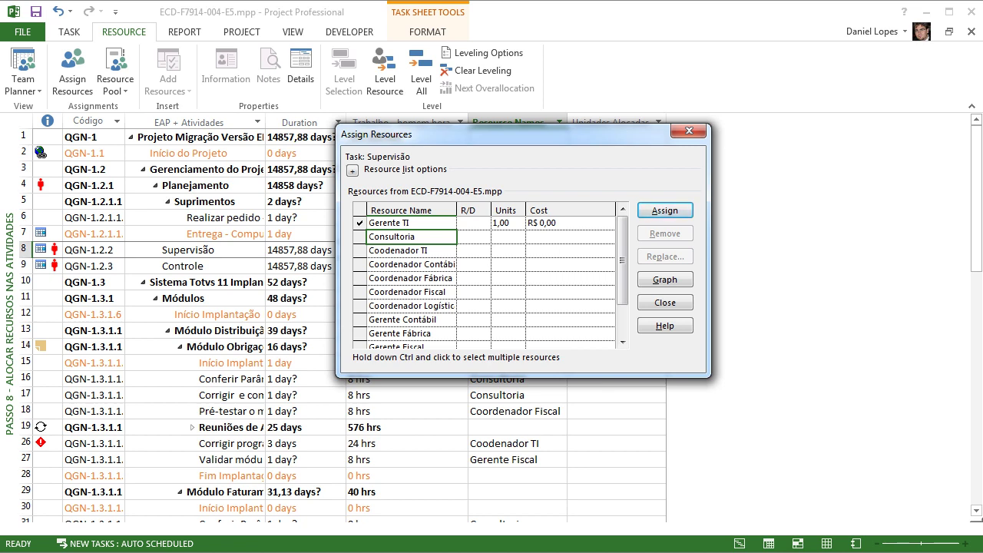
pyautogui.scroll(-1, 621, 277)
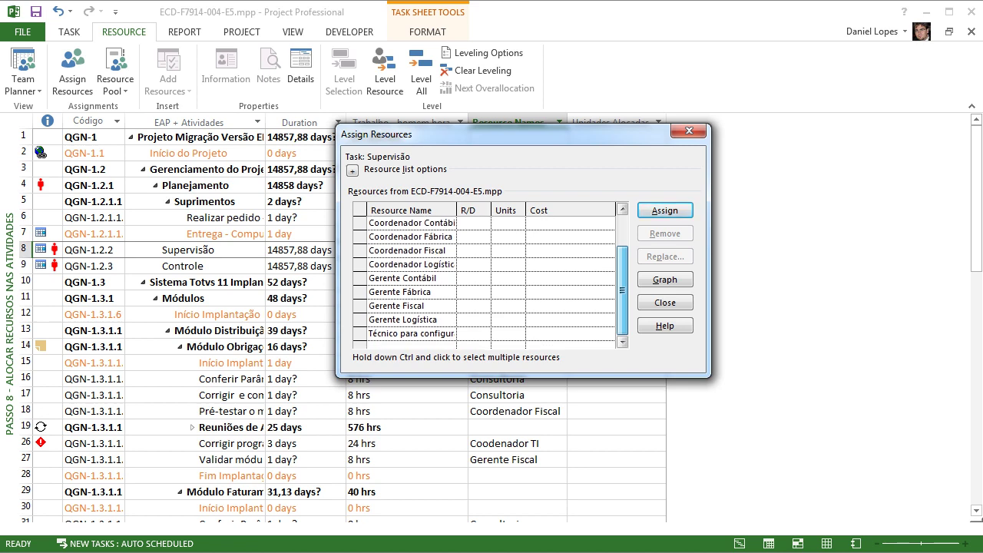
pyautogui.scroll(1, 622, 290)
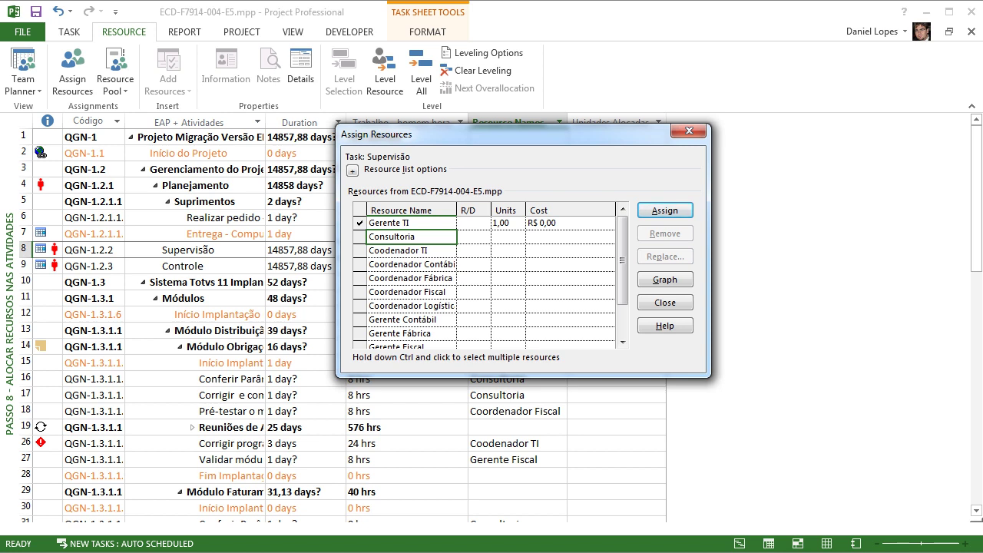
pyautogui.click(505, 238)
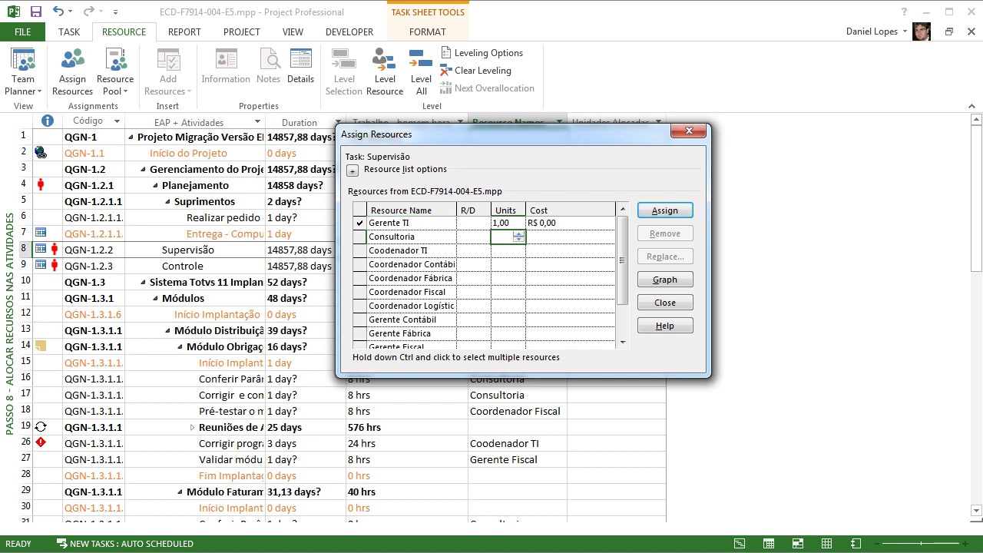
pyautogui.write('1')
pyautogui.press('Return')
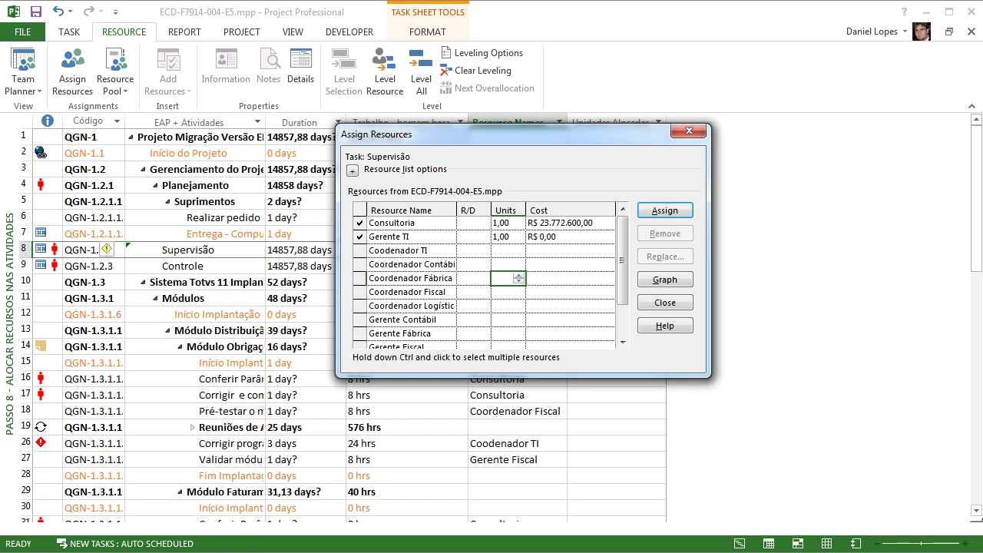
# Try to set the Consultoria assignment units on the Supervisão task to 1/mo.
pyautogui.click(503, 237)
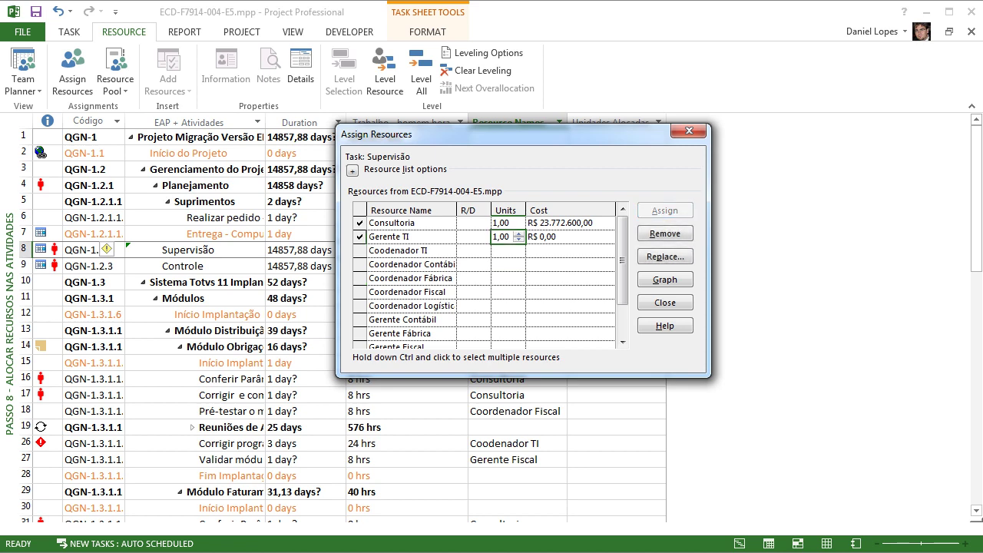
pyautogui.click(570, 237)
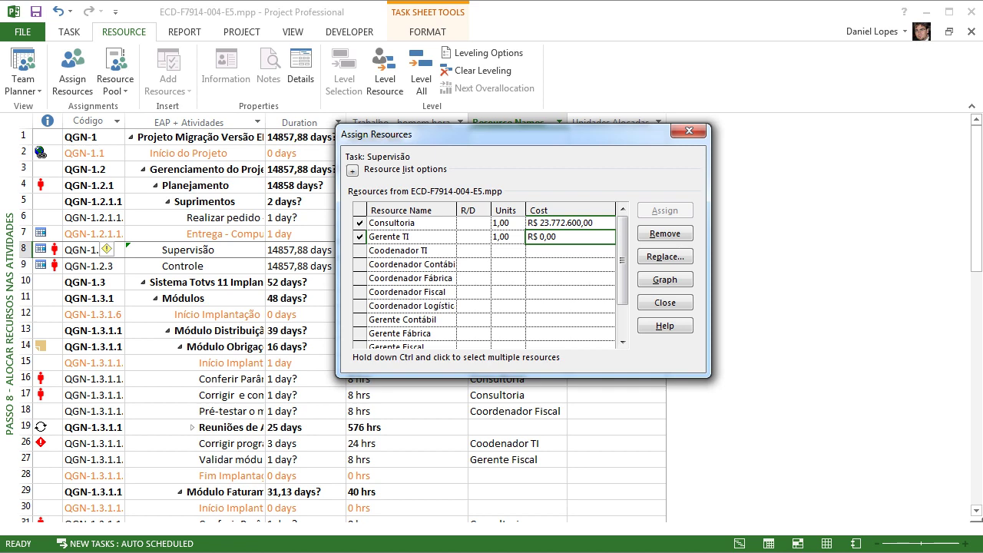
pyautogui.click(503, 222)
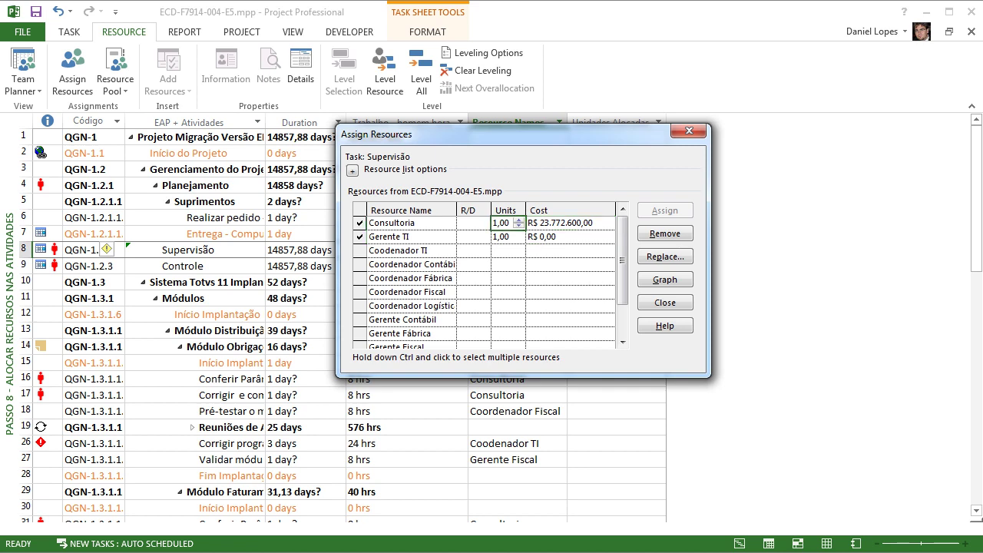
pyautogui.write('1/d')
pyautogui.press('BackSpace')
pyautogui.write('mo')
pyautogui.press('Return')
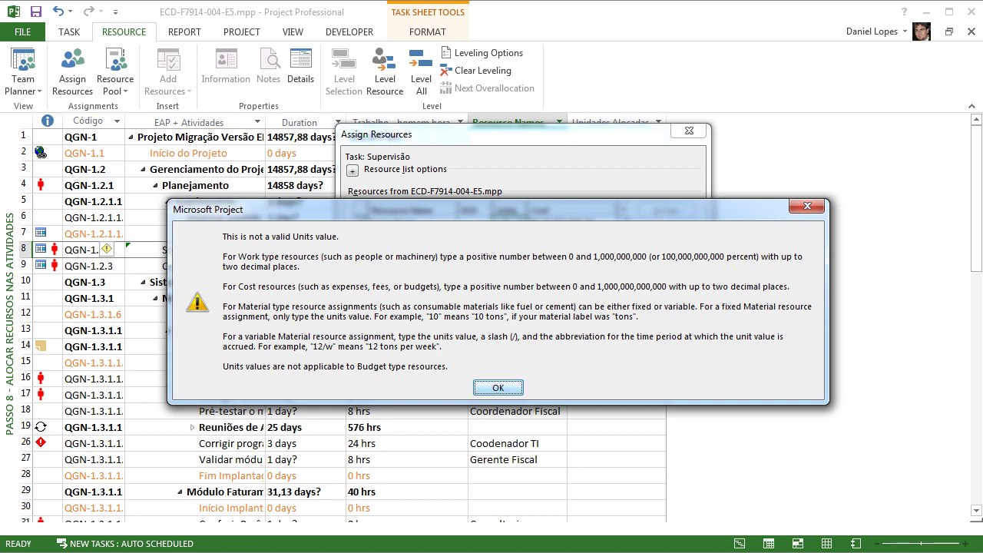
pyautogui.press('Return')
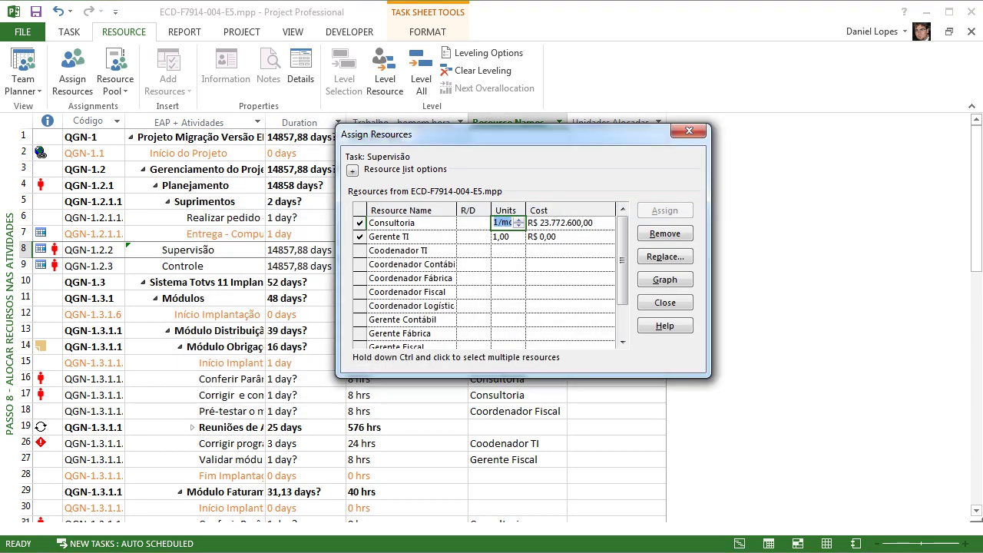
pyautogui.press('BackSpace')
pyautogui.press('Return')
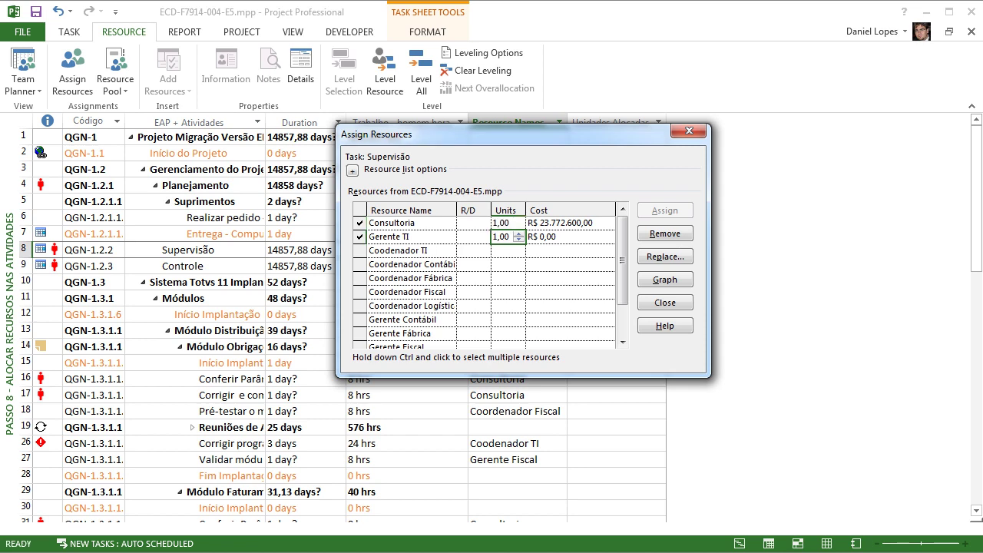
# Finish reviewing the Supervisão assignments and undo the addition of Consultoria to the task.
pyautogui.scroll(-3, 483, 280)
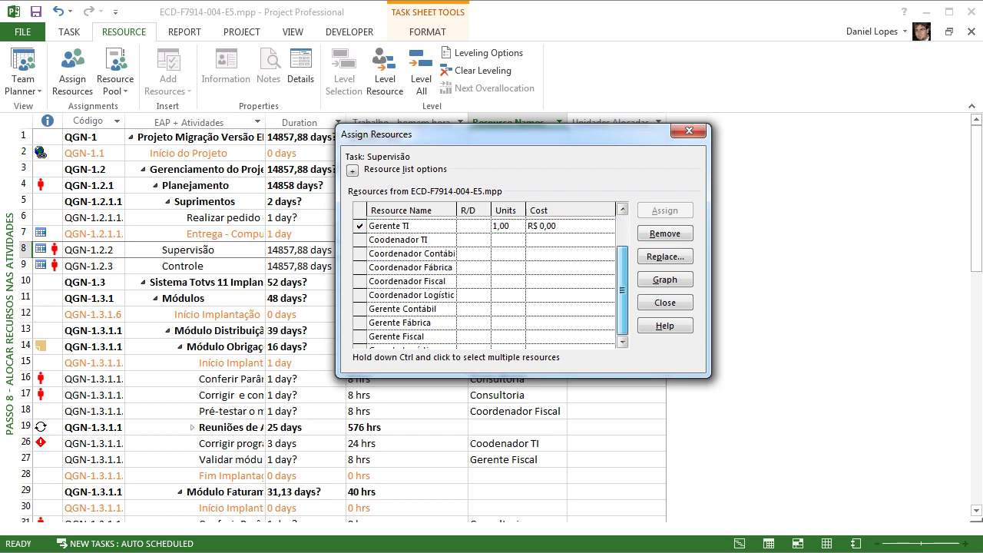
pyautogui.scroll(3, 483, 280)
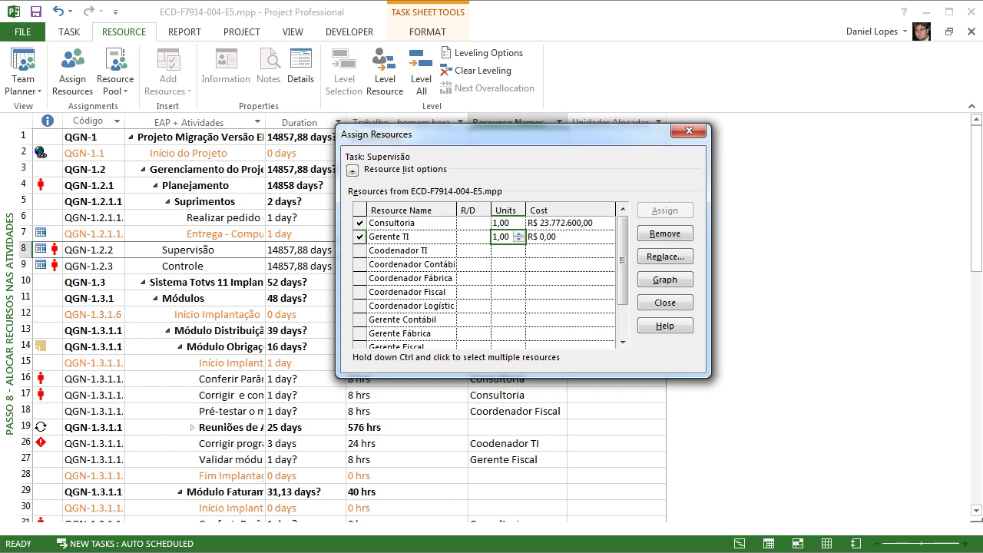
pyautogui.click(689, 131)
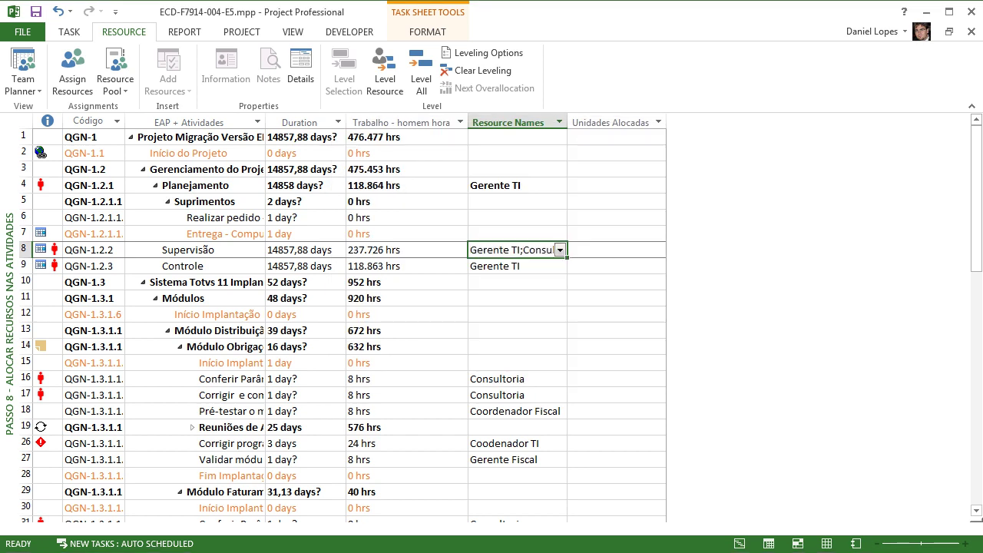
pyautogui.click(58, 12)
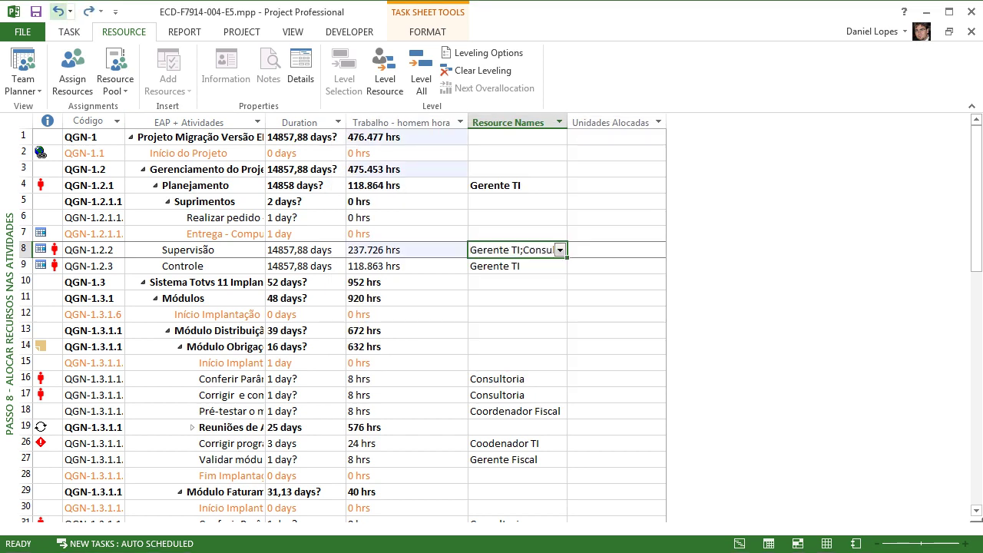
pyautogui.click(59, 12)
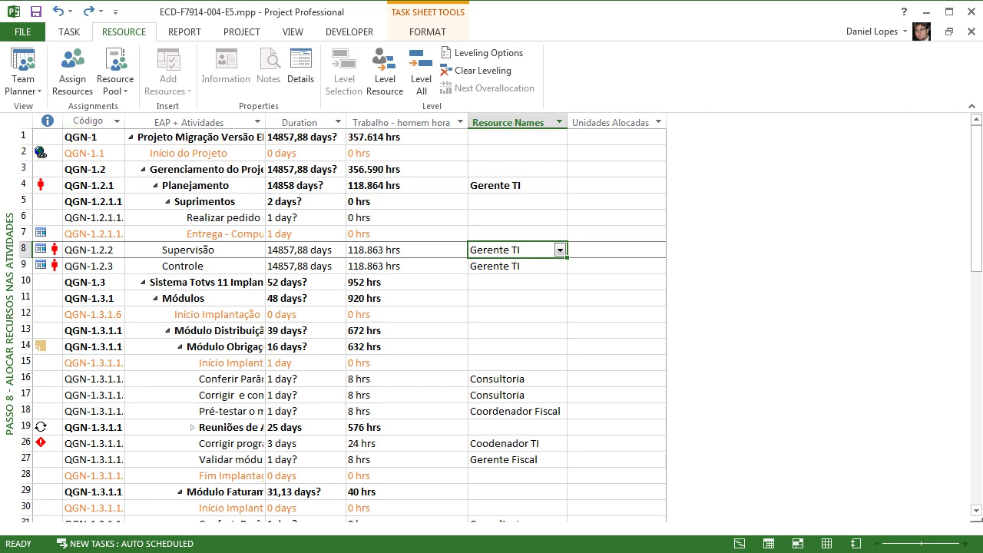
# Switch to the Passo 9 - Gerar o Organograma - Habilidades view.
pyautogui.rightClick(13, 331)
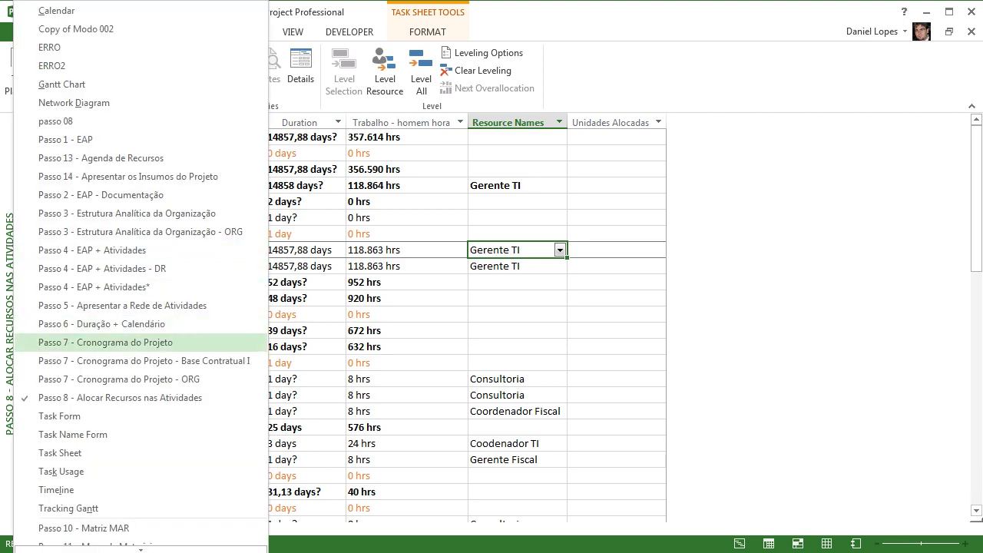
pyautogui.moveTo(140, 549)
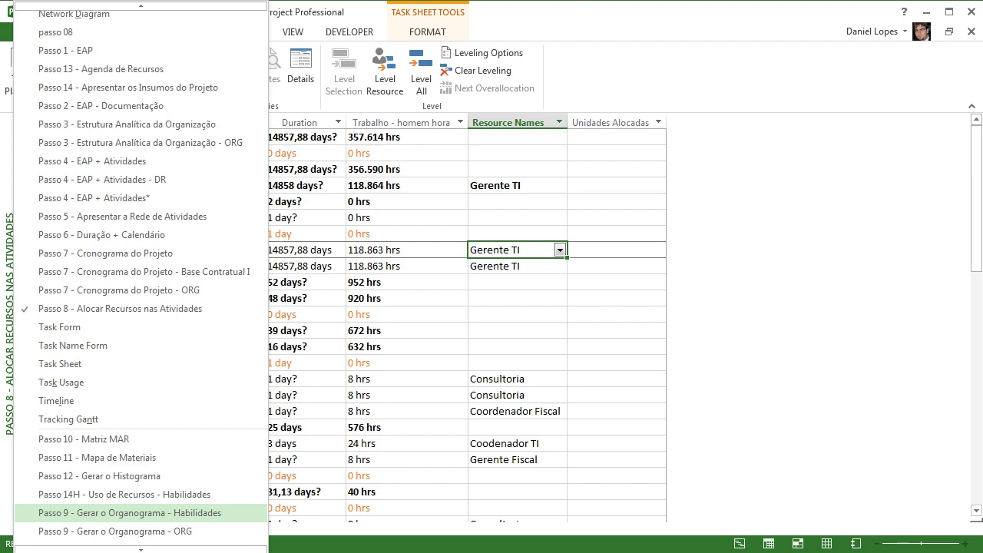
pyautogui.click(129, 512)
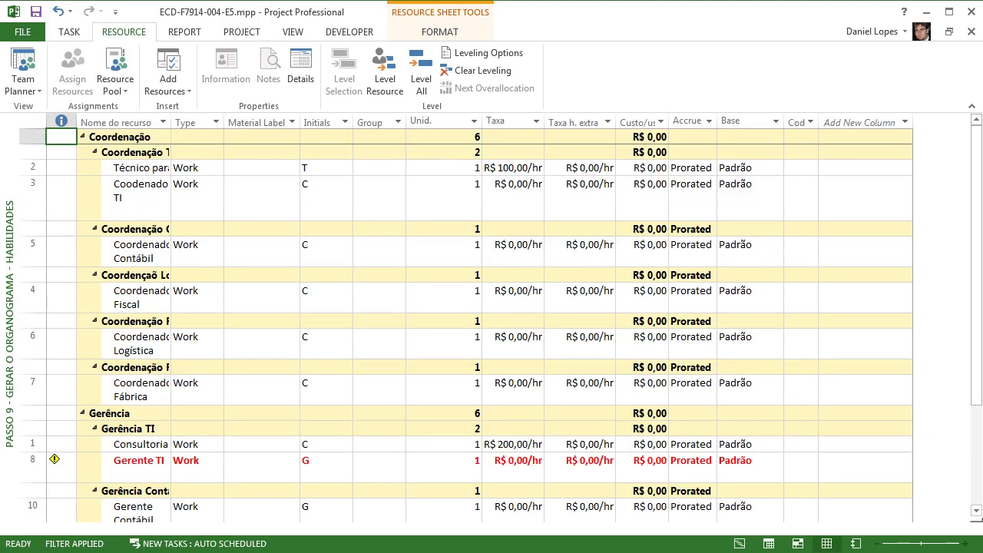
# Apply the Passo 9 - Gerar o Organograma resource table and fit the Cost and Overtime Cost columns to their contents.
pyautogui.click(293, 32)
pyautogui.click(352, 88)
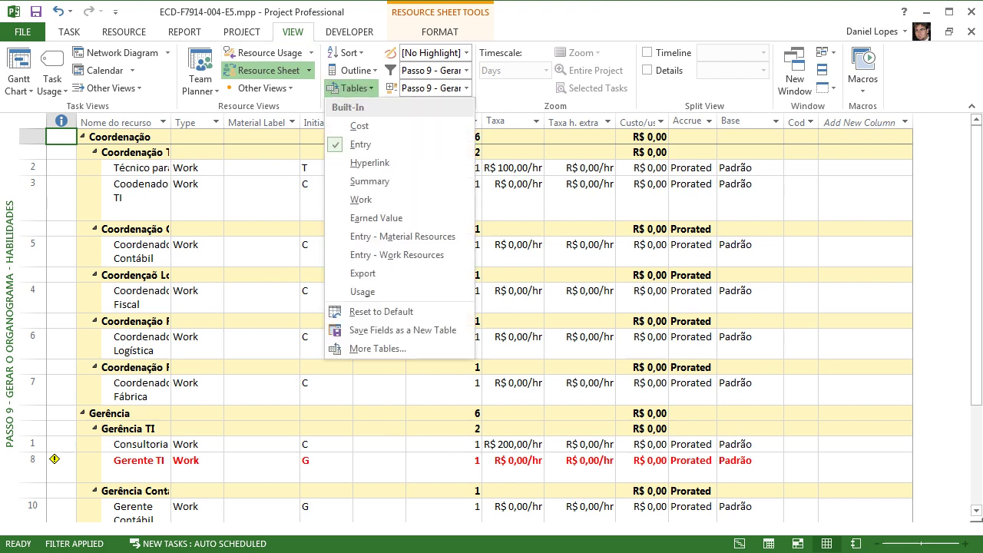
pyautogui.click(377, 348)
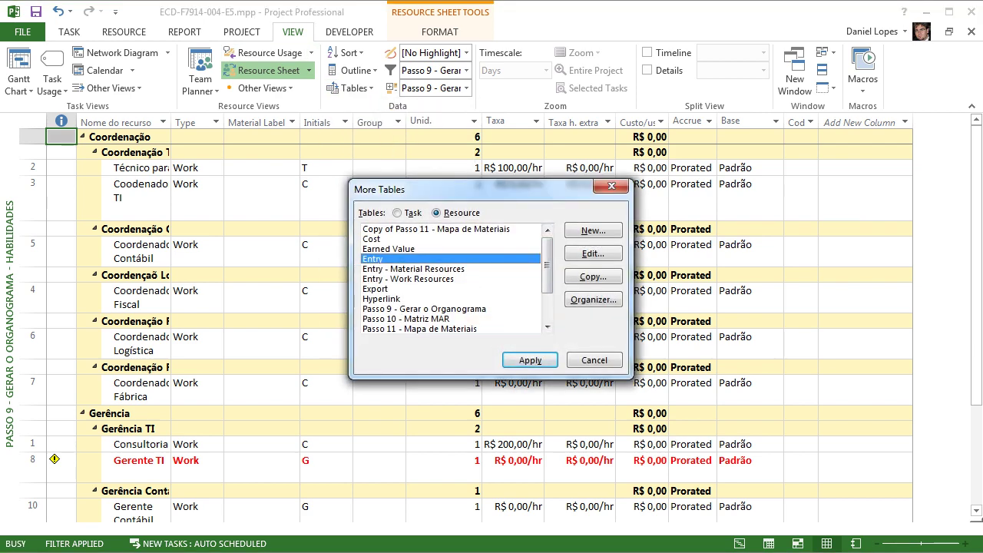
pyautogui.click(424, 308)
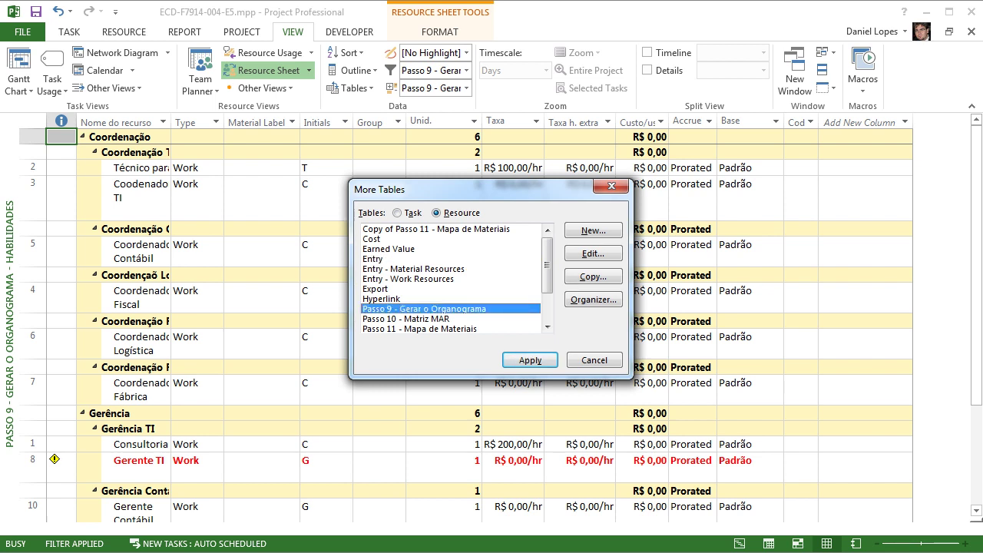
pyautogui.moveTo(476, 189); pyautogui.dragTo(506, 247)
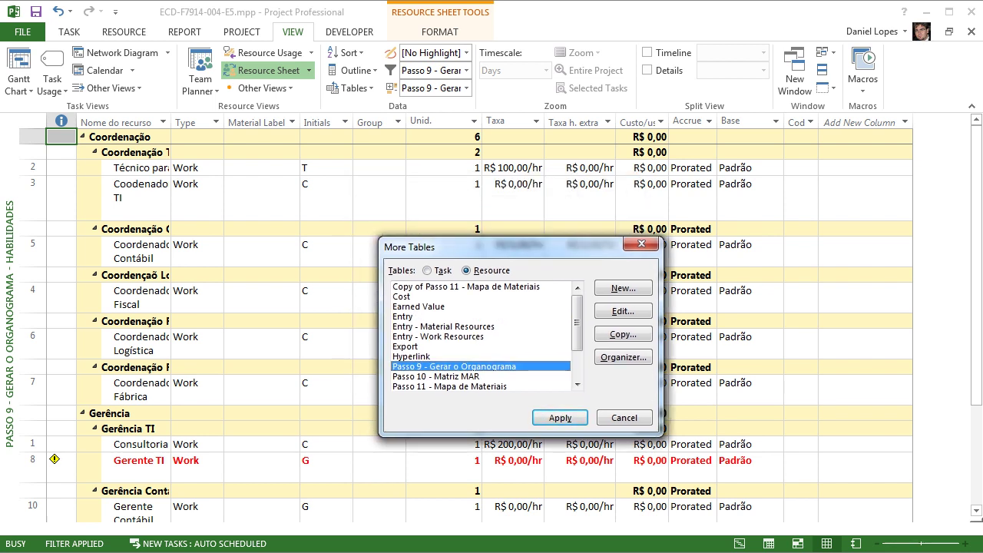
pyautogui.click(559, 418)
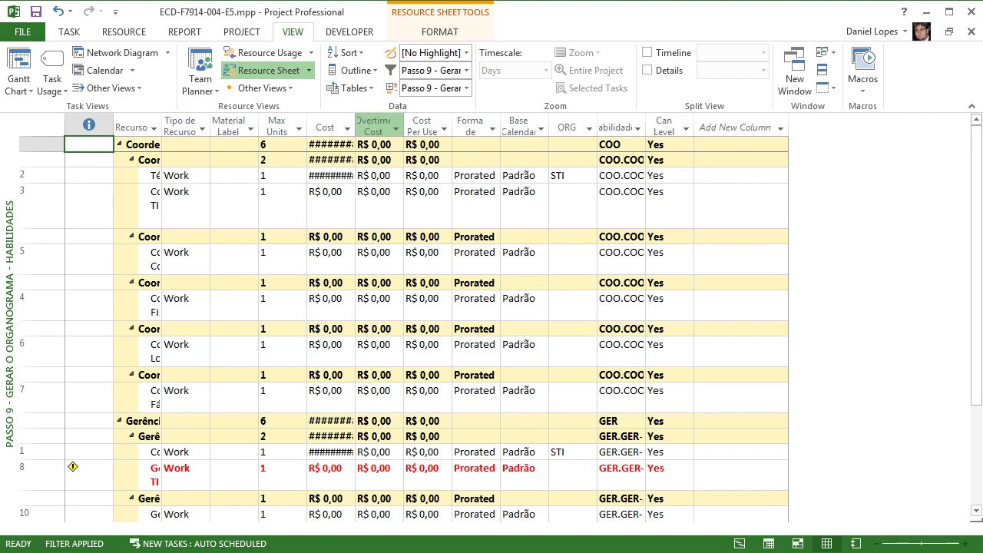
pyautogui.doubleClick(355, 127)
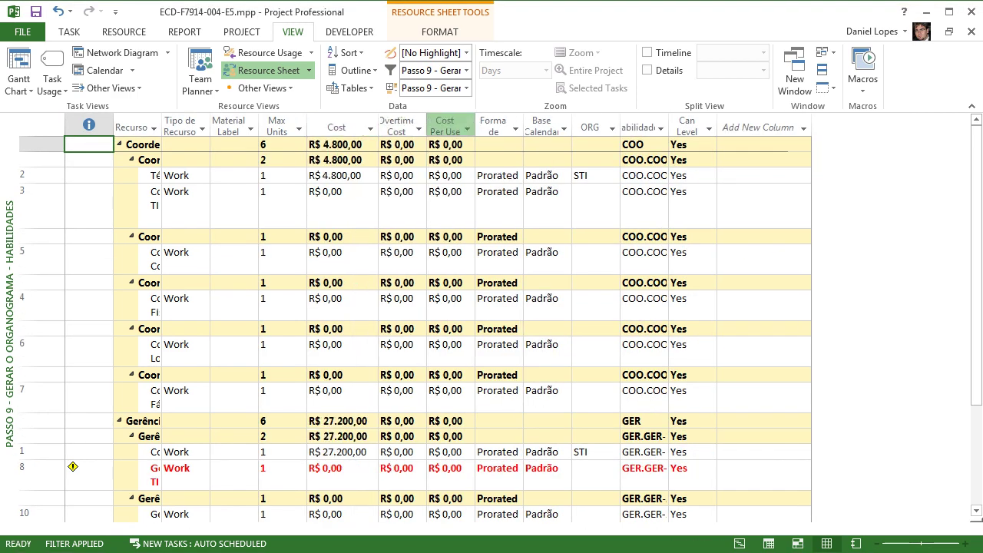
pyautogui.doubleClick(427, 127)
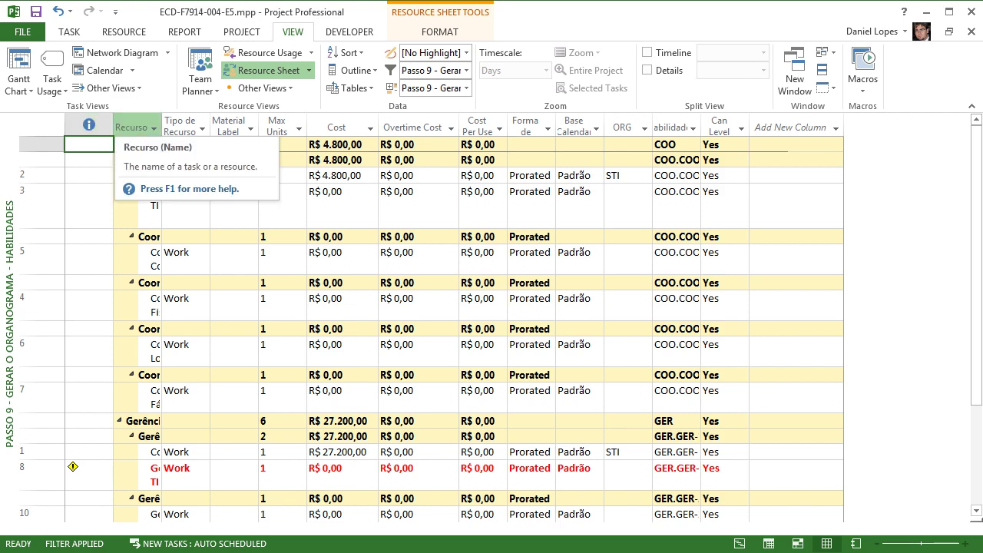
# Open the Passo 9 - Gerar o Organograma table definition and review the fields from Indicators to Material Label, including the latter's title.
pyautogui.click(350, 87)
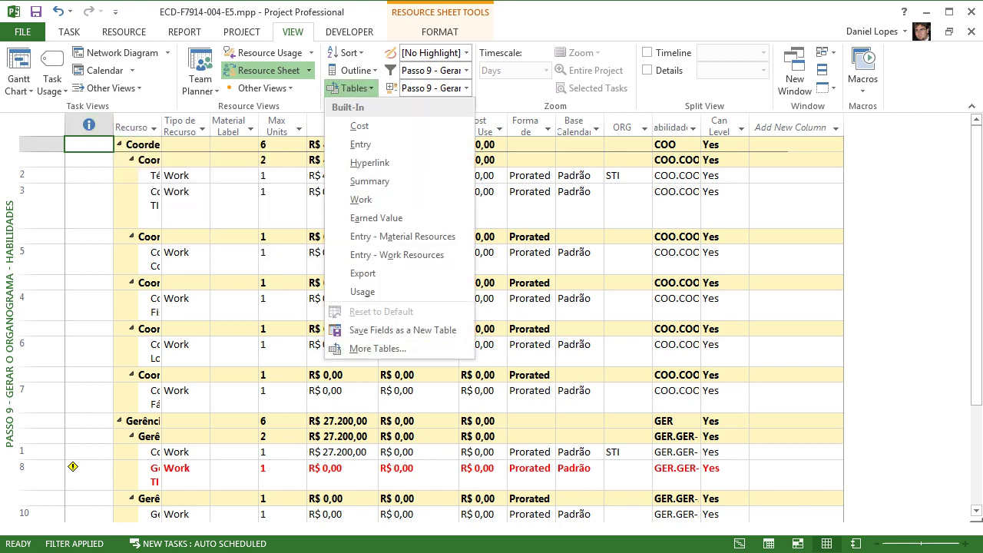
pyautogui.click(376, 348)
pyautogui.click(591, 252)
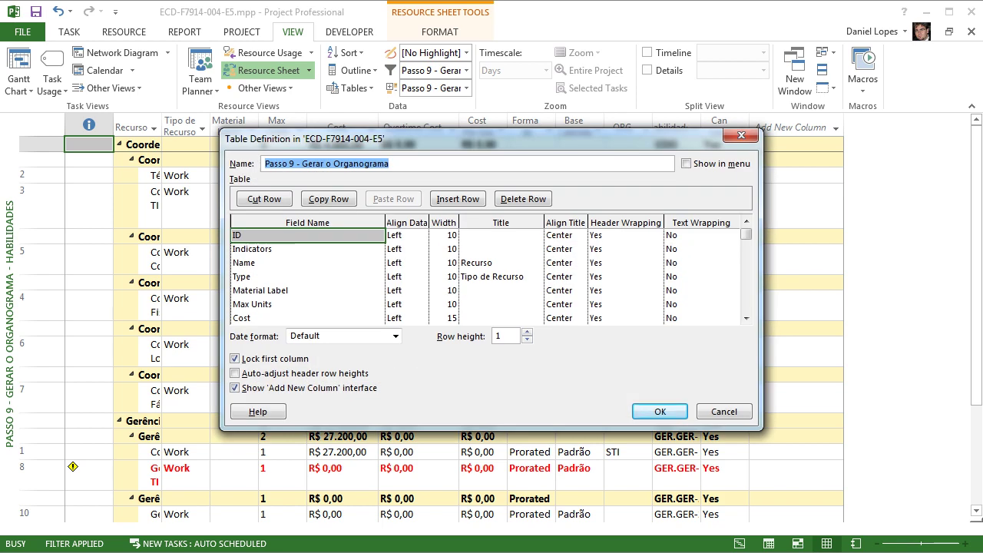
pyautogui.click(306, 249)
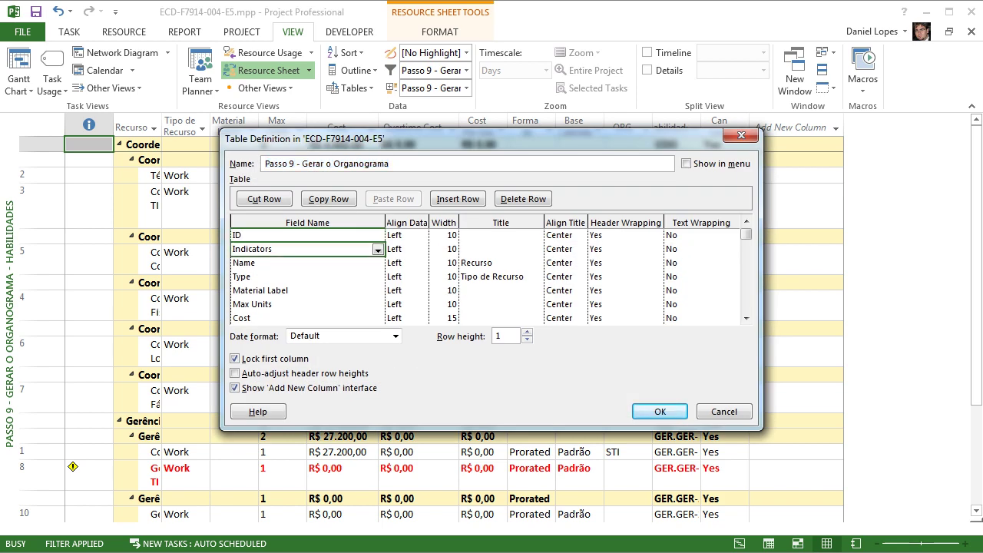
pyautogui.press('Down')
pyautogui.press('Down')
pyautogui.press('Down')
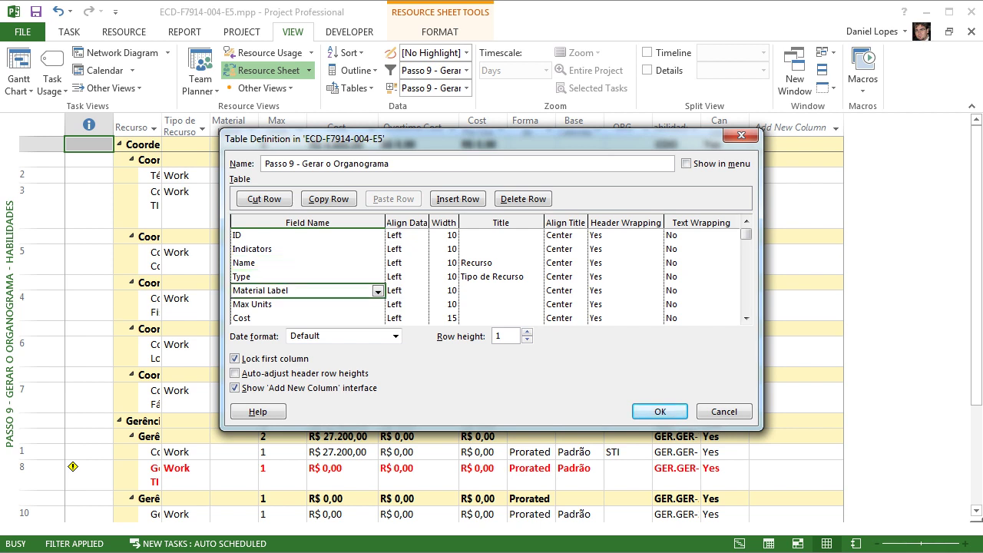
pyautogui.press('Tab')
pyautogui.press('Tab')
pyautogui.press('Tab')
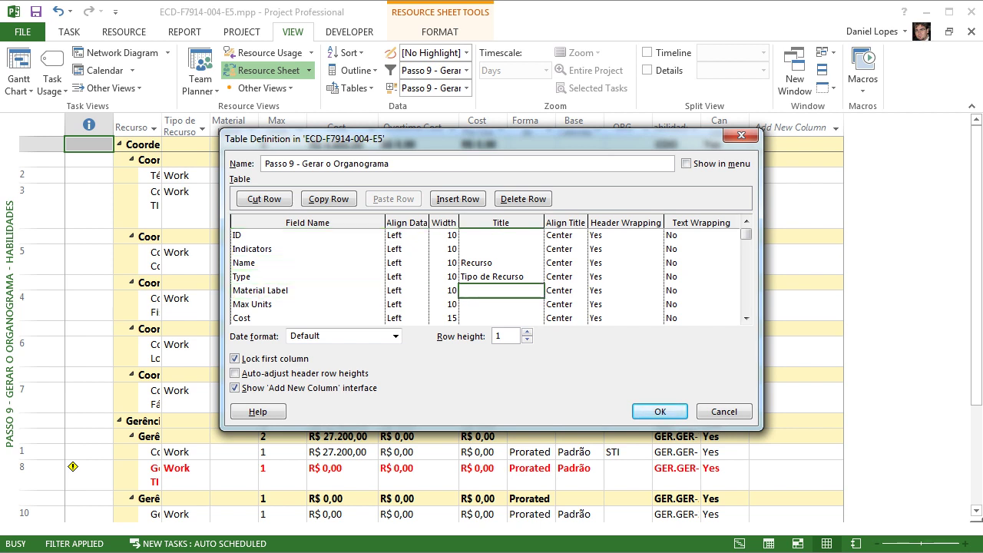
pyautogui.hotkey('shift', 'Tab')
pyautogui.hotkey('shift', 'Tab')
pyautogui.hotkey('shift', 'Tab')
# Review the Max Units, Cost, Overtime Cost, Cost Per Use and Accrue At fields in the table definition.
pyautogui.press('Down')
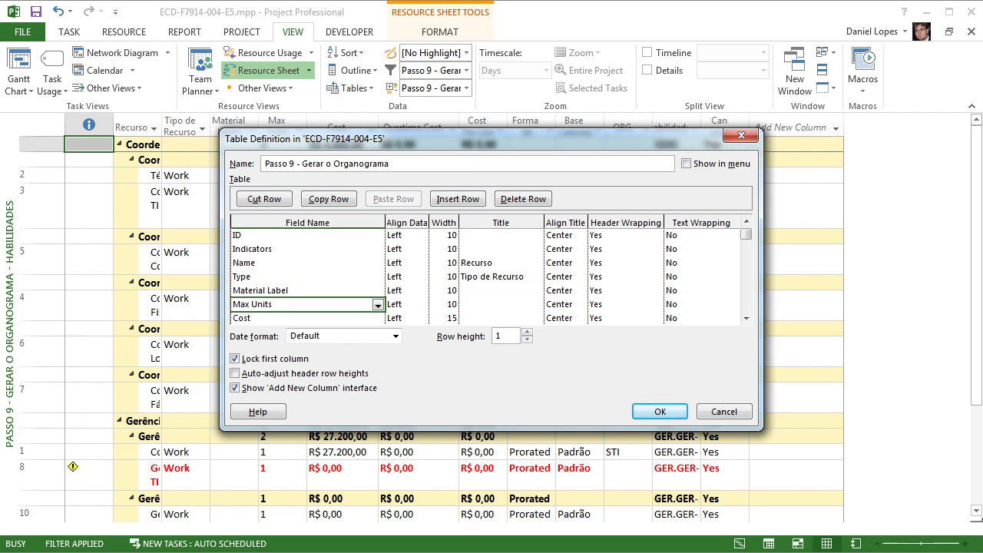
pyautogui.press('Down')
pyautogui.press('Tab')
pyautogui.hotkey('shift', 'Tab')
pyautogui.press('Down')
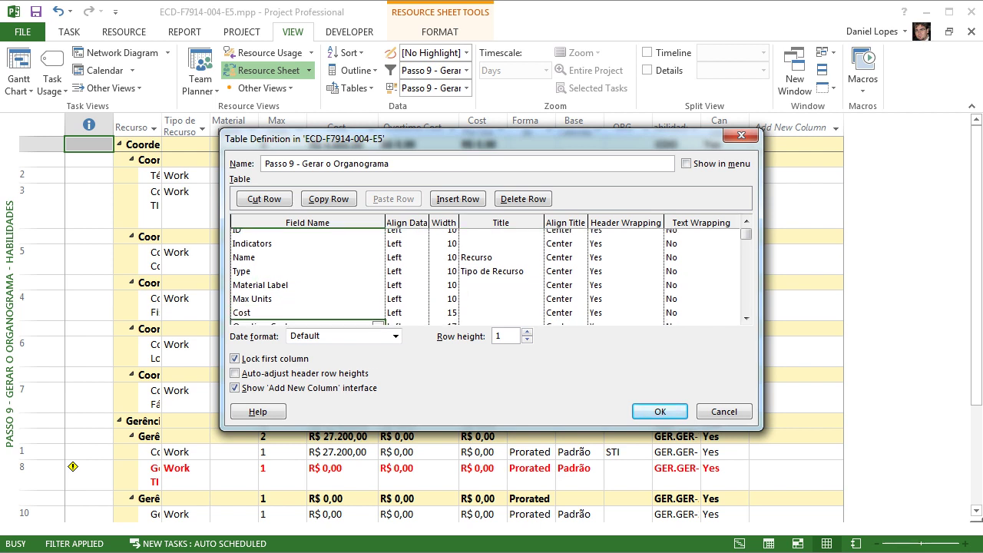
pyautogui.press('Down')
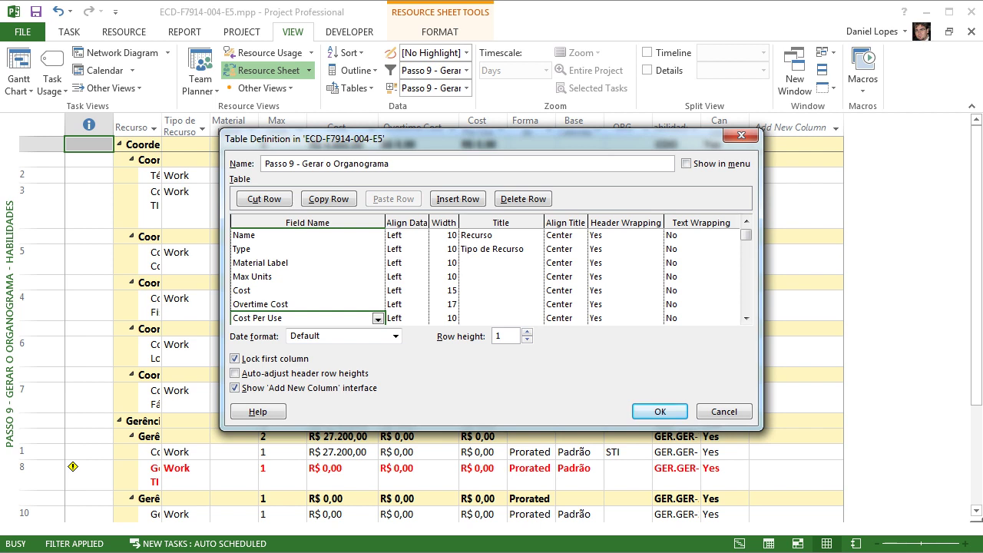
pyautogui.press('Up')
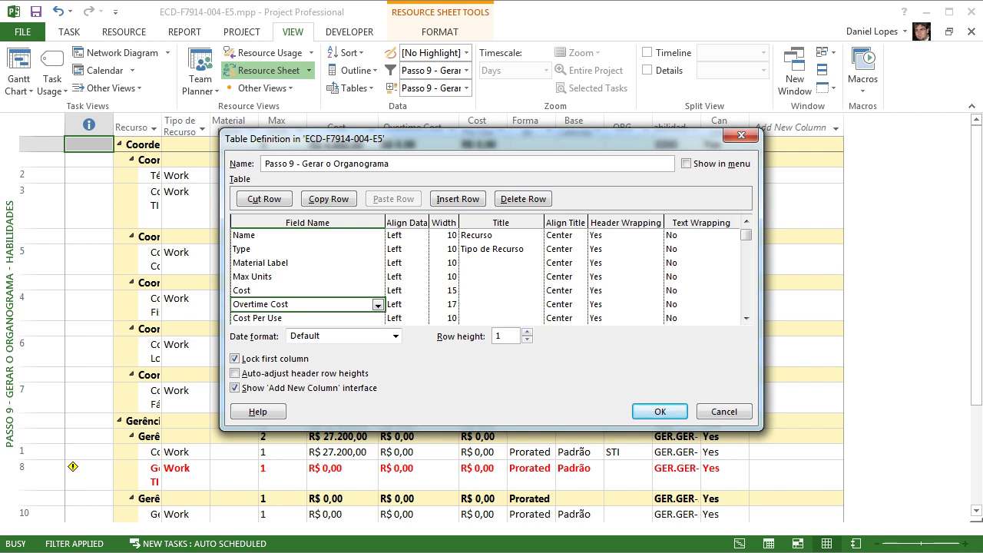
pyautogui.press('Down')
pyautogui.press('Down')
pyautogui.press('Up')
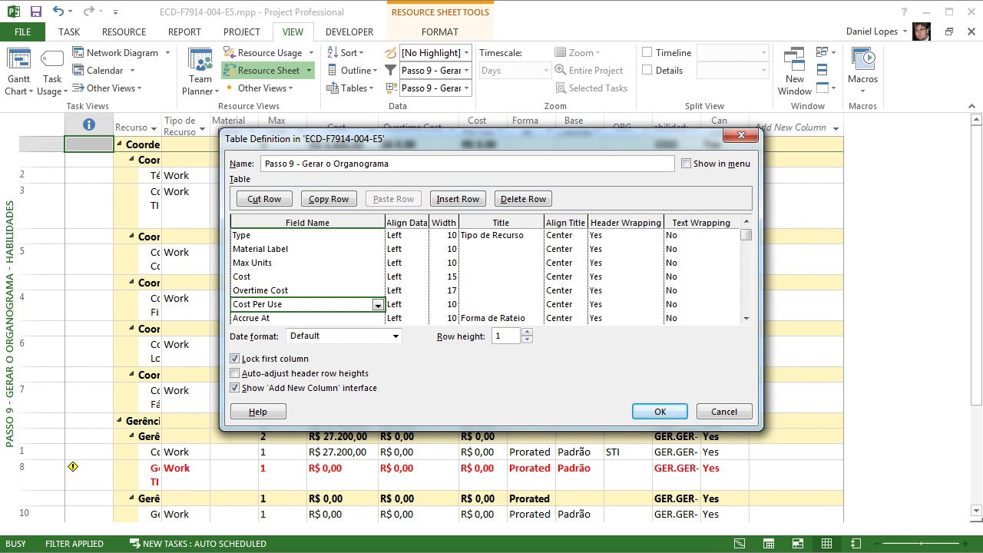
pyautogui.press('Down')
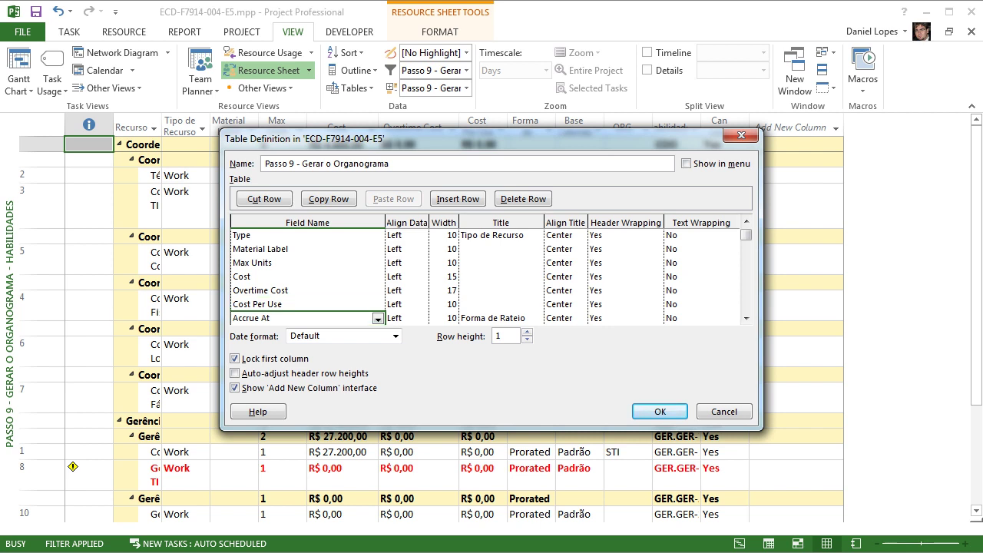
# Review the Base Calendar, Outline Code10, Outline Code9 and Can Level fields, then accept the table definition and reapply the table.
pyautogui.press('Down')
pyautogui.press('Down')
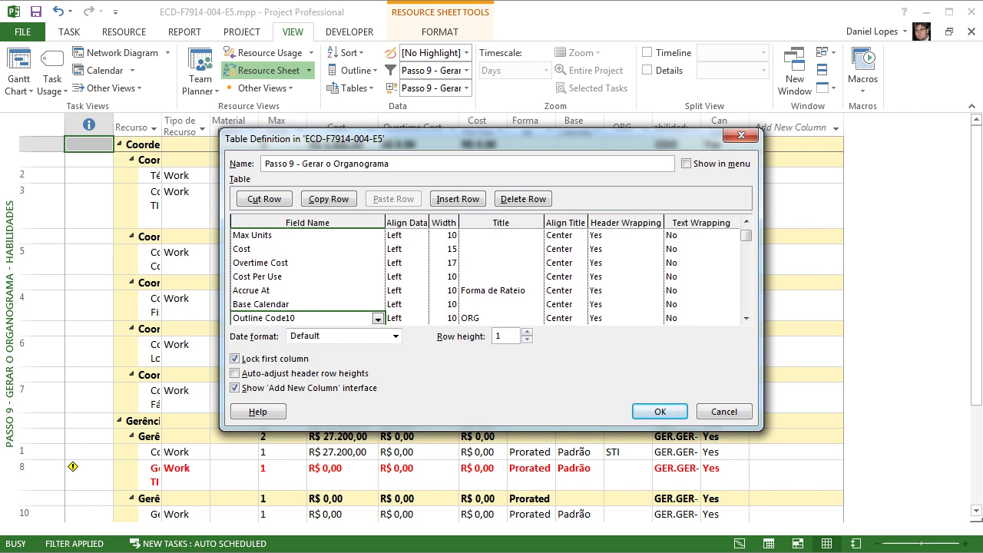
pyautogui.press('Right')
pyautogui.press('Right')
pyautogui.press('Right')
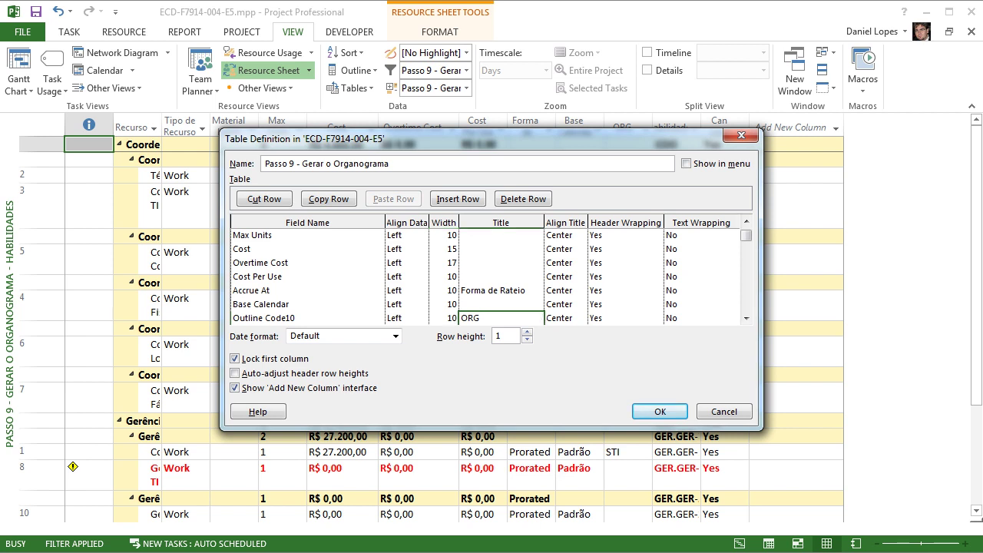
pyautogui.press('Left')
pyautogui.press('Left')
pyautogui.press('Left')
pyautogui.press('Down')
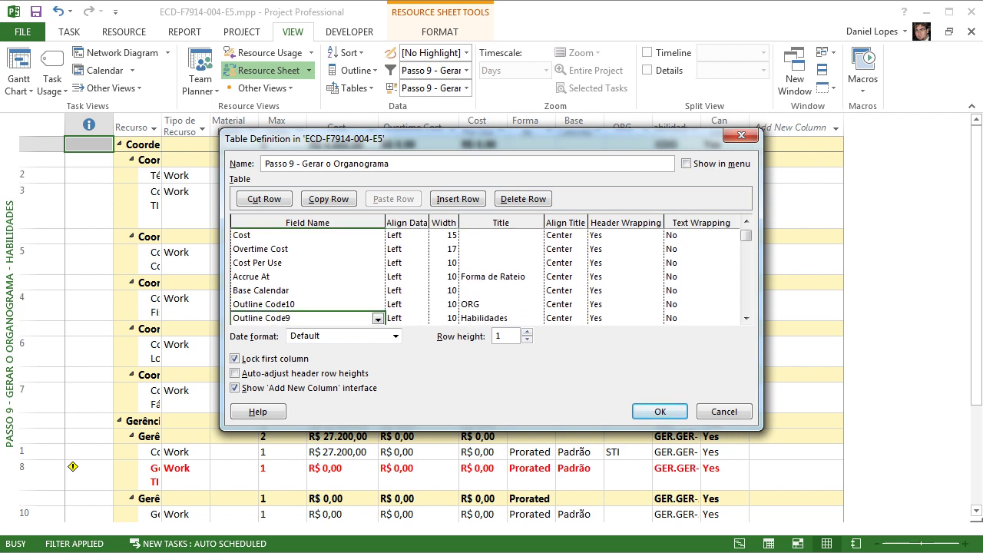
pyautogui.press('Down')
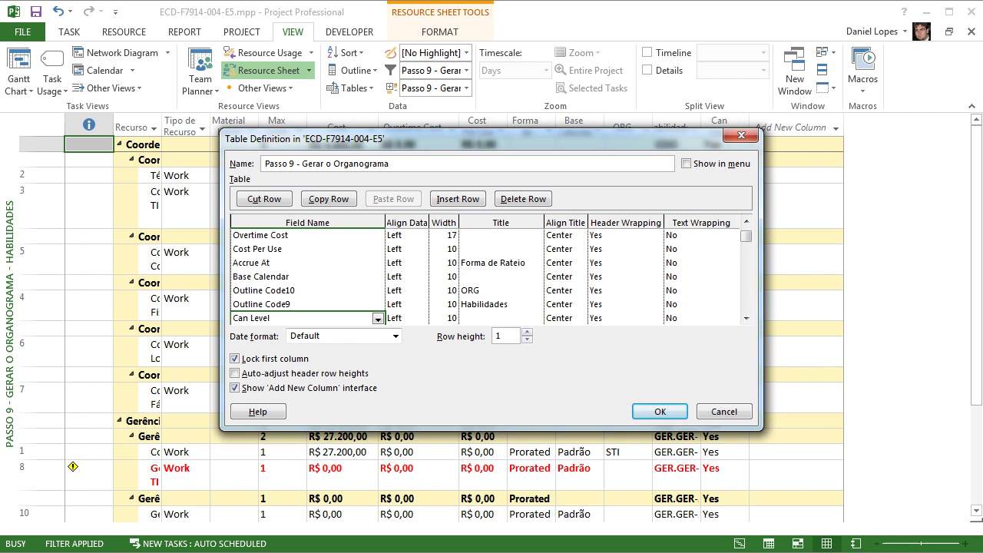
pyautogui.press('Down')
pyautogui.press('Up')
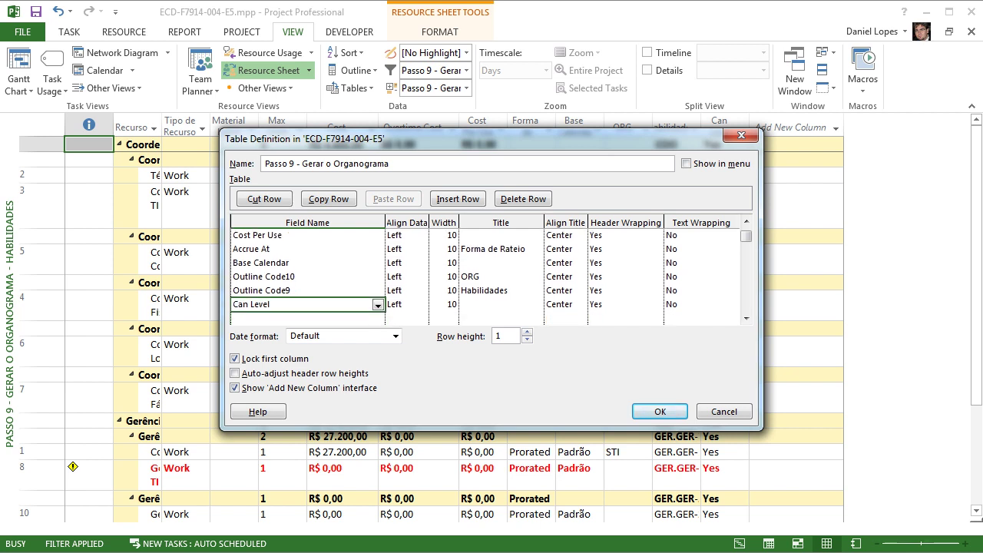
pyautogui.press('Return')
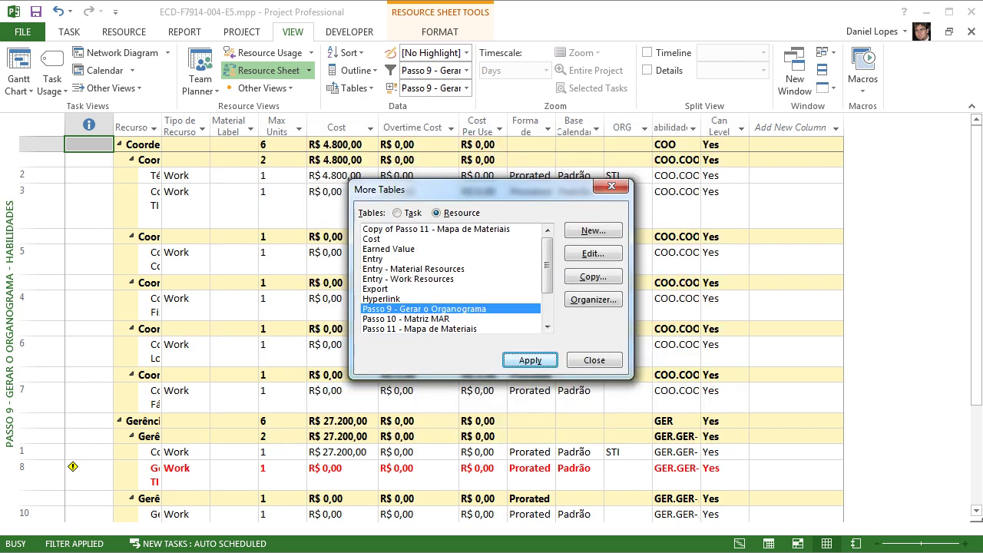
pyautogui.press('Return')
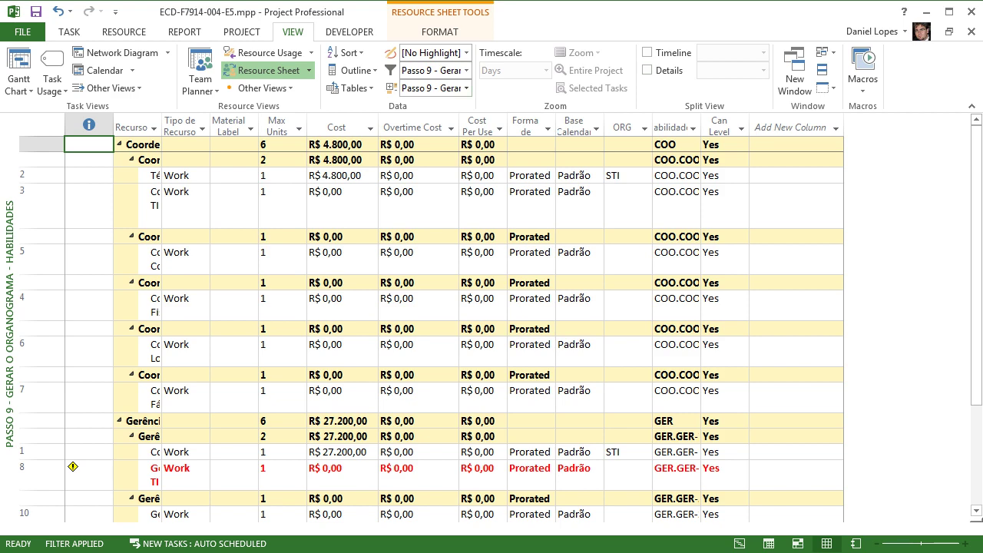
# Examine the Passo 9 - Gerar o Organograma - Habilidades group definition and close it without changes.
pyautogui.click(466, 88)
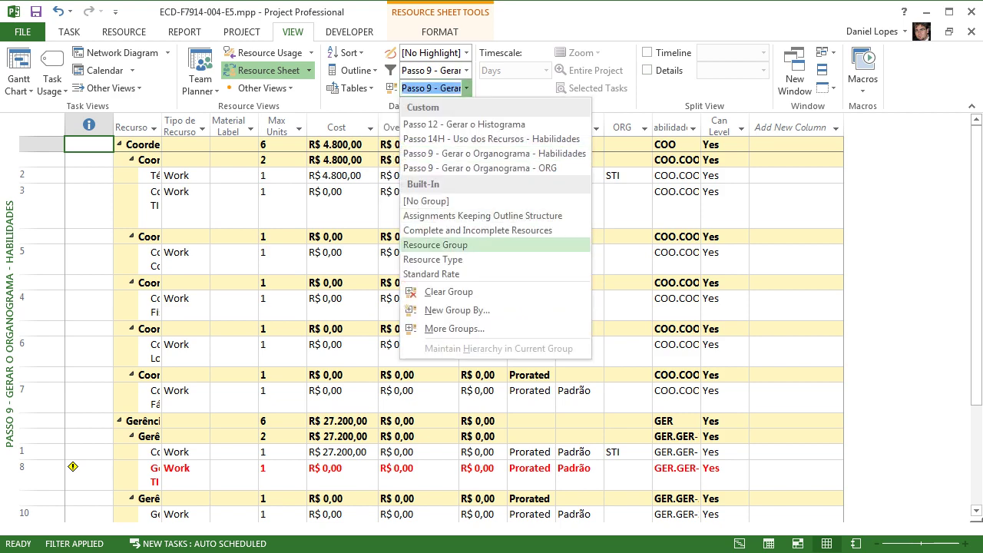
pyautogui.click(454, 328)
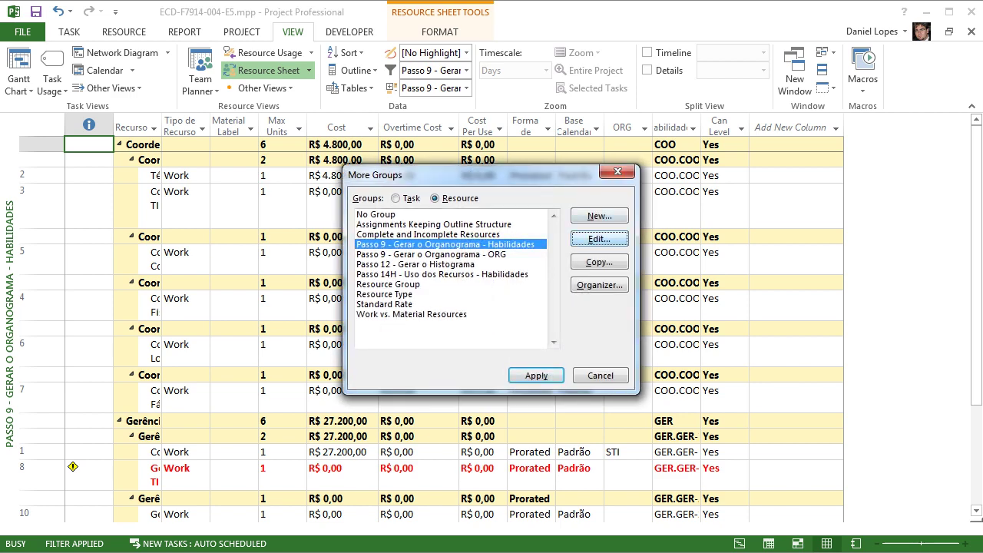
pyautogui.click(599, 238)
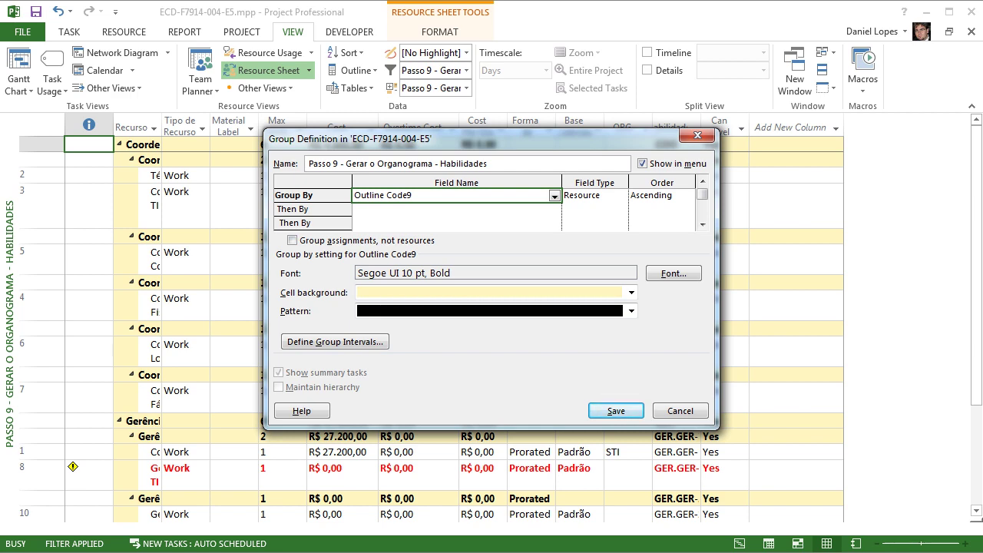
pyautogui.click(697, 136)
pyautogui.click(622, 171)
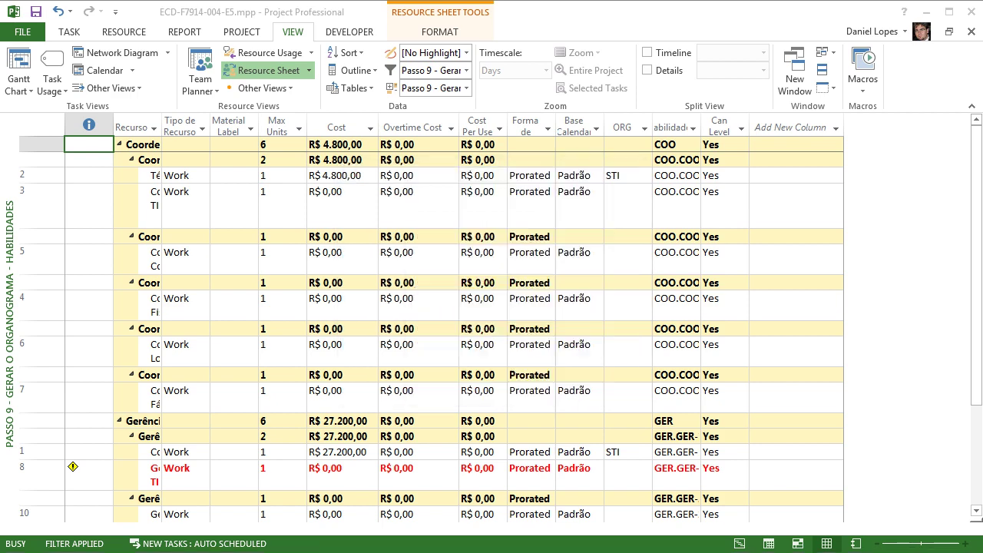
# Examine the Passo 9 - Gerar o Organograma - Habilidades filter definition and cancel out of it.
pyautogui.click(465, 70)
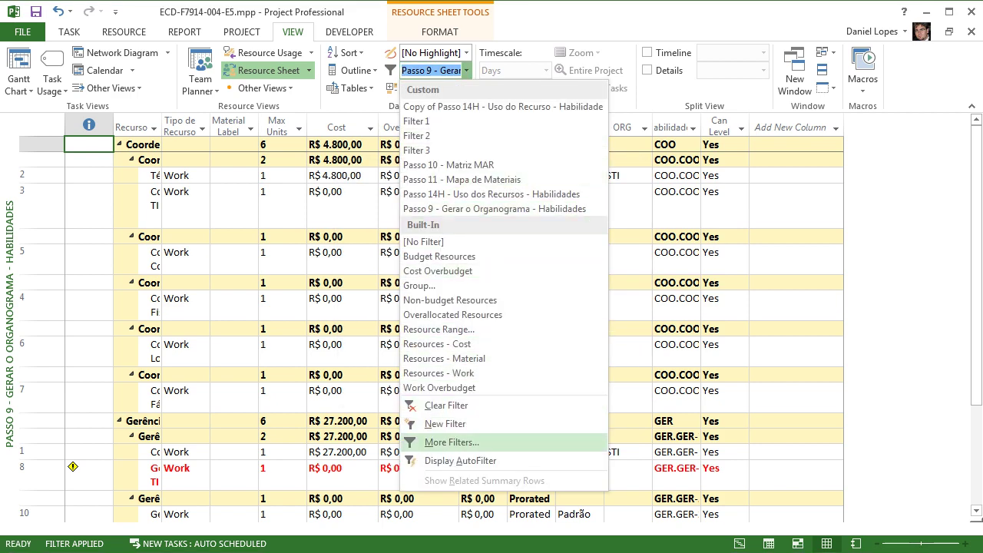
pyautogui.click(451, 442)
pyautogui.click(625, 239)
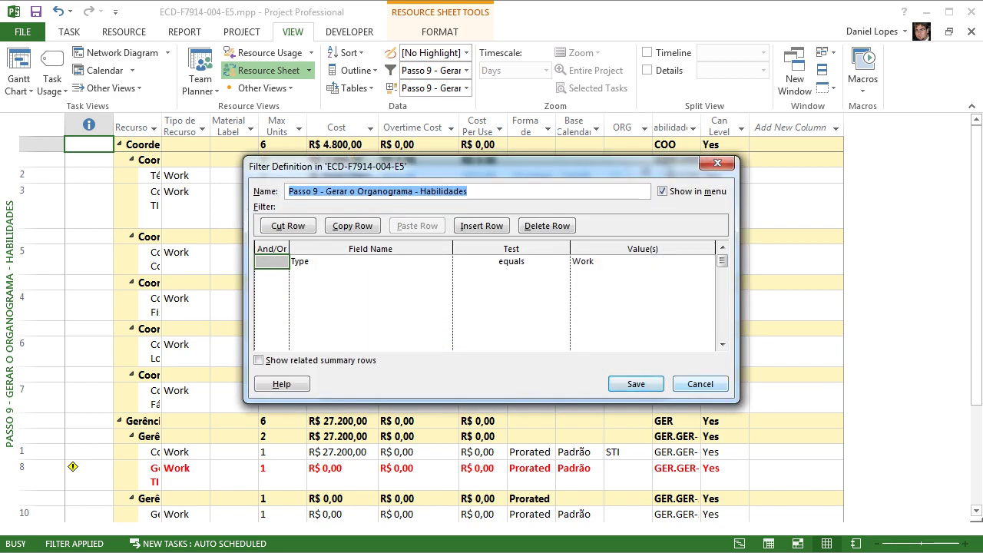
pyautogui.click(701, 384)
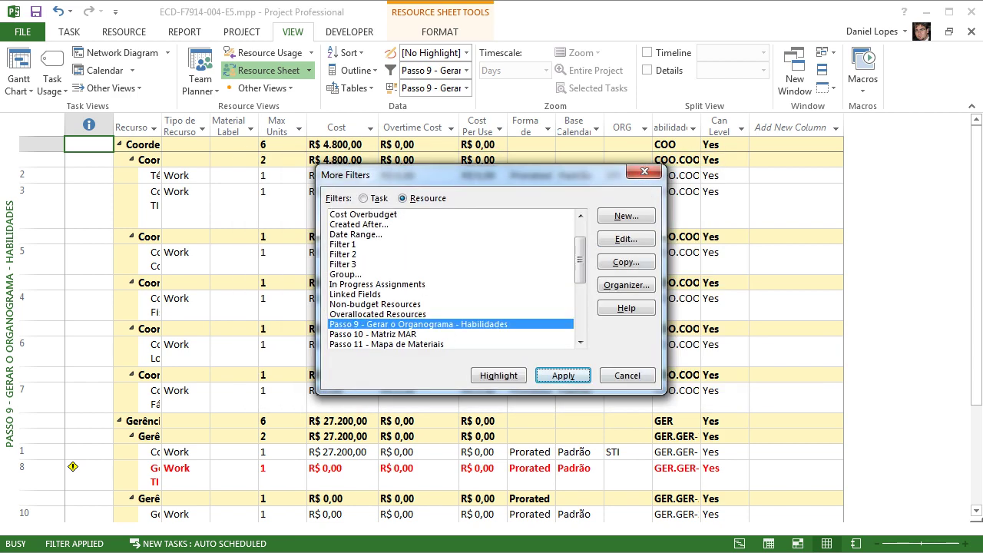
pyautogui.click(627, 375)
# Fit the Recurso column to its contents and look over the resources grouped under Coordenação and Gerência.
pyautogui.doubleClick(162, 127)
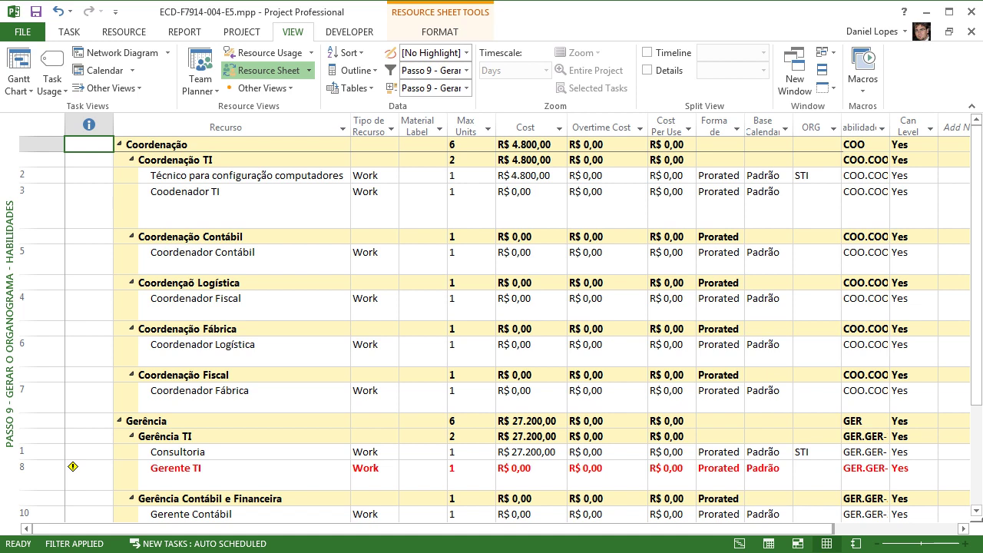
pyautogui.scroll(-2, 491, 322)
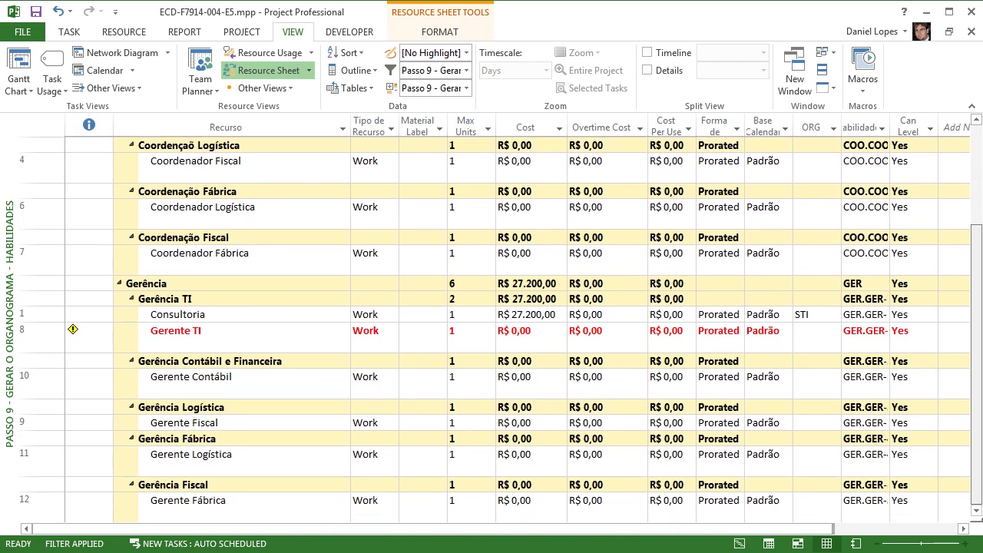
pyautogui.scroll(2, 491, 323)
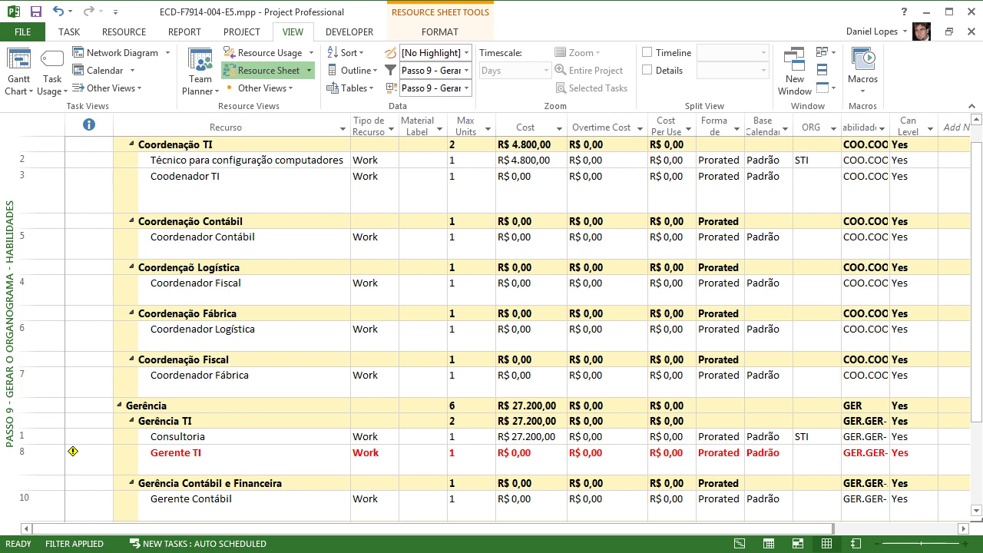
# Switch to the Passo 9 - Gerar o Organograma - ORG view and select the No Value group heading.
pyautogui.rightClick(8, 324)
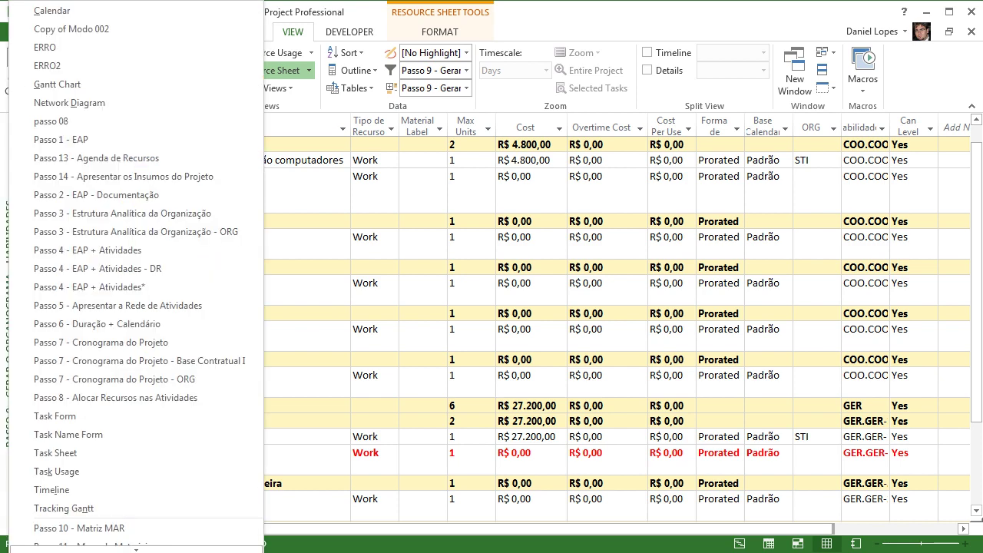
pyautogui.moveTo(135, 549)
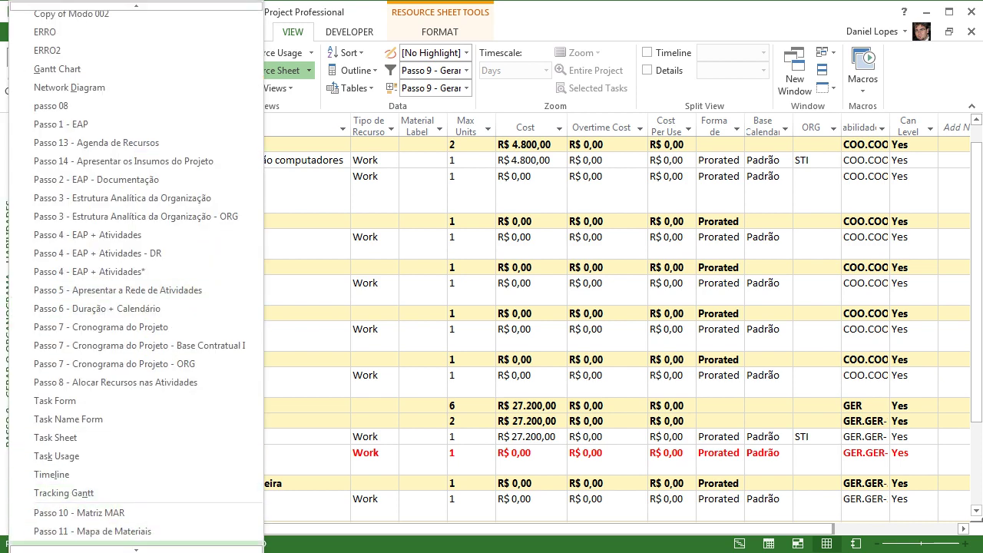
pyautogui.scroll(-8, 135, 522)
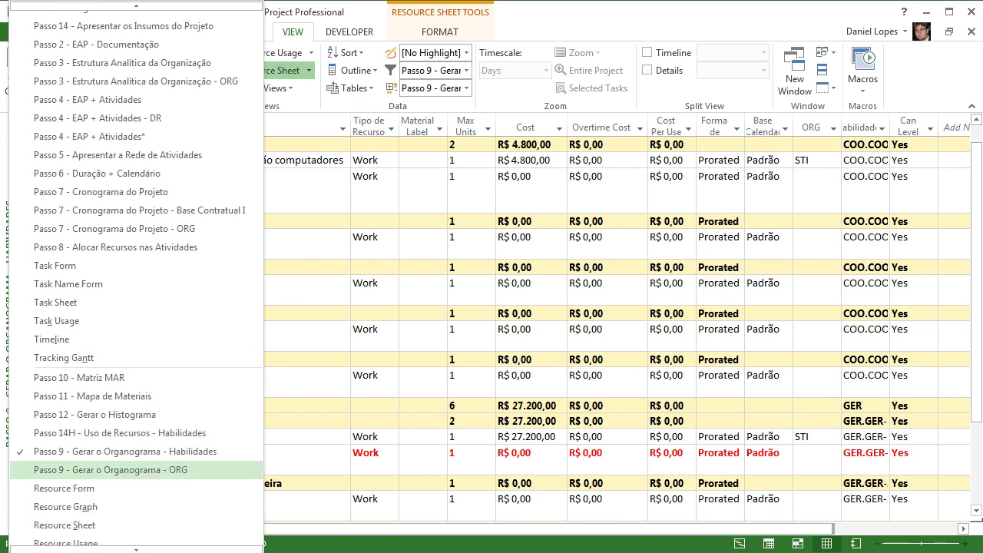
pyautogui.click(110, 470)
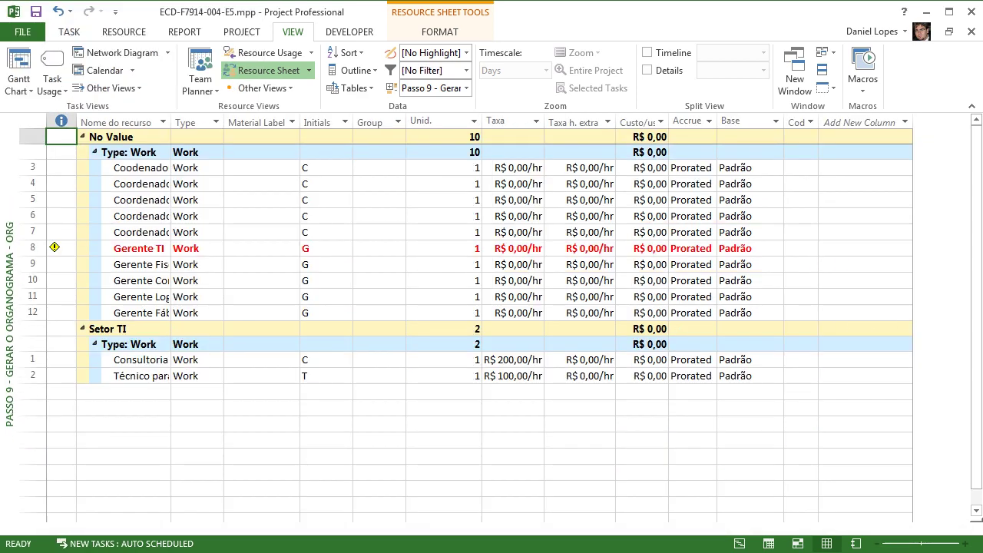
pyautogui.click(124, 136)
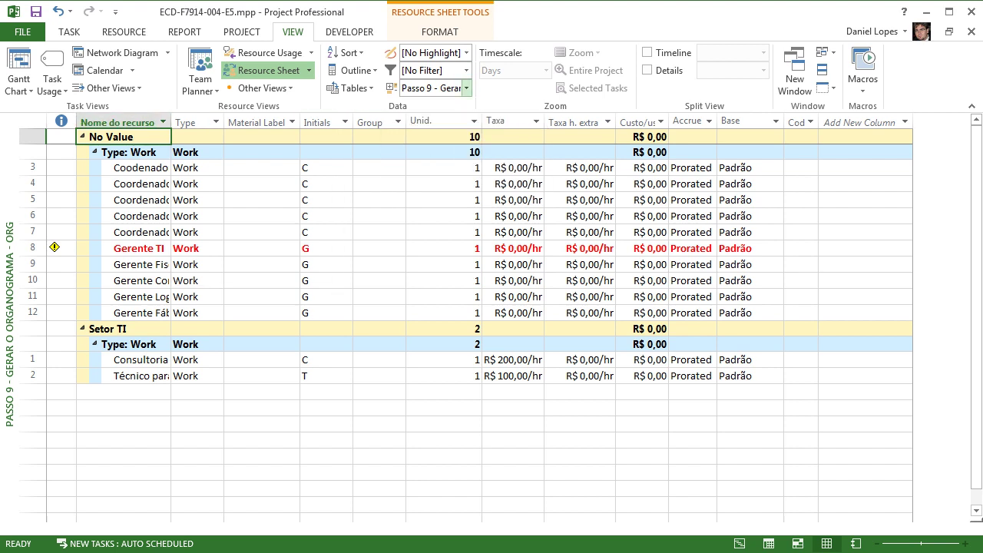
# Examine the Passo 9 - Gerar o Organograma - ORG group definition and close it without changes.
pyautogui.click(466, 87)
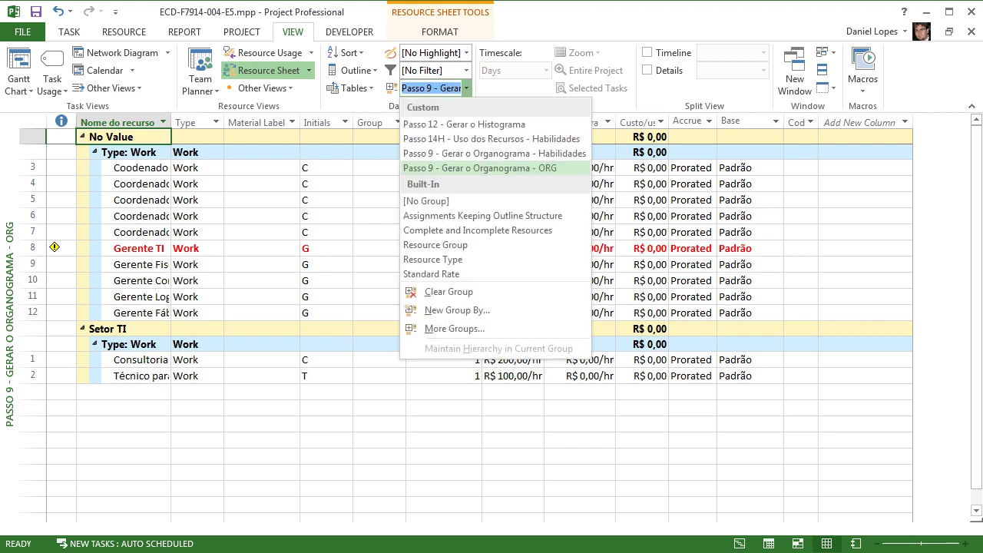
pyautogui.click(430, 325)
pyautogui.click(598, 238)
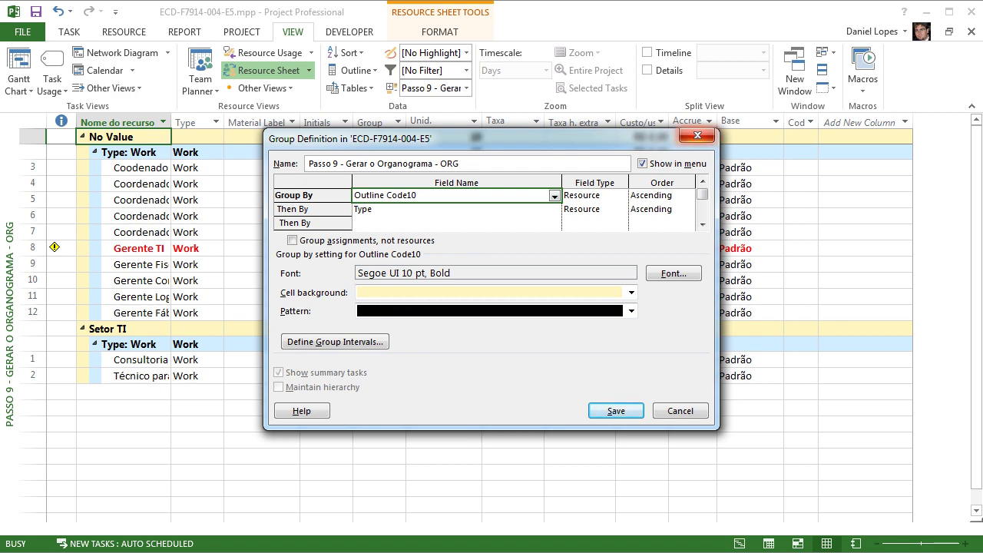
pyautogui.click(697, 135)
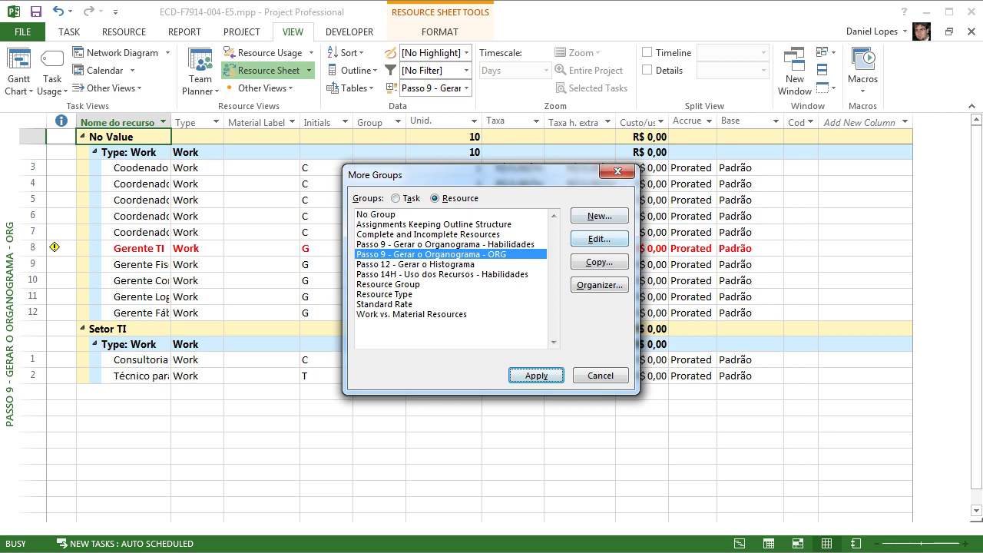
pyautogui.click(599, 239)
pyautogui.click(697, 135)
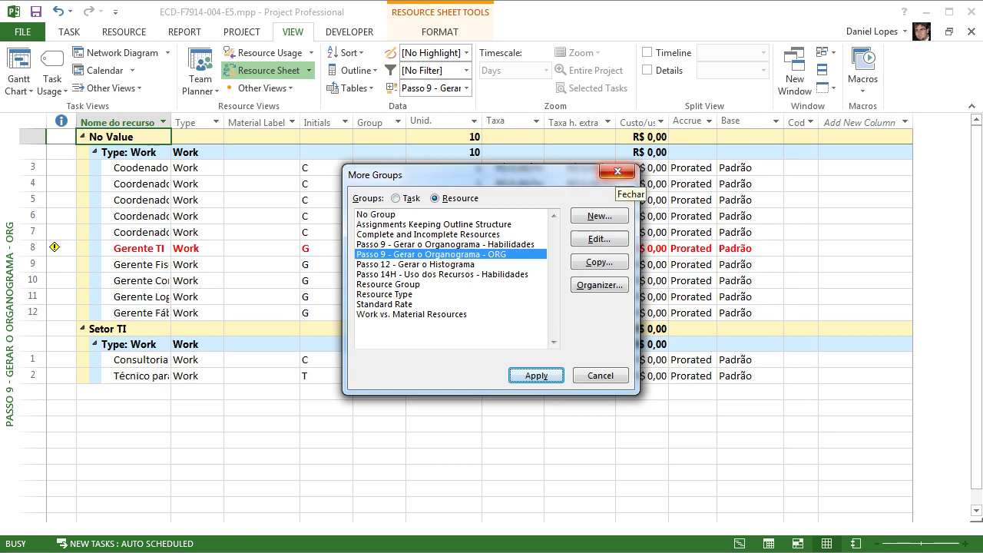
pyautogui.click(616, 172)
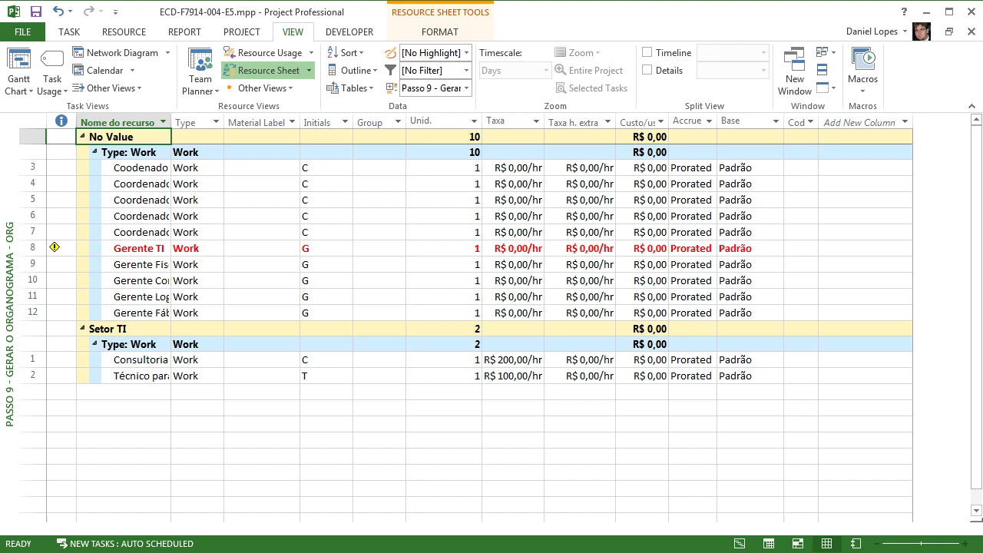
# Switch to the Passo 10 - Matriz MAR view and narrow the Recurso and Cost Rate Table columns.
pyautogui.rightClick(11, 278)
pyautogui.moveTo(138, 549)
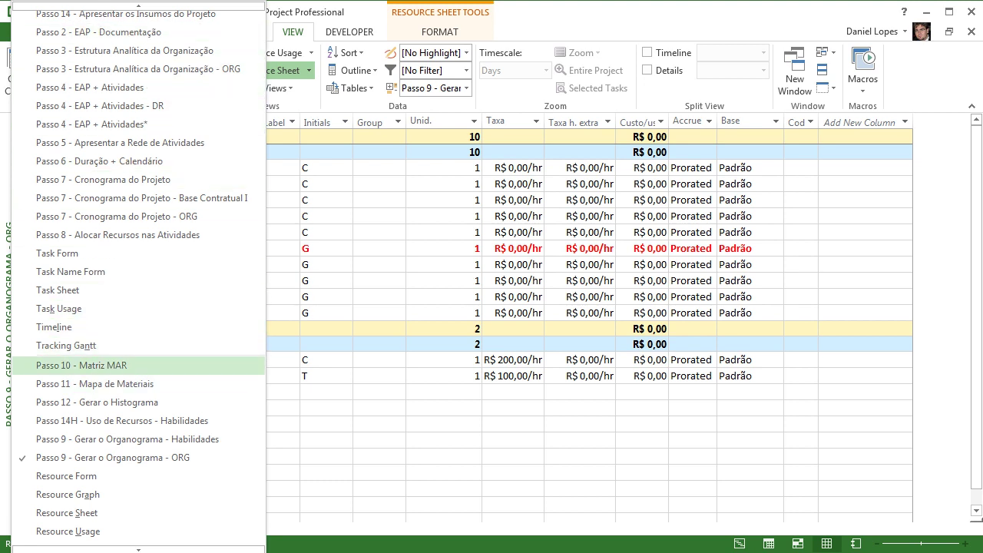
pyautogui.scroll(-2, 138, 512)
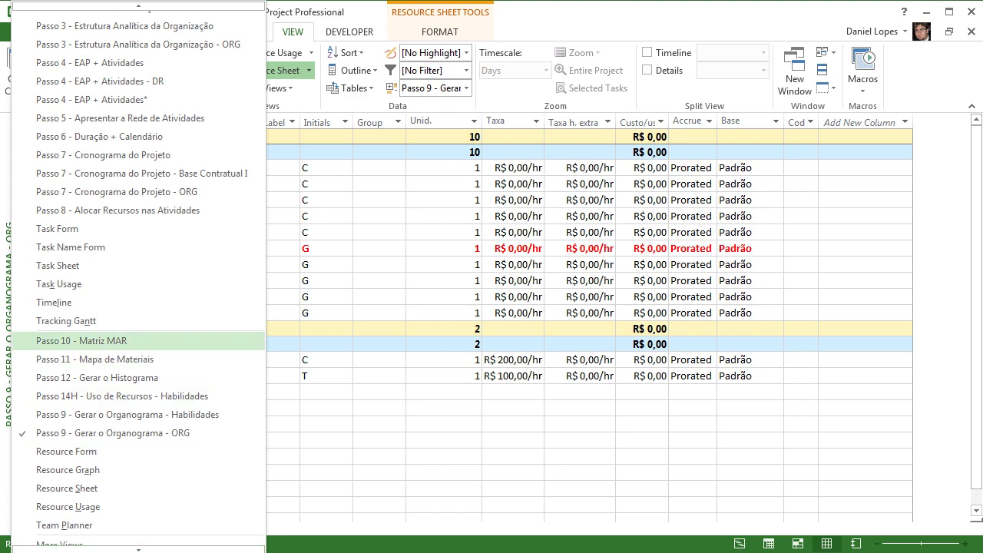
pyautogui.scroll(-1, 138, 506)
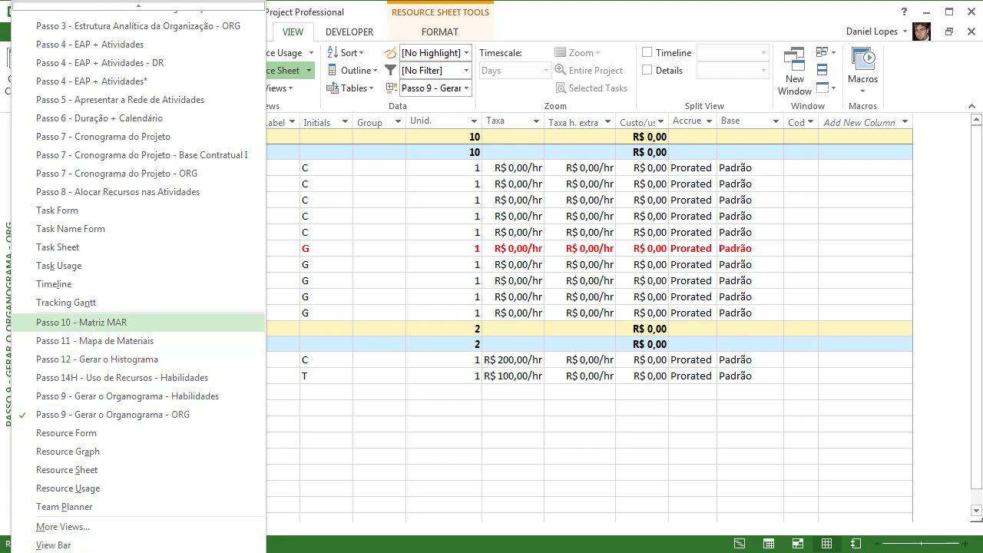
pyautogui.click(81, 322)
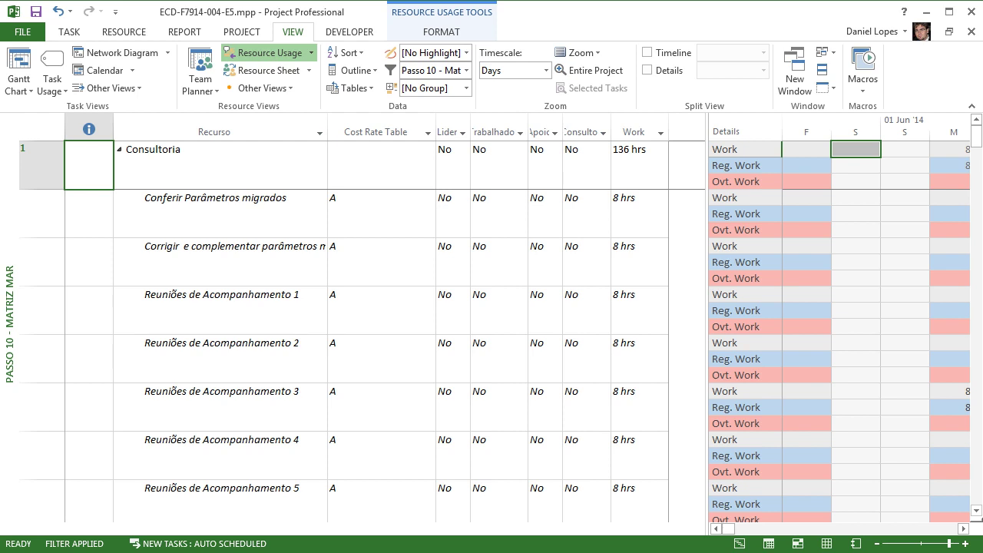
pyautogui.moveTo(327, 132); pyautogui.dragTo(310, 131)
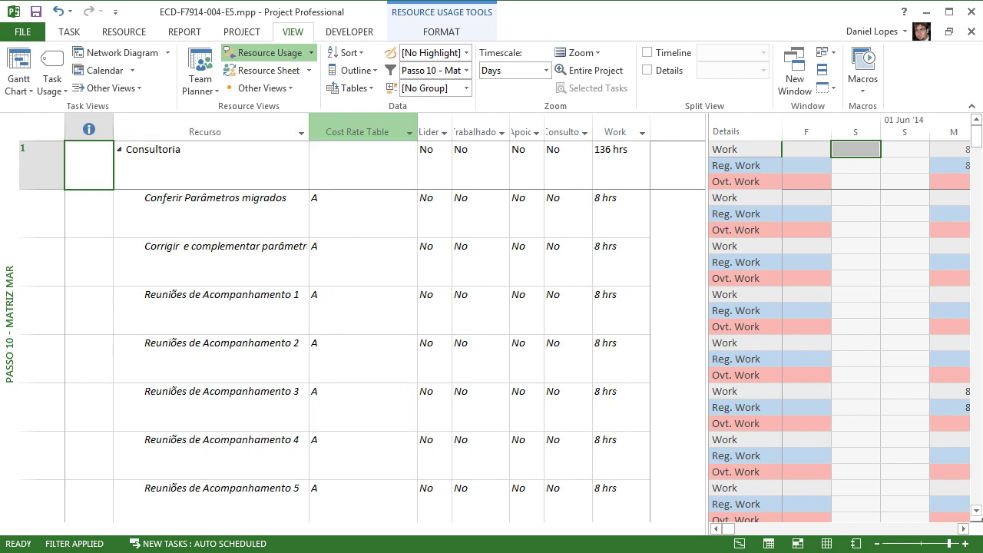
pyautogui.moveTo(417, 132); pyautogui.dragTo(394, 131)
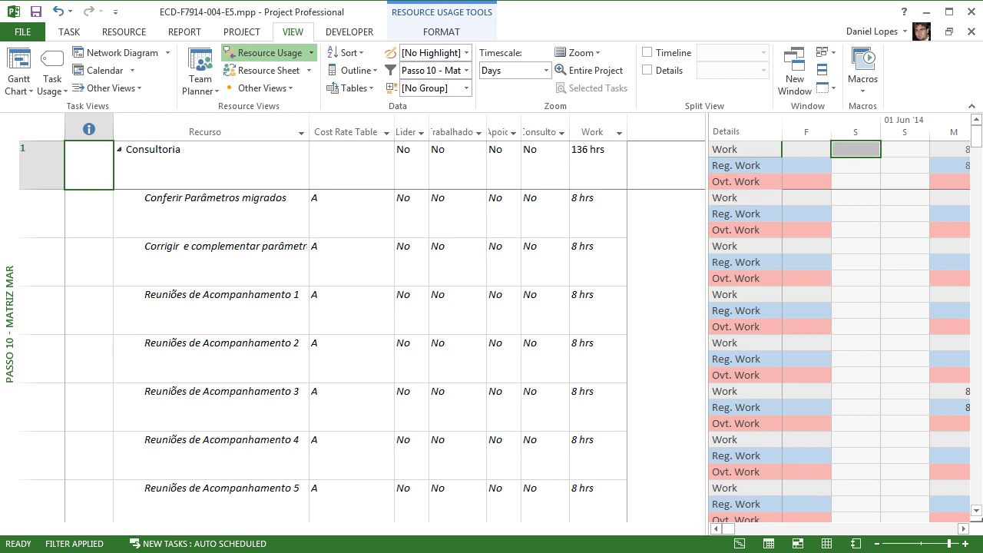
# Look through the Consultoria assignments' daily work distribution across June 2014.
pyautogui.click(962, 529)
pyautogui.click(962, 529)
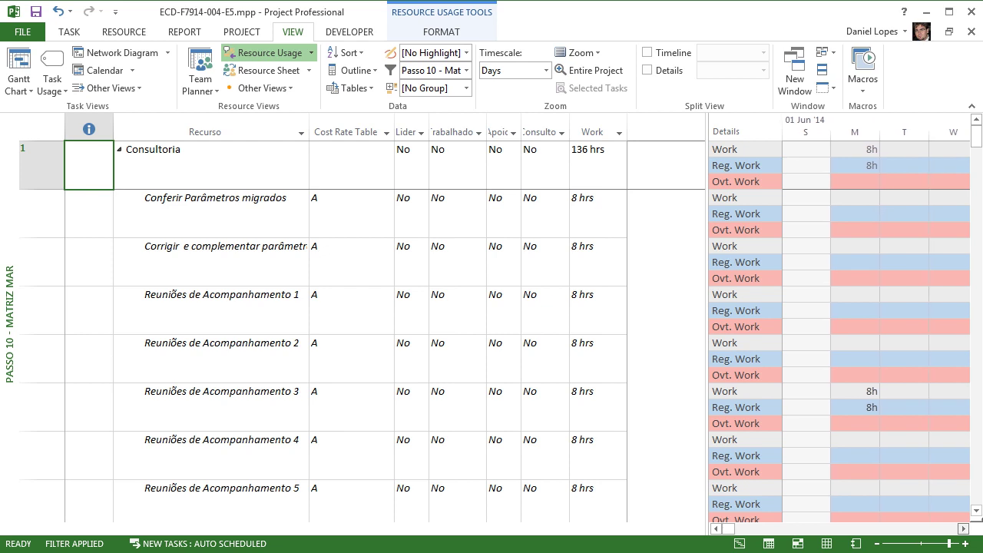
pyautogui.click(963, 529)
pyautogui.click(963, 529)
pyautogui.click(962, 529)
pyautogui.click(962, 529)
pyautogui.click(963, 528)
pyautogui.click(963, 529)
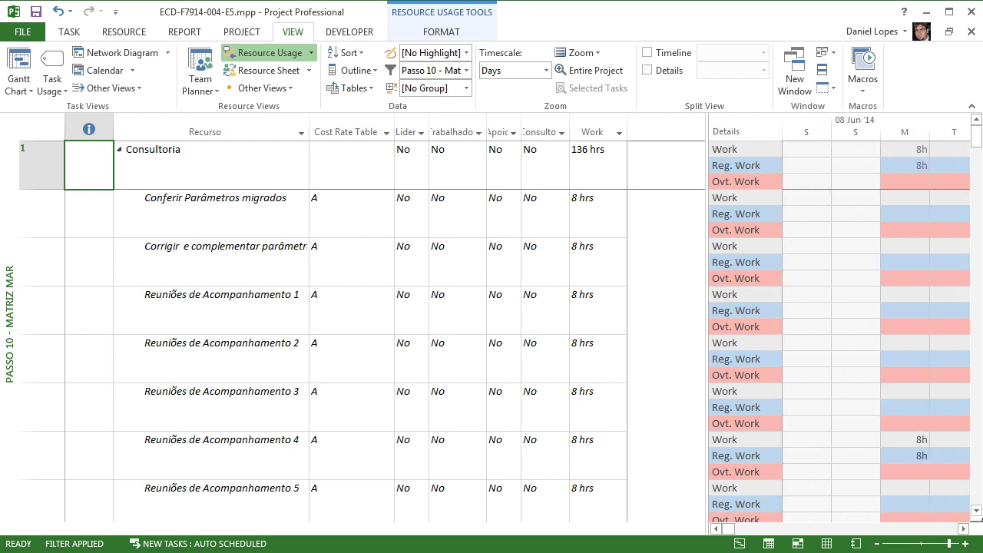
pyautogui.click(963, 528)
pyautogui.click(962, 529)
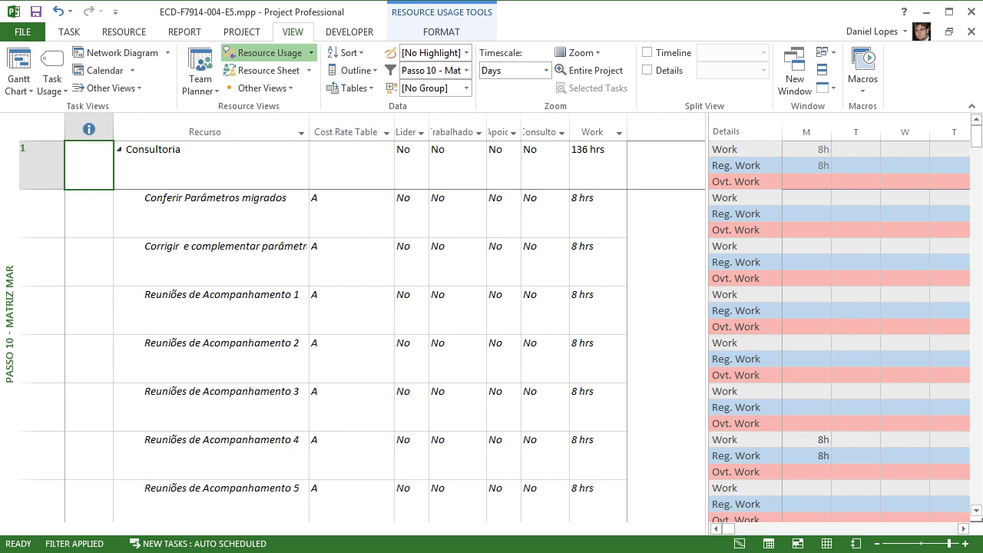
pyautogui.click(963, 529)
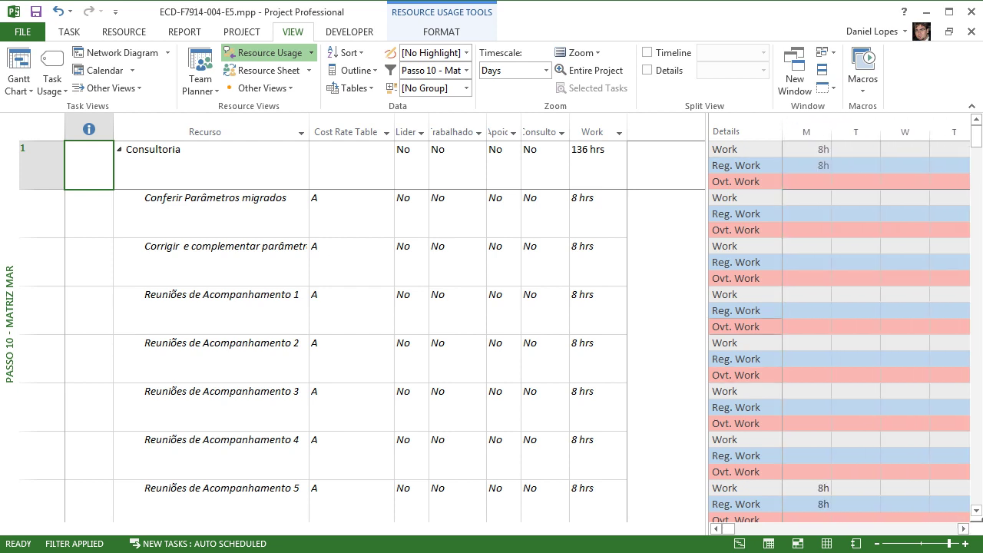
# Examine the middle and bottom tier settings of the timescale and close them without changes.
pyautogui.rightClick(807, 133)
pyautogui.click(853, 143)
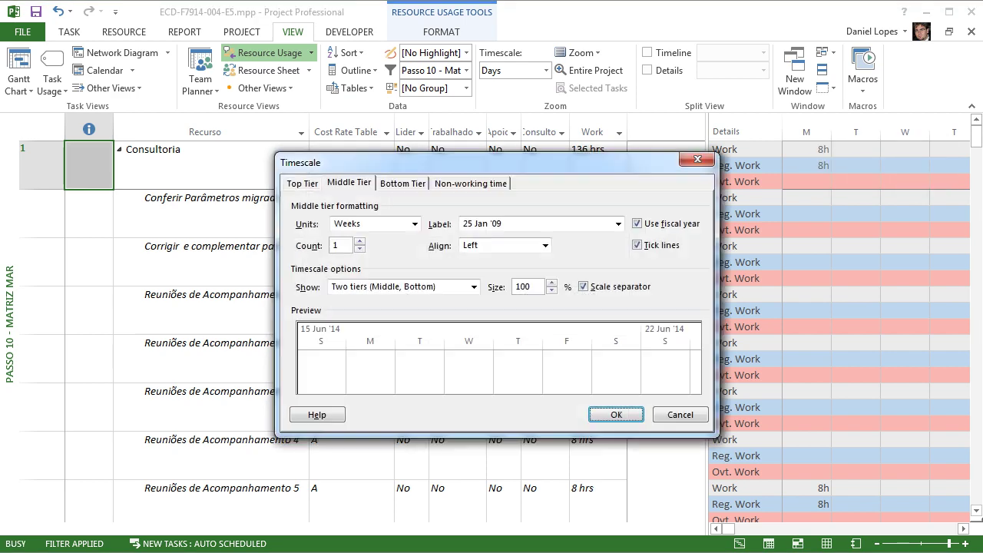
pyautogui.click(403, 183)
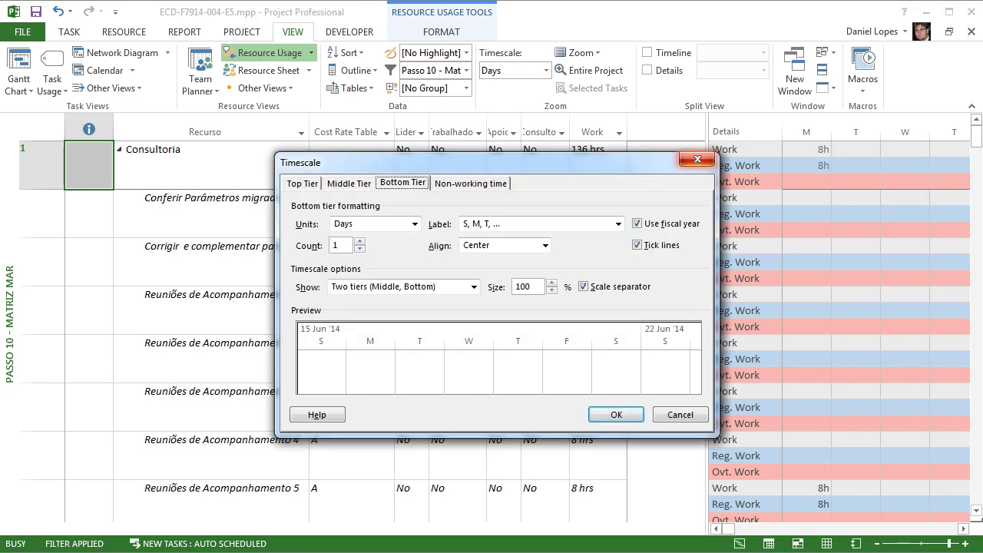
pyautogui.click(697, 159)
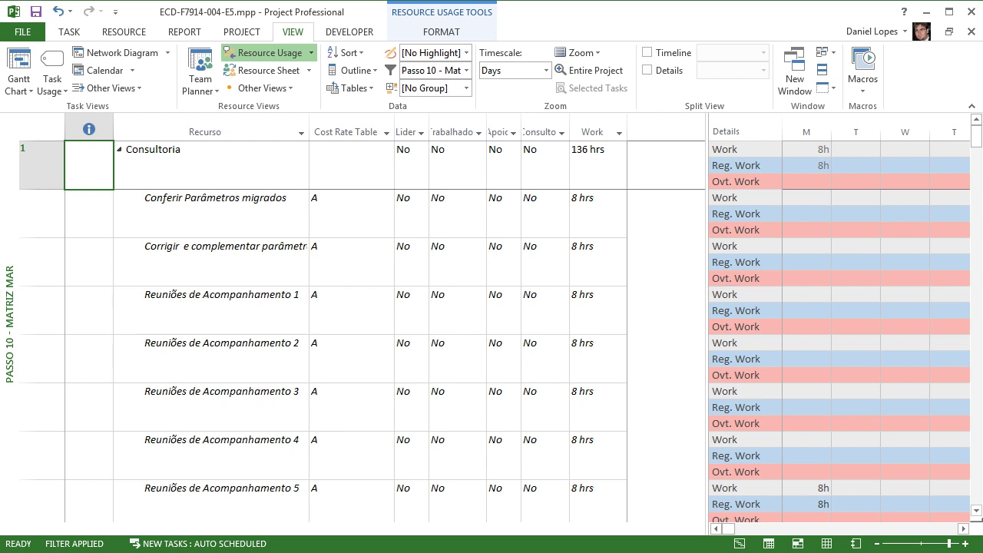
# Widen the Lider, Trabalhador, Apoio and Consultor columns to fit their headings.
pyautogui.moveTo(407, 164); pyautogui.dragTo(545, 503)
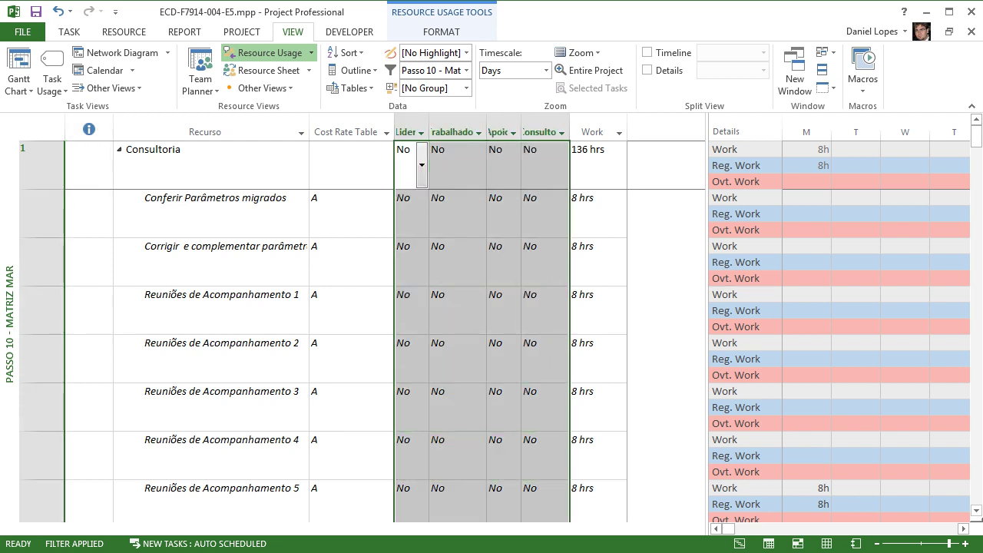
pyautogui.moveTo(976, 137)
pyautogui.mouseDown()
pyautogui.moveTo(976, 165)
pyautogui.moveTo(976, 136)
pyautogui.mouseUp()
pyautogui.moveTo(429, 132); pyautogui.dragTo(557, 133)
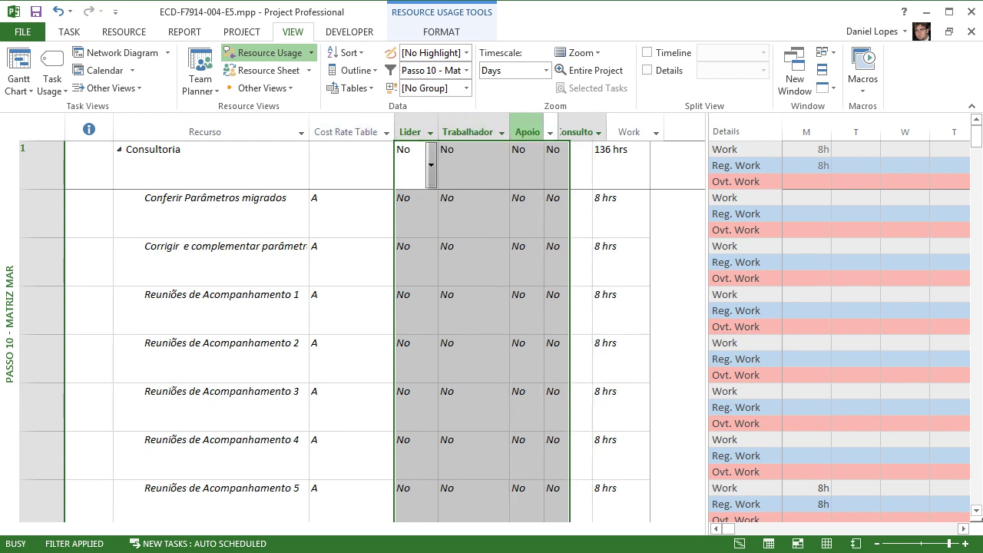
pyautogui.doubleClick(606, 132)
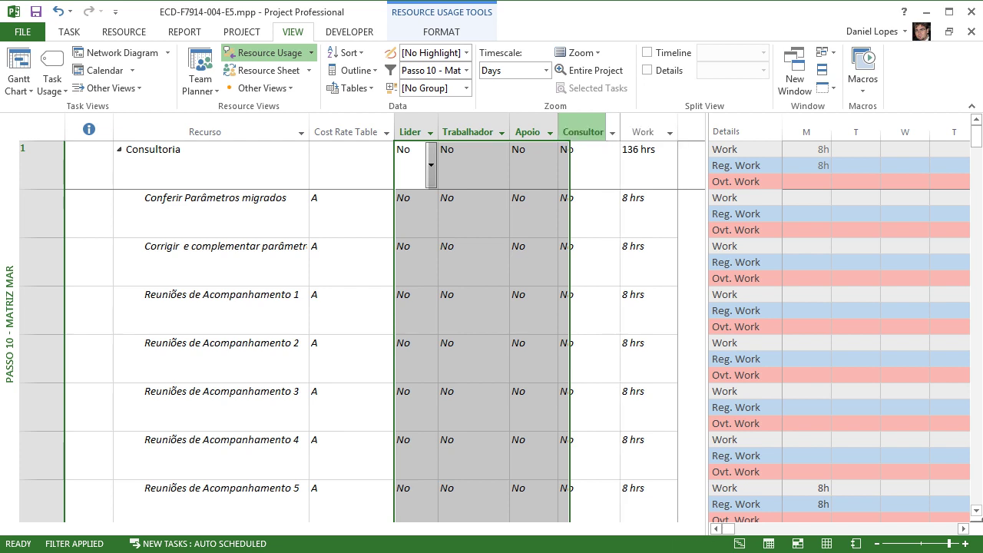
pyautogui.click(591, 212)
# Review the Consultoria resource's cost rates and notes, leaving its information unchanged.
pyautogui.click(211, 164)
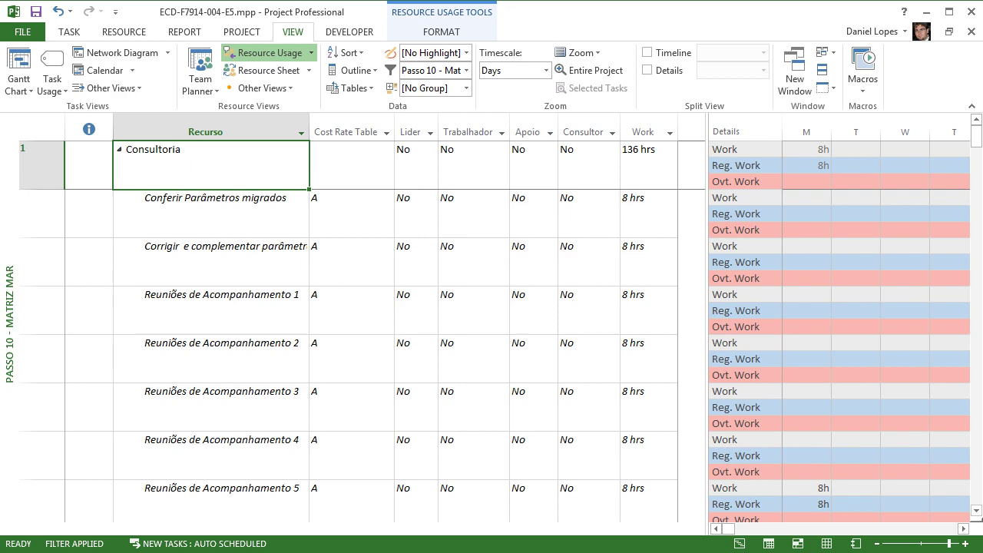
pyautogui.doubleClick(42, 164)
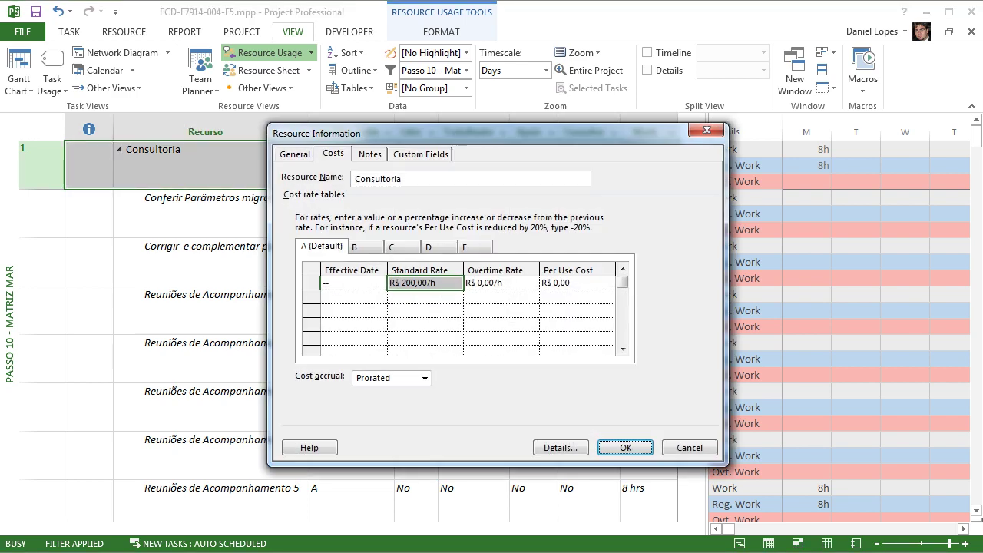
pyautogui.click(369, 154)
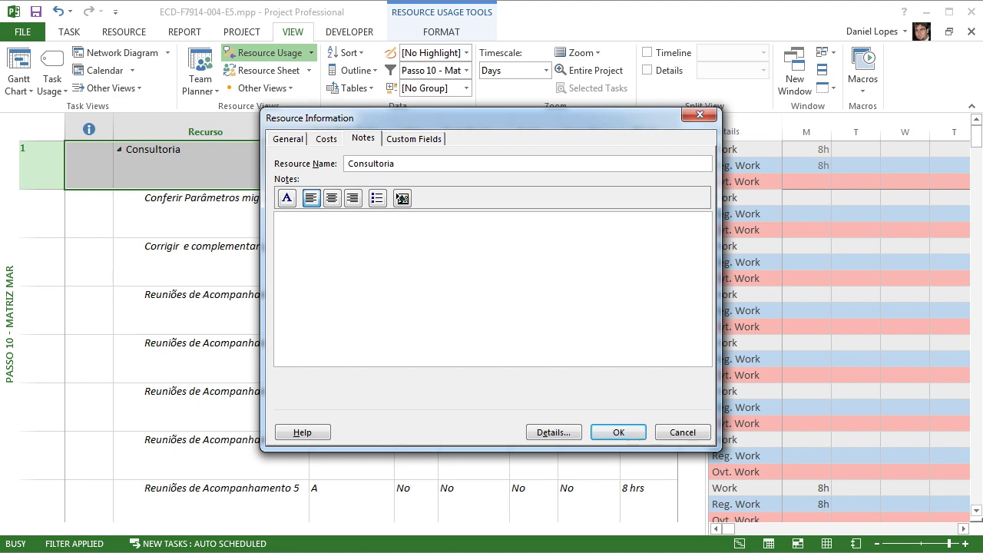
pyautogui.click(699, 115)
# Write the assignment notes "premissas x", "restrições y" and "deve seguir as normas" for Consultoria on Conferir Parâmetros migrados.
pyautogui.doubleClick(215, 198)
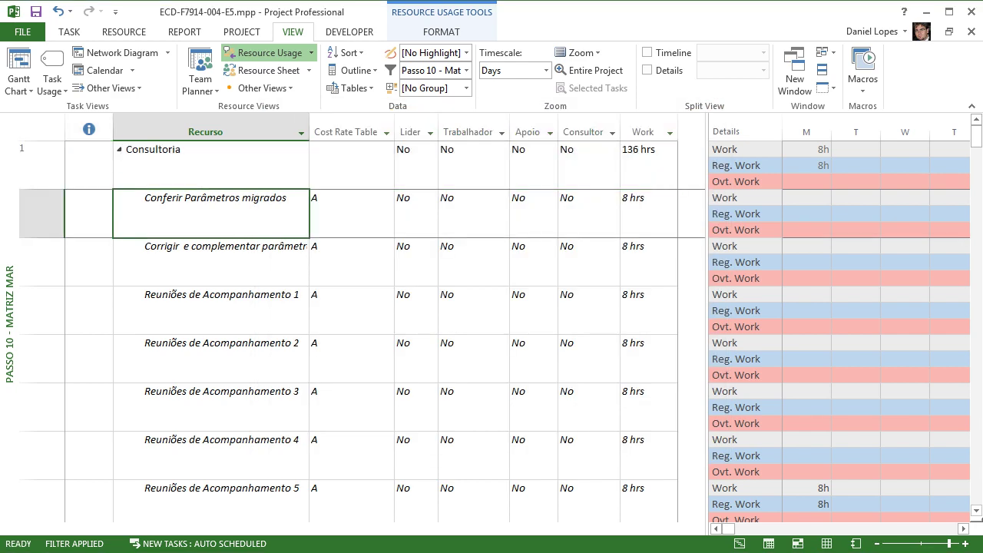
pyautogui.moveTo(461, 163); pyautogui.dragTo(560, 172)
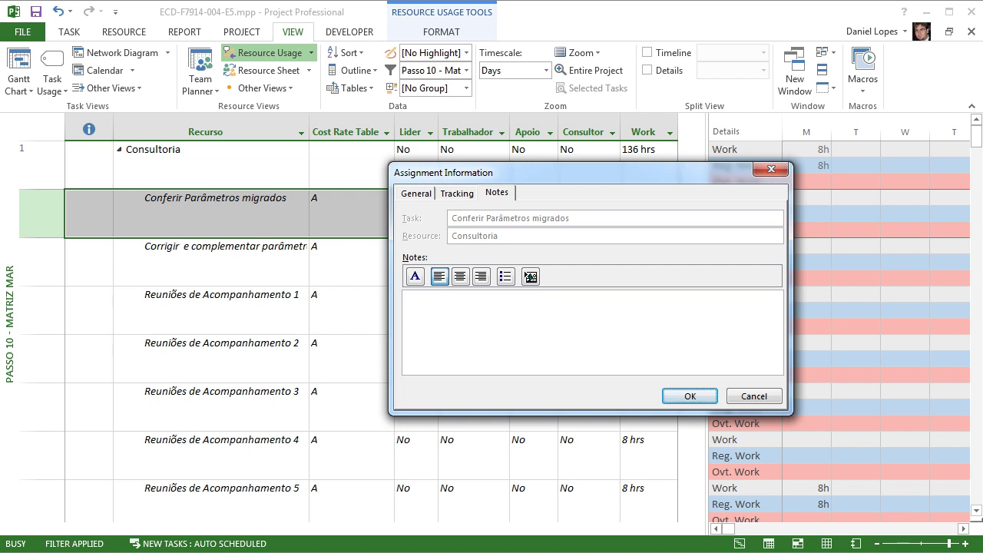
pyautogui.write('premissas x')
pyautogui.press('Return')
pyautogui.write('restr')
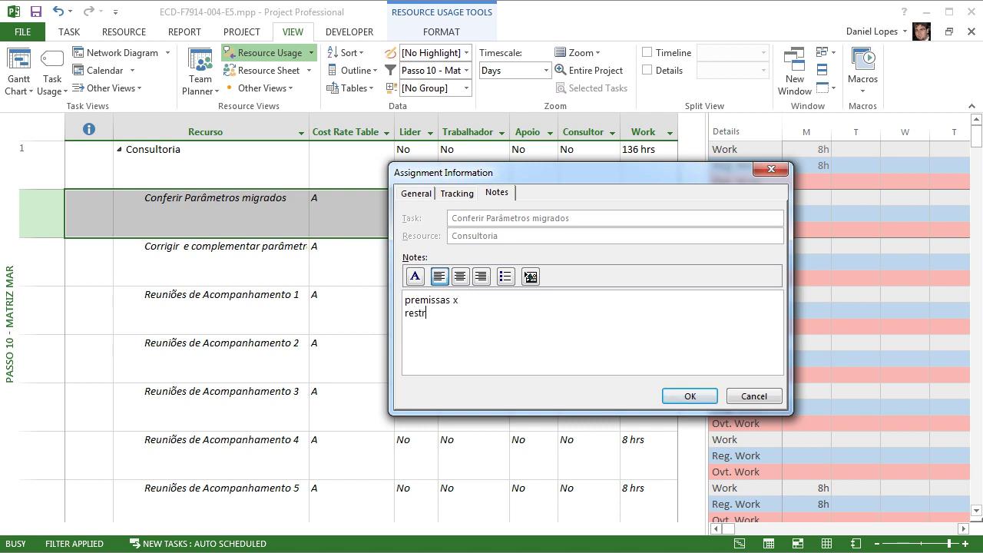
pyautogui.write('iç')
pyautogui.write('õe')
pyautogui.write('s')
pyautogui.write(' y ')
pyautogui.write('deve se')
pyautogui.write('guir as')
pyautogui.write(' normas ')
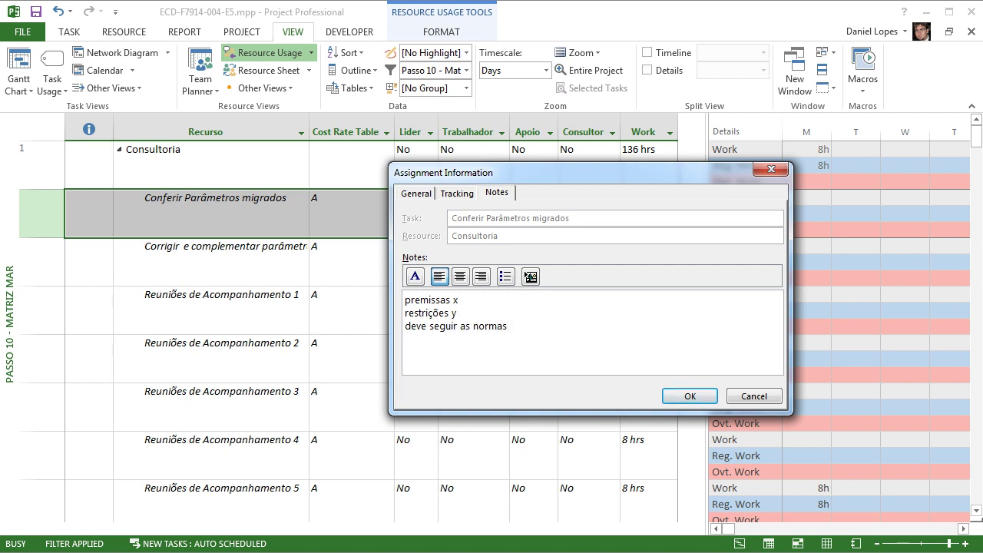
# Finish the Conferir Parâmetros migrados assignment note with "deve seguir as normas z", save it, and reopen it for review.
pyautogui.write('z')
pyautogui.click(689, 396)
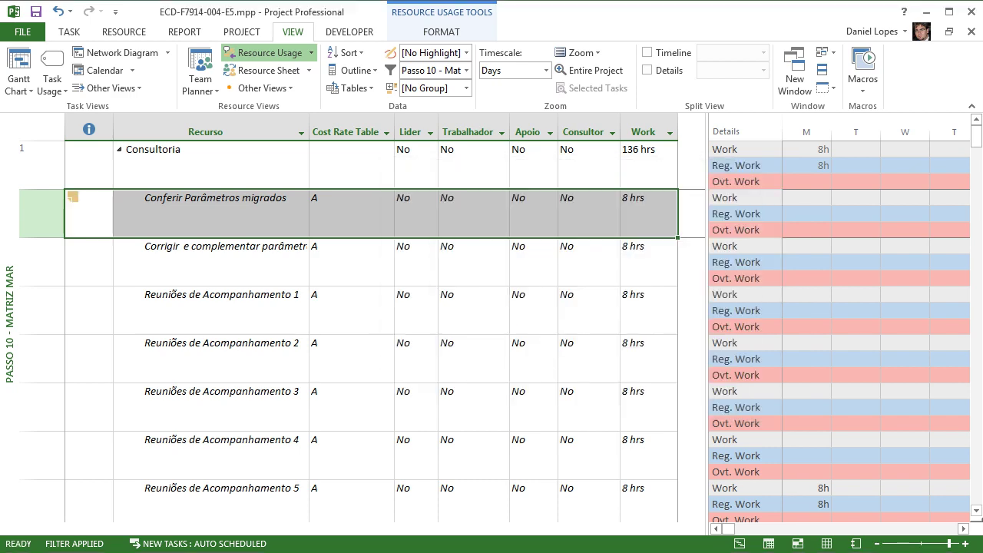
pyautogui.doubleClick(73, 198)
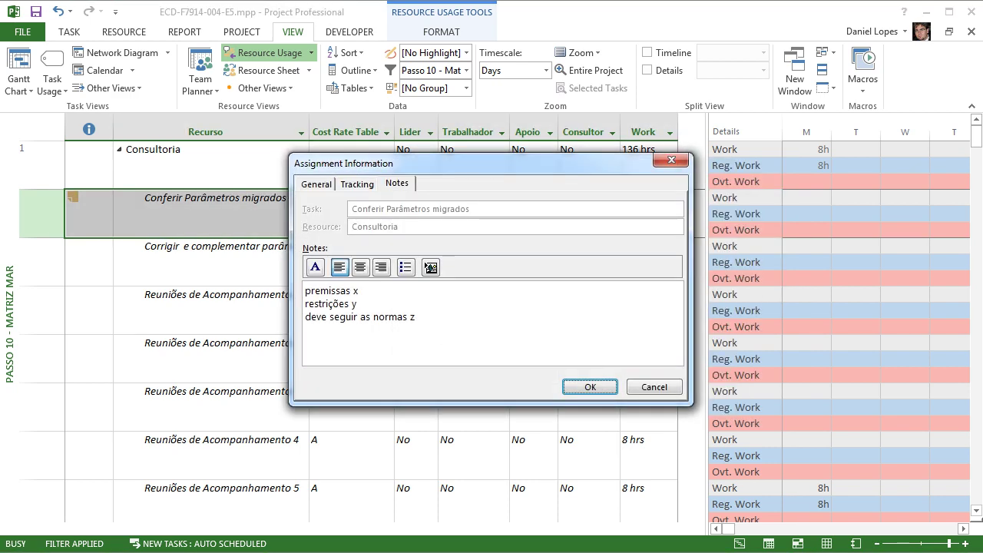
pyautogui.click(671, 160)
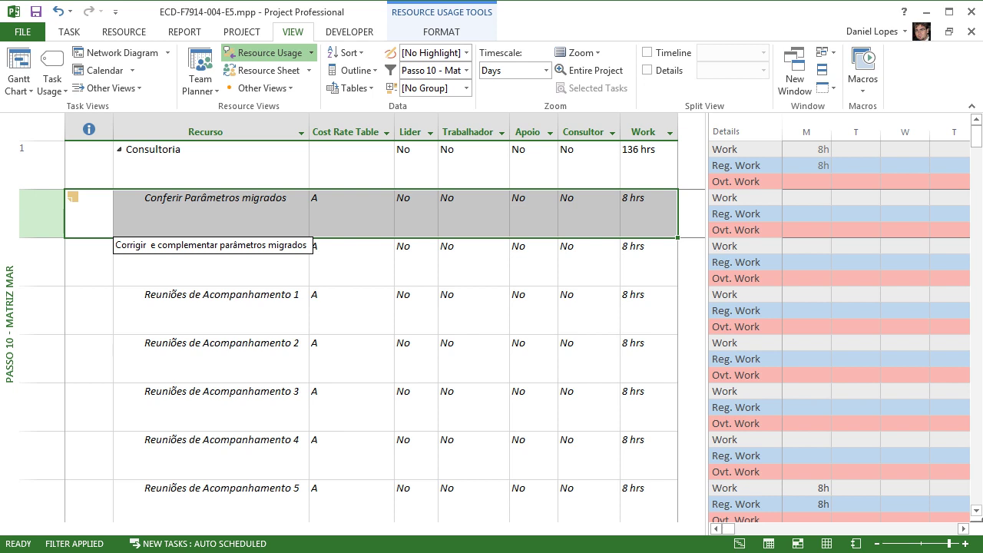
# View the notes of the Corrigir e complementar parâmetros migrados assignment and preview the note on Conferir Parâmetros migrados.
pyautogui.click(89, 261)
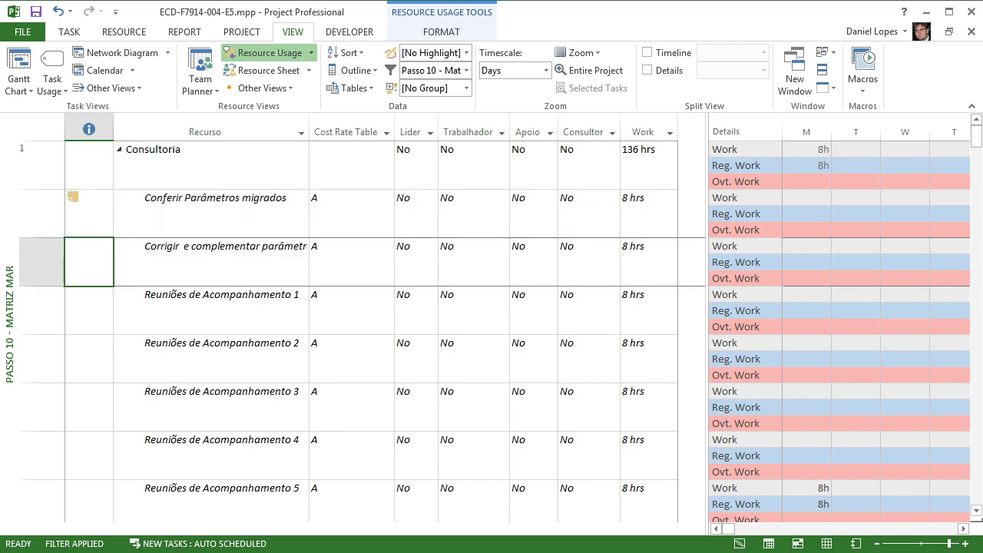
pyautogui.doubleClick(89, 262)
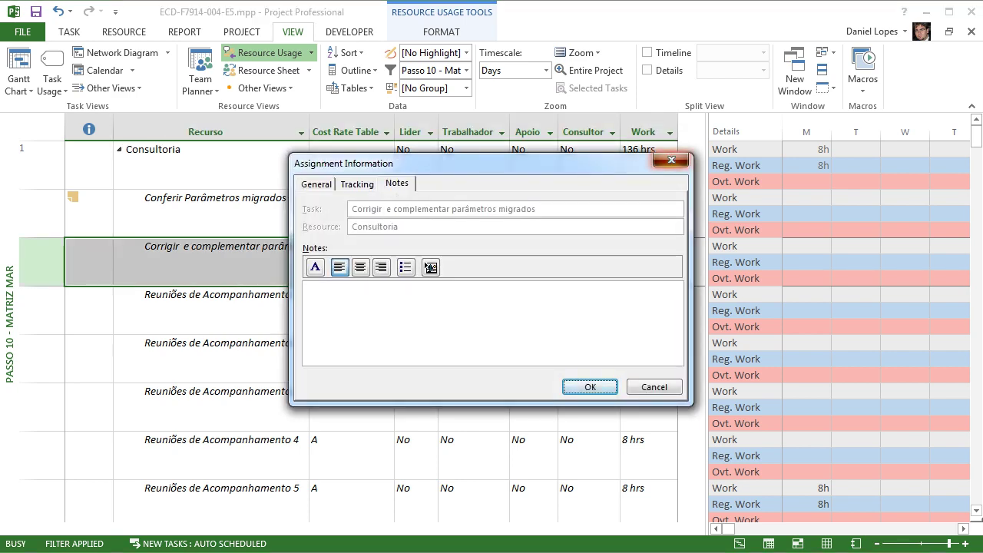
pyautogui.click(671, 159)
pyautogui.click(211, 214)
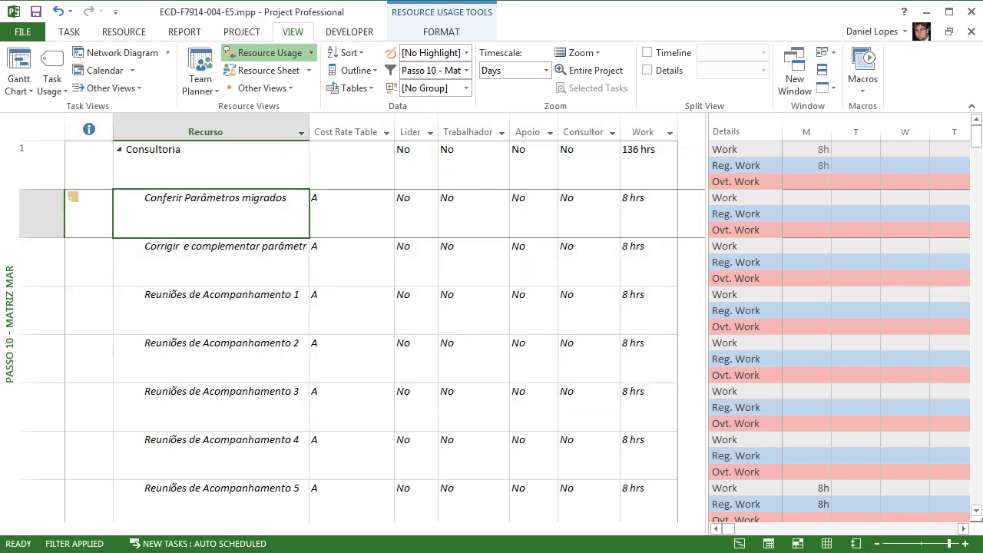
pyautogui.moveTo(73, 197)
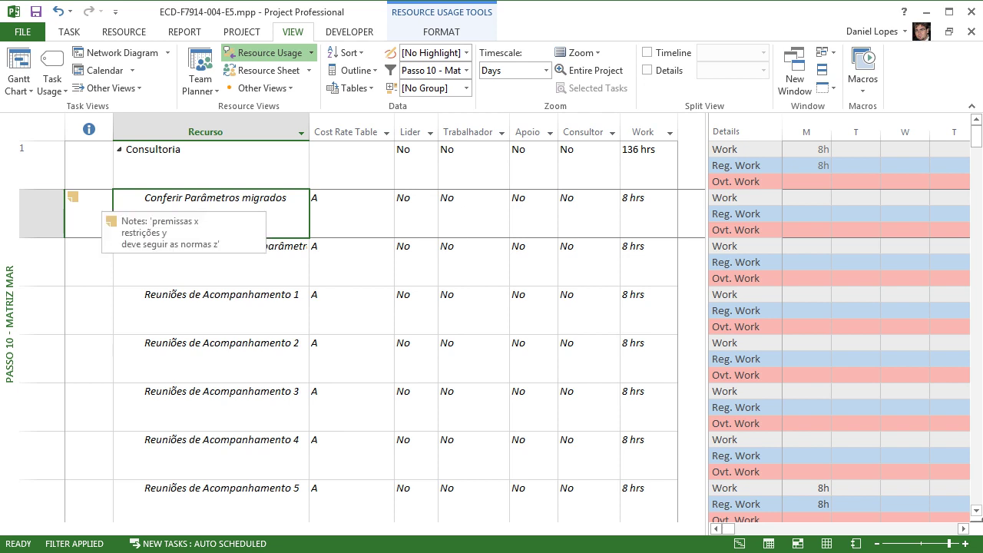
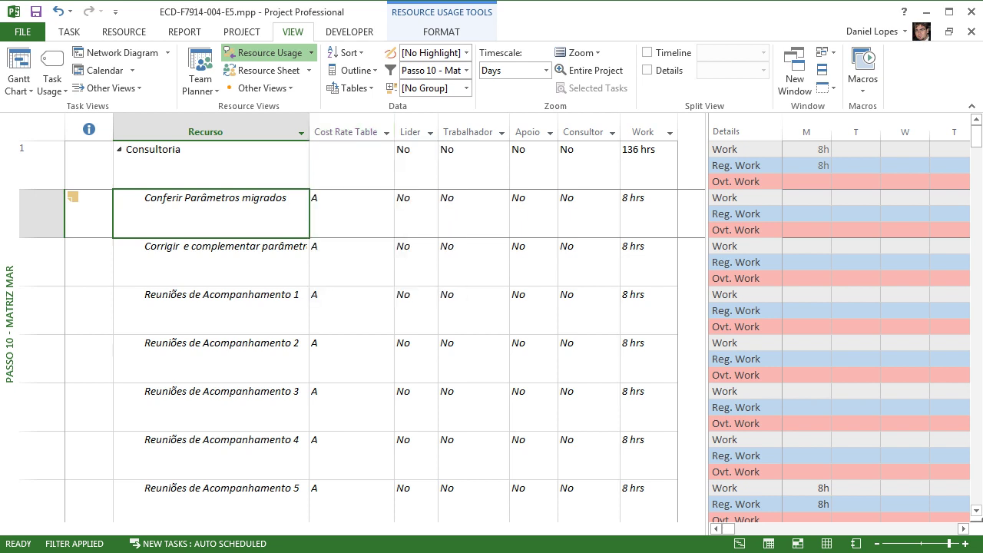
# Try cost rate tables B, C and D on the Conferir Parâmetros migrados assignment under Consultoria.
pyautogui.click(345, 213)
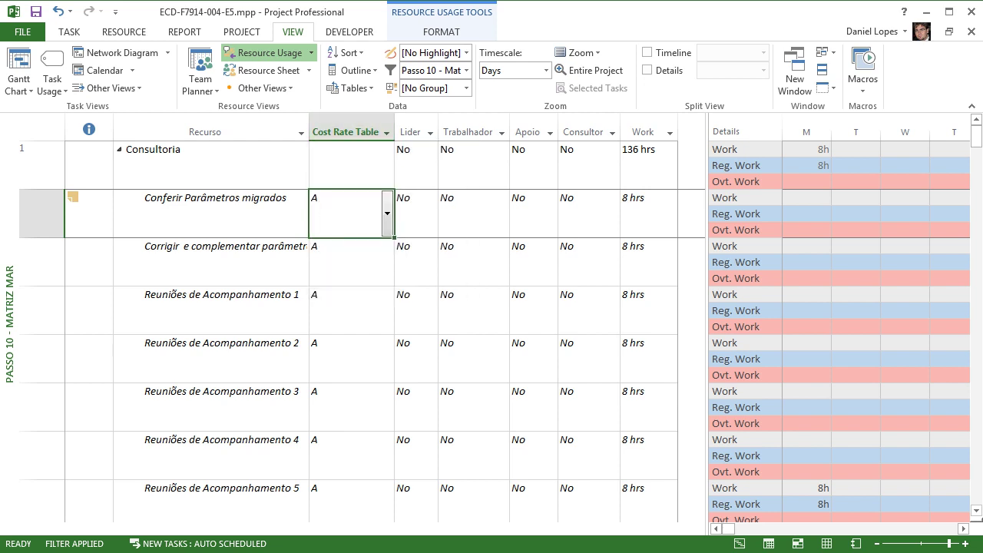
pyautogui.click(208, 163)
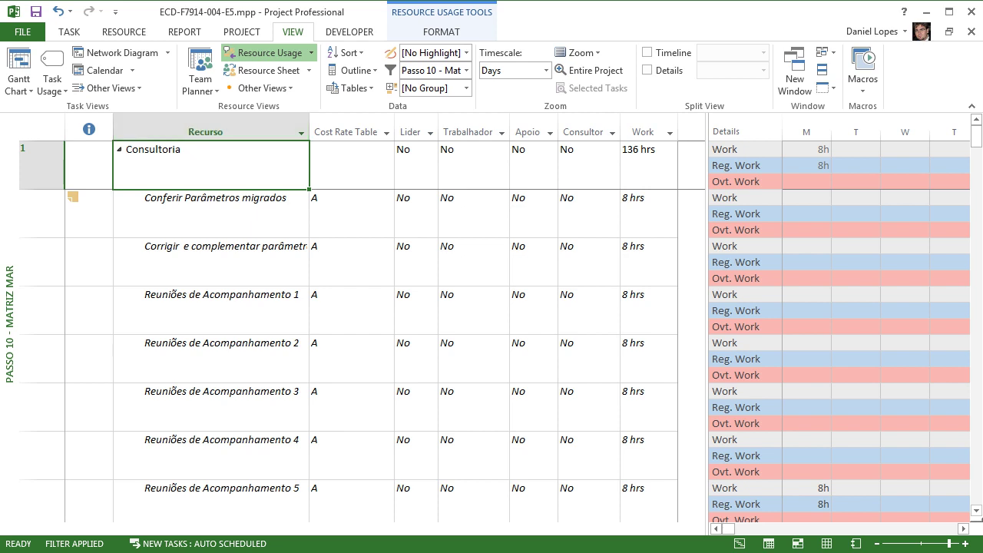
pyautogui.click(211, 208)
pyautogui.click(345, 209)
pyautogui.click(387, 213)
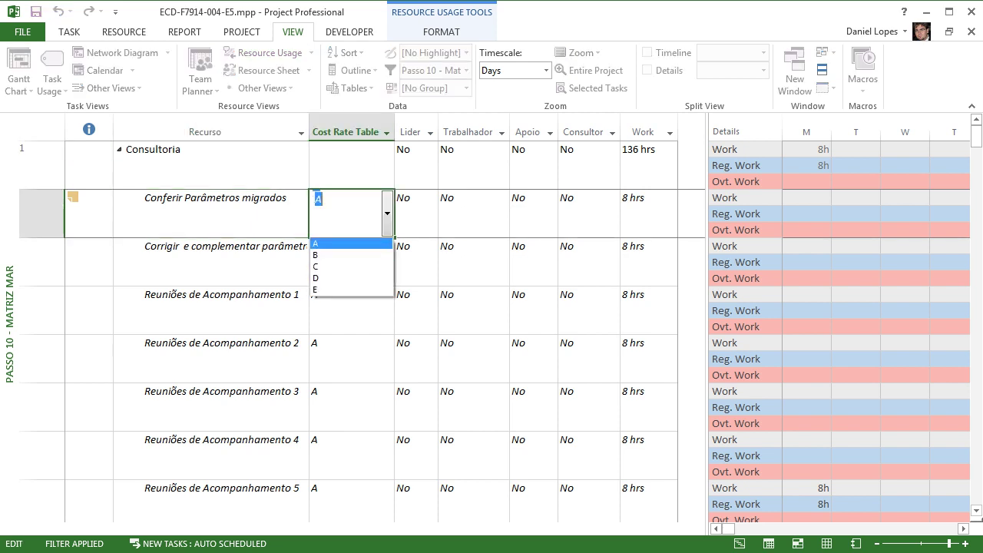
pyautogui.press('Down')
pyautogui.press('Return')
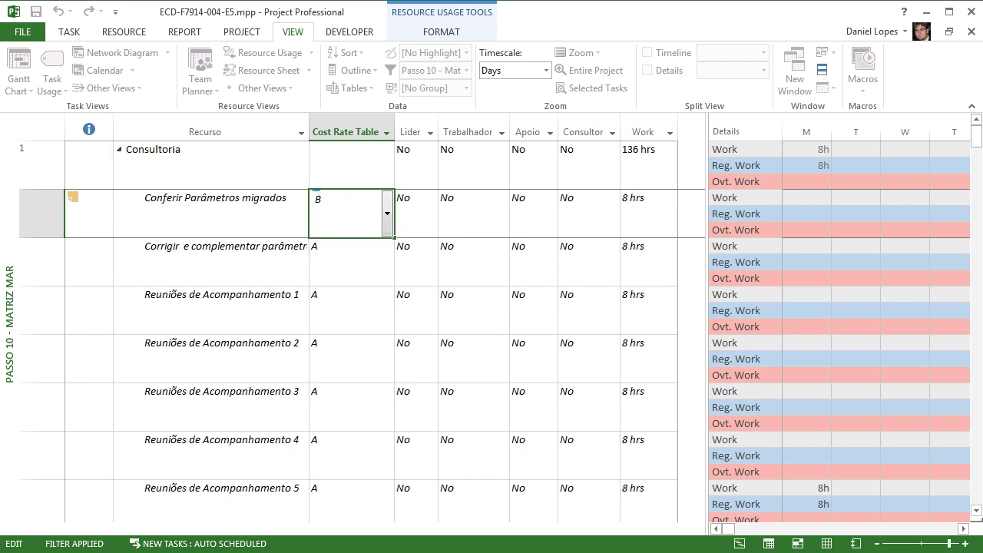
pyautogui.click(387, 213)
pyautogui.press('Return')
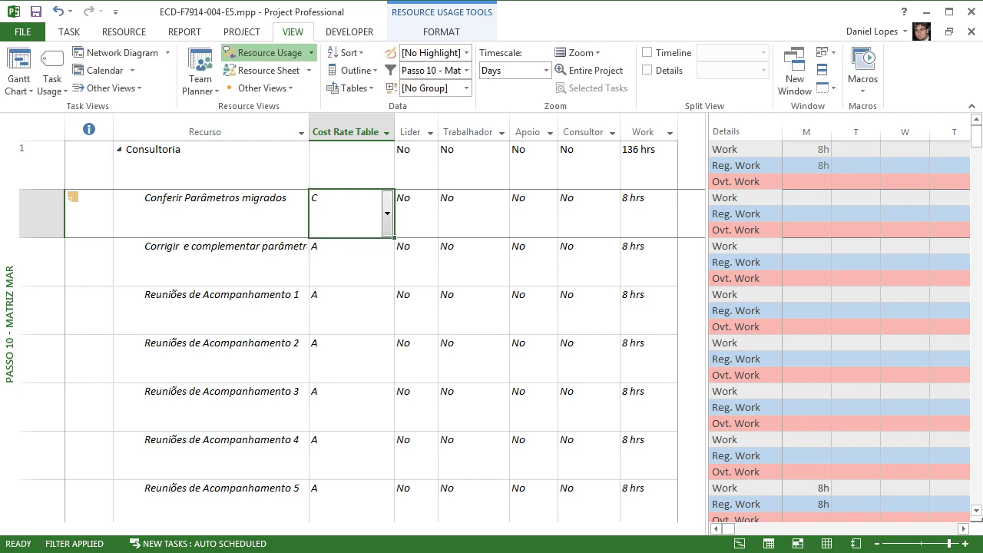
pyautogui.hotkey('alt', 'Down')
pyautogui.press('Down')
pyautogui.press('Return')
# Return the cost rate table of the Conferir Parâmetros migrados assignment to A.
pyautogui.hotkey('alt', 'Down')
pyautogui.press('Up')
pyautogui.press('Up')
pyautogui.press('Up')
pyautogui.press('Return')
pyautogui.press('Down')
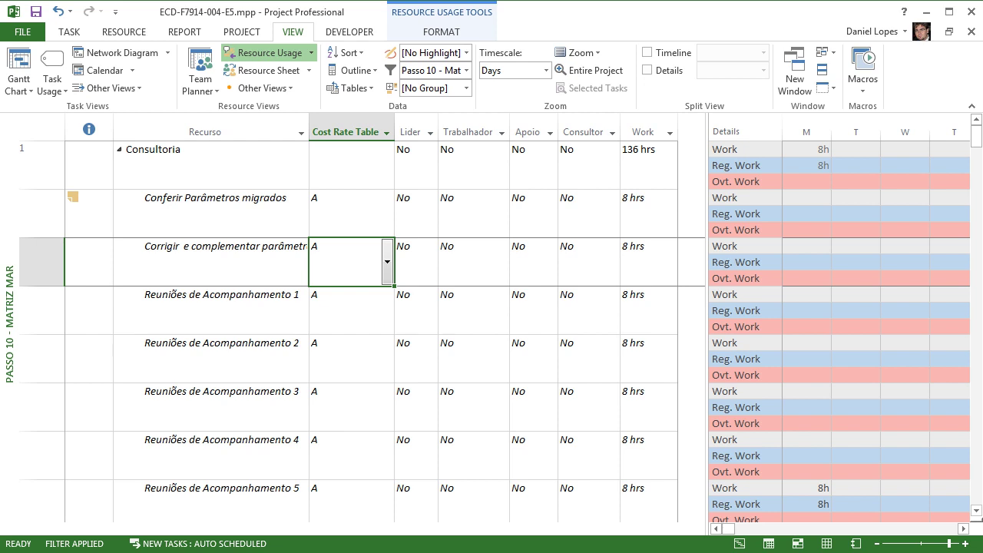
# Review the role fields of the Conferir Parâmetros migrados assignment and set Consultor to Yes.
pyautogui.click(415, 213)
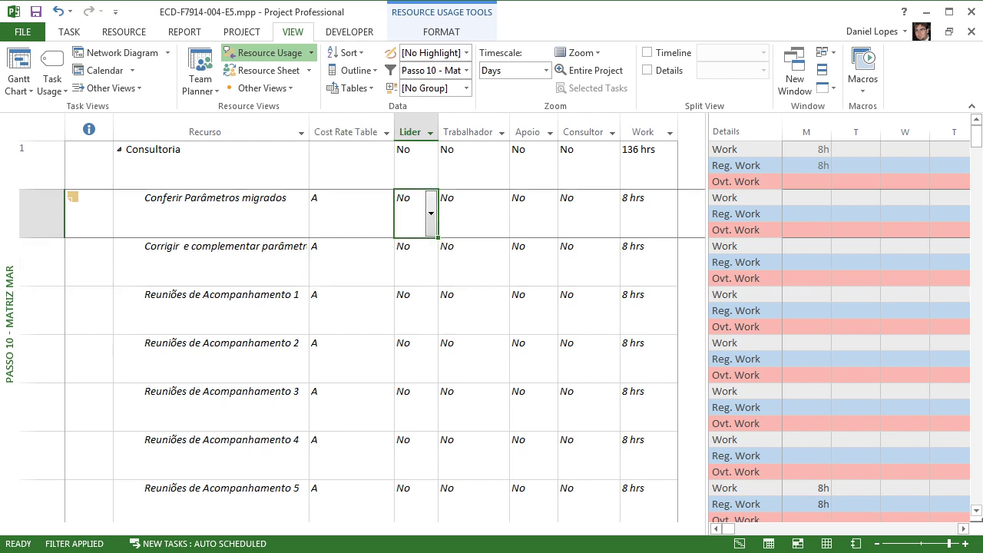
pyautogui.click(211, 165)
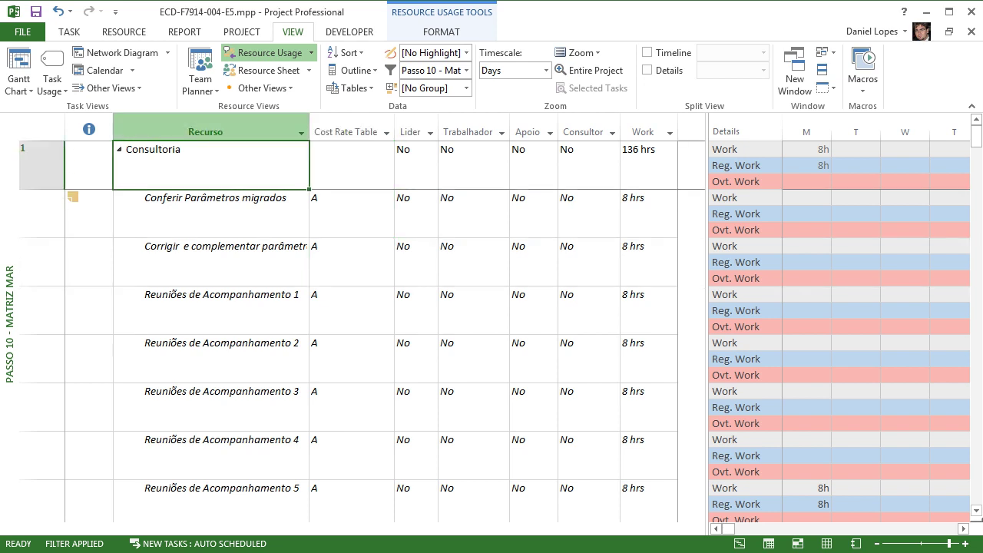
pyautogui.click(211, 214)
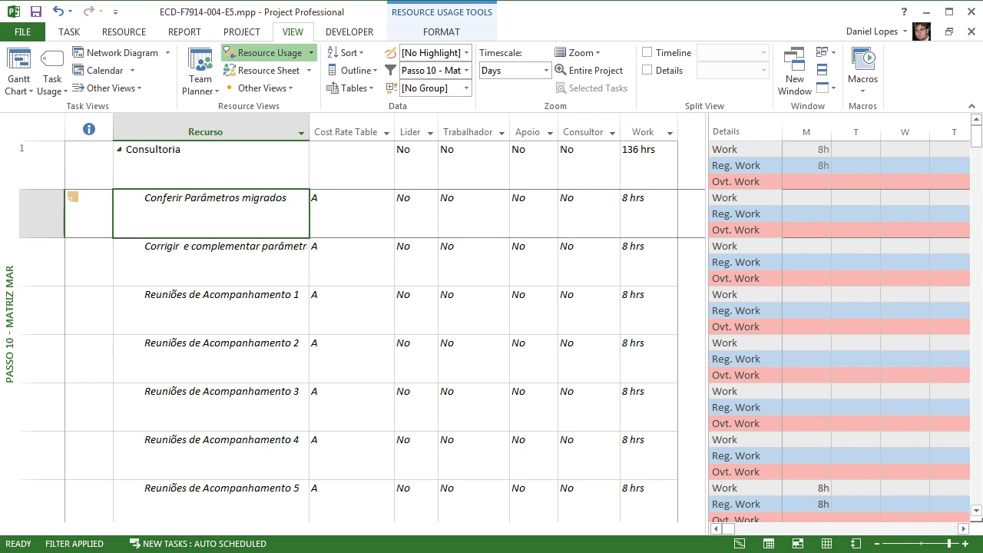
pyautogui.click(415, 214)
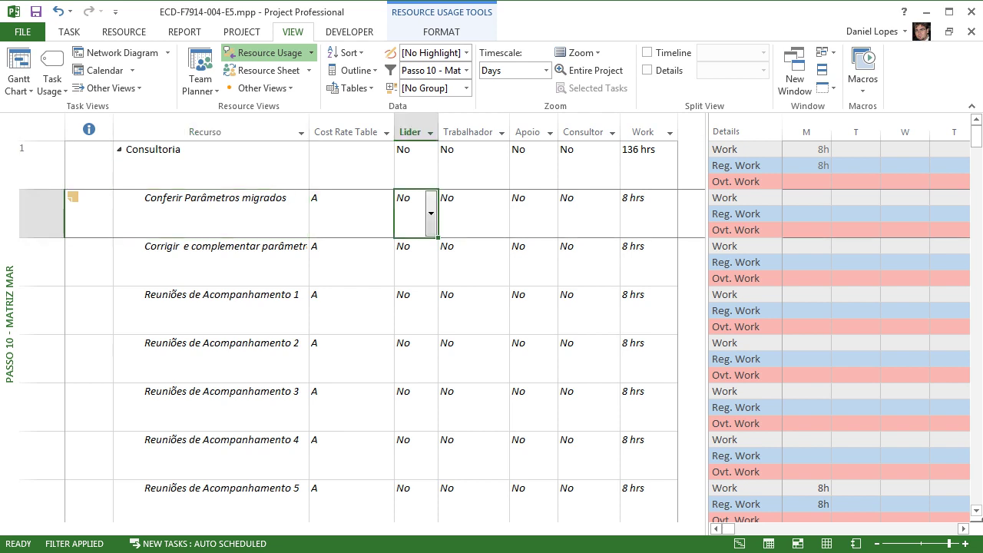
pyautogui.click(470, 213)
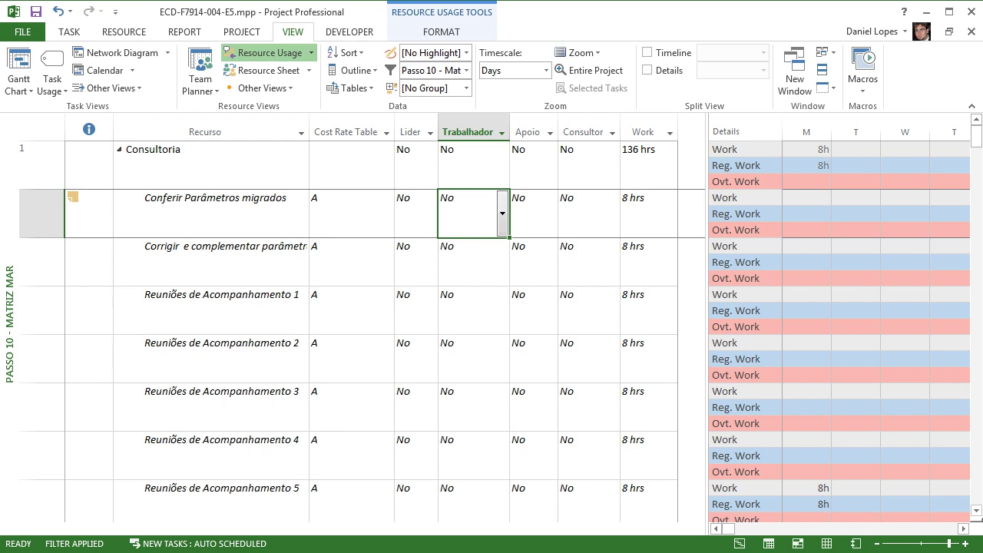
pyautogui.click(530, 213)
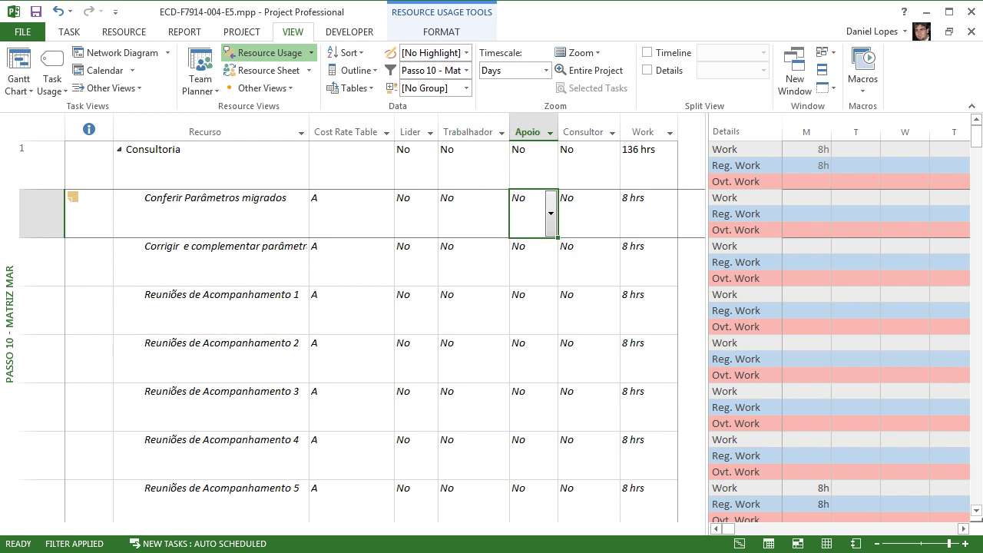
pyautogui.click(588, 213)
pyautogui.click(613, 214)
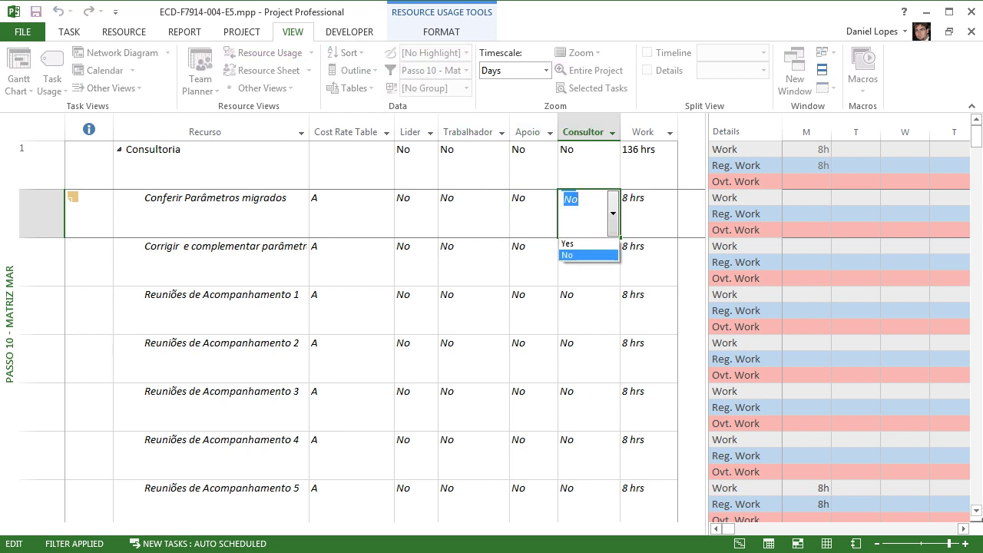
pyautogui.click(585, 243)
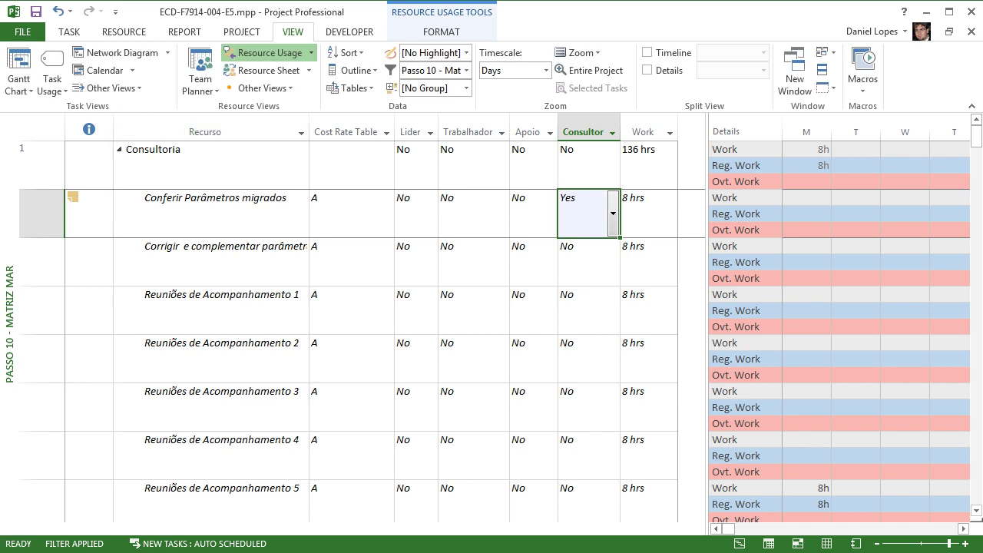
# Set Lider and Trabalhador to Yes for the Corrigir e complementar parâmetros migrados assignment under Consultoria.
pyautogui.click(211, 163)
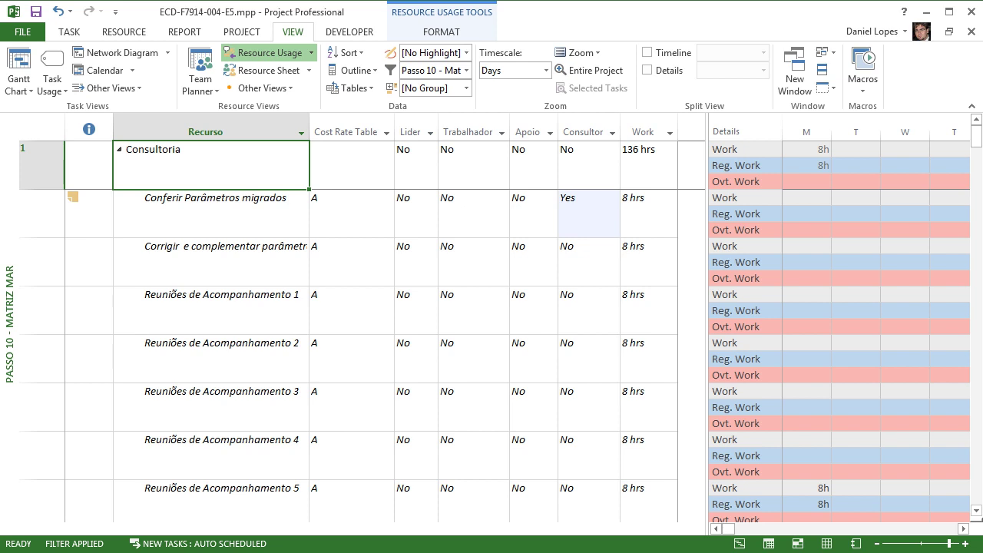
pyautogui.click(211, 260)
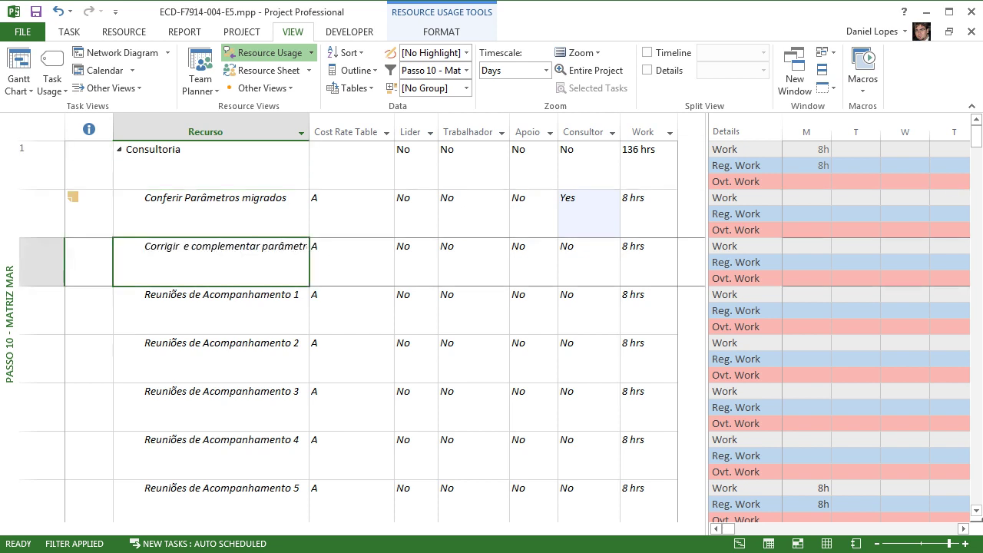
pyautogui.click(411, 261)
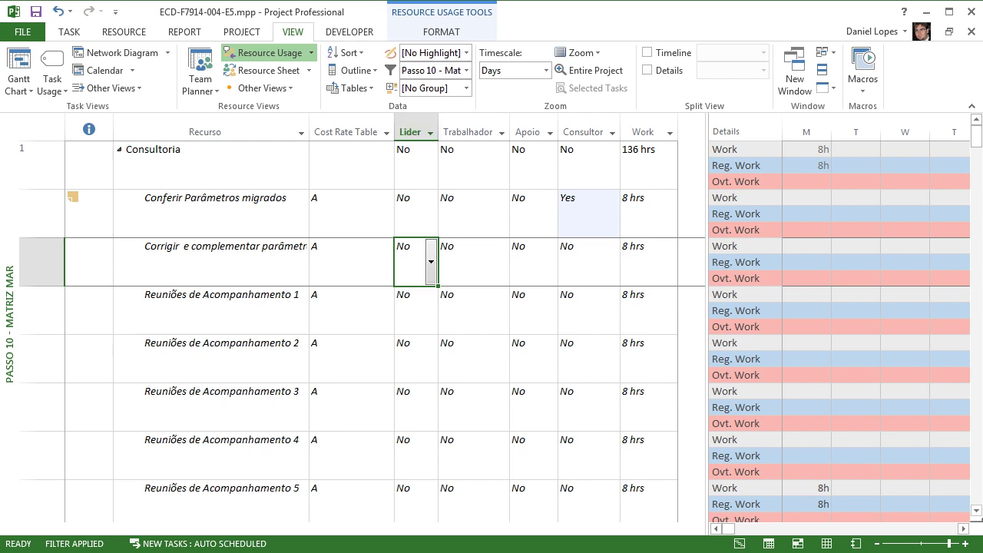
pyautogui.click(431, 262)
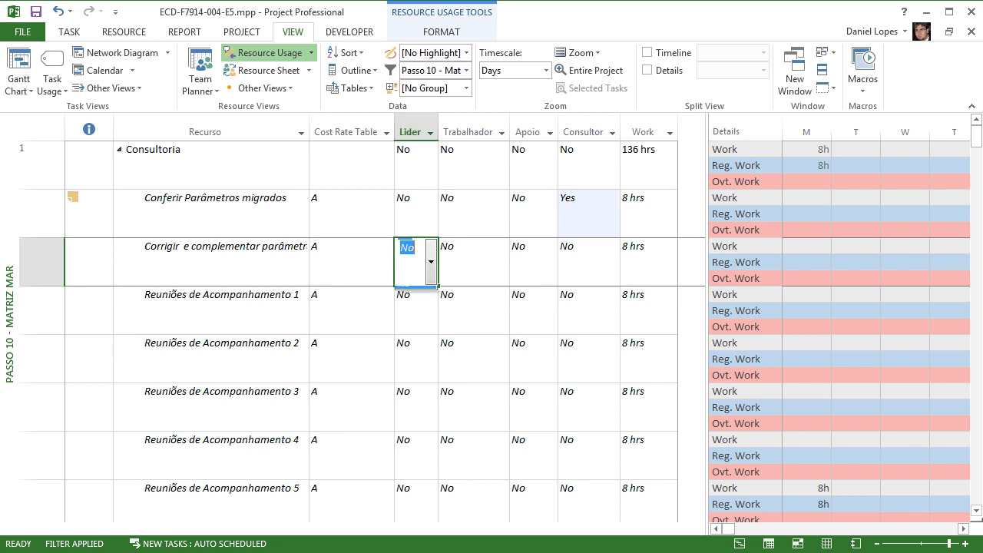
pyautogui.click(411, 293)
pyautogui.click(467, 262)
pyautogui.click(502, 261)
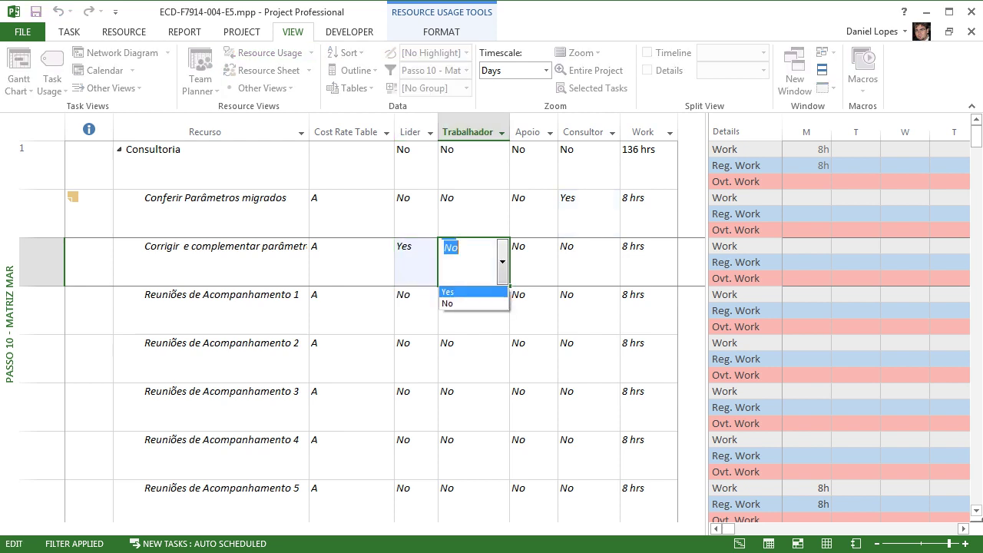
pyautogui.click(459, 293)
# Set Apoio and Consultor to Yes for the Corrigir e complementar parâmetros migrados assignment, and select its four role fields.
pyautogui.click(528, 262)
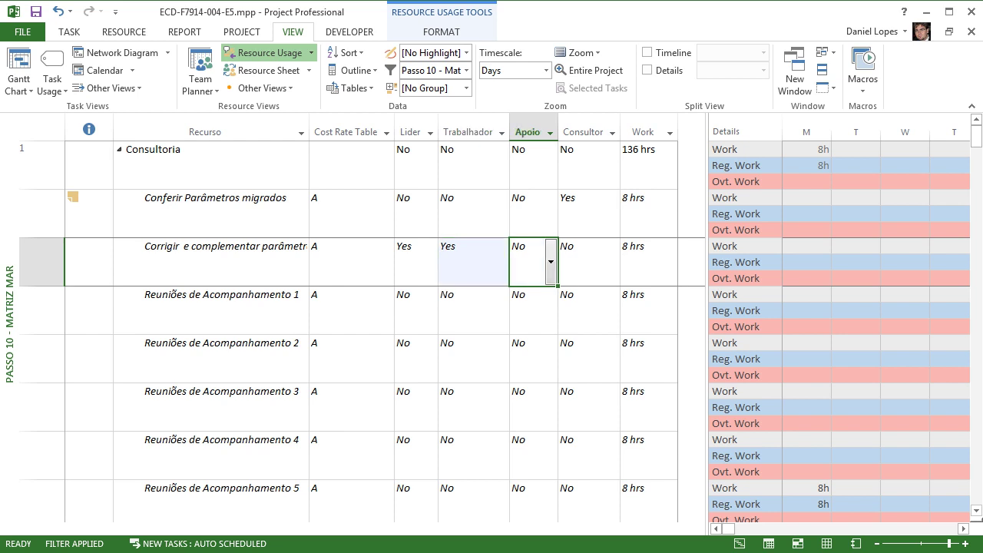
pyautogui.click(551, 261)
pyautogui.click(528, 292)
pyautogui.click(582, 261)
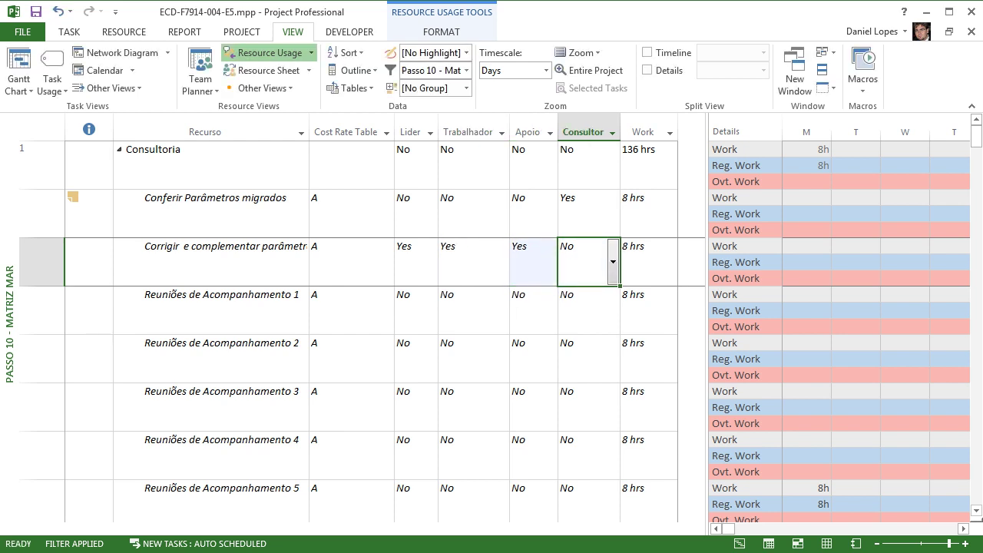
pyautogui.click(612, 262)
pyautogui.click(577, 293)
pyautogui.click(468, 261)
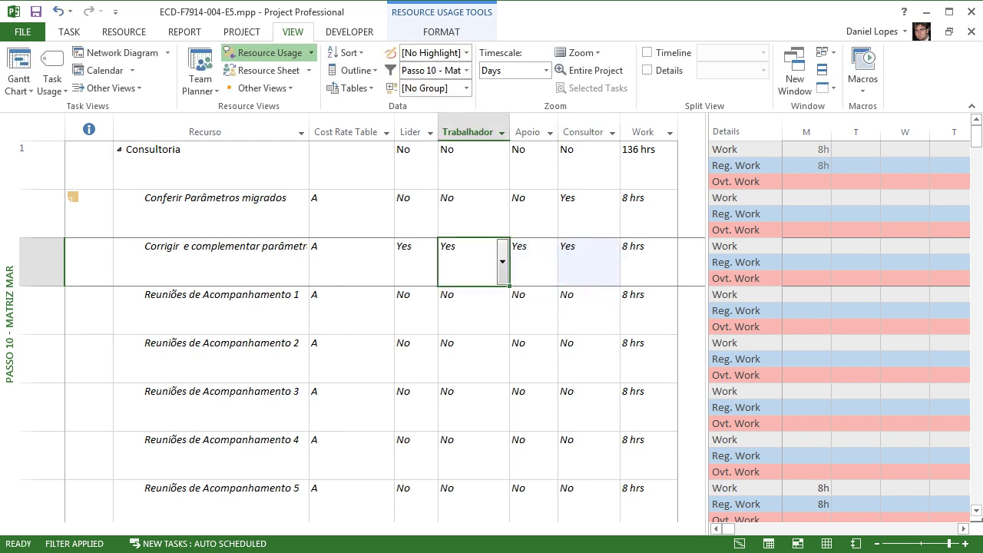
pyautogui.moveTo(410, 262); pyautogui.dragTo(587, 262)
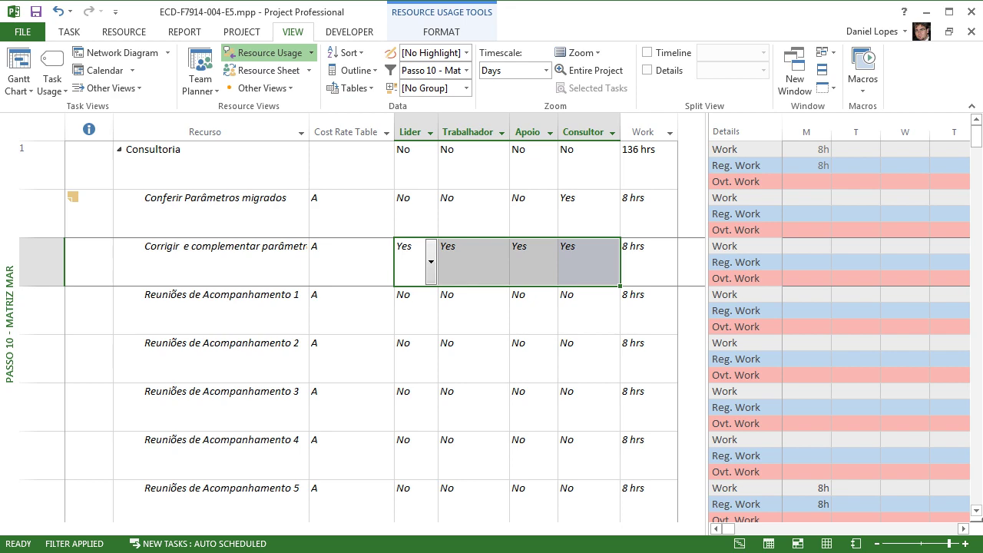
# Examine the warning indicator and assignments of the Gerente TI resource, and return to the Consultoria assignments.
pyautogui.moveTo(976, 136); pyautogui.dragTo(976, 358)
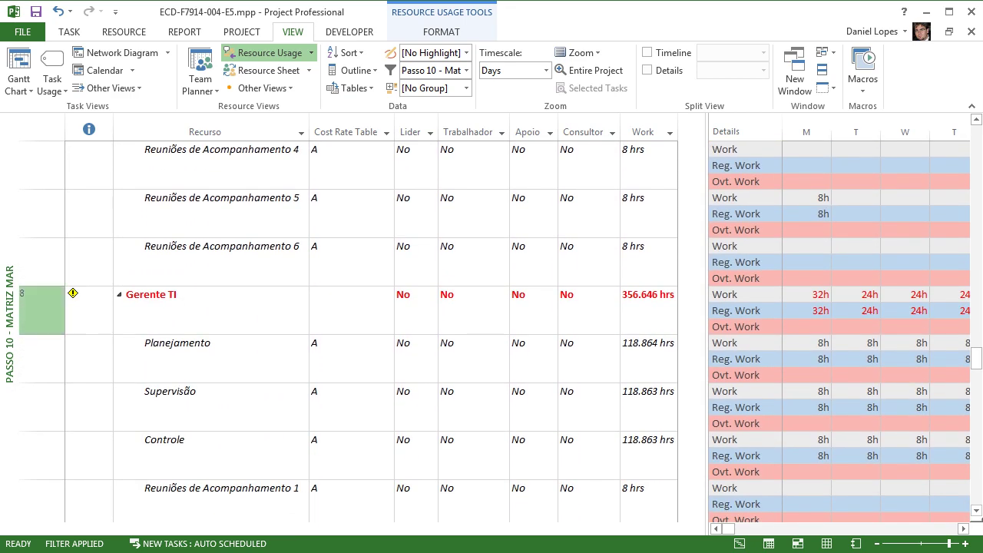
pyautogui.moveTo(73, 293)
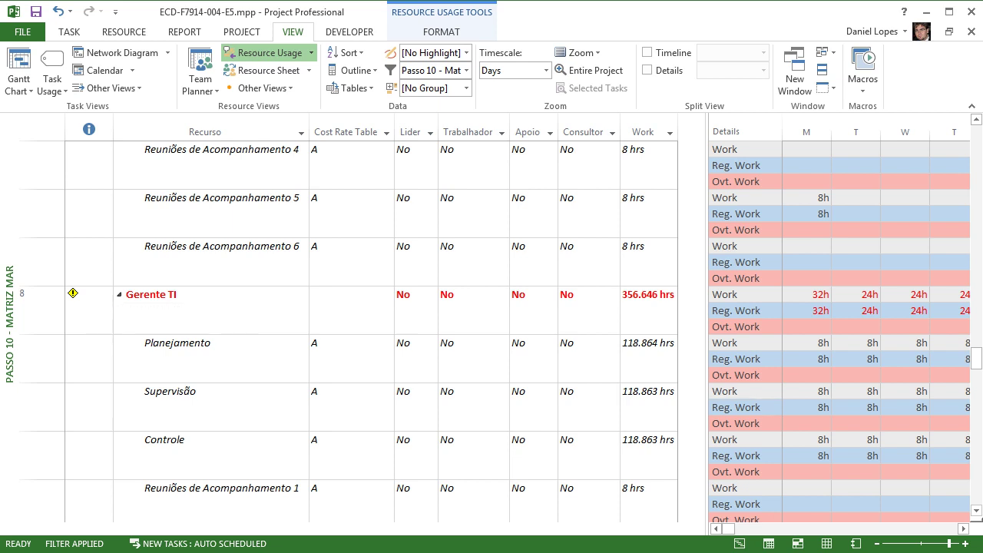
pyautogui.moveTo(975, 357); pyautogui.dragTo(976, 142)
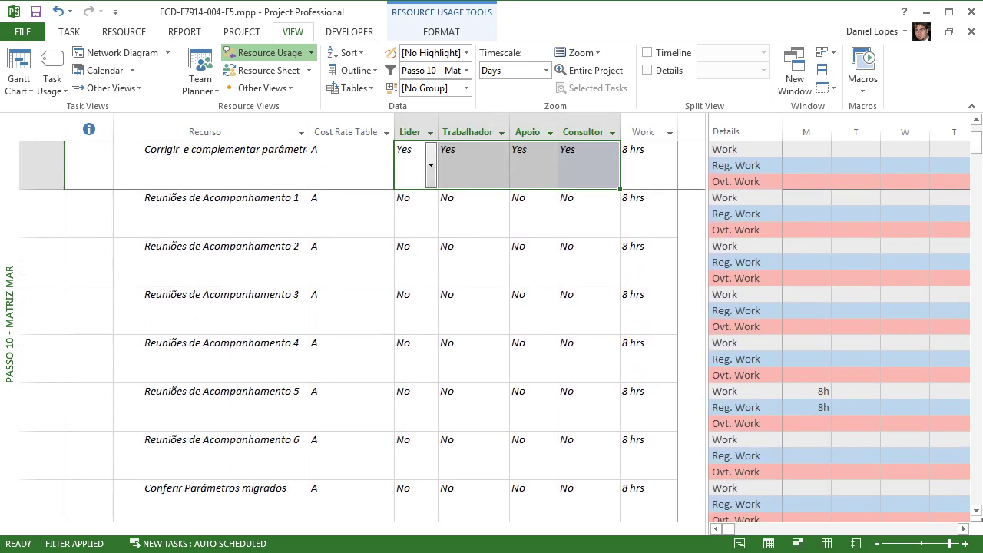
# Switch to the Passo 11 - Mapa de Materiais view and widen its table area beside the timephased grid.
pyautogui.rightClick(9, 307)
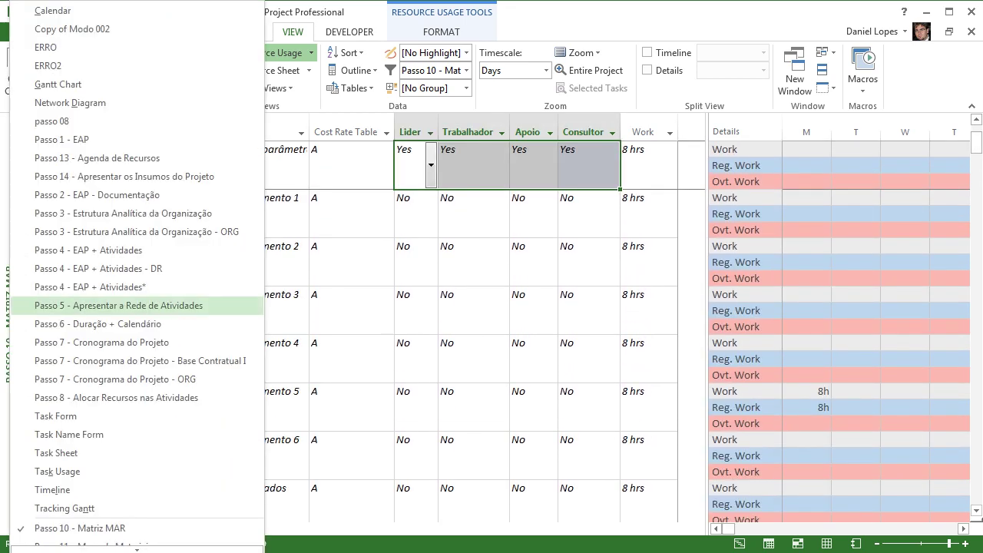
pyautogui.moveTo(137, 550)
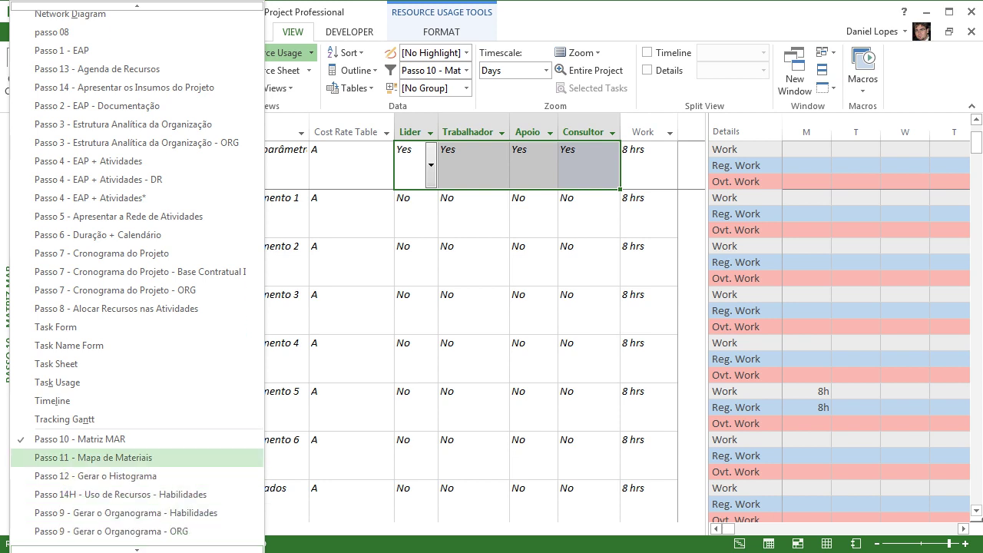
pyautogui.press('Return')
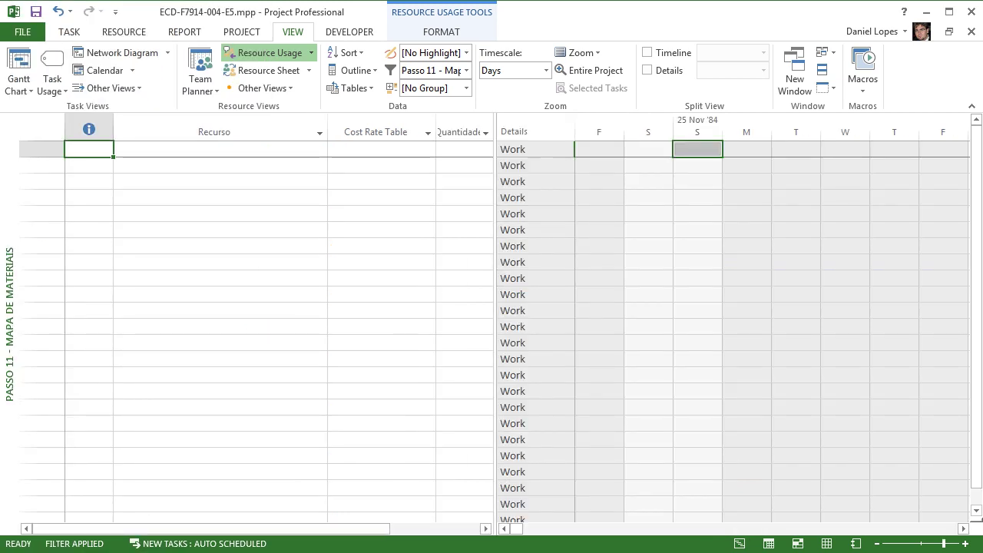
pyautogui.moveTo(495, 322); pyautogui.dragTo(561, 322)
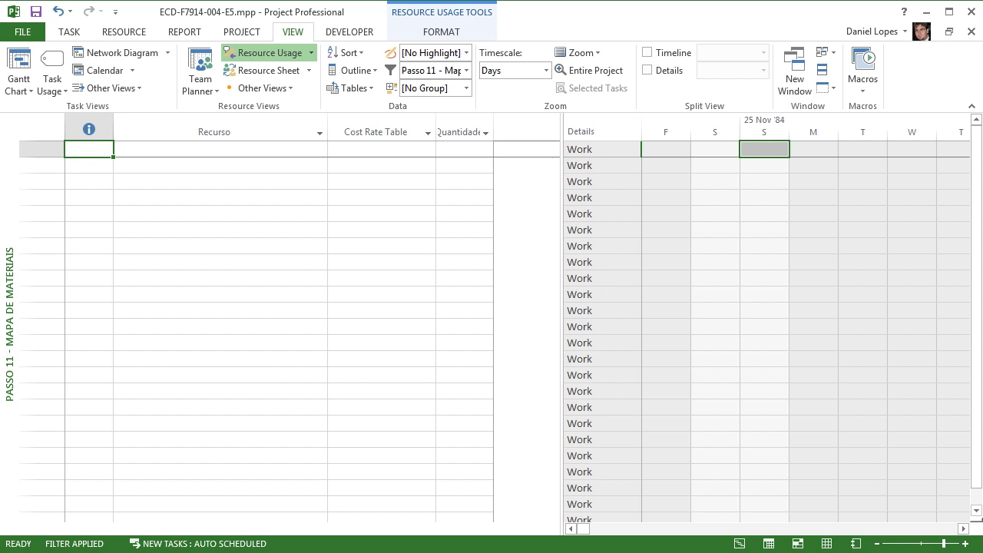
# In the detail styles of the timephased grid, replace the shown Work field with Cost.
pyautogui.rightClick(587, 148)
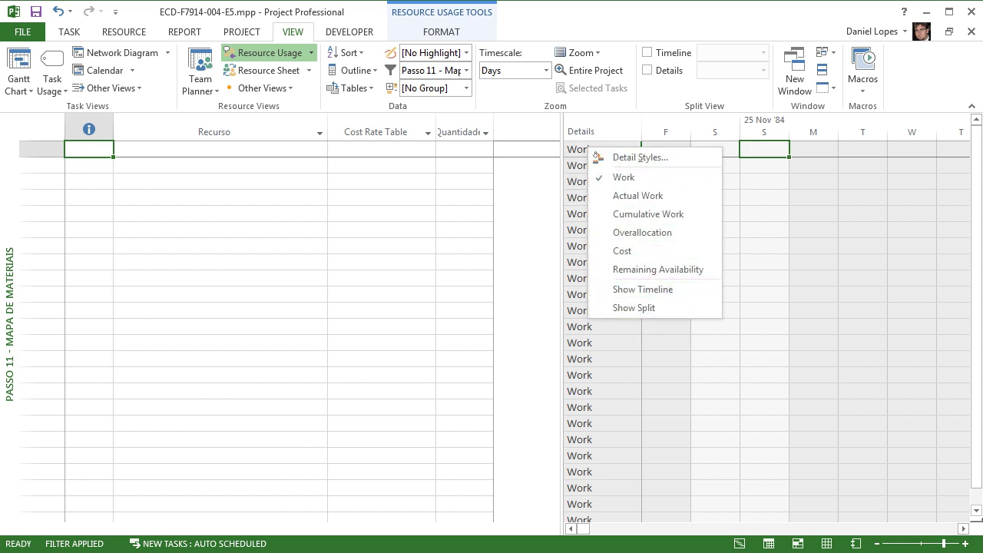
pyautogui.press('Escape')
pyautogui.rightClick(593, 134)
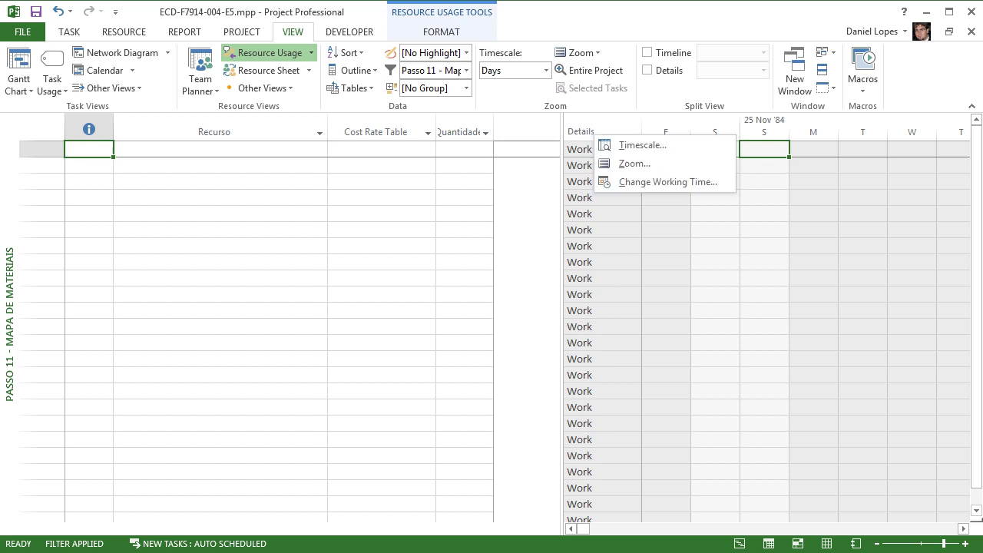
pyautogui.rightClick(580, 151)
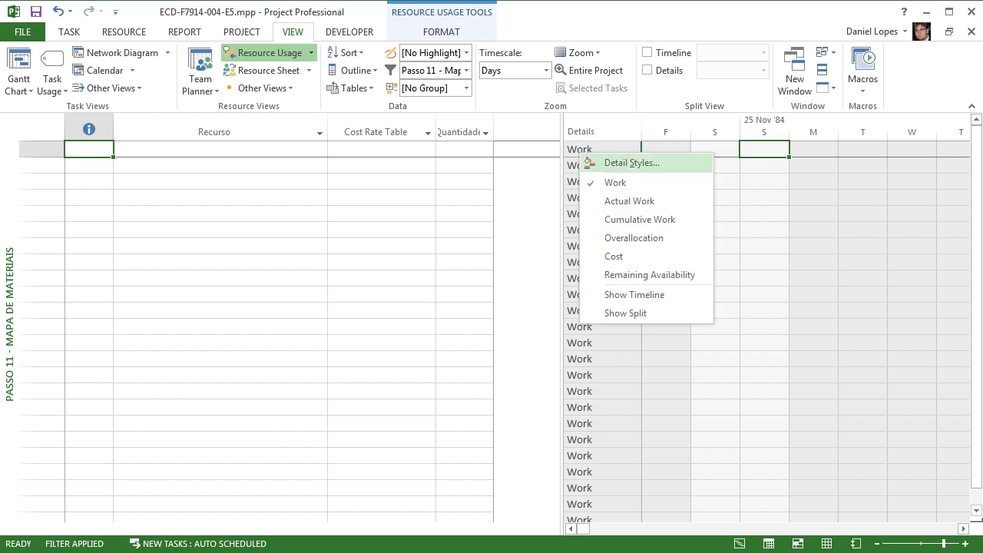
pyautogui.click(606, 160)
pyautogui.click(471, 274)
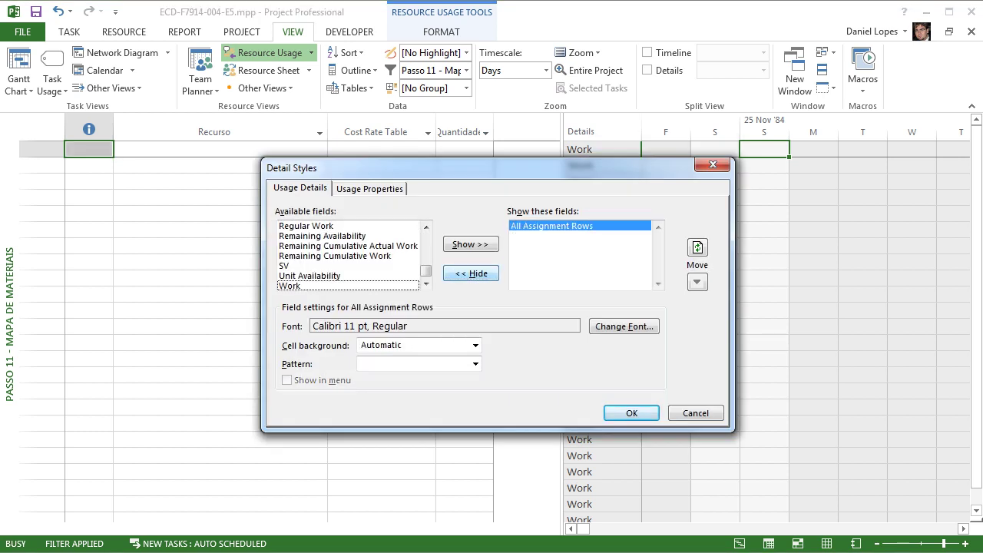
pyautogui.click(338, 255)
pyautogui.press('c')
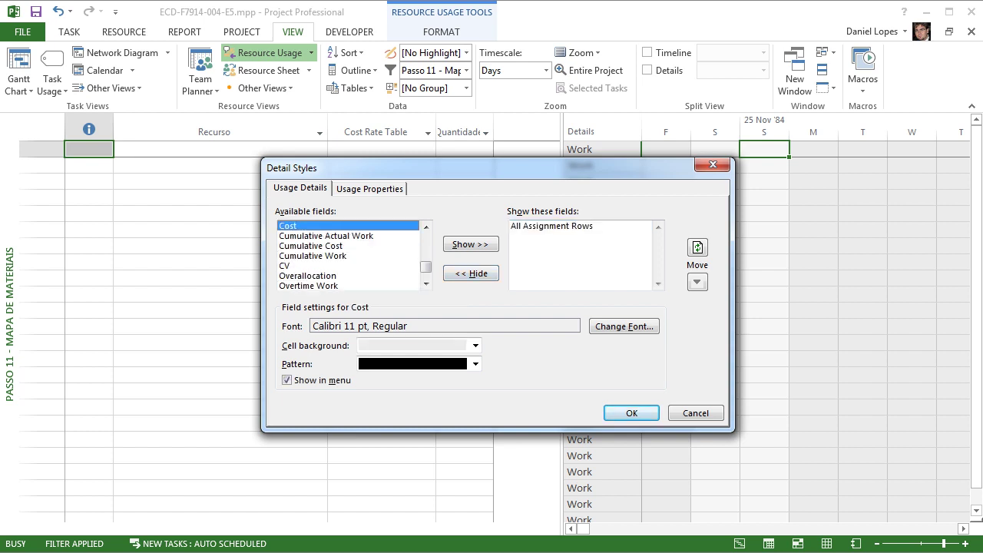
pyautogui.click(471, 244)
# Add Cumulative Cost to the shown usage fields and remove All Assignment Rows from them.
pyautogui.click(338, 255)
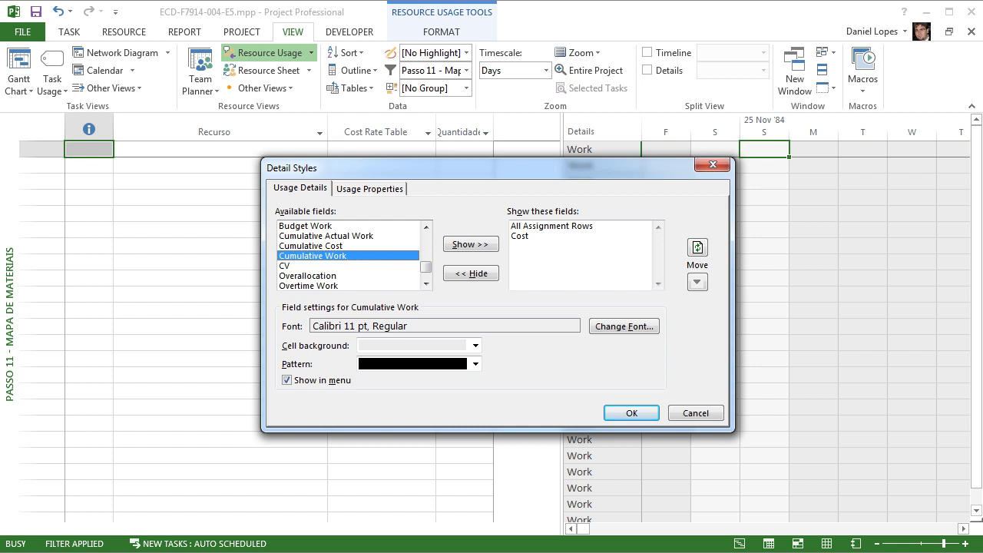
pyautogui.click(327, 236)
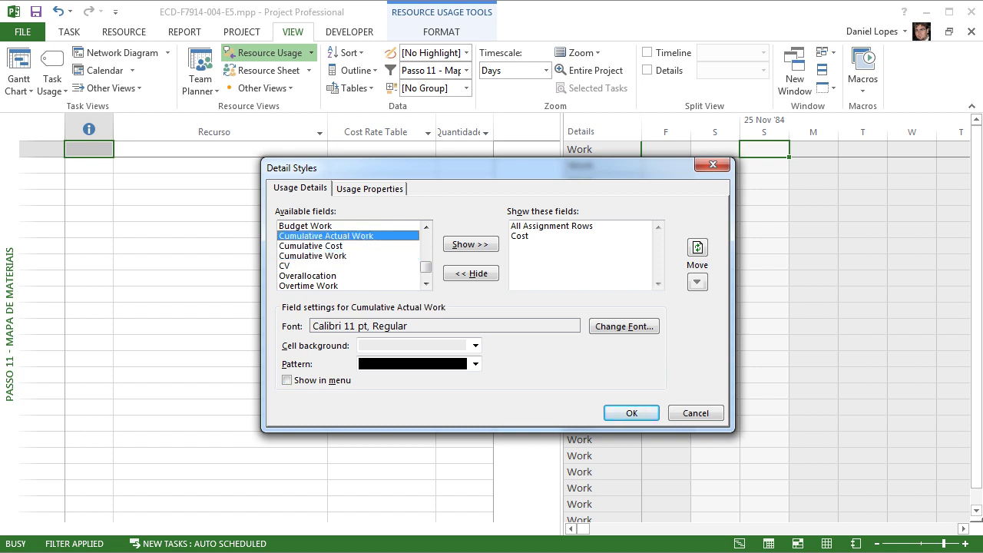
pyautogui.keyDown('ctrl'); pyautogui.click(327, 255); pyautogui.keyUp('ctrl')
pyautogui.keyDown('shift'); pyautogui.click(326, 245); pyautogui.keyUp('shift')
pyautogui.click(327, 256)
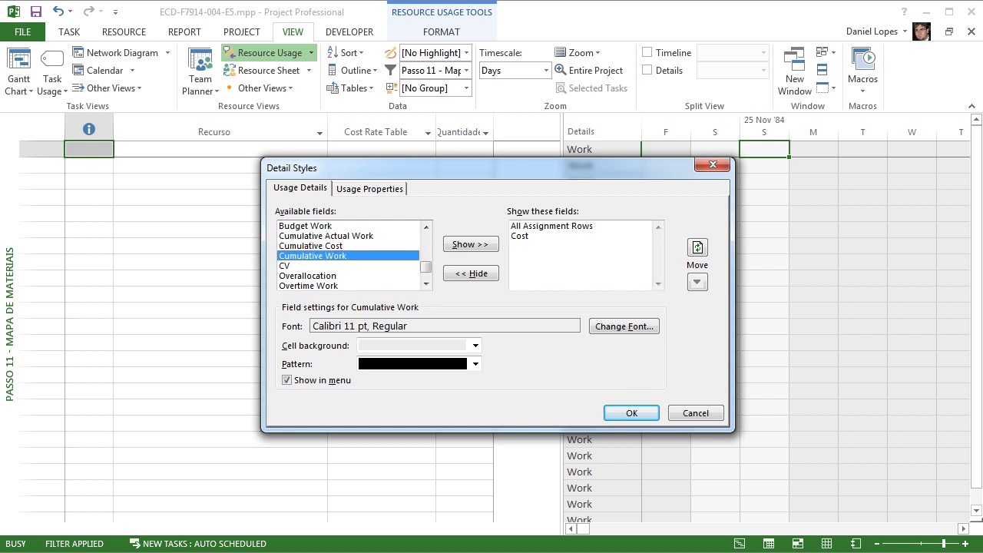
pyautogui.press('Up')
pyautogui.click(470, 244)
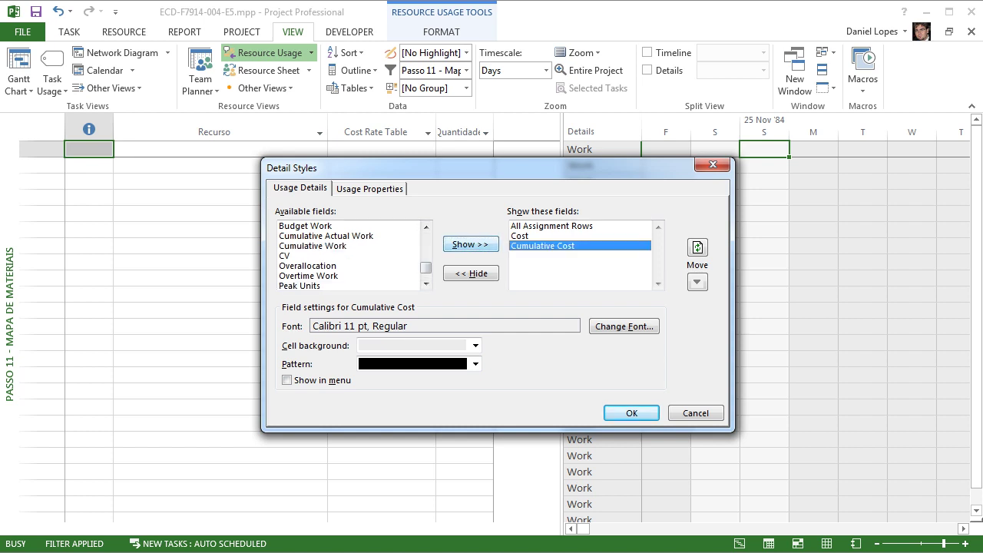
pyautogui.click(551, 226)
pyautogui.click(470, 273)
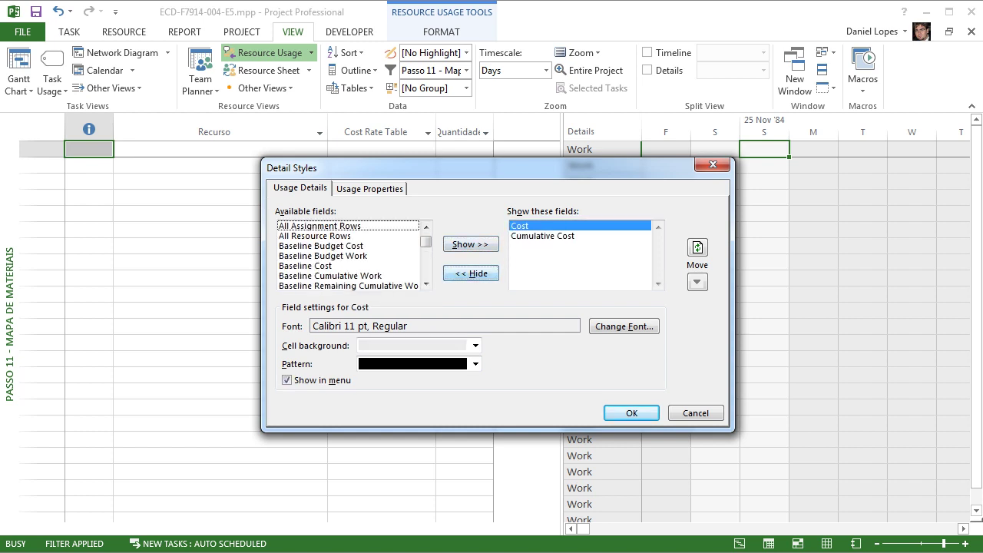
# Set a green cell background for Cost and a blue one for Cumulative Cost, and apply the detail styles.
pyautogui.click(475, 345)
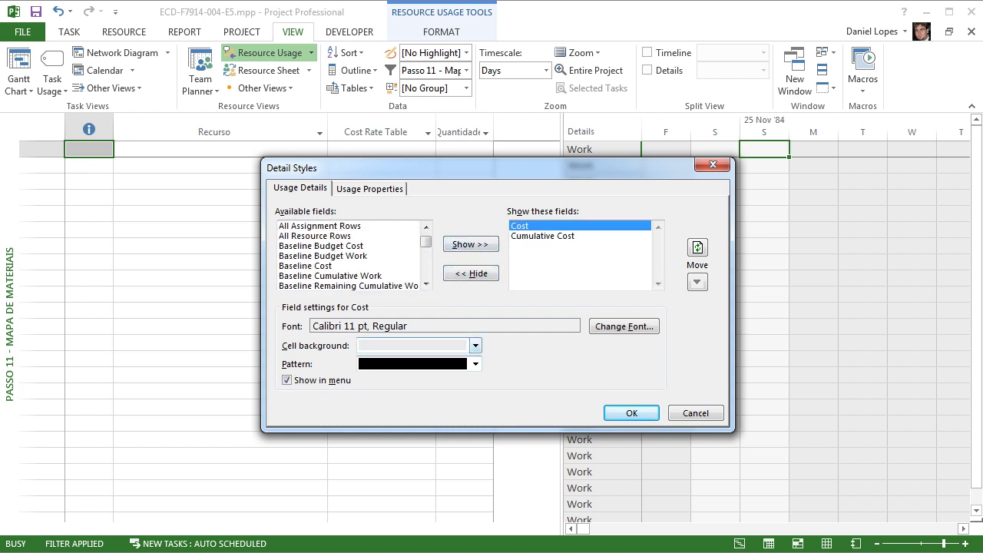
pyautogui.click(481, 397)
pyautogui.click(543, 236)
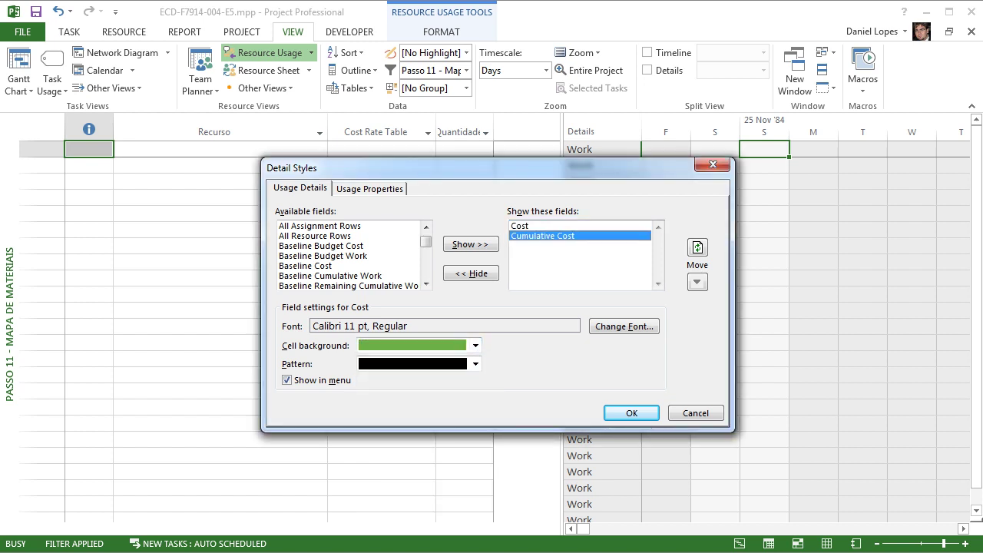
pyautogui.click(475, 345)
pyautogui.click(468, 397)
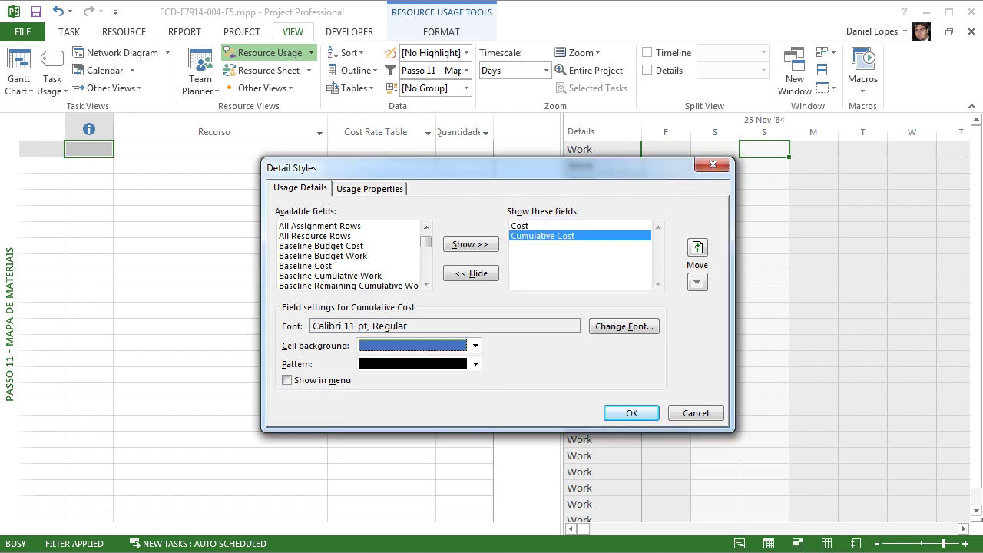
pyautogui.press('Return')
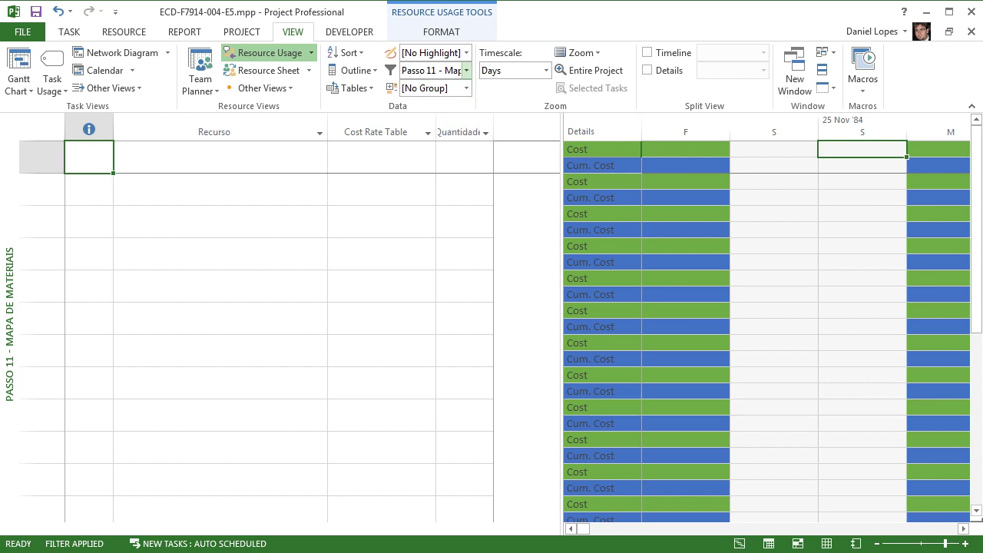
# Review the definition of the Passo 11 - Mapa de Materiais filter without changing it.
pyautogui.click(465, 70)
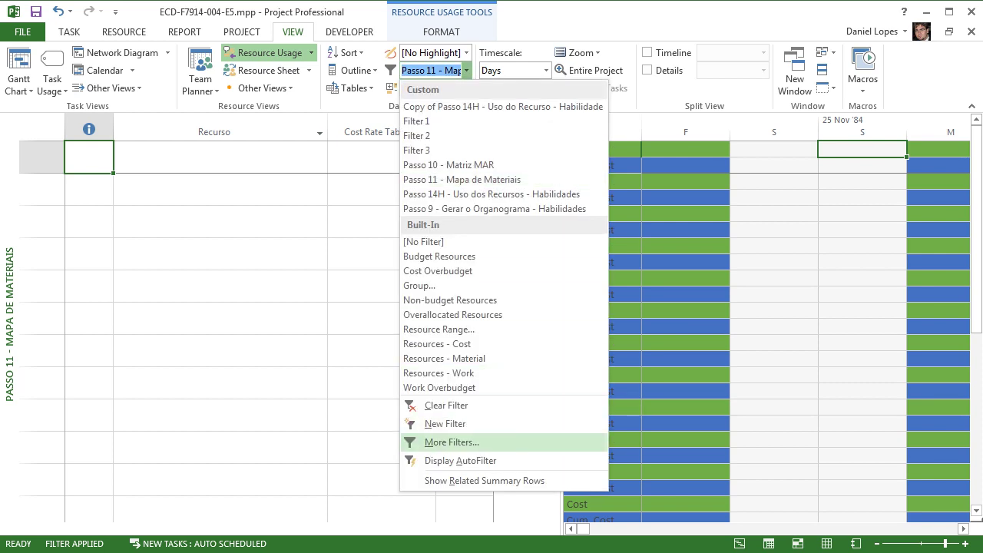
pyautogui.click(451, 443)
pyautogui.click(627, 238)
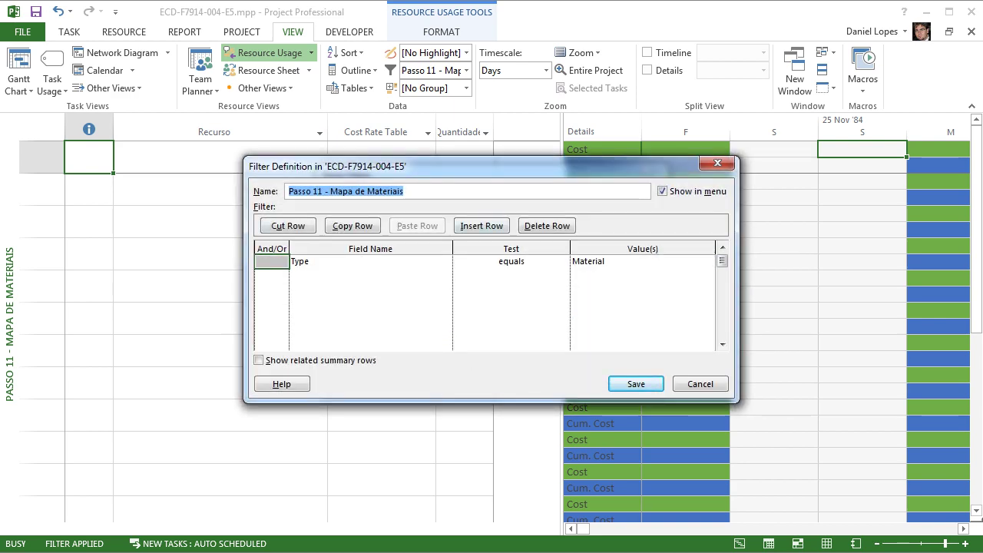
pyautogui.click(642, 262)
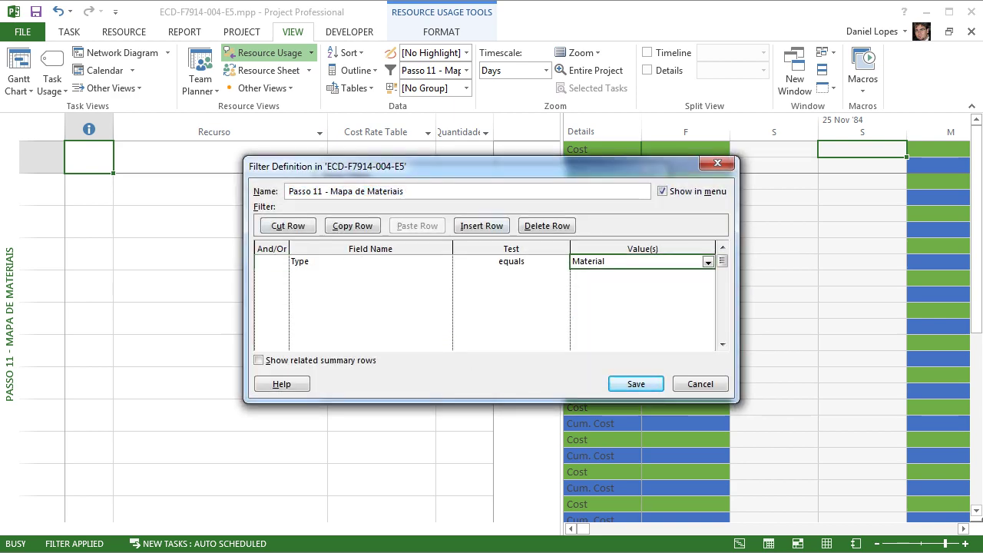
pyautogui.click(700, 384)
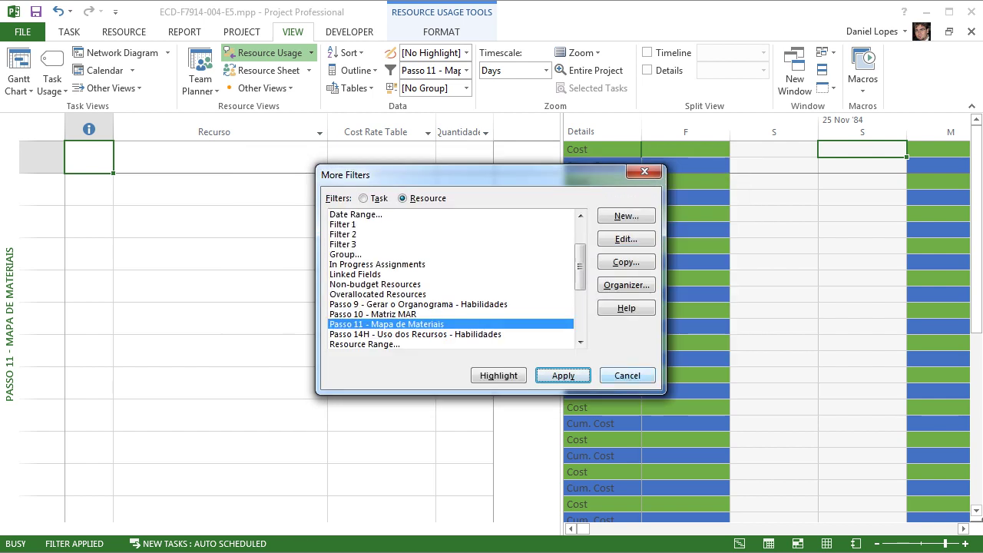
pyautogui.click(627, 375)
# Widen the Quantidade column of the materials table to fit its full heading.
pyautogui.click(230, 189)
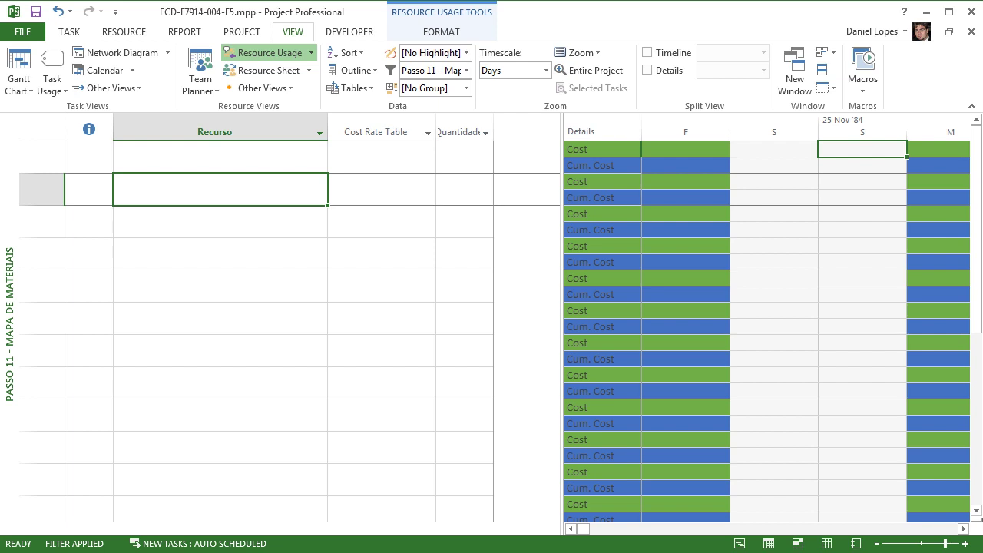
pyautogui.moveTo(493, 132); pyautogui.dragTo(549, 132)
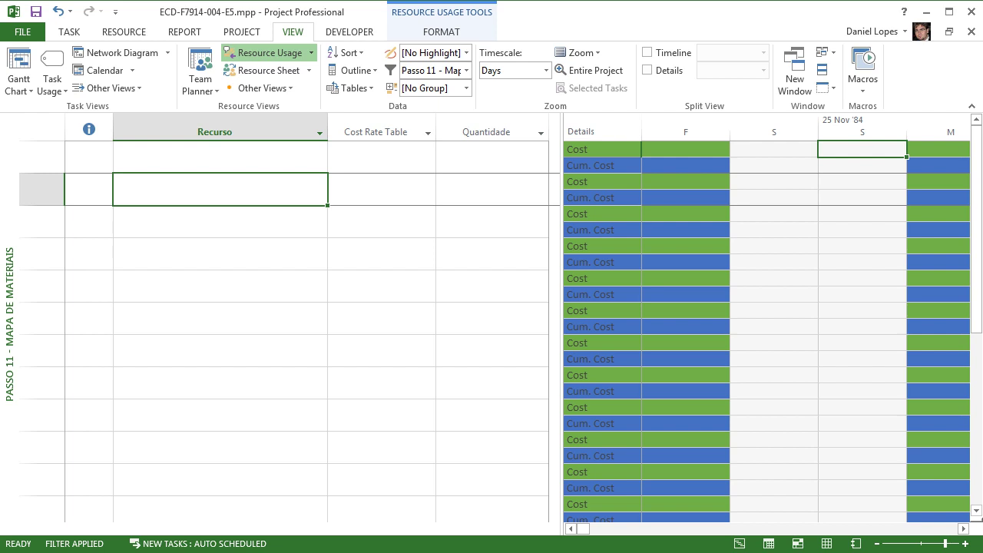
# Switch to the Passo 12 - Gerar o Histograma view and enlarge its resource table and the graph's plotting area.
pyautogui.rightClick(10, 323)
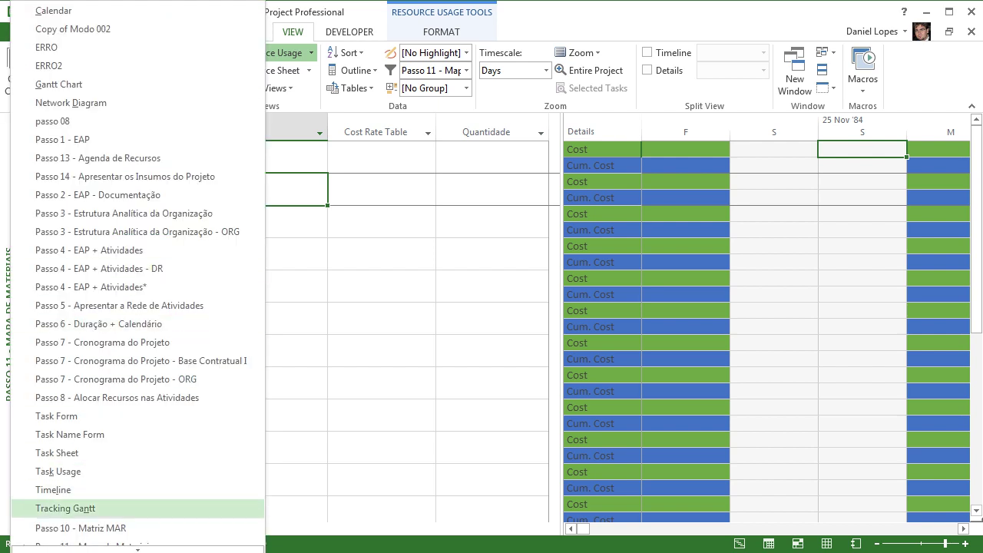
pyautogui.moveTo(137, 549)
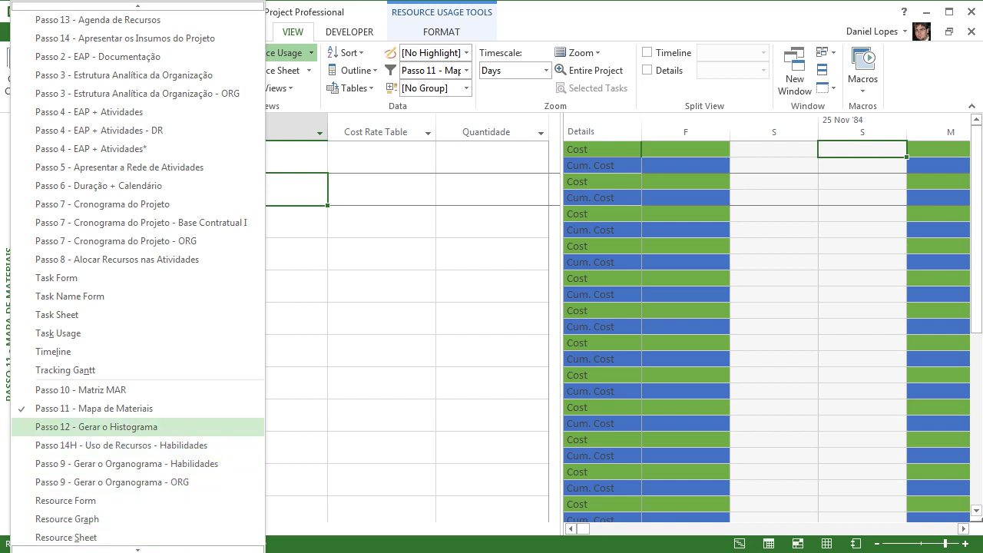
pyautogui.click(96, 426)
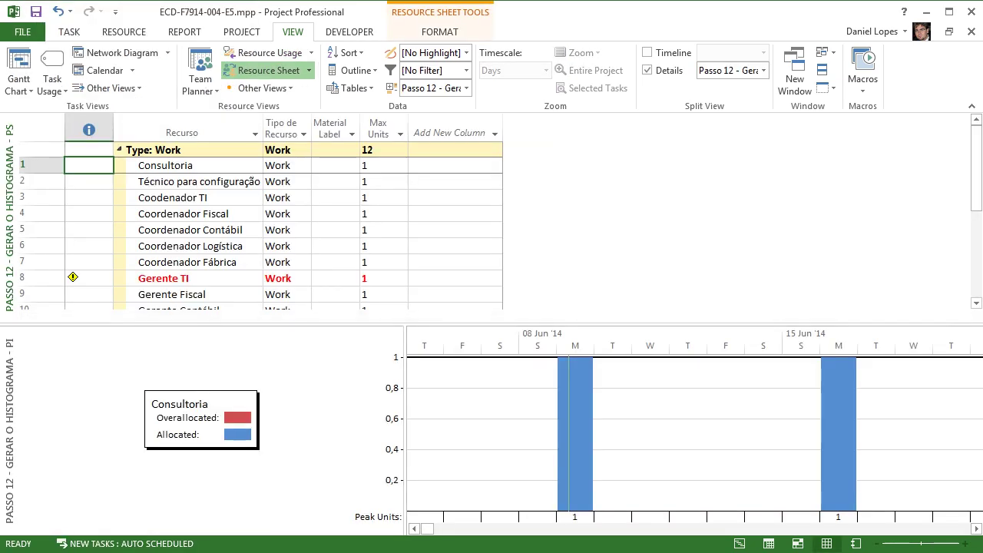
pyautogui.moveTo(492, 324); pyautogui.dragTo(491, 352)
pyautogui.moveTo(406, 446); pyautogui.dragTo(300, 446)
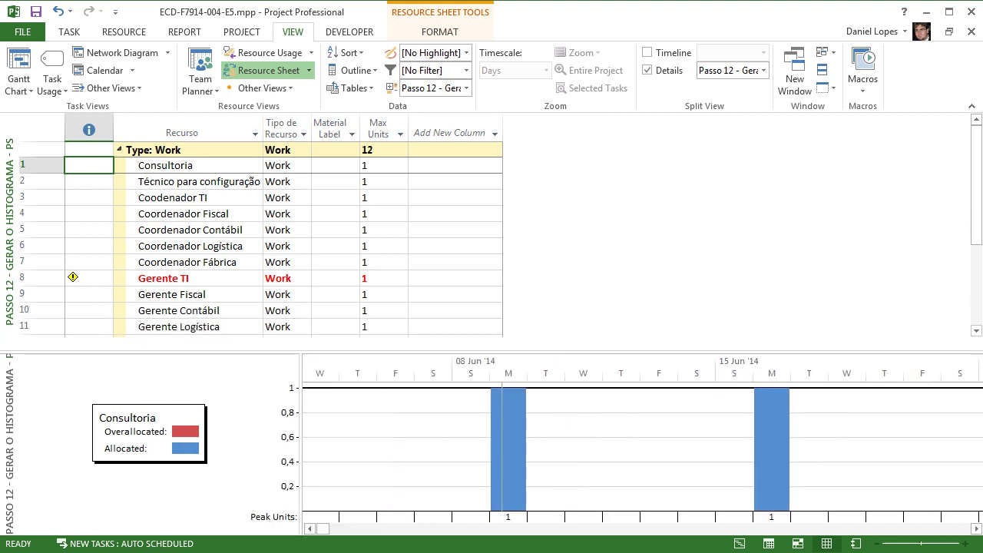
pyautogui.moveTo(976, 181)
pyautogui.mouseDown()
pyautogui.moveTo(975, 259)
pyautogui.moveTo(976, 186)
pyautogui.mouseUp()
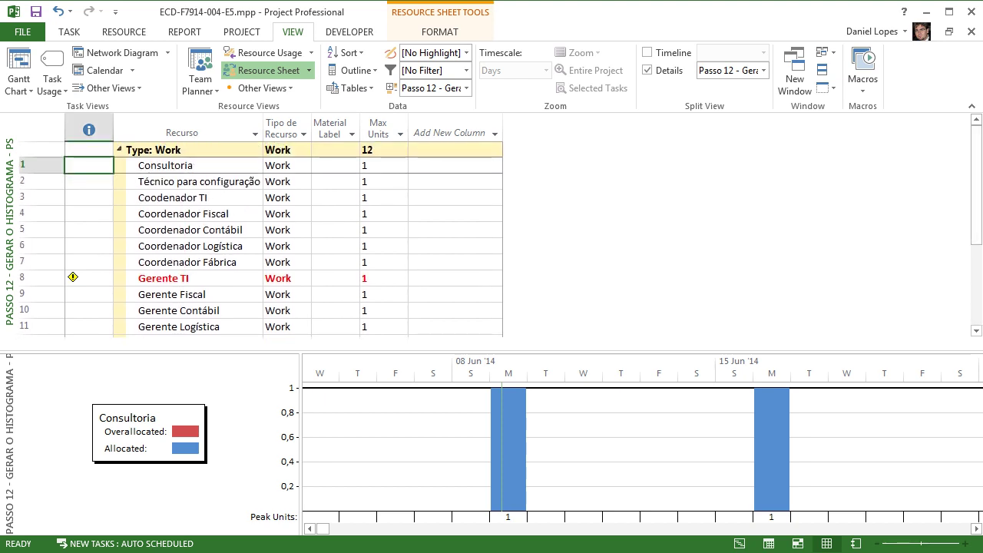
# Examine the overallocation of the Gerente TI resource in the histogram across the project's dates.
pyautogui.click(163, 278)
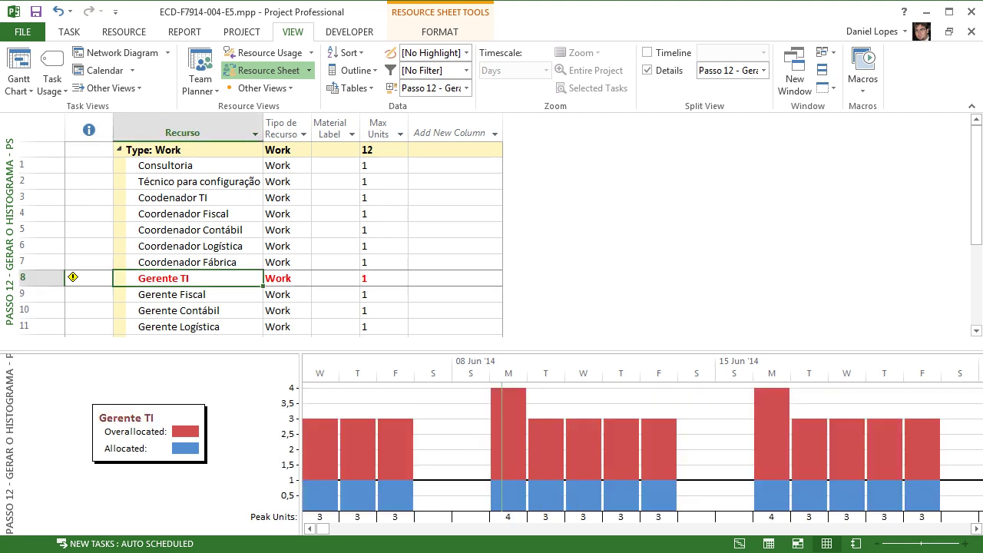
pyautogui.moveTo(74, 278)
pyautogui.click(311, 528)
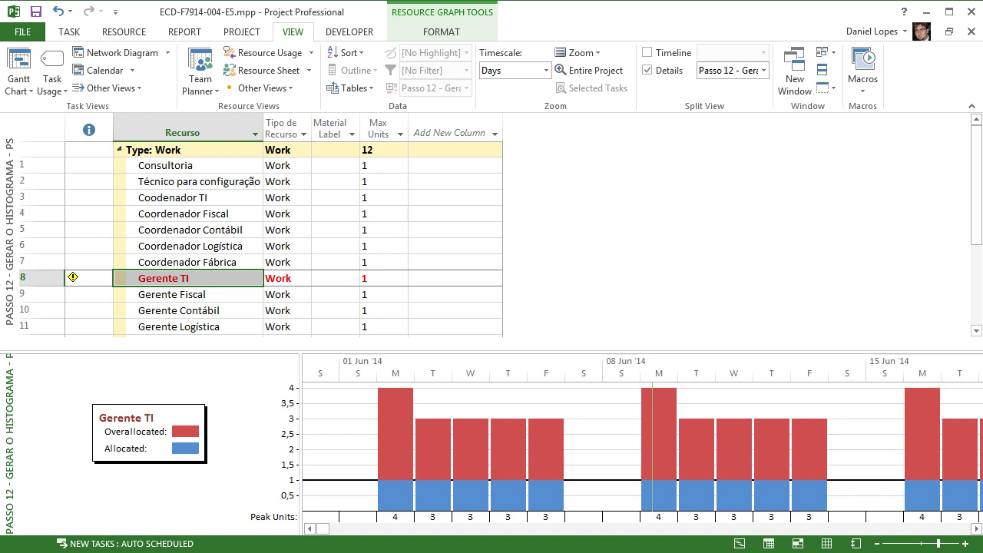
pyautogui.click(976, 528)
pyautogui.click(976, 529)
pyautogui.click(976, 528)
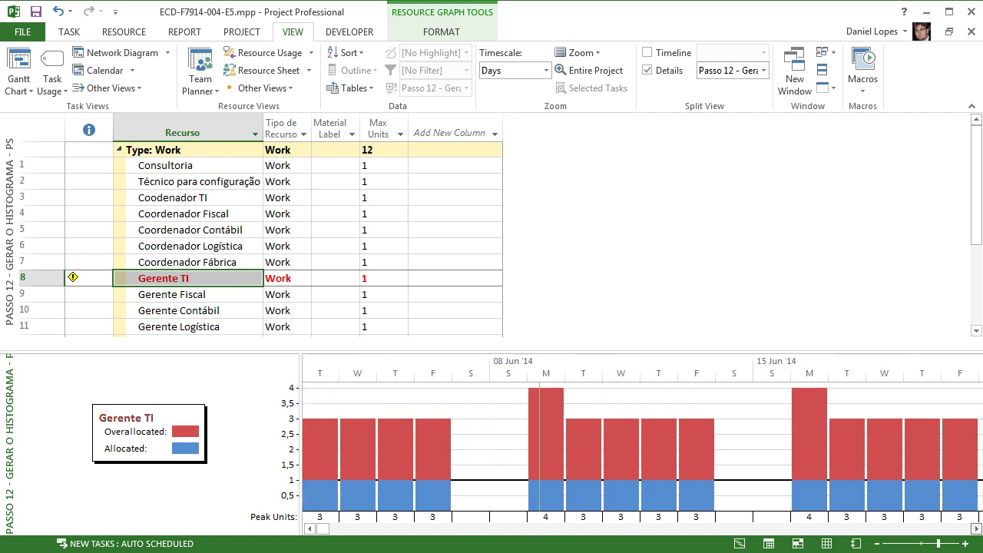
pyautogui.click(976, 528)
pyautogui.click(976, 528)
pyautogui.click(975, 528)
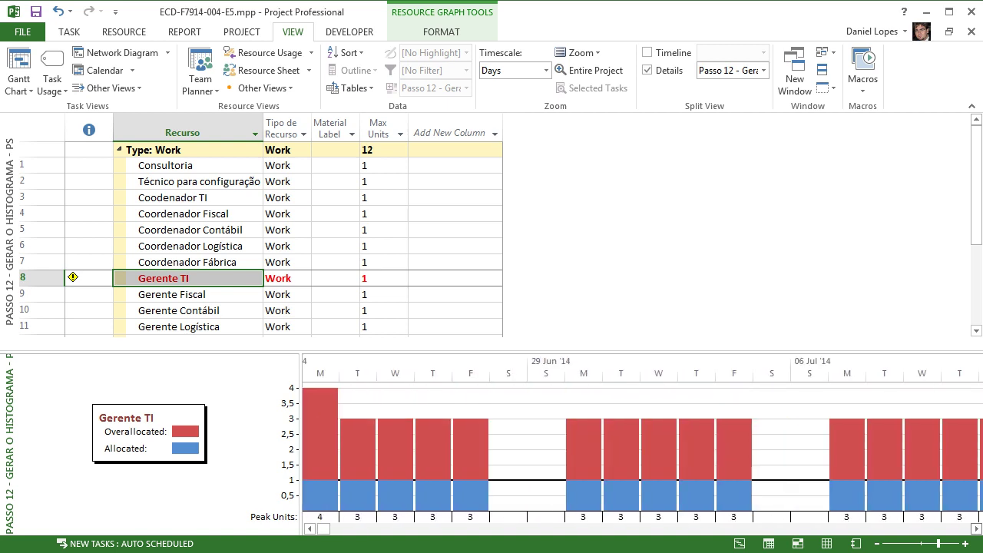
pyautogui.click(975, 528)
pyautogui.moveTo(976, 528); pyautogui.dragTo(977, 528)
pyautogui.moveTo(324, 528); pyautogui.dragTo(695, 528)
pyautogui.moveTo(853, 529); pyautogui.dragTo(320, 529)
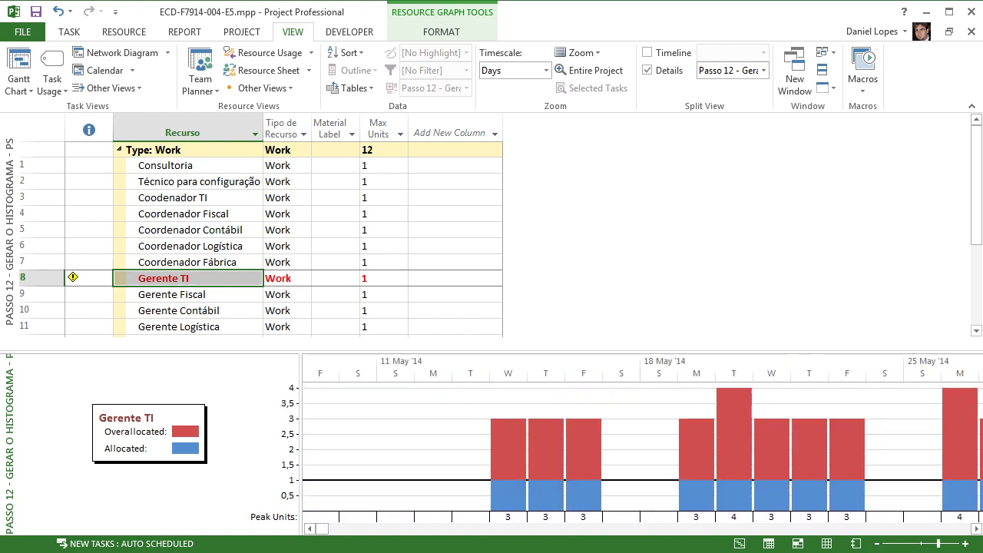
pyautogui.scroll(3, 225, 69)
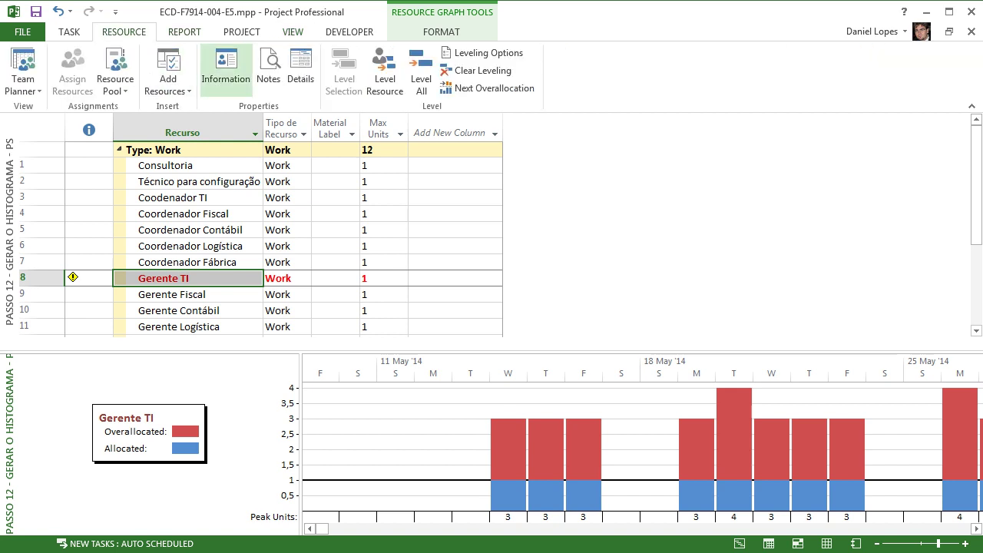
# Step through the successive overallocations of Gerente TI in the histogram and return to the start in mid-May 2014.
pyautogui.click(492, 88)
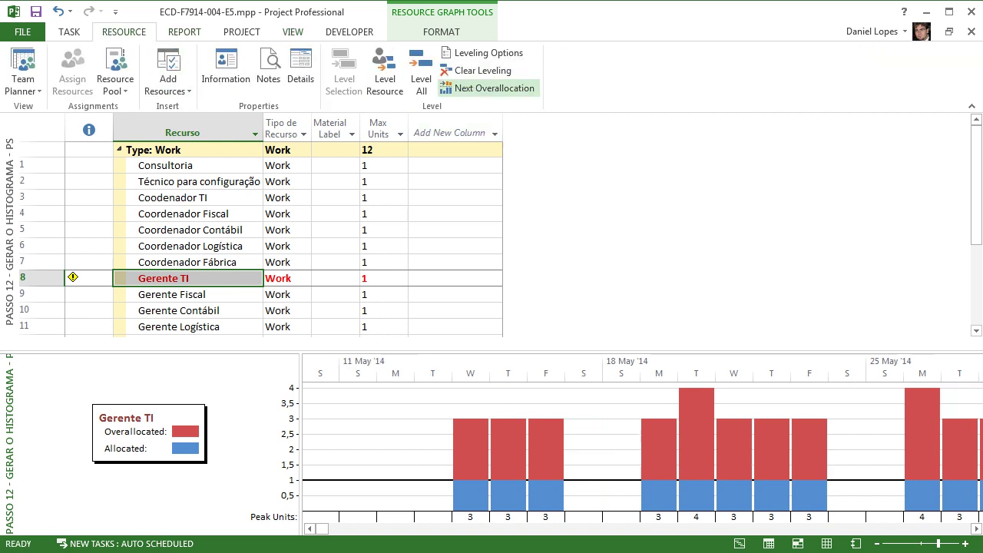
pyautogui.click(491, 88)
pyautogui.click(491, 87)
pyautogui.click(492, 88)
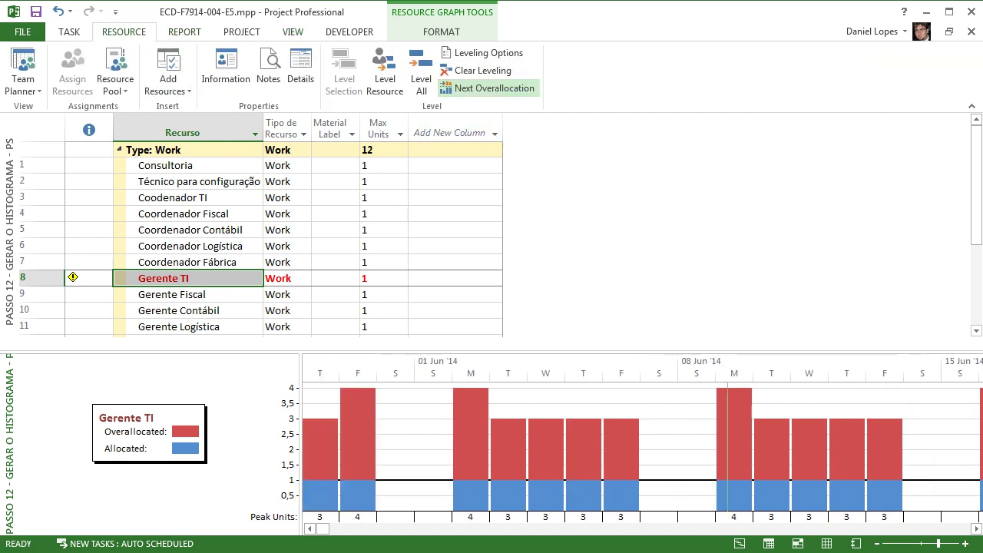
pyautogui.moveTo(323, 528); pyautogui.dragTo(314, 528)
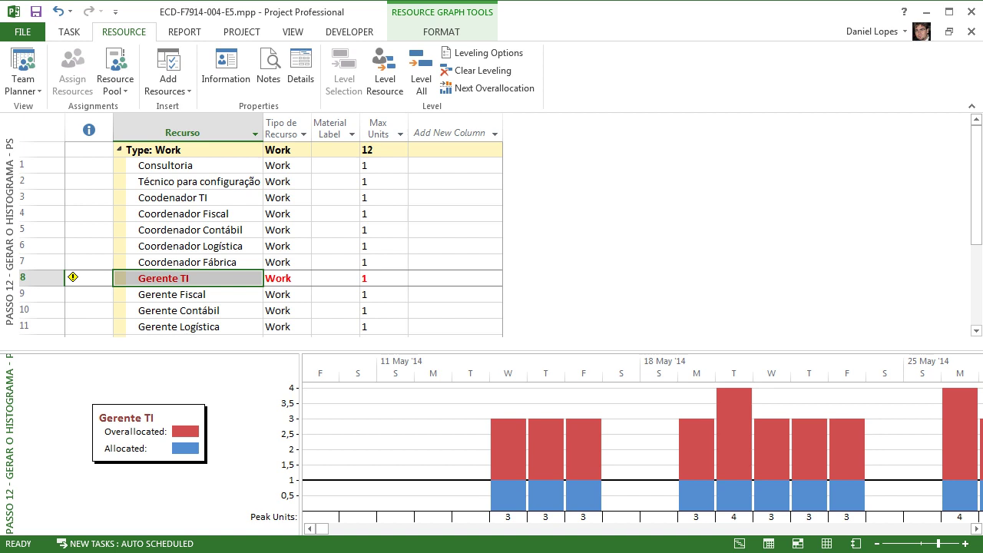
# Select the Max Units value of Gerente TI and review the Resource Leveling options without changing them.
pyautogui.click(379, 278)
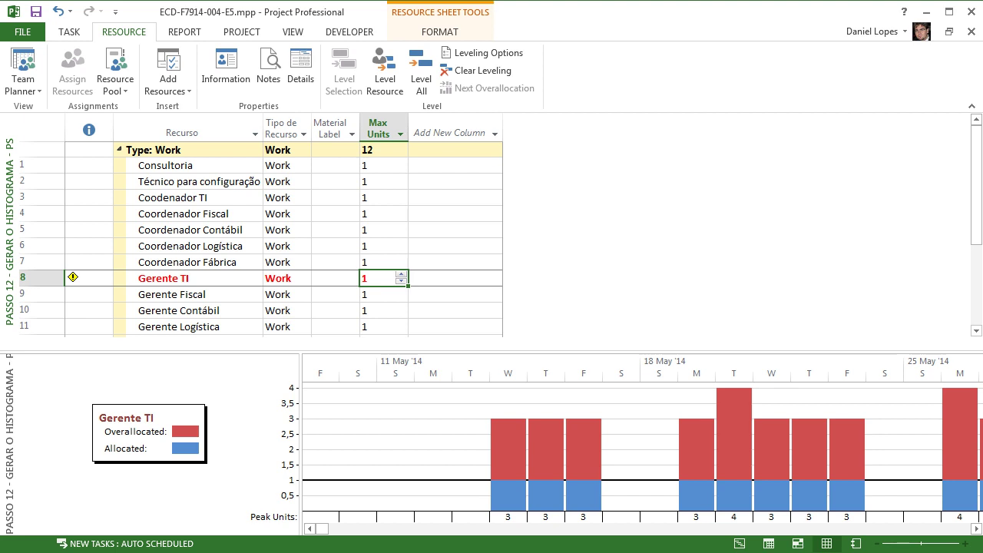
pyautogui.click(485, 52)
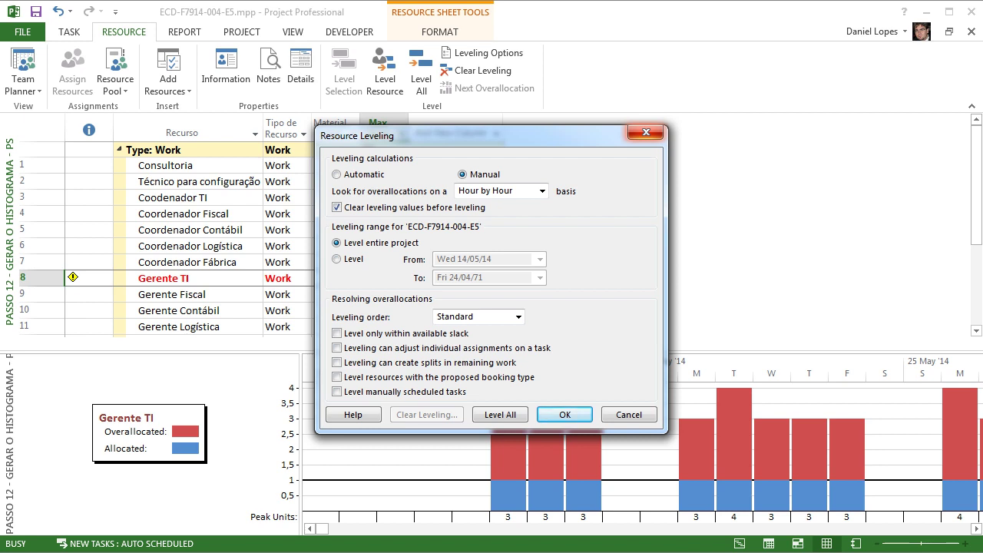
pyautogui.click(645, 132)
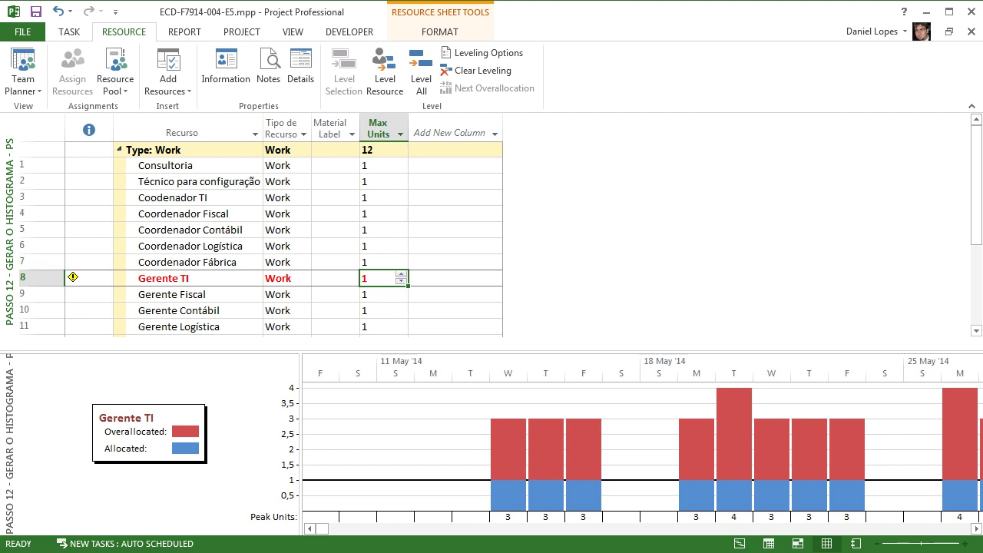
# Switch to the Passo 13 - Agenda de Recursos view, showing only the tasks that use Gerente TI.
pyautogui.rightClick(9, 260)
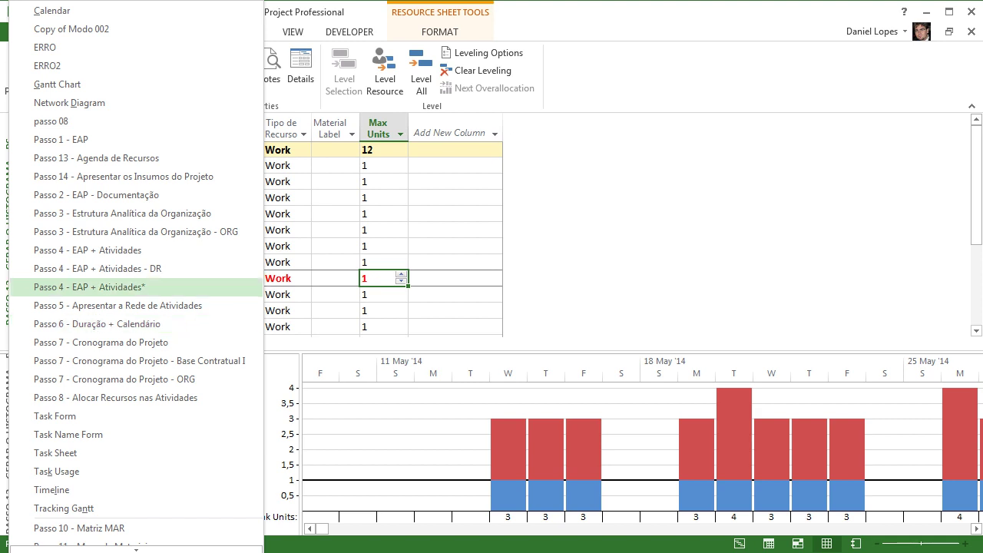
pyautogui.click(97, 158)
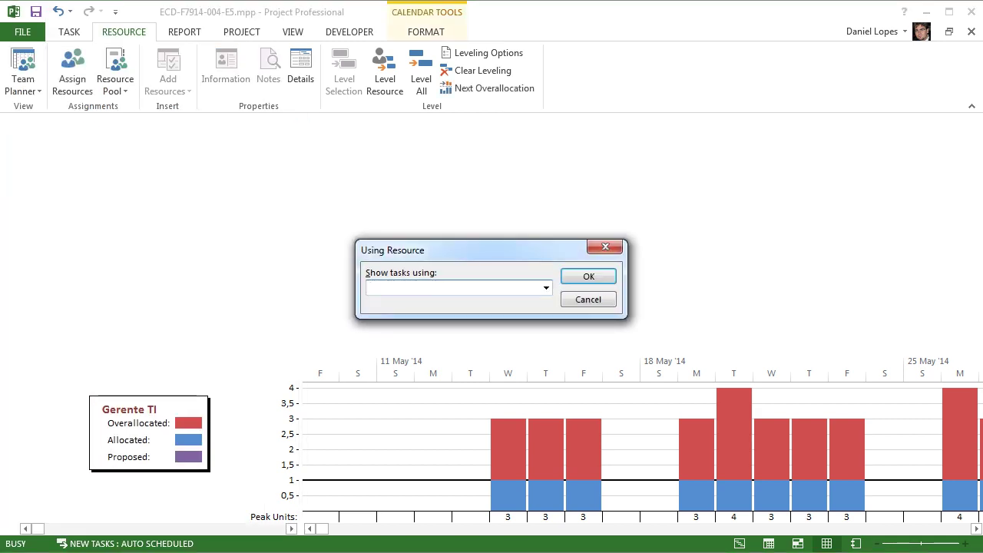
pyautogui.click(545, 288)
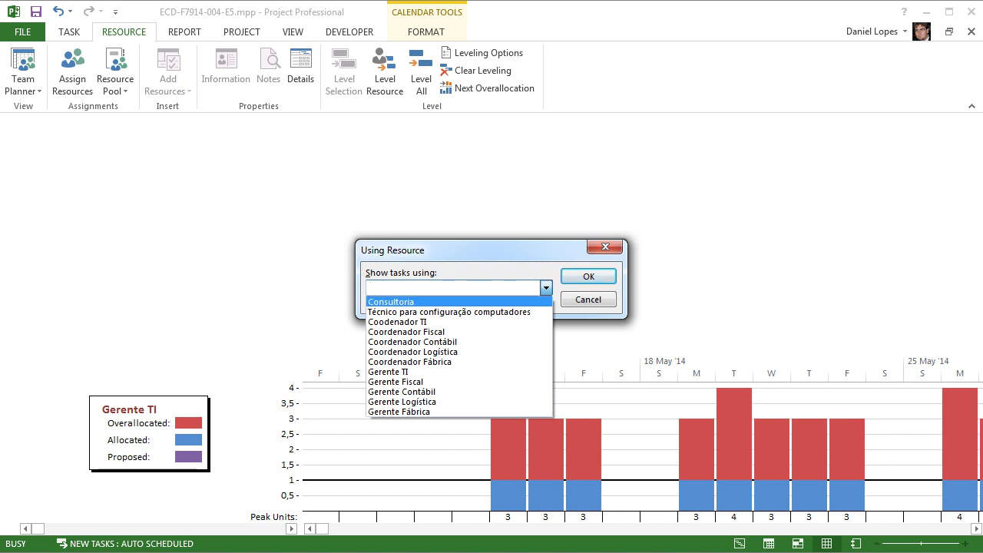
pyautogui.click(388, 371)
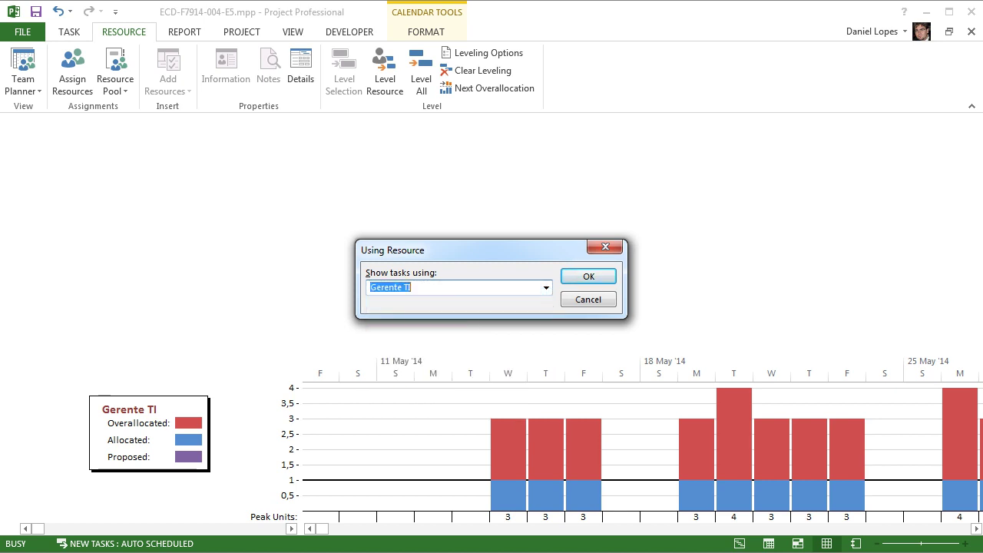
pyautogui.press('Return')
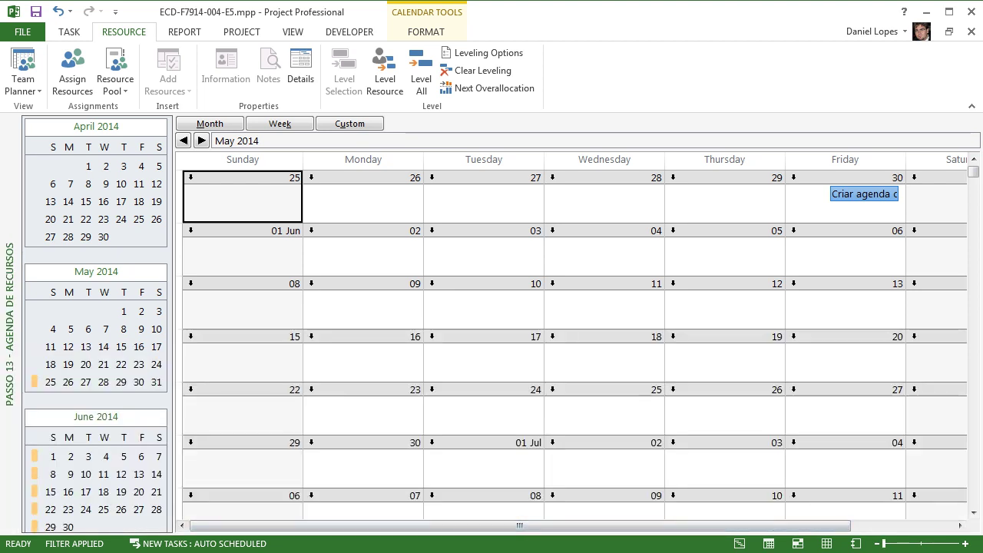
# Browse the days and weeks of the resource calendar and select Friday, 30 May 2014.
pyautogui.press('Right')
pyautogui.press('Right')
pyautogui.press('Right')
pyautogui.press('Right')
pyautogui.press('Right')
pyautogui.press('Right')
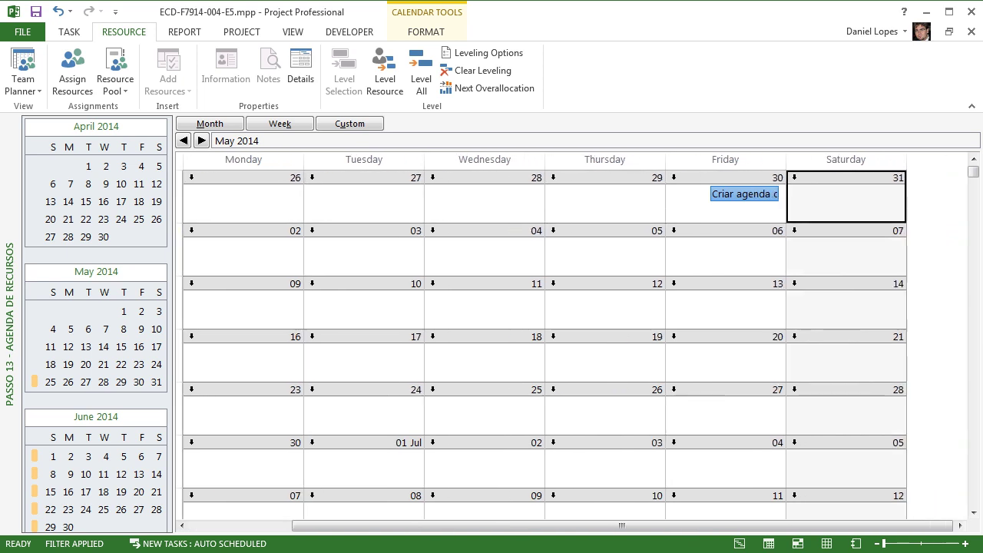
pyautogui.press('Left')
pyautogui.press('Right')
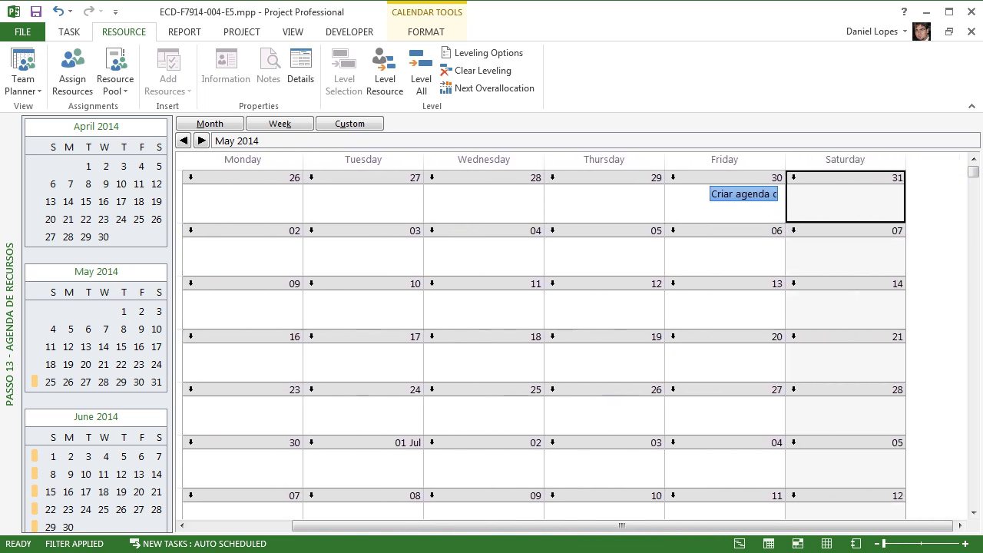
pyautogui.press('Left')
pyautogui.press('Down')
pyautogui.press('Down')
pyautogui.press('Down')
pyautogui.press('Down')
pyautogui.press('Down')
pyautogui.press('Down')
pyautogui.press('Down')
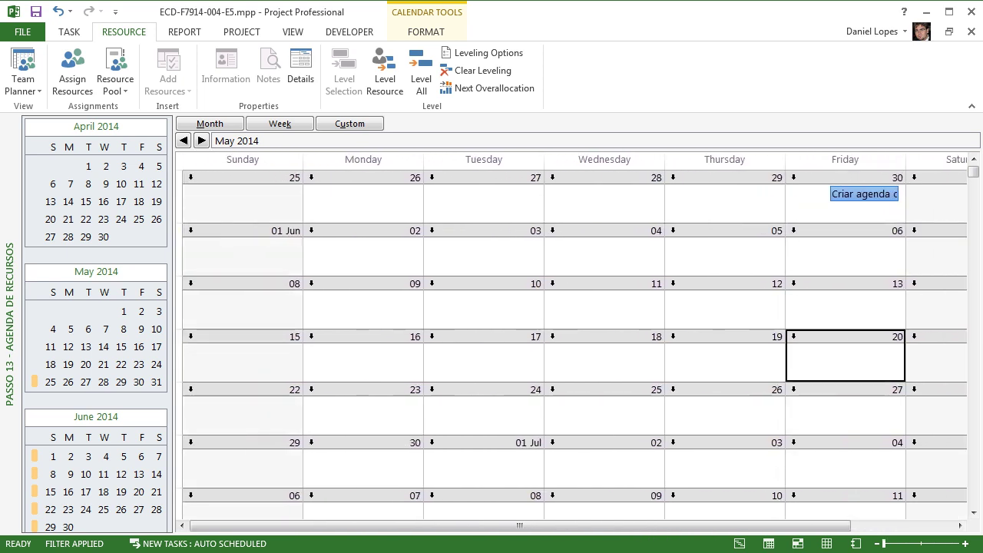
pyautogui.press('Up')
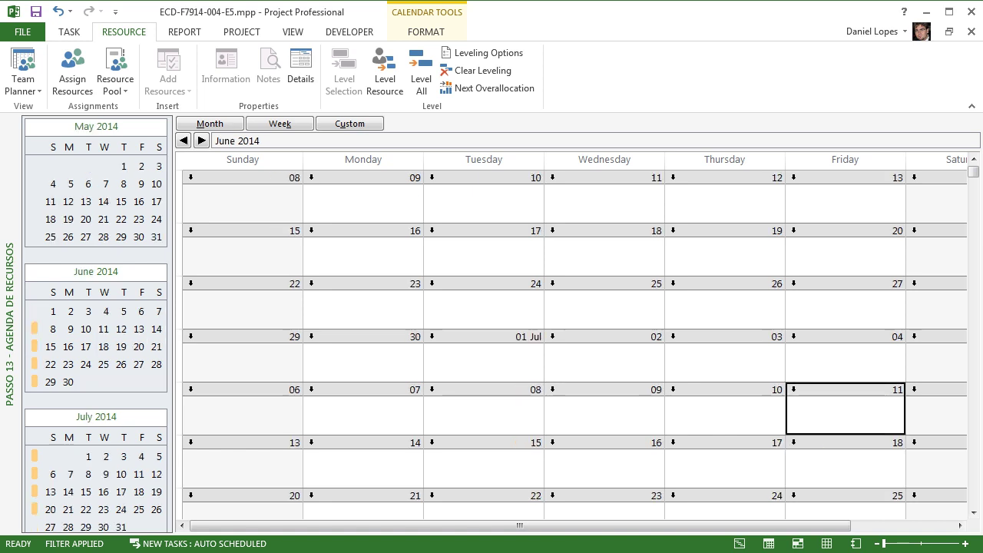
pyautogui.press('pageup')
pyautogui.press('Down')
pyautogui.press('Down')
pyautogui.press('Down')
pyautogui.press('Down')
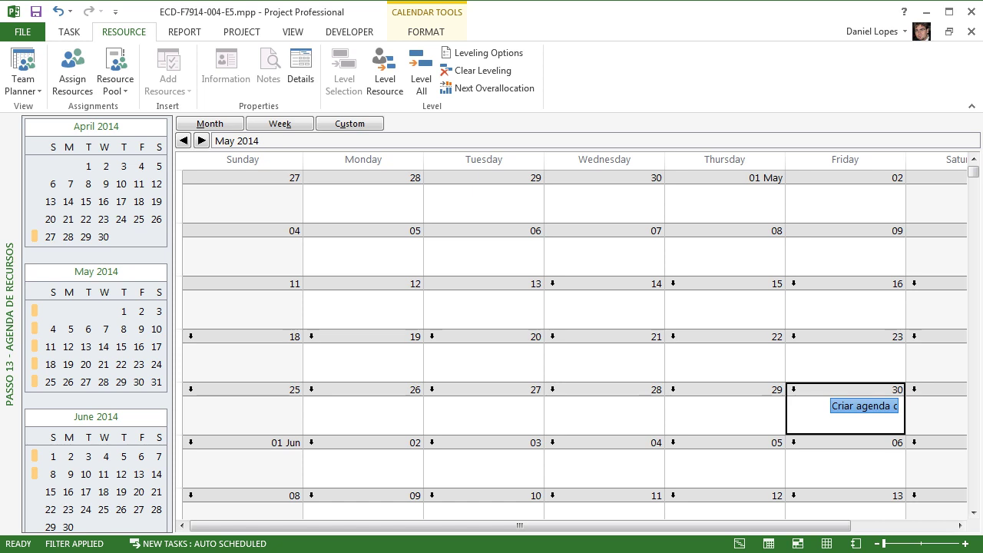
# Review the Task Information of the task scheduled on 30 May without changing it.
pyautogui.press('Tab')
pyautogui.hotkey('shift', 'F2')
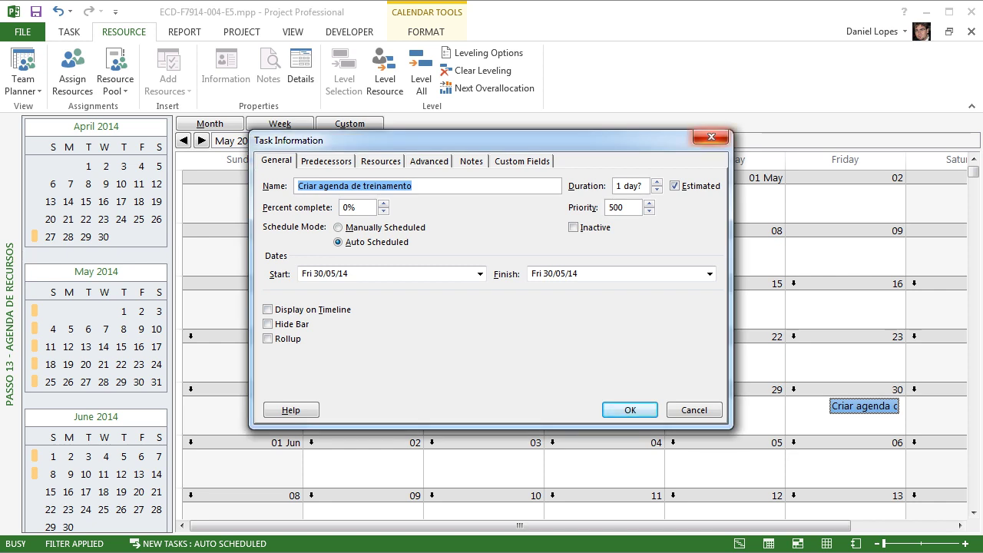
pyautogui.click(711, 136)
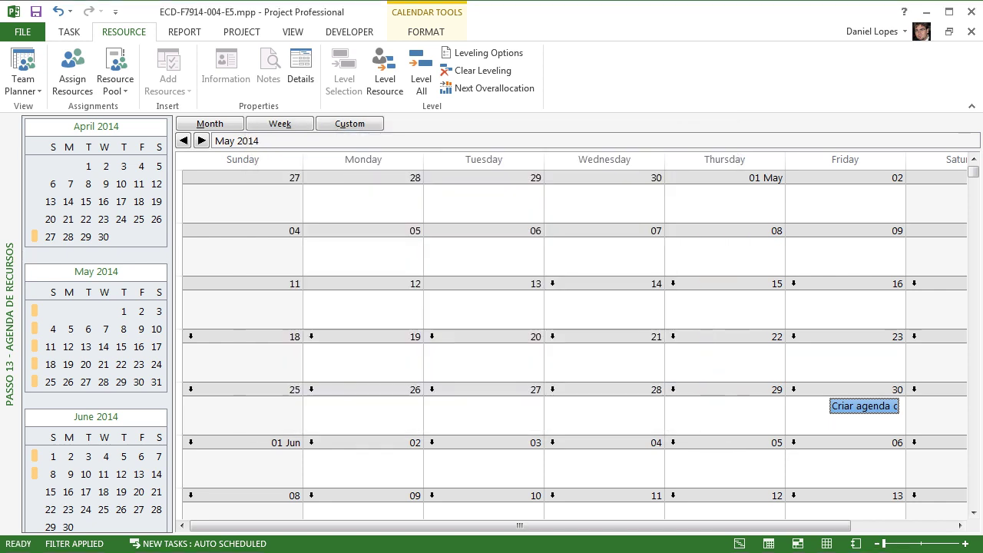
# Look through the following months of the resource calendar up to November 2014 for Gerente TI's scheduled tasks.
pyautogui.click(973, 512)
pyautogui.click(972, 512)
pyautogui.click(973, 512)
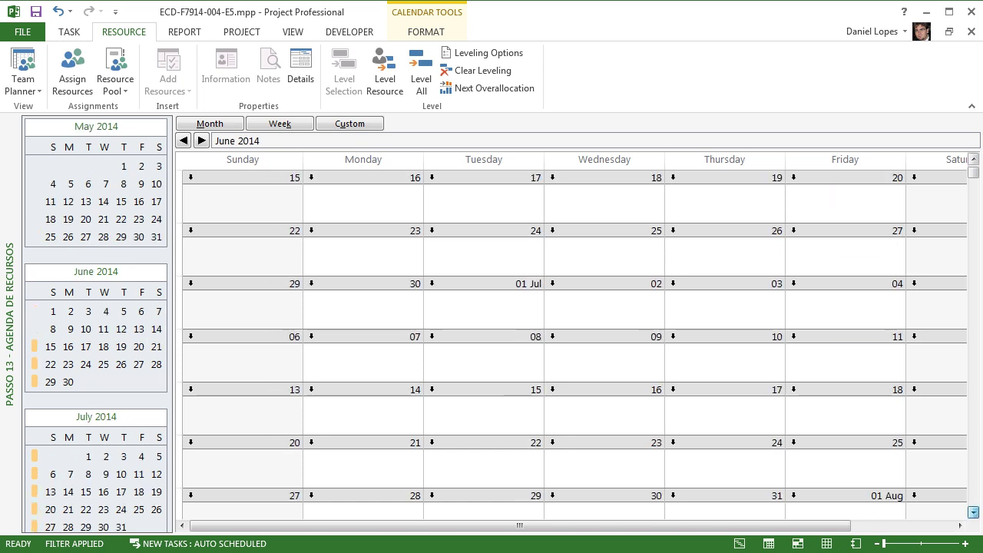
pyautogui.scroll(-5, 973, 513)
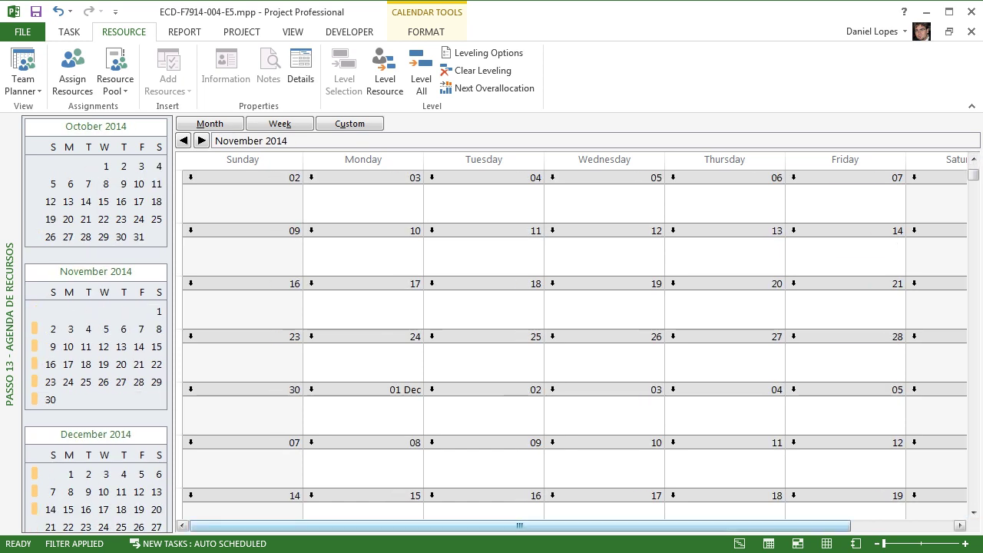
pyautogui.moveTo(519, 525)
pyautogui.mouseDown()
pyautogui.moveTo(605, 525)
pyautogui.moveTo(519, 525)
pyautogui.mouseUp()
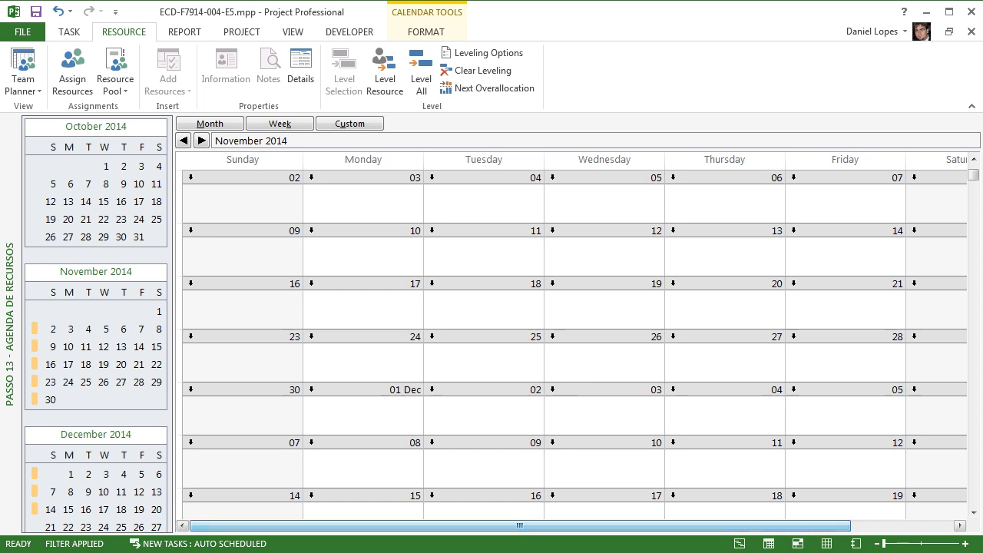
# Switch to the Passo 8 - Alocar Recursos nas Atividades view and check the resource assignments from the first task.
pyautogui.rightClick(13, 324)
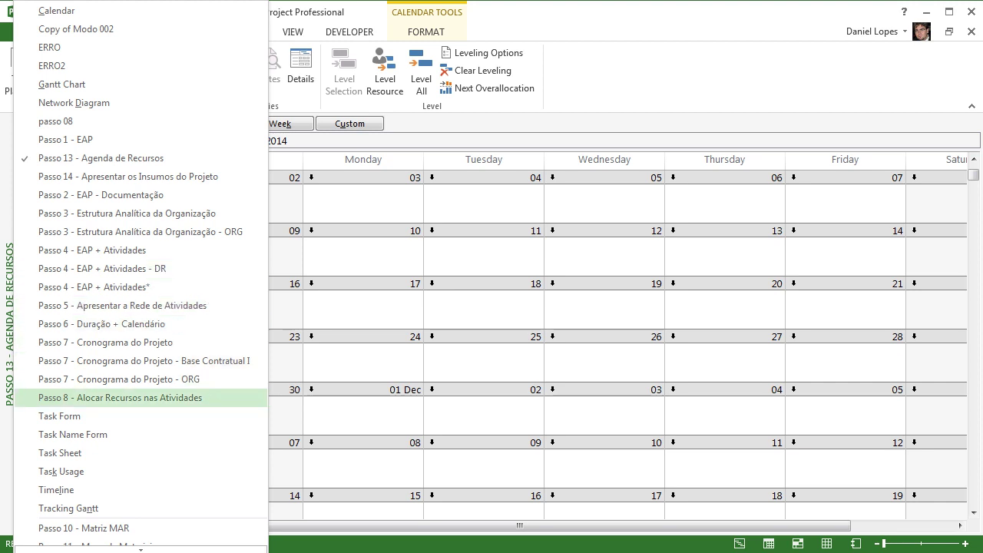
pyautogui.click(120, 397)
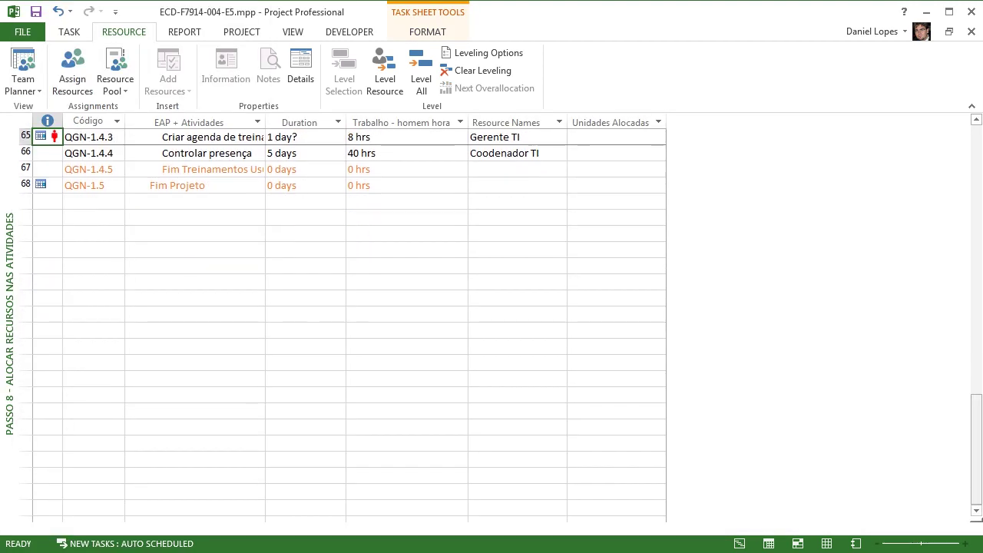
pyautogui.scroll(19, 349, 326)
pyautogui.scroll(1, 346, 323)
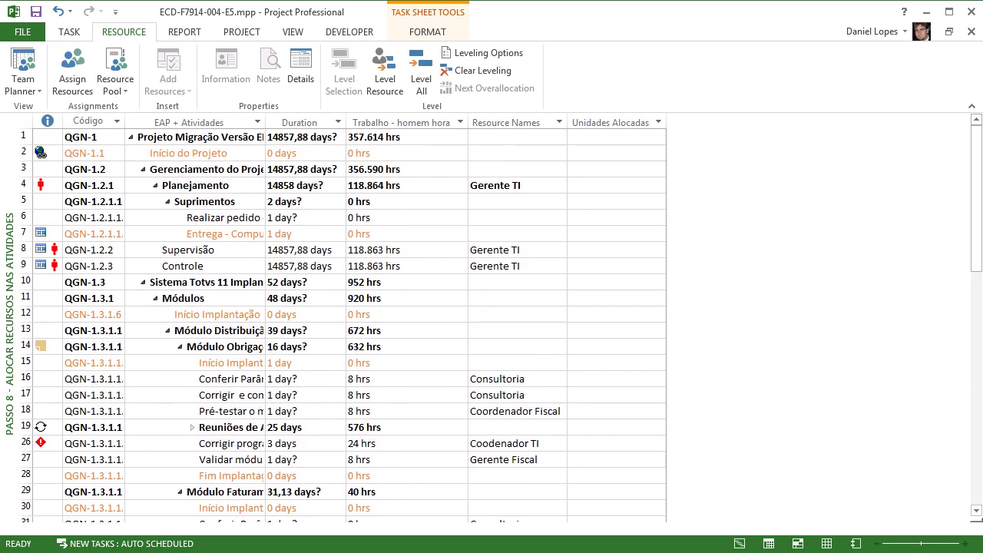
# Switch to the Passo 6 - Duração + Calendário view and check the duration and start date of the Planejamento task.
pyautogui.rightClick(7, 324)
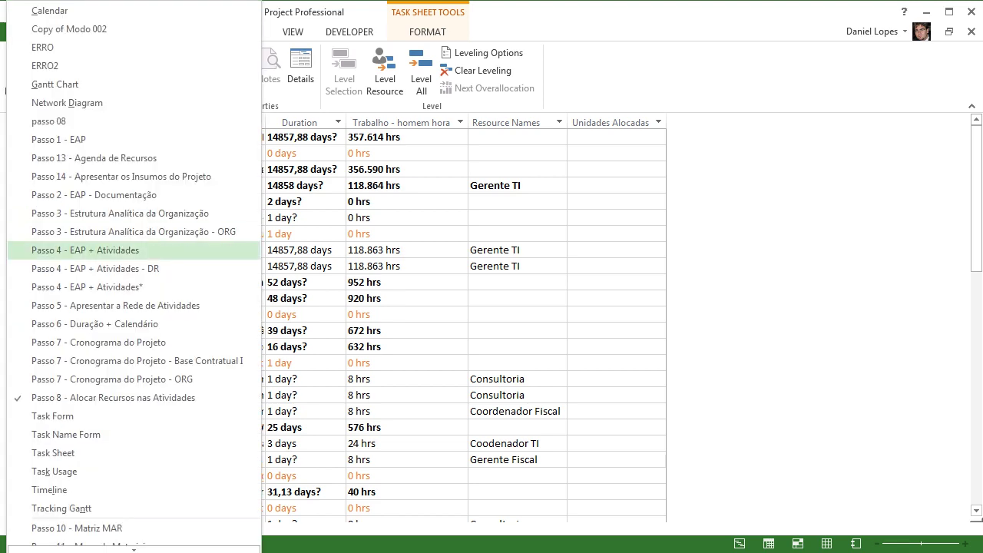
pyautogui.click(95, 323)
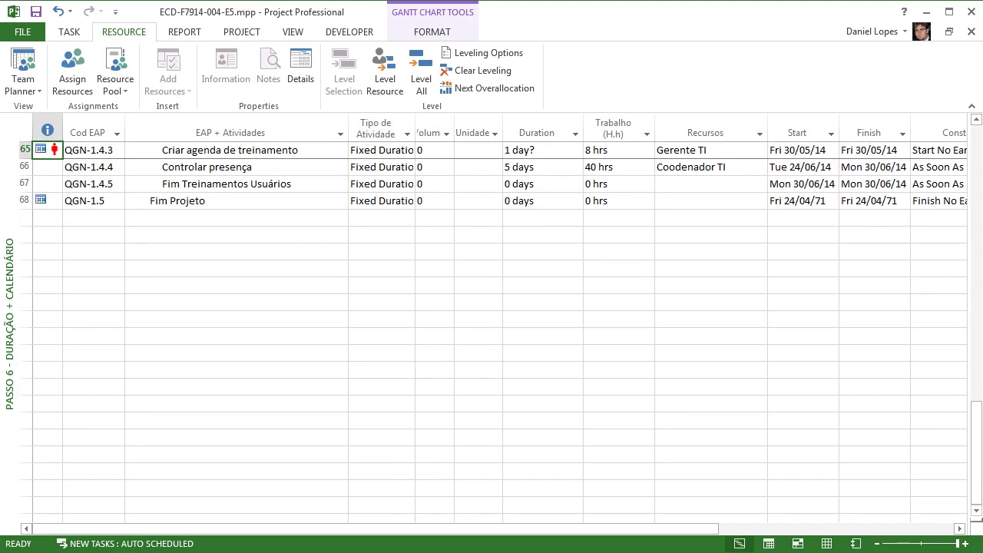
pyautogui.moveTo(976, 453); pyautogui.dragTo(976, 173)
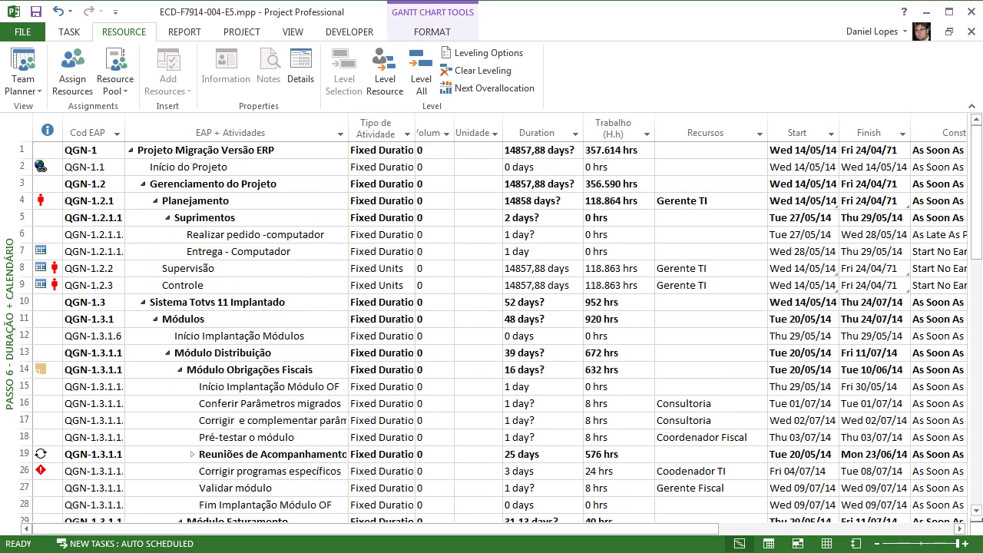
pyautogui.click(237, 200)
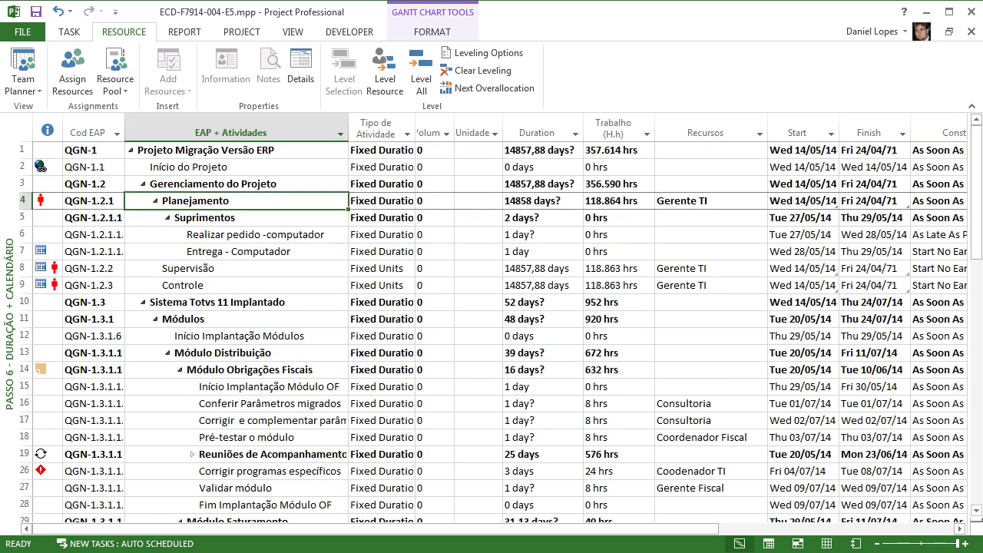
pyautogui.click(542, 200)
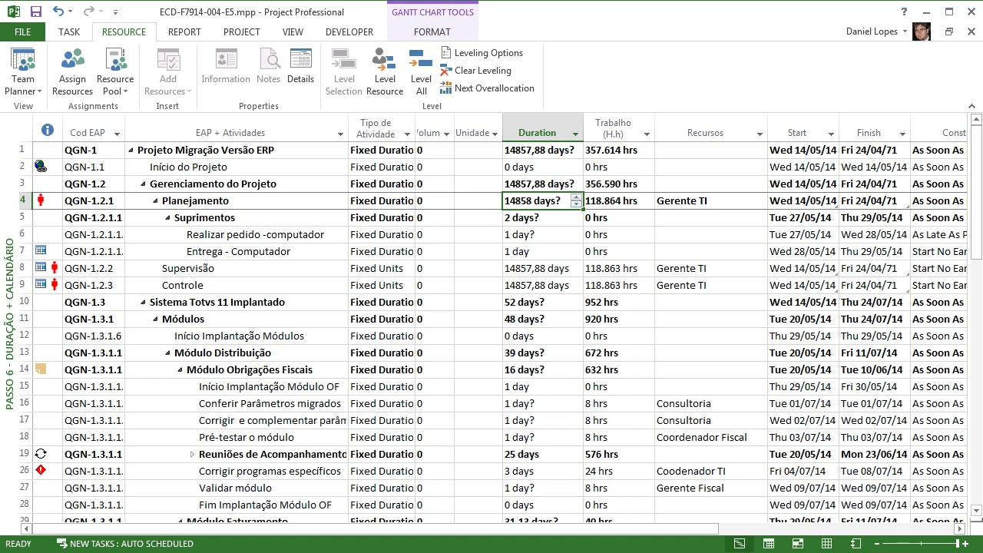
pyautogui.click(799, 200)
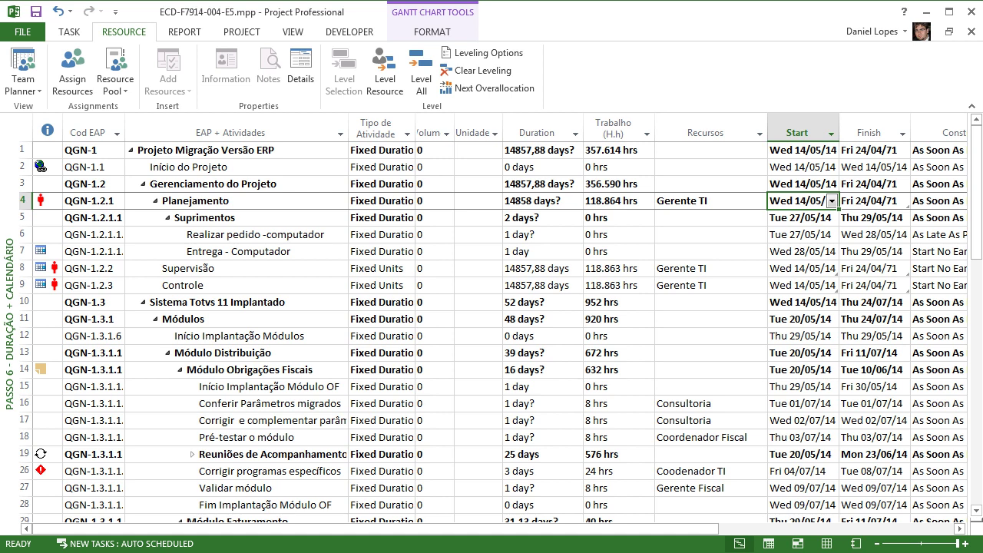
# Return to the Passo 13 - Agenda de Recursos view, filtered to the tasks of Gerente TI.
pyautogui.rightClick(7, 246)
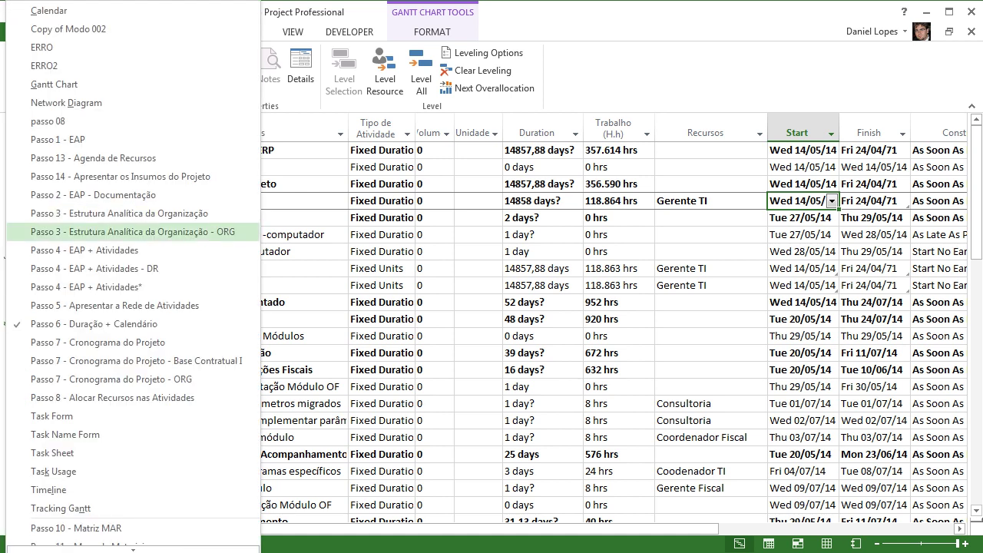
pyautogui.click(88, 158)
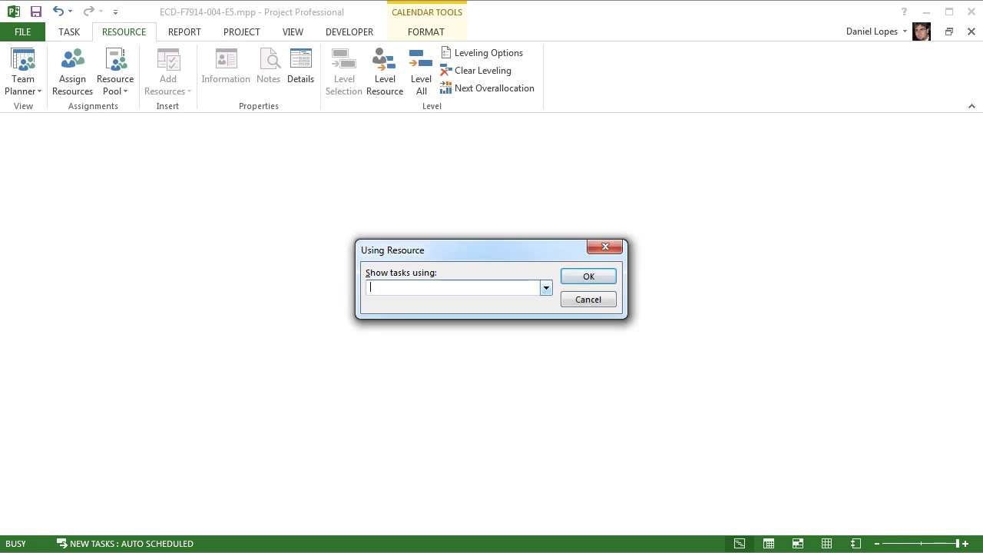
pyautogui.click(546, 287)
pyautogui.click(409, 362)
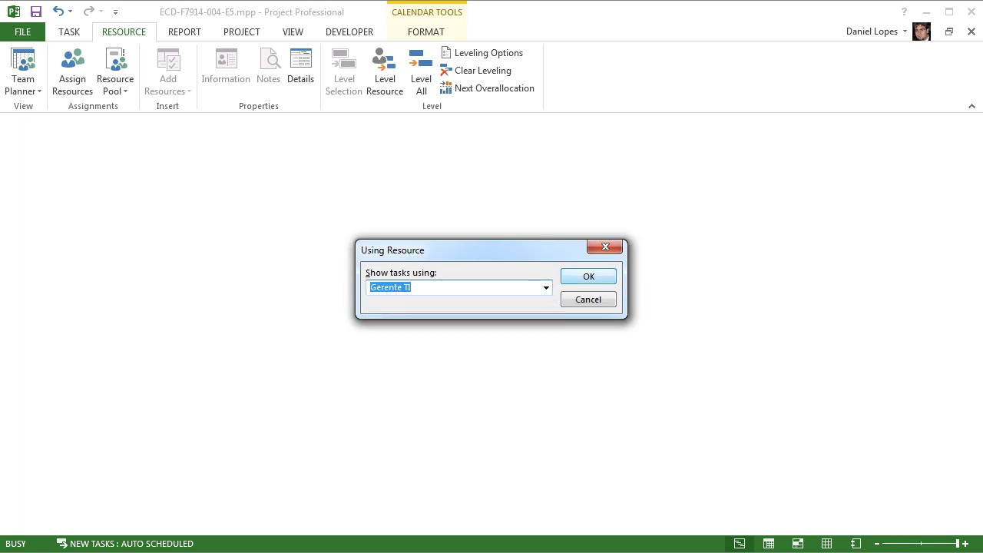
pyautogui.click(588, 276)
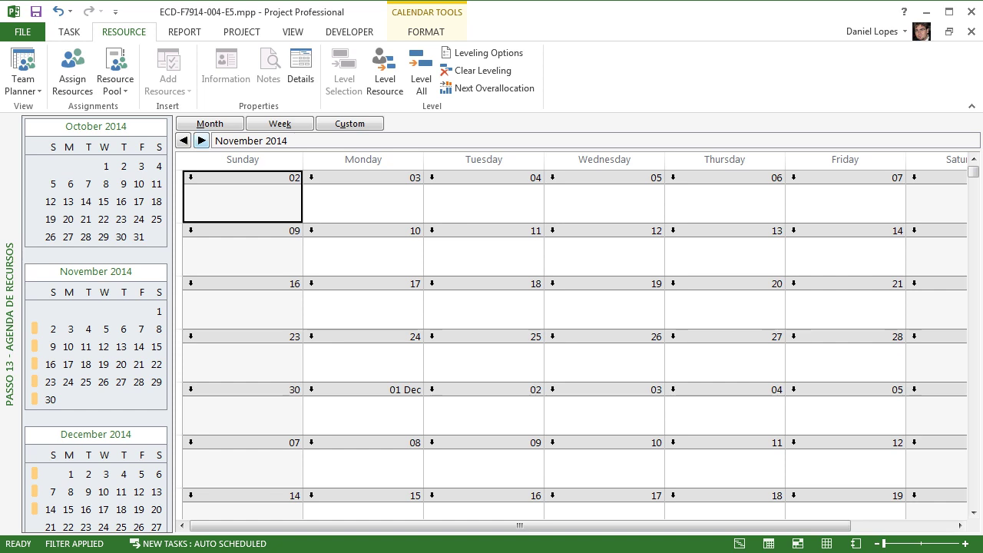
# Page the resource calendar back from November to June 2014.
pyautogui.click(182, 140)
pyautogui.click(183, 140)
pyautogui.click(183, 140)
pyautogui.click(182, 140)
pyautogui.click(183, 140)
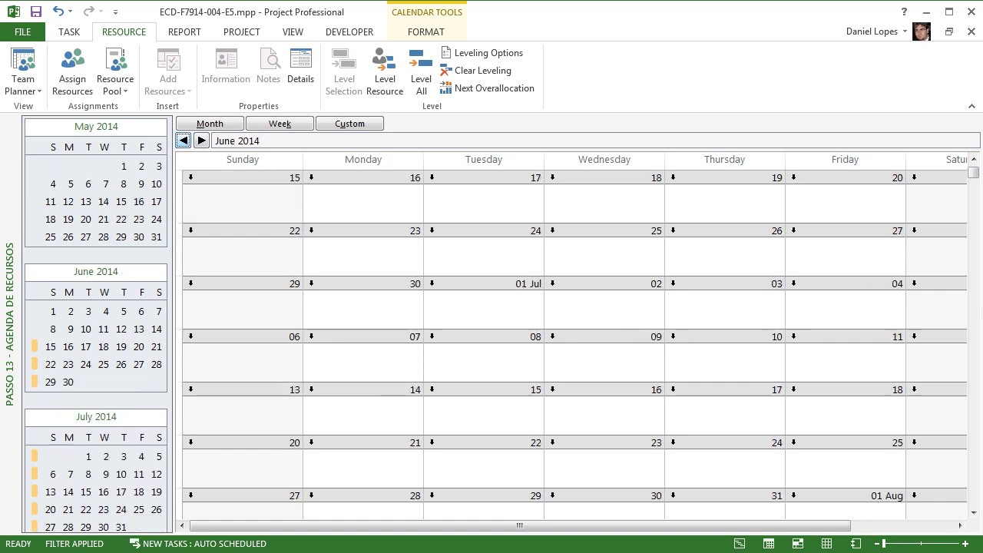
# Page the resource calendar back to April 2014 and select the Criar agenda task on 30 May.
pyautogui.click(183, 140)
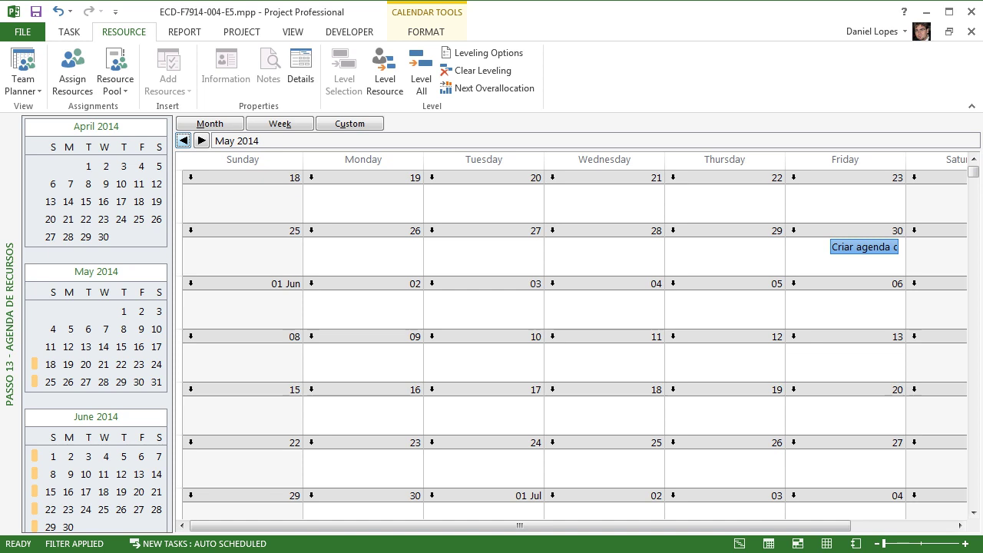
pyautogui.click(183, 141)
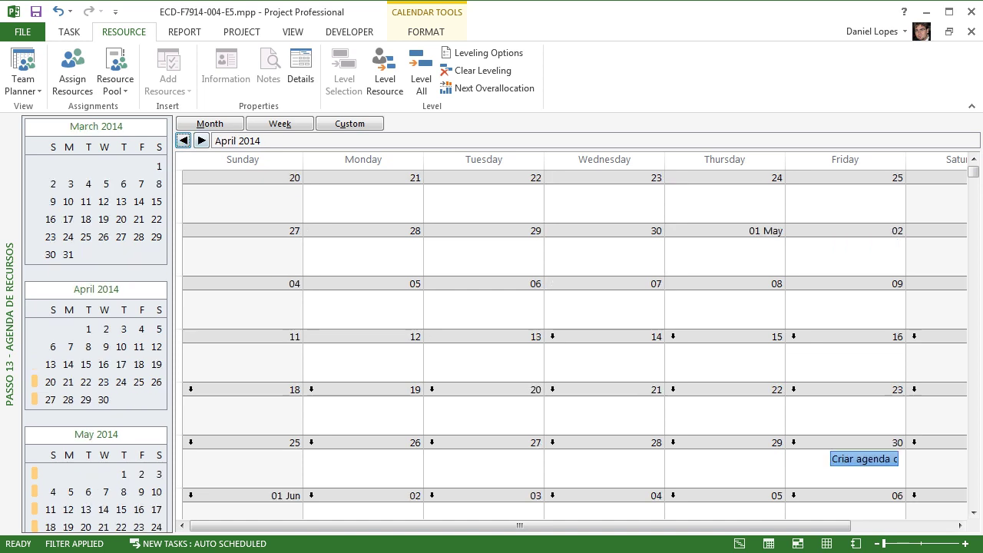
pyautogui.click(863, 460)
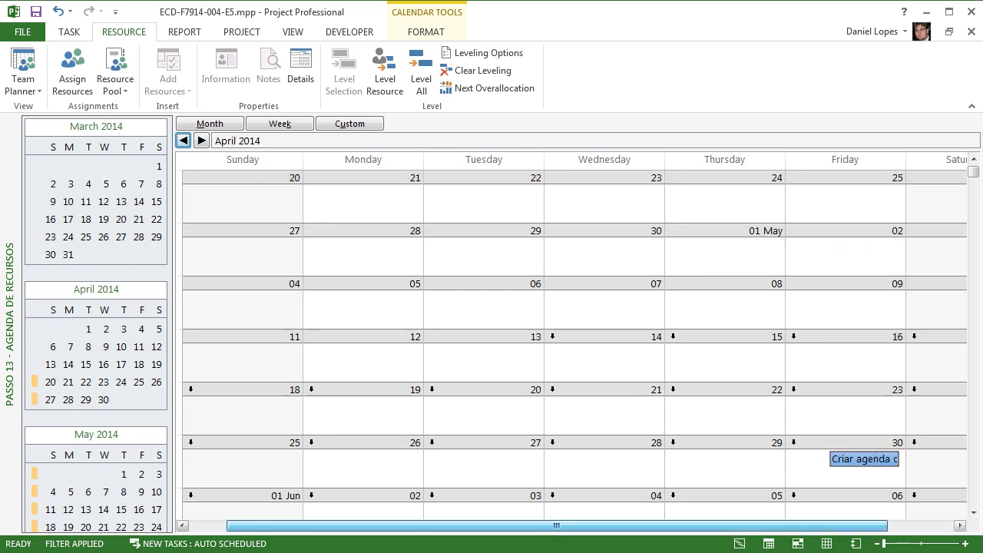
# Page Gerente TI's calendar forward month by month to November 2014 to check for scheduled tasks.
pyautogui.click(201, 141)
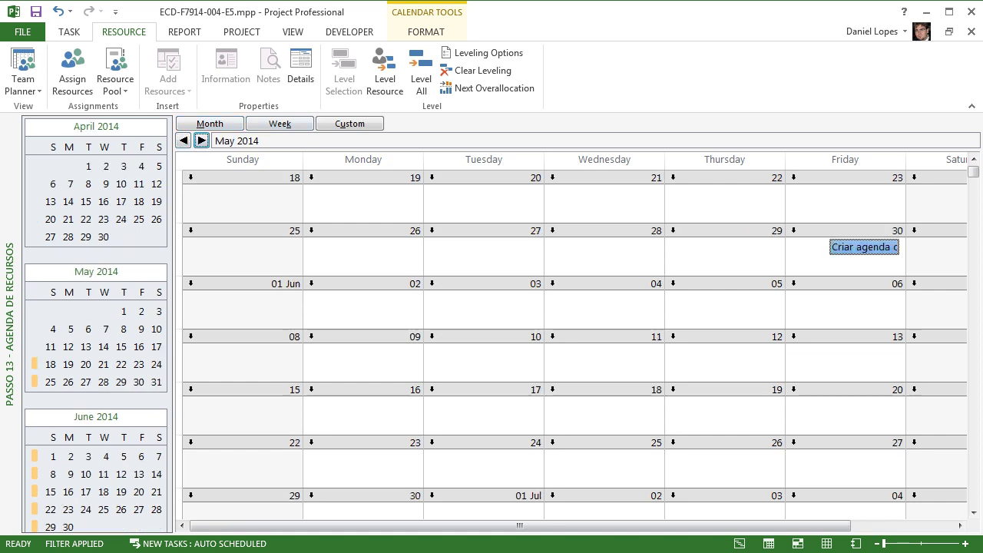
pyautogui.click(201, 141)
pyautogui.click(201, 141)
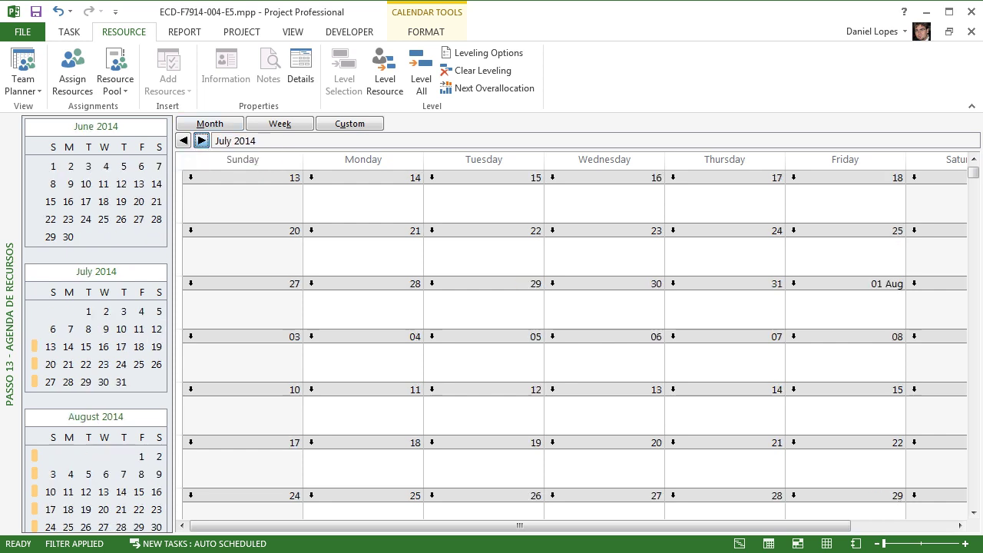
pyautogui.click(201, 140)
pyautogui.click(201, 140)
pyautogui.click(201, 141)
pyautogui.click(201, 141)
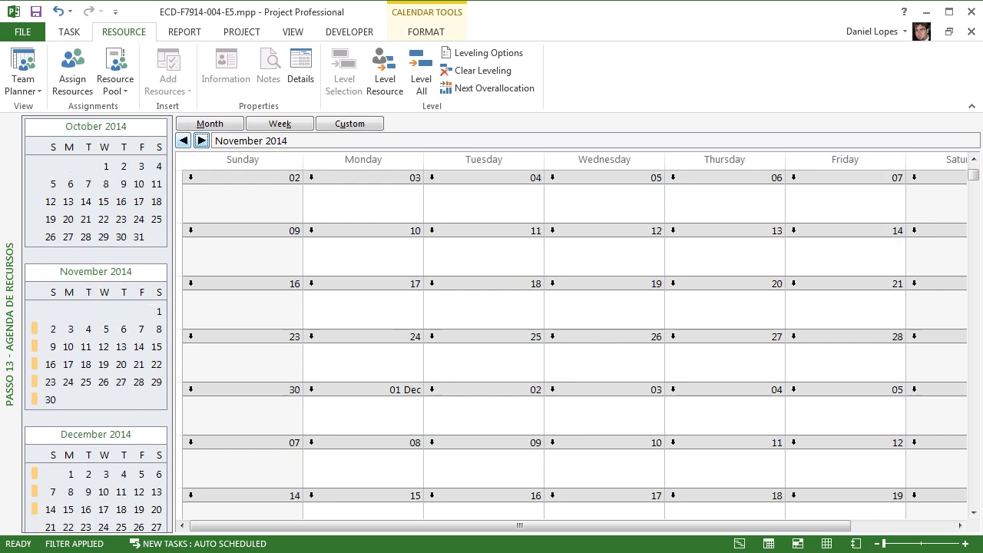
# Page Gerente TI's calendar back to March 2014, and return to May 2014.
pyautogui.click(184, 141)
pyautogui.click(184, 140)
pyautogui.click(183, 141)
pyautogui.click(183, 141)
pyautogui.click(184, 141)
pyautogui.click(184, 141)
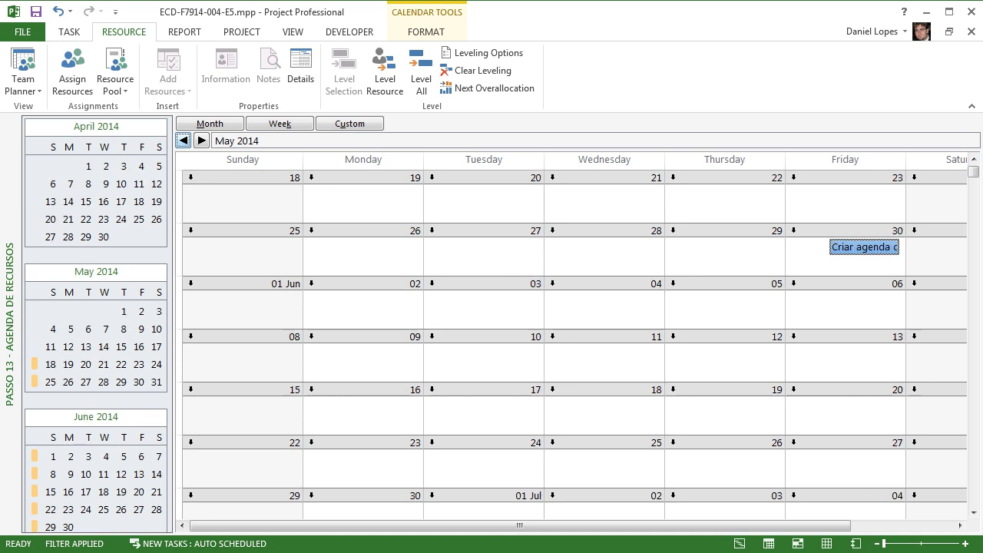
pyautogui.click(183, 140)
pyautogui.click(183, 140)
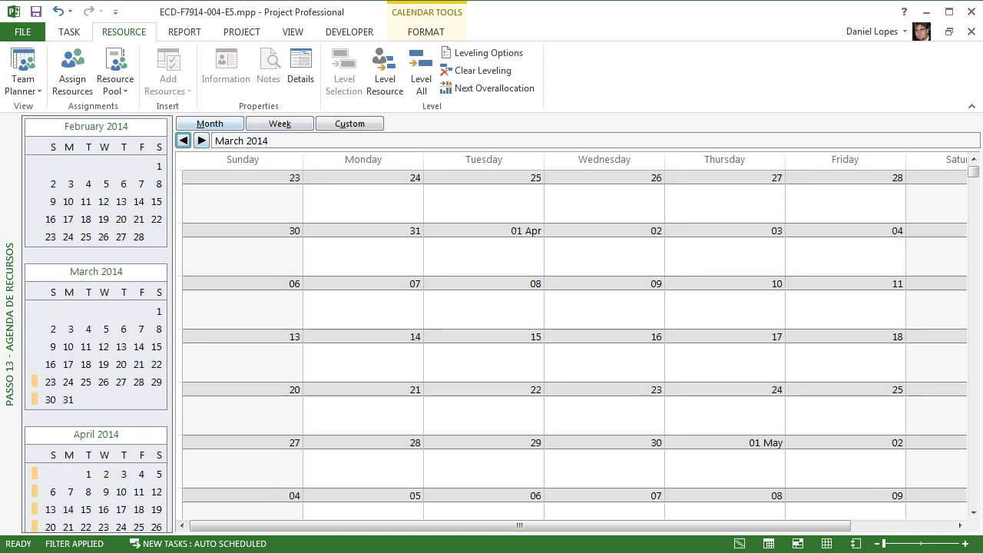
pyautogui.click(201, 140)
pyautogui.click(201, 141)
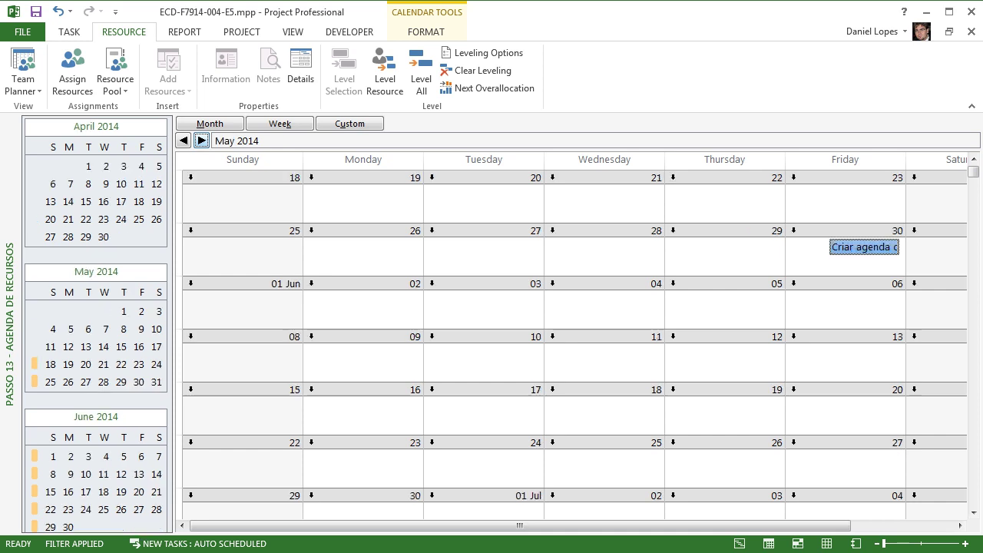
# Look ahead in Gerente TI's calendar to March 2016 and go back through the weeks to mid-May 2014.
pyautogui.moveTo(973, 172); pyautogui.dragTo(973, 183)
pyautogui.click(973, 159)
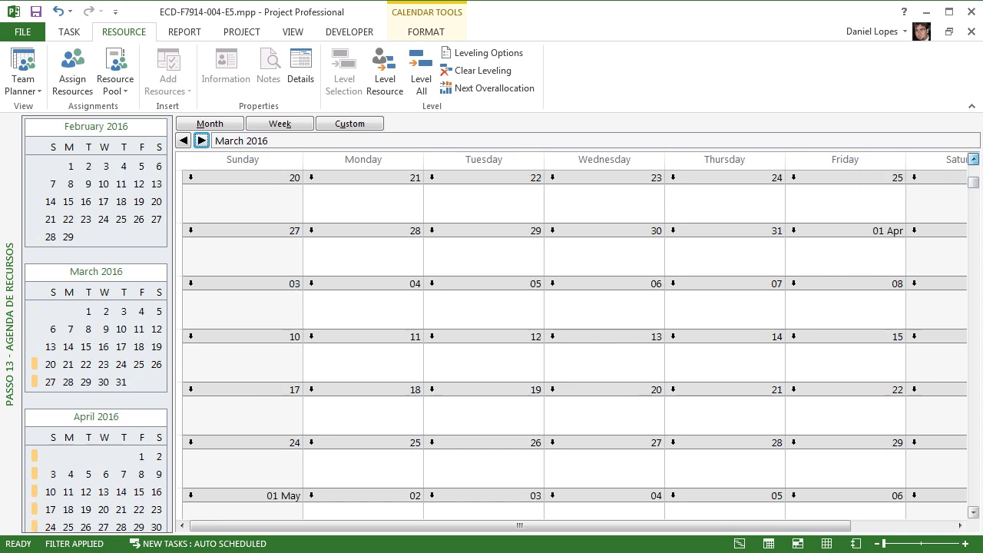
pyautogui.click(973, 159)
pyautogui.click(973, 159)
pyautogui.click(973, 159)
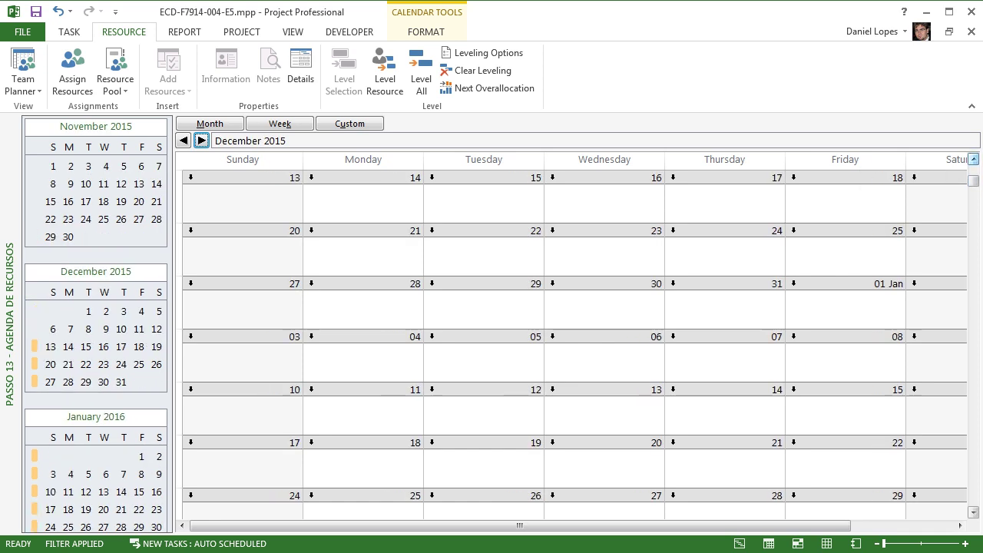
pyautogui.click(973, 159)
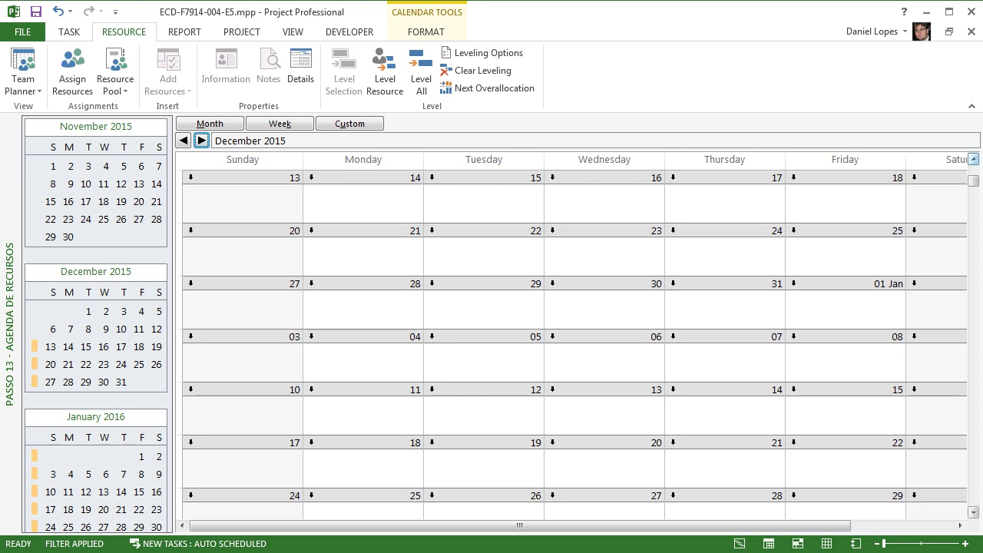
pyautogui.click(973, 159)
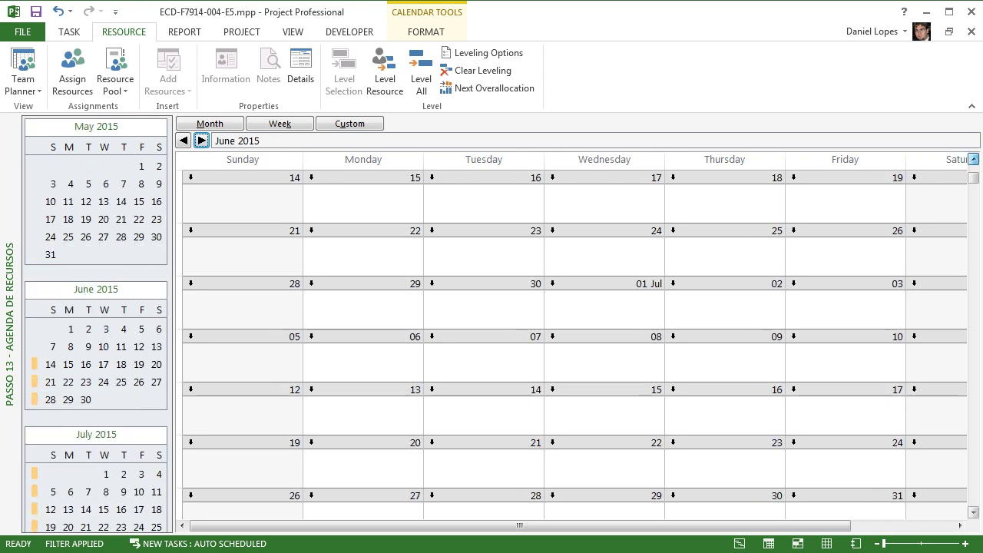
pyautogui.click(973, 159)
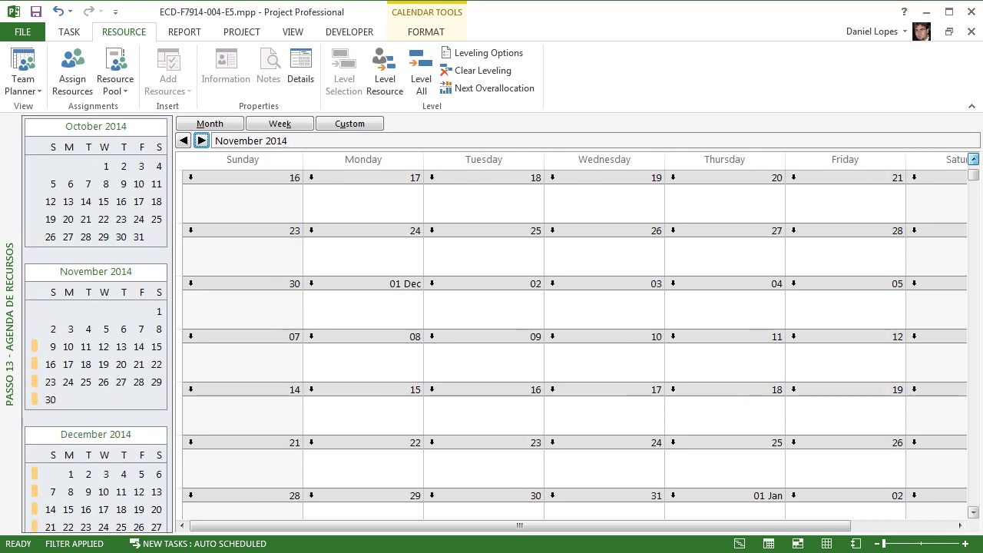
pyautogui.click(973, 158)
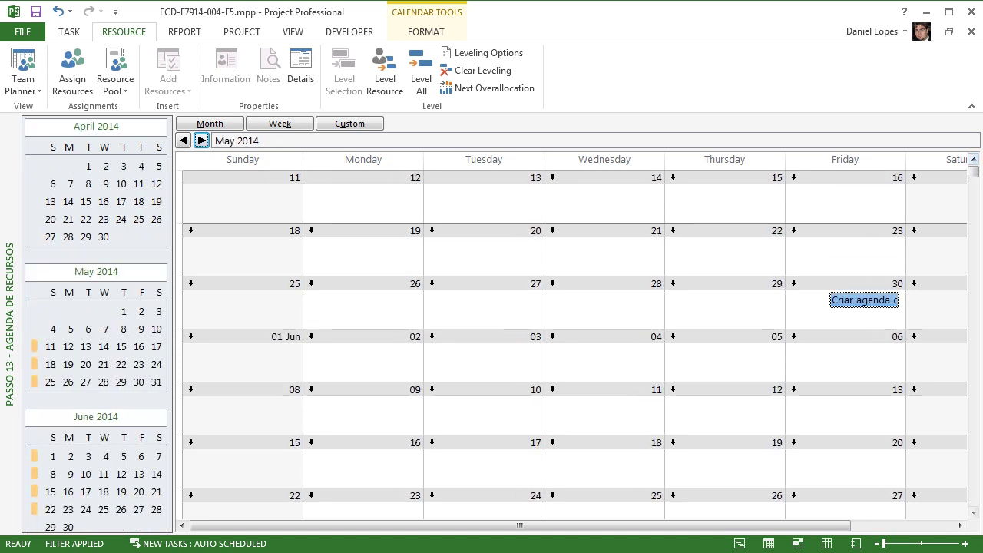
# Check the project's start and finish dates in the project information, and close it without changes.
pyautogui.click(241, 32)
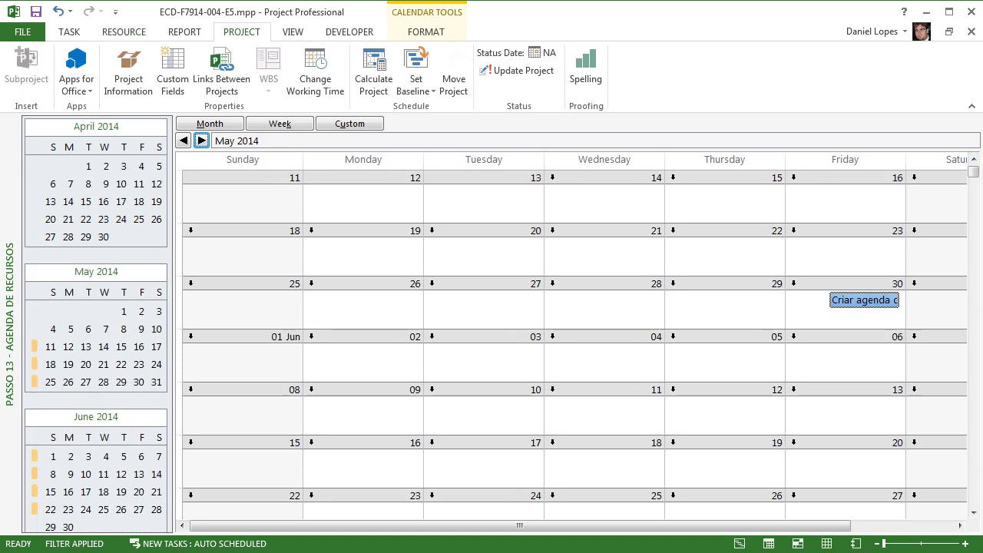
pyautogui.click(128, 73)
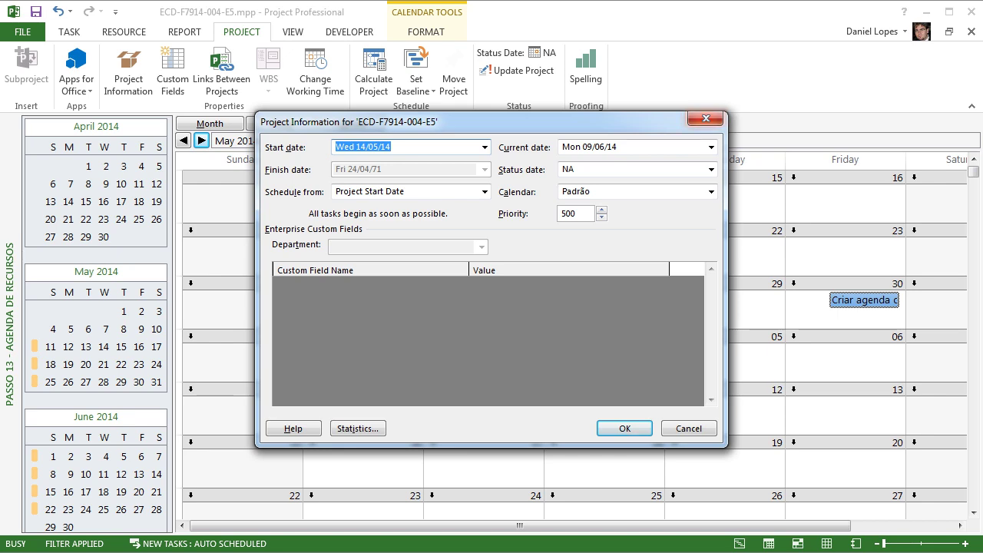
pyautogui.click(705, 117)
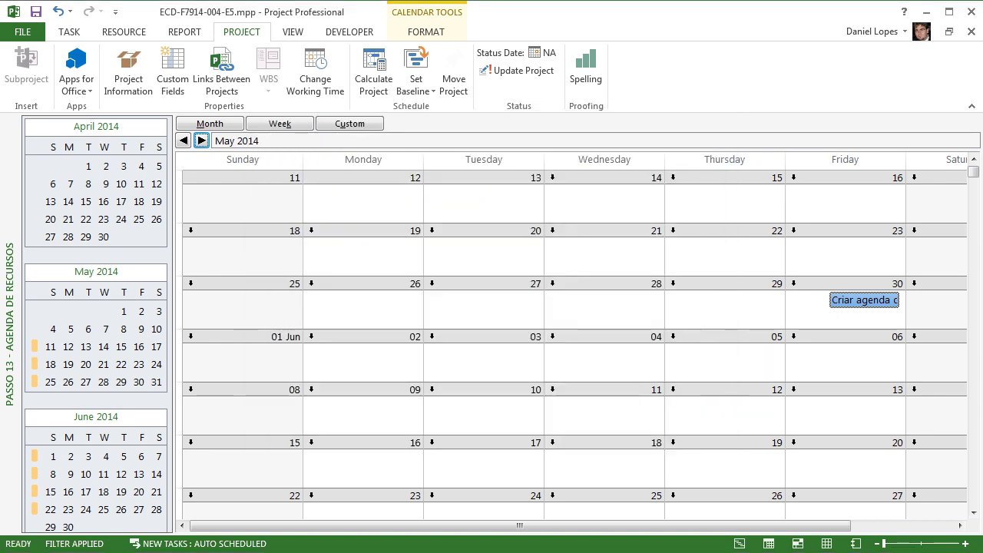
# Reapply the Passo 13 - Agenda de Recursos view, showing only the tasks that use Coodenador TI.
pyautogui.rightClick(11, 232)
pyautogui.click(103, 158)
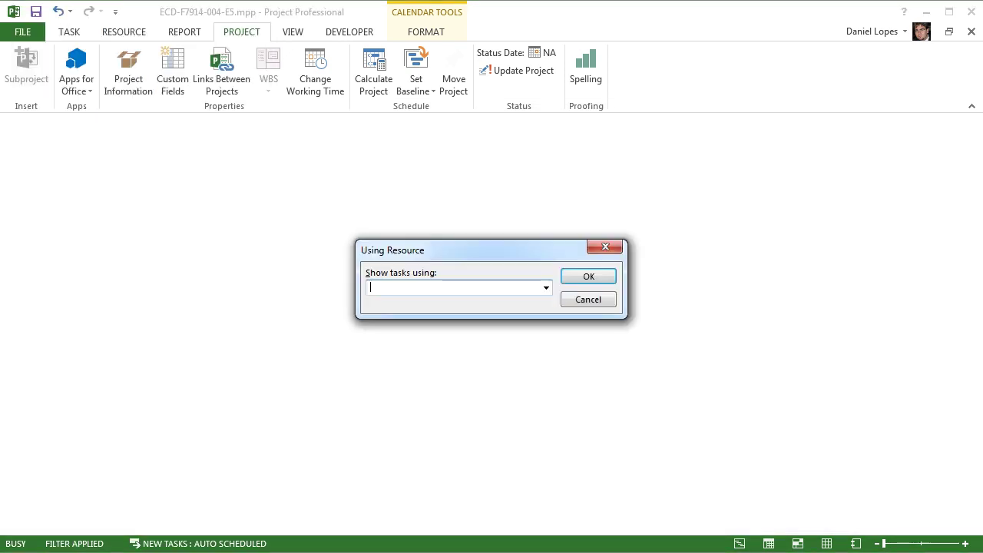
pyautogui.click(546, 288)
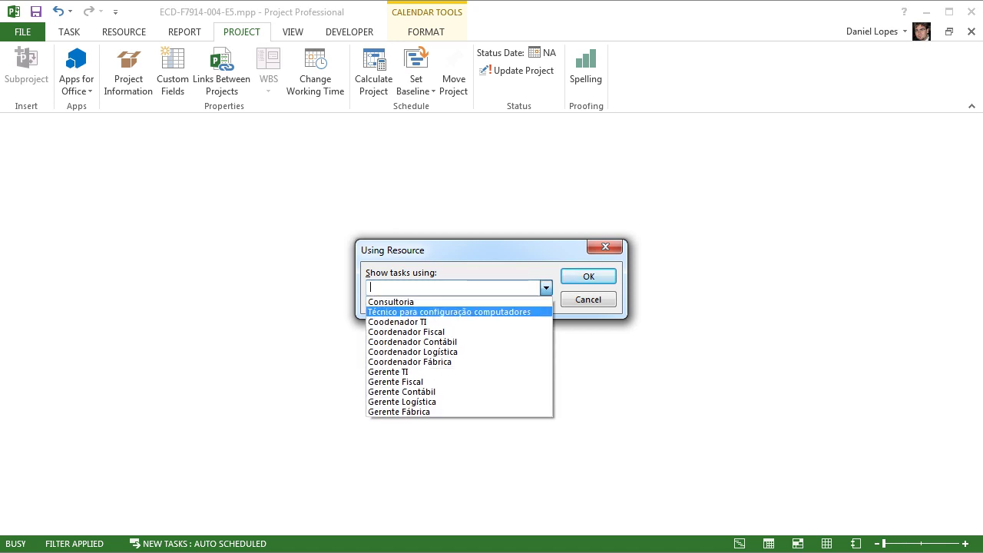
pyautogui.click(430, 321)
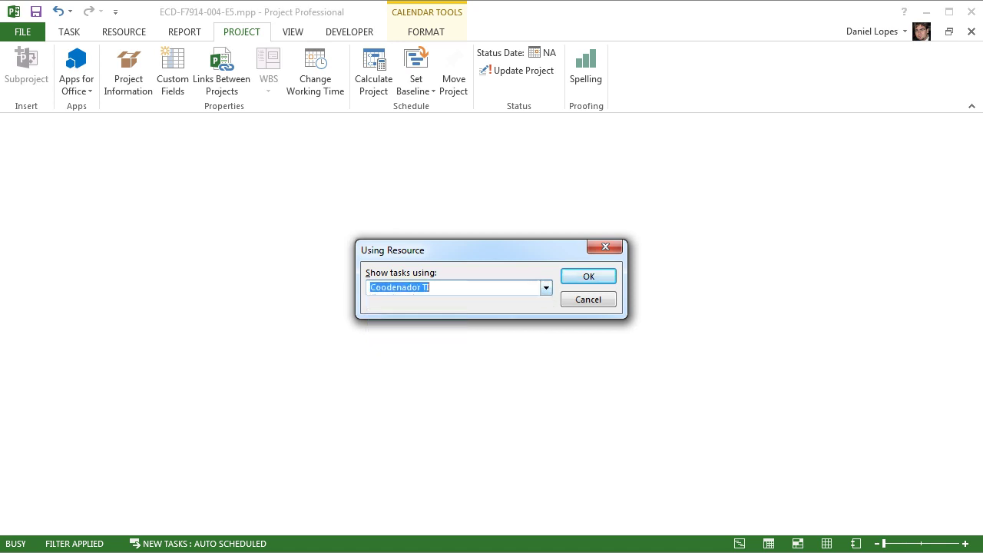
pyautogui.click(588, 276)
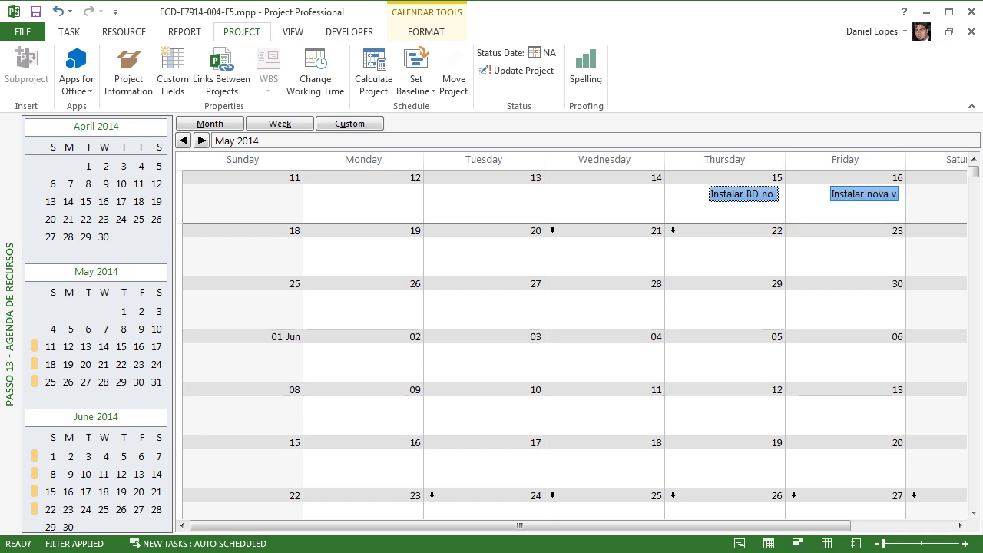
# Examine Coodenador TI's calendar from April to July 2014, including the Instalar tasks on 15 and 16 May.
pyautogui.doubleClick(864, 195)
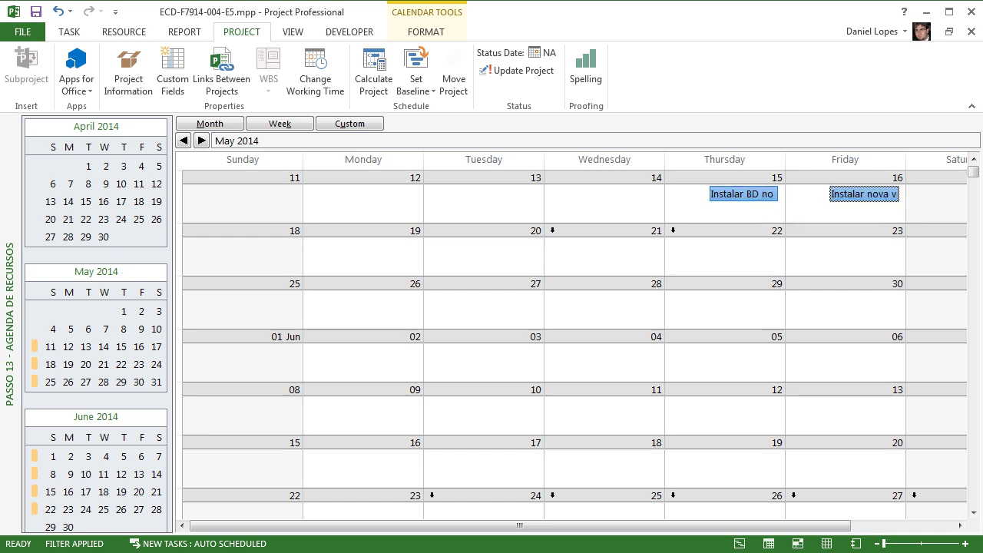
pyautogui.click(711, 137)
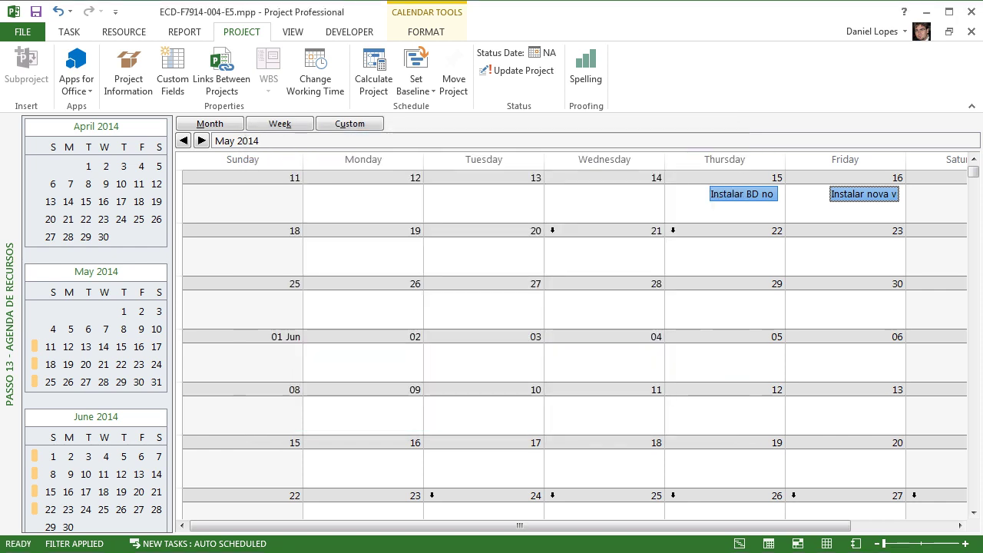
pyautogui.moveTo(794, 526); pyautogui.dragTo(894, 526)
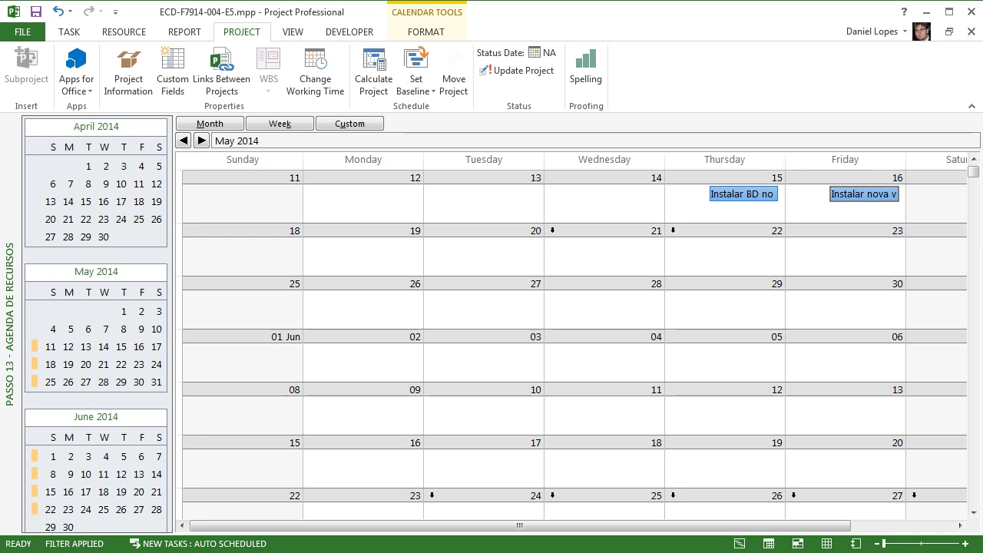
pyautogui.click(974, 512)
pyautogui.click(973, 512)
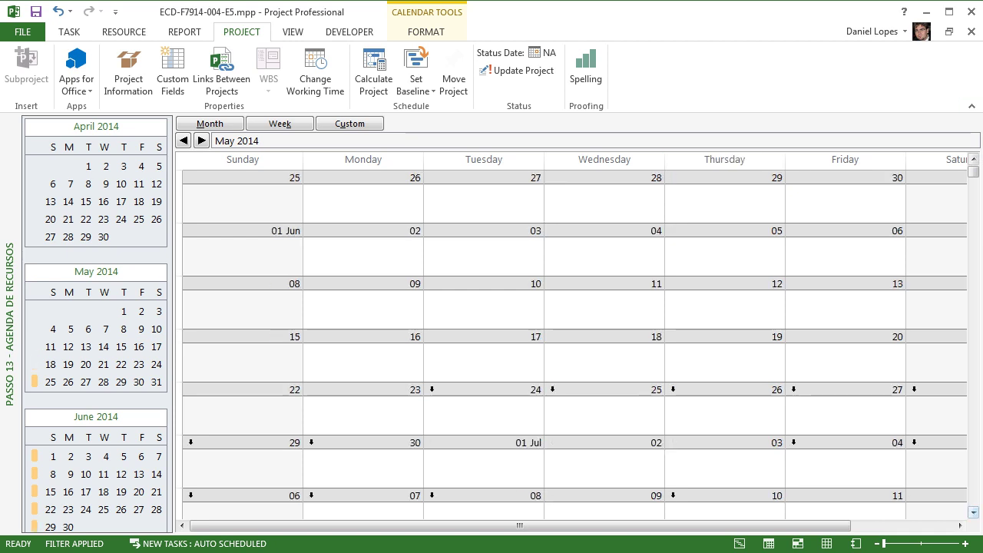
pyautogui.scroll(8, 574, 338)
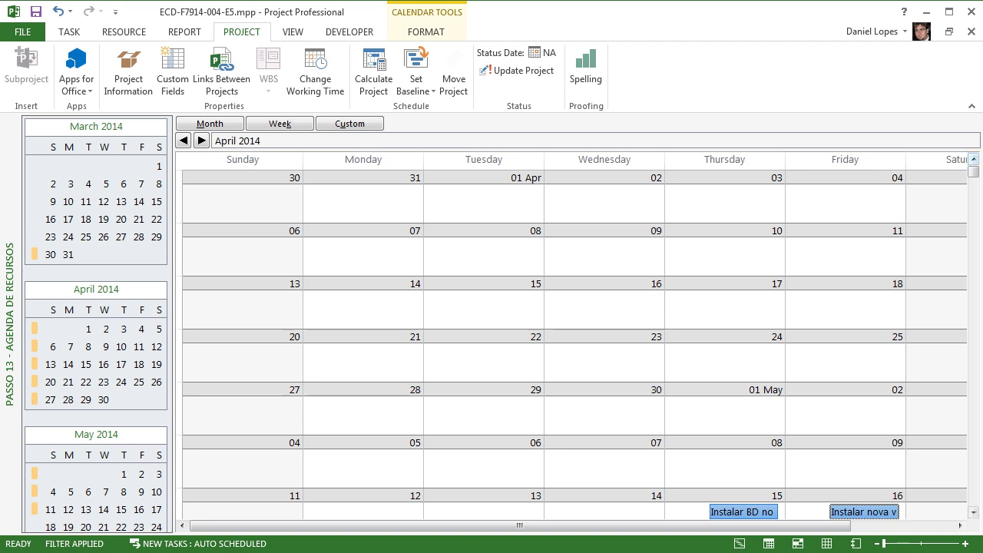
pyautogui.scroll(-3, 574, 337)
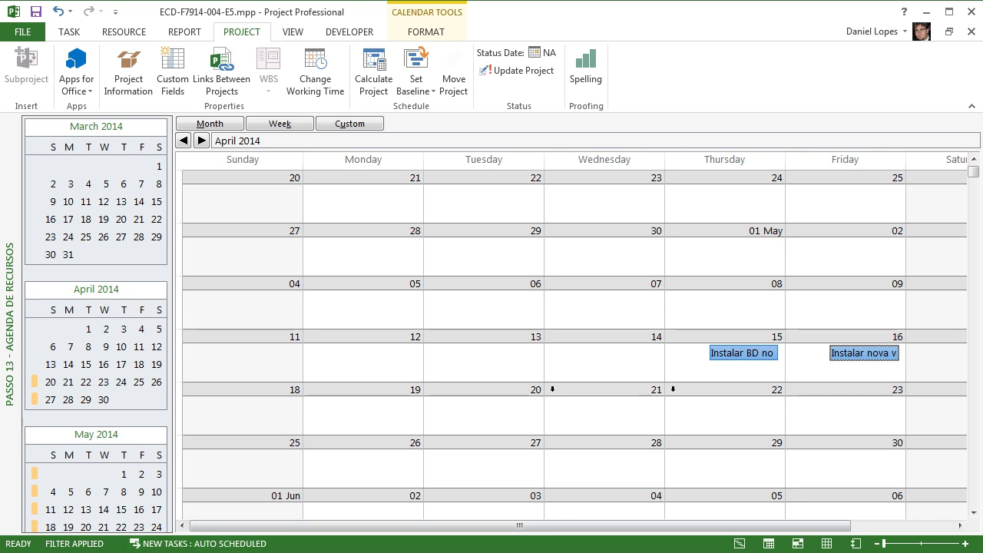
# Switch to the Passo 14 - Apresentar os Insumos do Projeto view and go to its first task.
pyautogui.rightClick(9, 324)
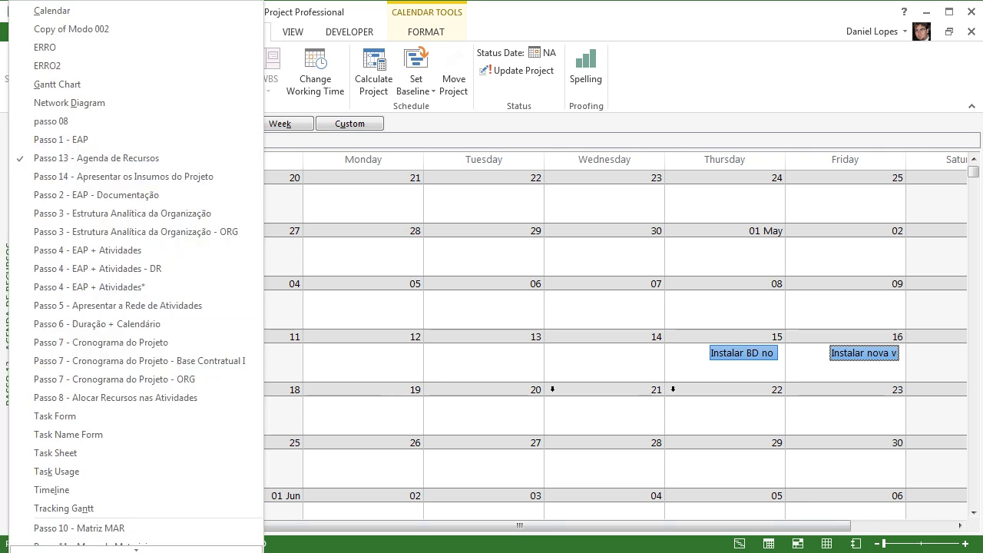
pyautogui.click(123, 176)
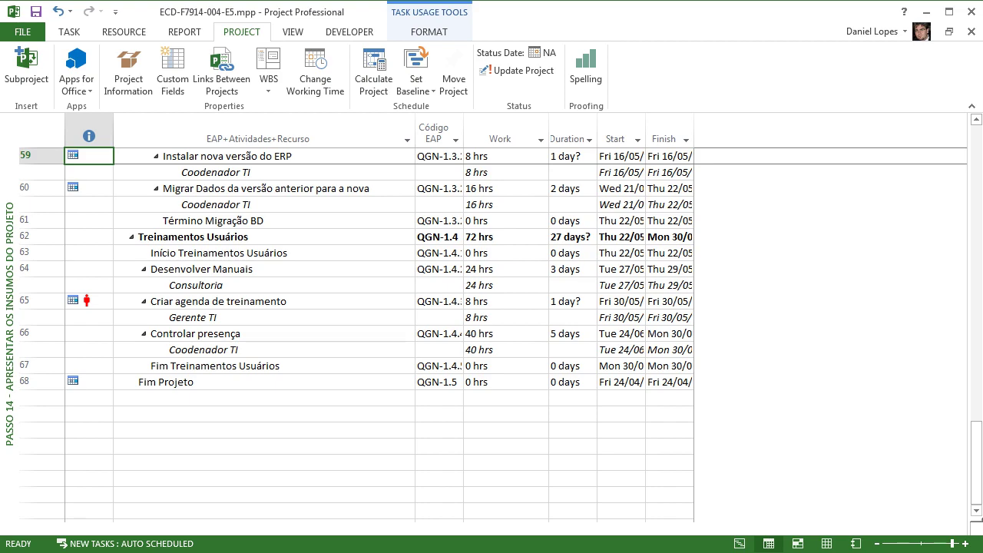
pyautogui.moveTo(975, 463); pyautogui.dragTo(975, 165)
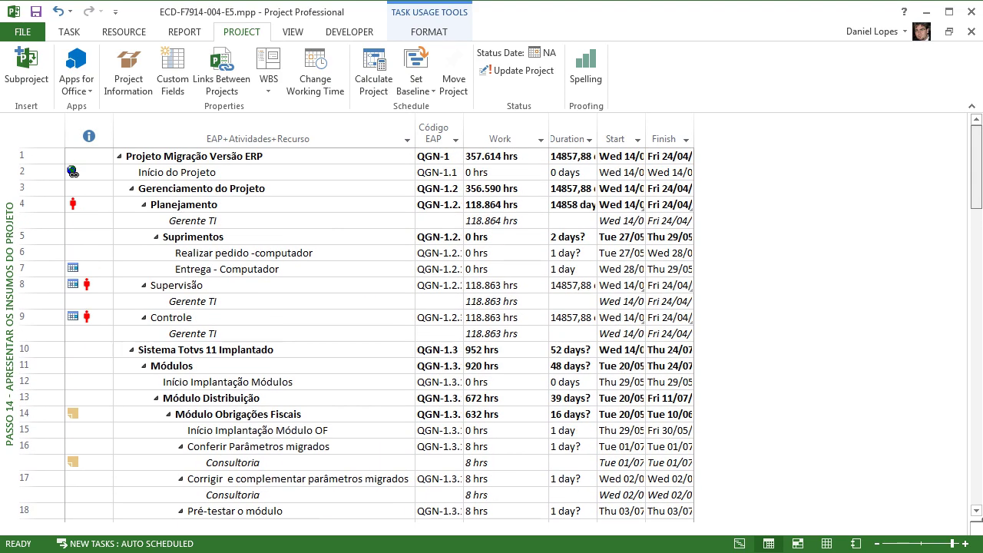
# Check the filter choices of the EAP+Atividades+Recurso column, and review the resources and work of tasks down to Módulo Contas a Pagar e Receber.
pyautogui.click(407, 139)
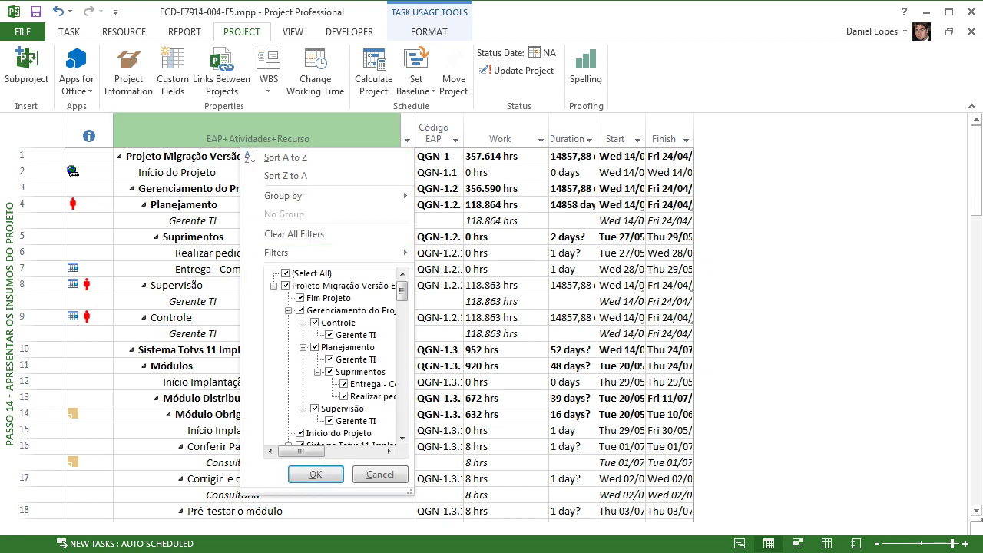
pyautogui.press('Escape')
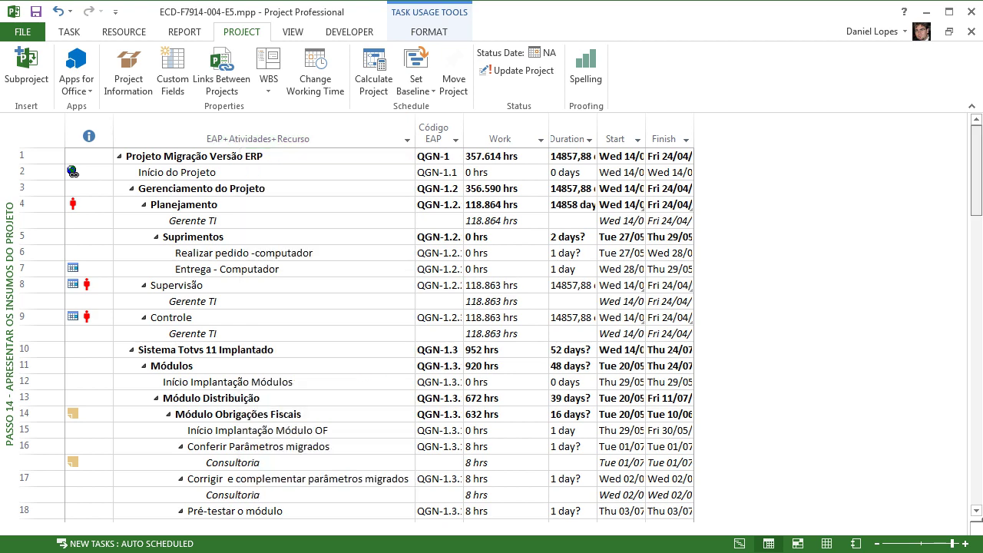
pyautogui.scroll(-2, 357, 330)
pyautogui.scroll(-3, 357, 330)
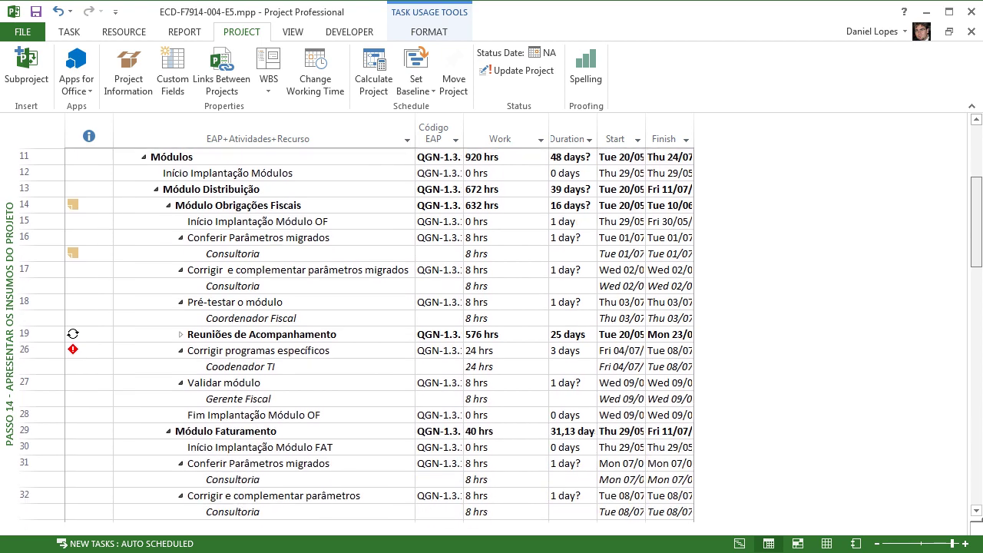
pyautogui.scroll(-4, 357, 330)
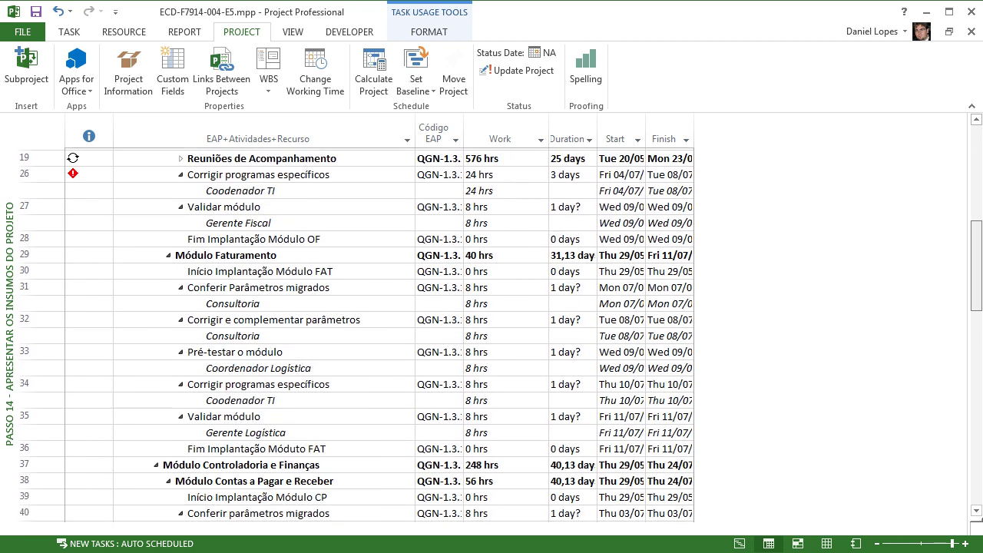
# Review the resources and work of the tasks through Módulo Controladoria, and the two computer tasks under Suprimentos.
pyautogui.scroll(-2, 357, 330)
pyautogui.scroll(-5, 357, 330)
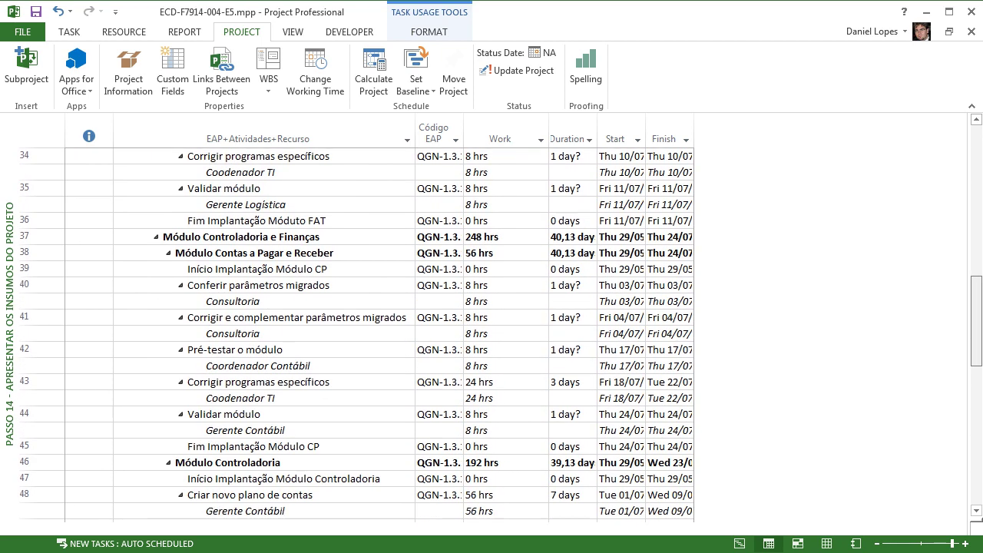
pyautogui.scroll(-6, 357, 330)
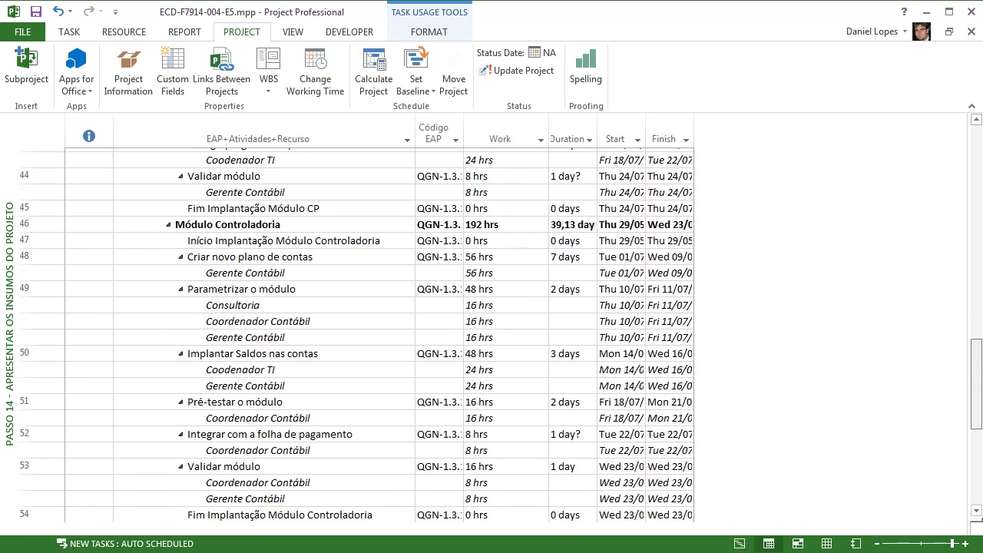
pyautogui.scroll(20, 357, 330)
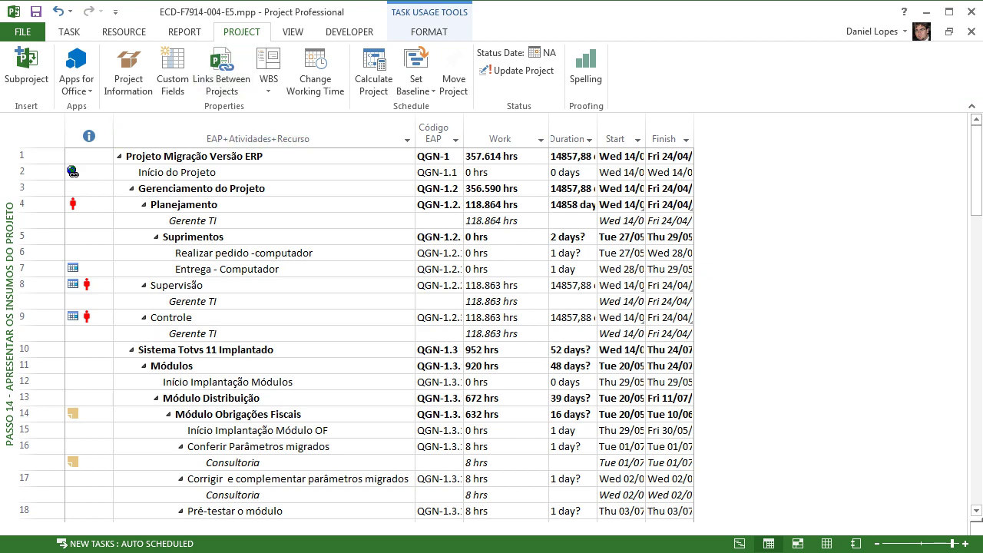
pyautogui.click(207, 237)
pyautogui.moveTo(231, 252)
pyautogui.mouseDown()
pyautogui.moveTo(230, 283)
pyautogui.moveTo(230, 270)
pyautogui.mouseUp()
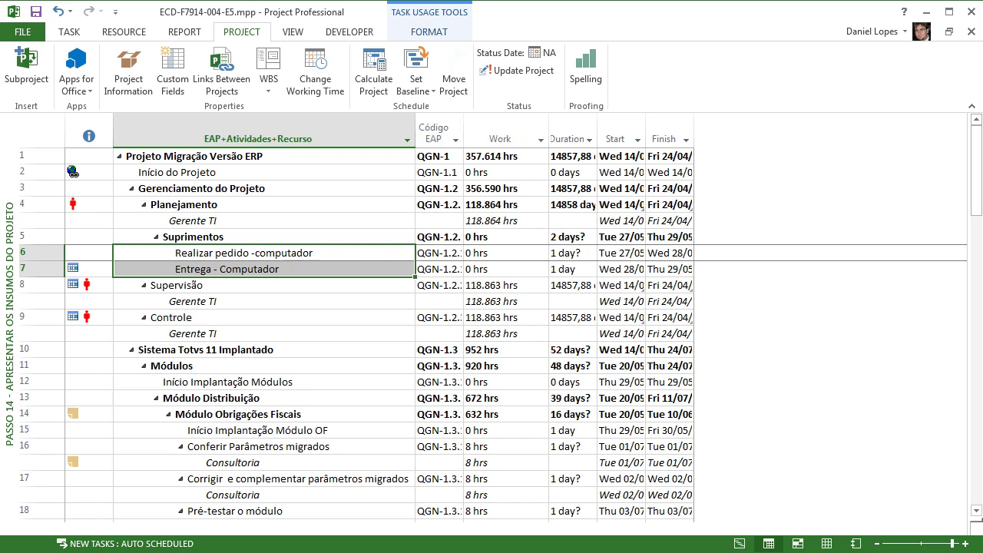
# Open Text Styles for the task usage view and set the Noncritical Tasks text color to the theme blue.
pyautogui.click(429, 31)
pyautogui.click(73, 172)
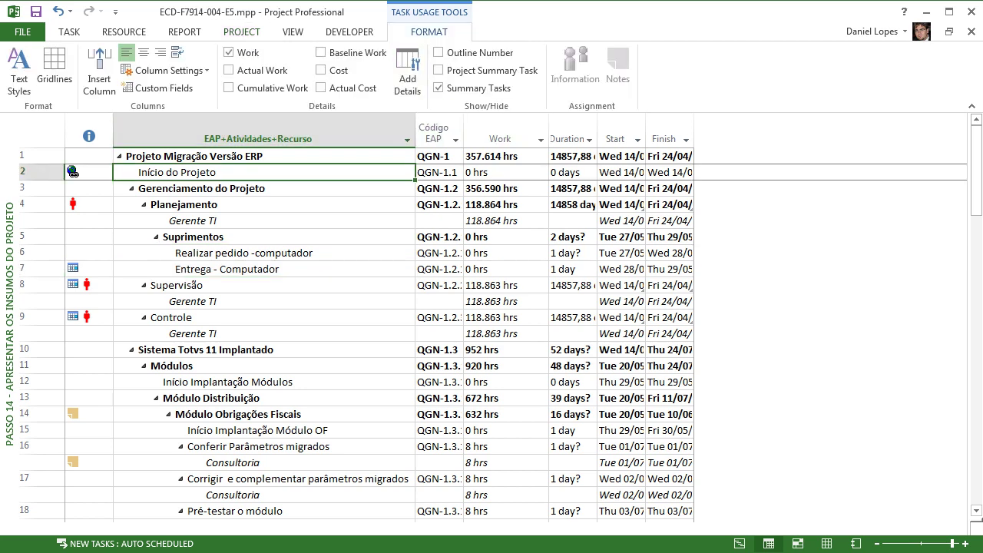
pyautogui.click(19, 73)
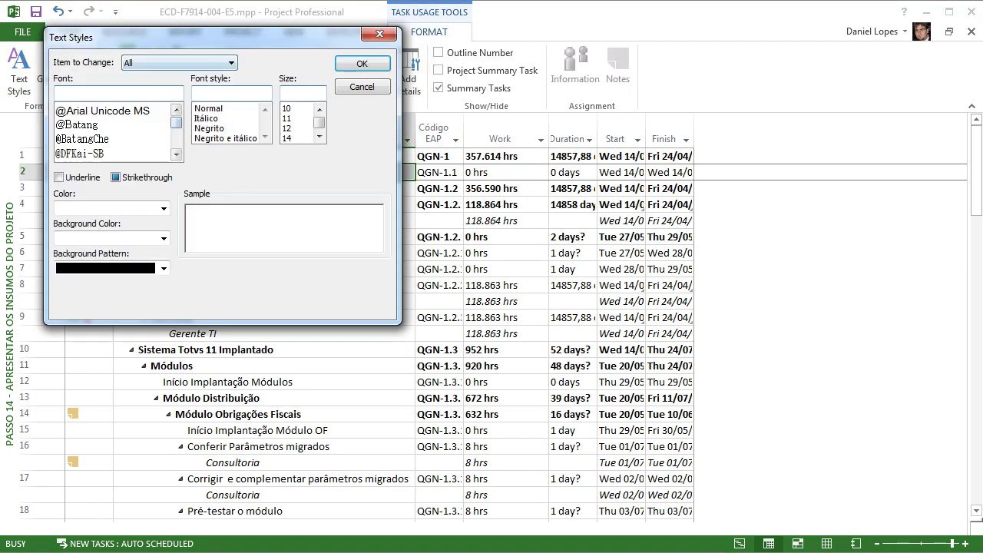
pyautogui.click(230, 63)
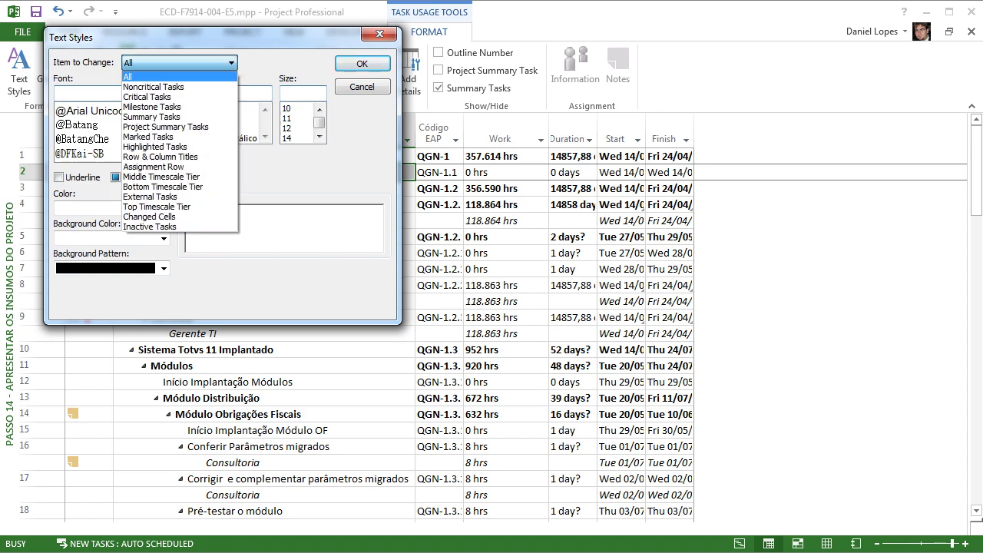
pyautogui.click(153, 87)
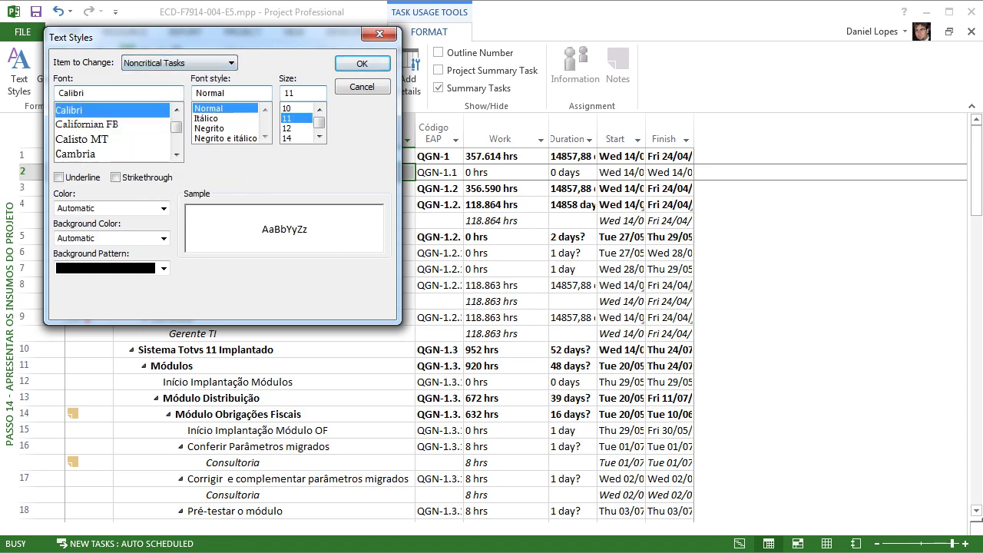
pyautogui.click(163, 208)
pyautogui.click(115, 261)
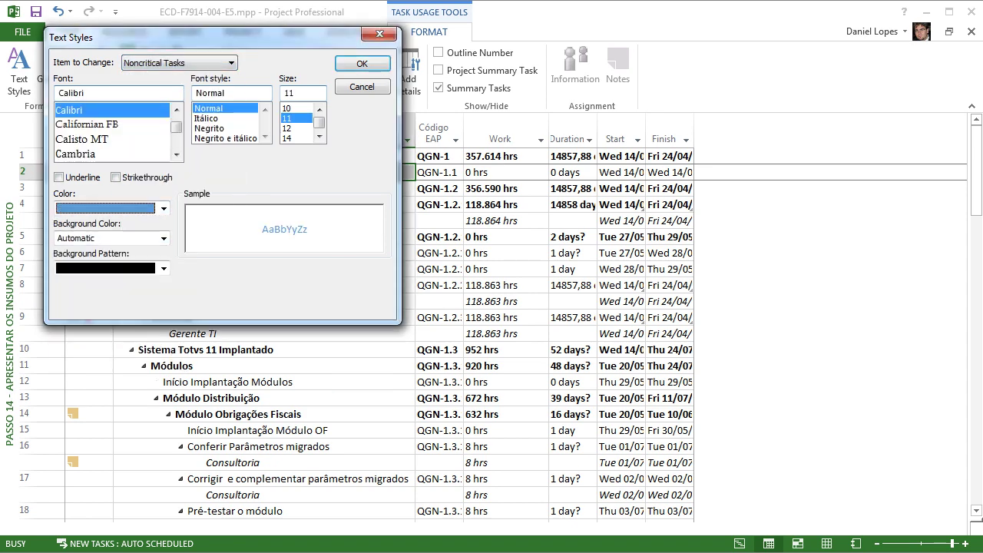
# Set the Critical Tasks text color to the same theme blue.
pyautogui.click(230, 63)
pyautogui.click(154, 96)
pyautogui.hotkey('alt', 'c')
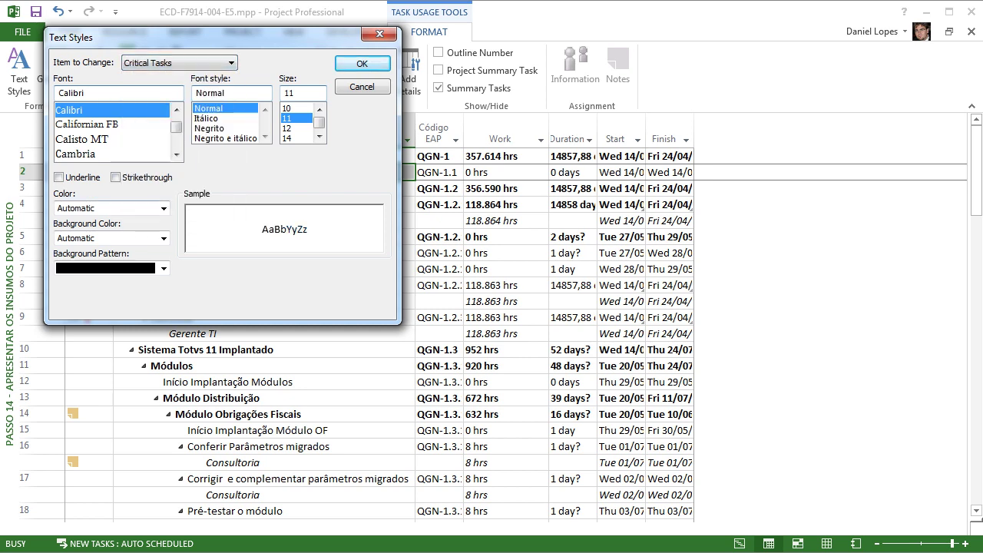
pyautogui.hotkey('alt', 'Down')
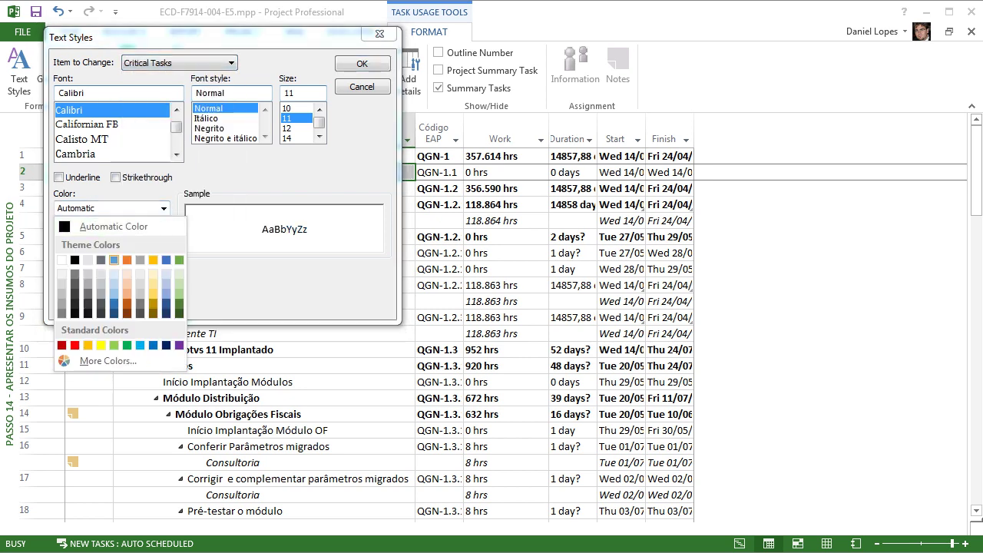
pyautogui.press('Return')
# Set the Milestone Tasks text color to the theme orange and apply the text styles.
pyautogui.hotkey('alt', 'i')
pyautogui.hotkey('alt', 'Down')
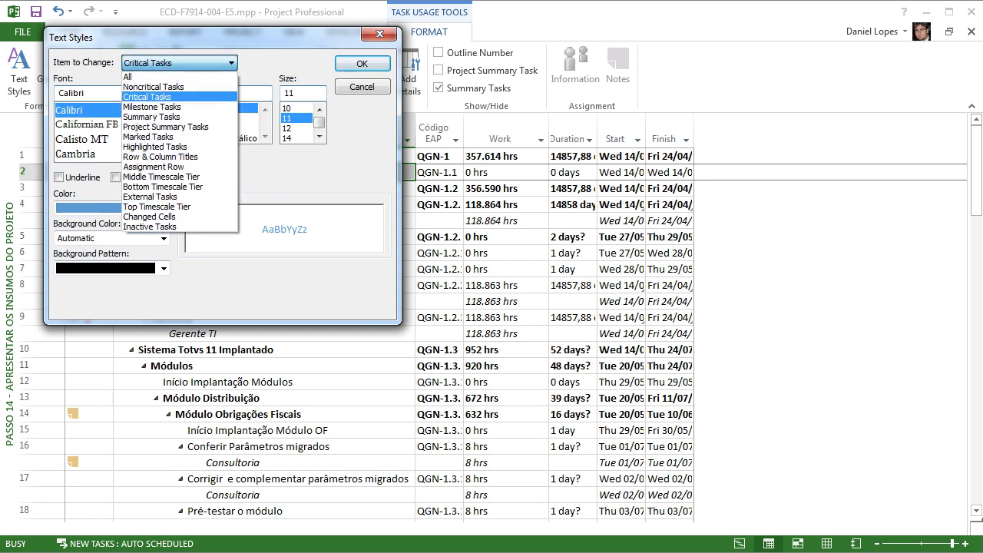
pyautogui.press('Down')
pyautogui.press('Return')
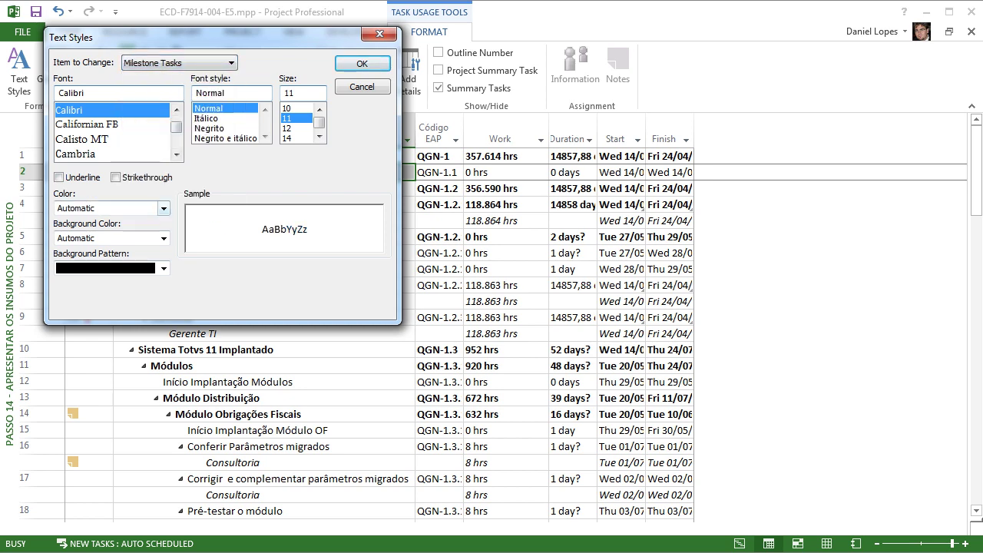
pyautogui.click(164, 208)
pyautogui.click(127, 260)
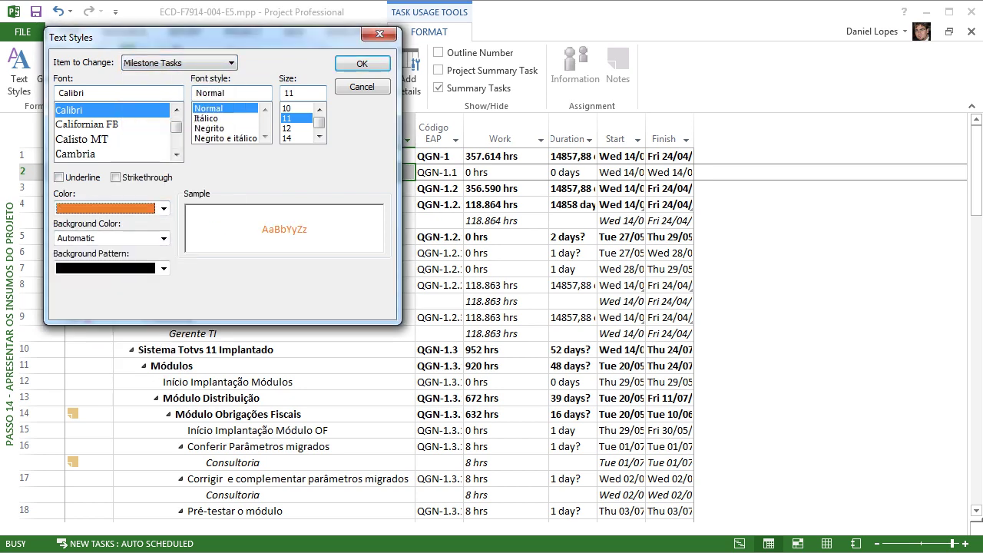
pyautogui.press('Return')
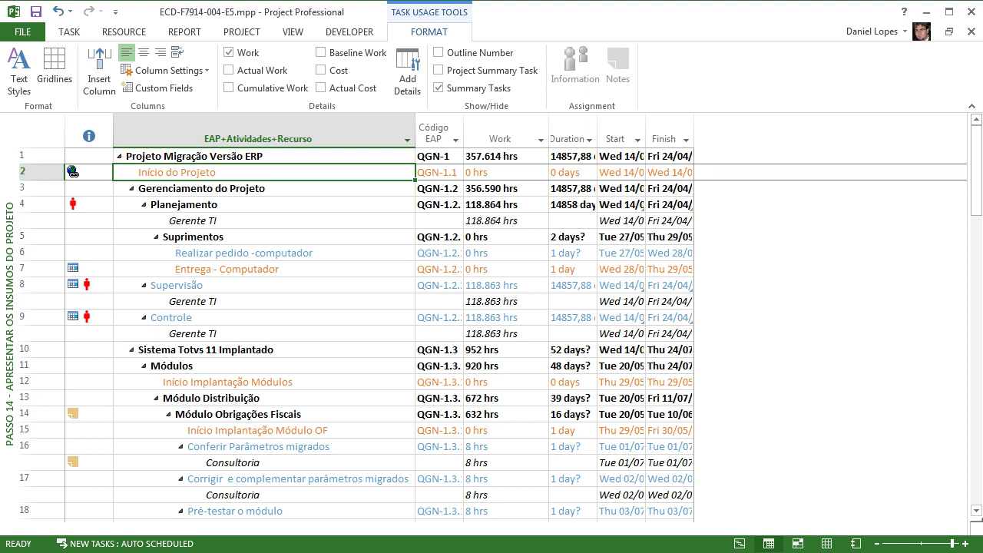
# Switch to the Passo 14H - Uso de Recursos - Habilidades view.
pyautogui.rightClick(9, 361)
pyautogui.moveTo(133, 549)
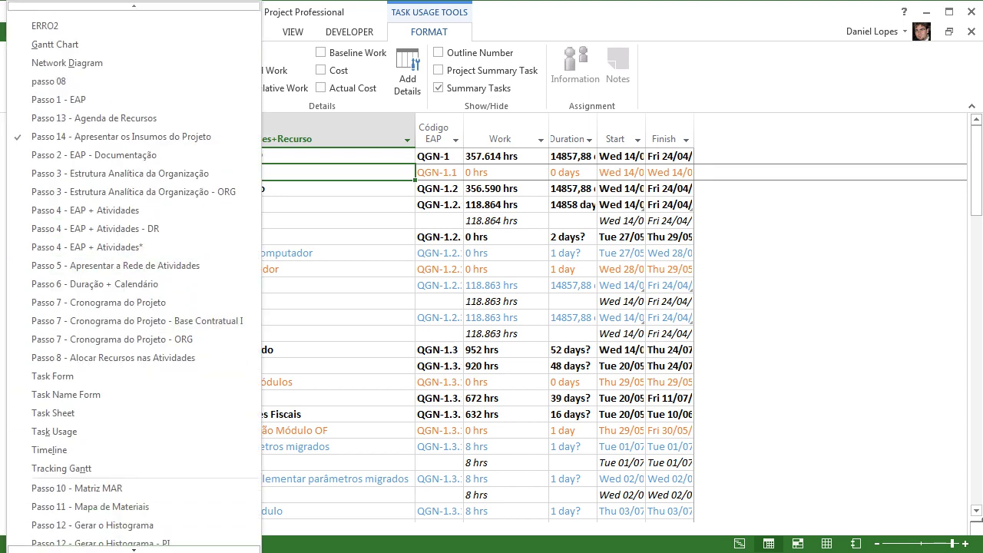
pyautogui.click(115, 457)
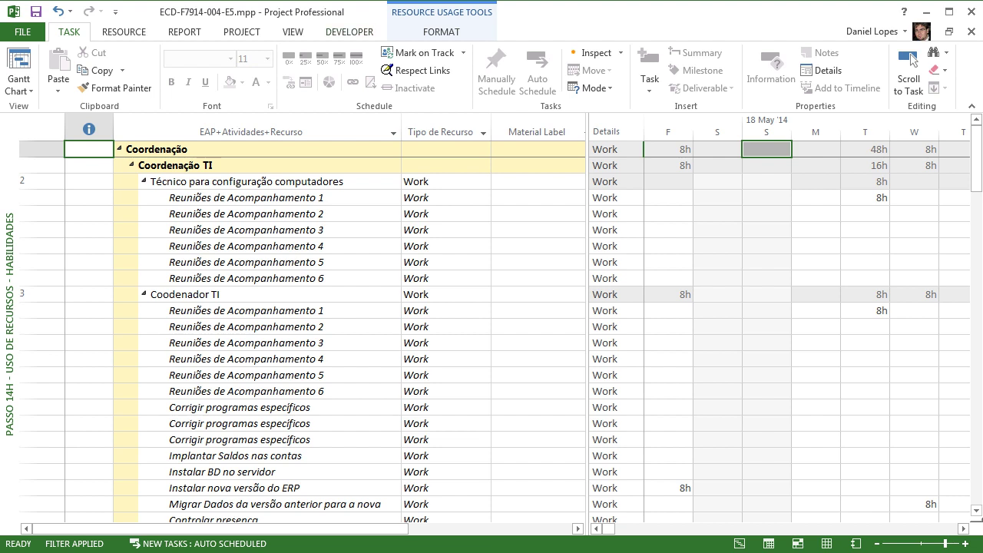
# Check the definition of the filter Passo 14H - Uso dos Recursos - Habilidades, and close it.
pyautogui.scroll(-5, 912, 62)
pyautogui.scroll(1, 912, 62)
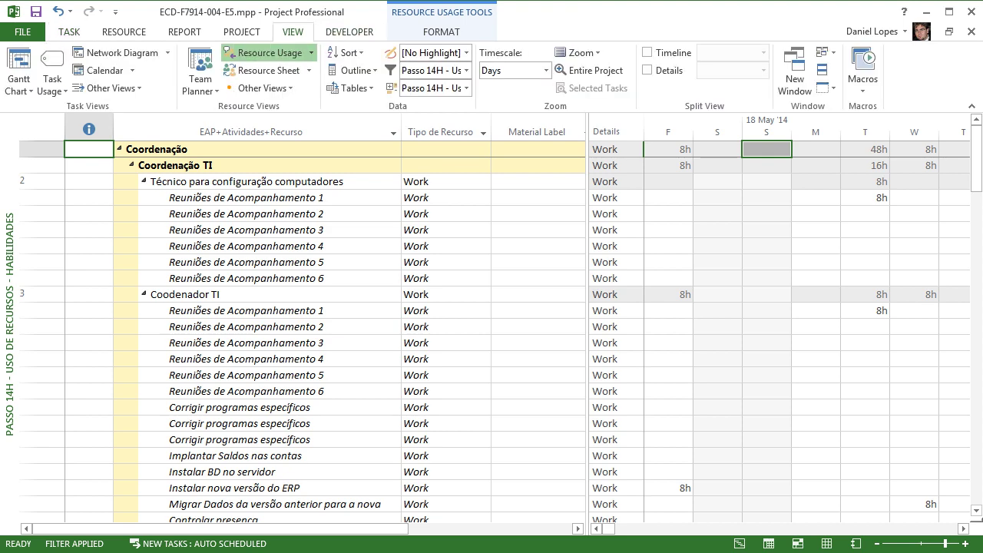
pyautogui.click(466, 70)
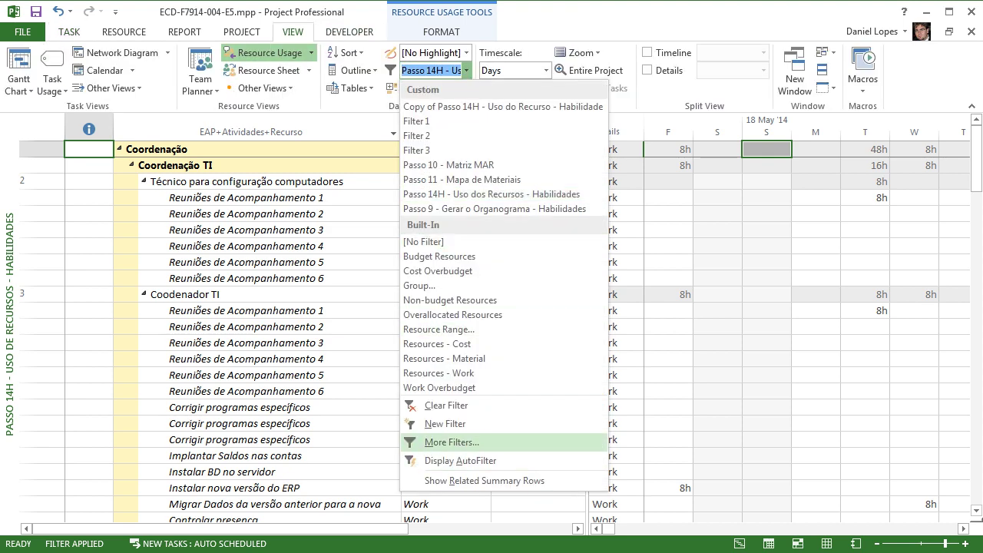
pyautogui.click(451, 442)
pyautogui.click(626, 239)
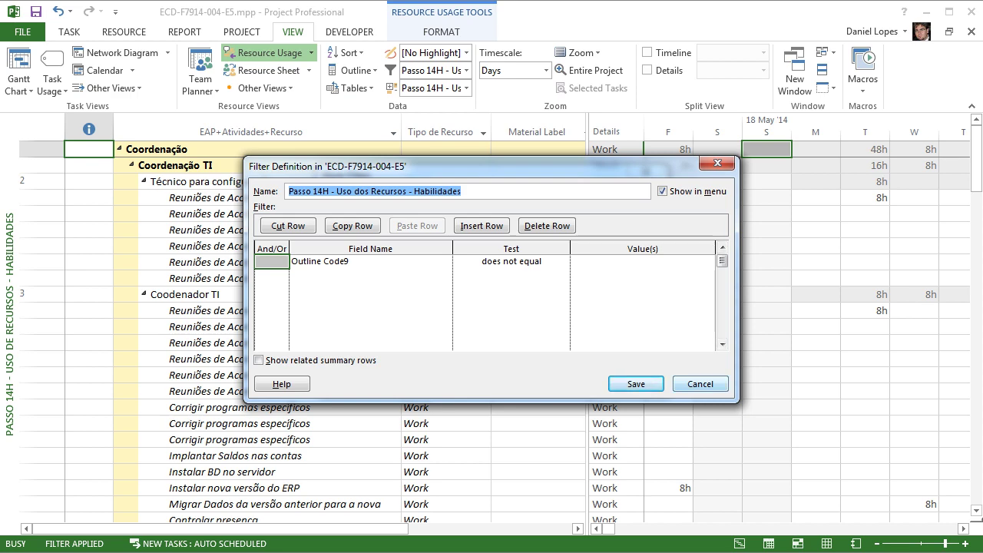
pyautogui.press('Return')
pyautogui.click(627, 375)
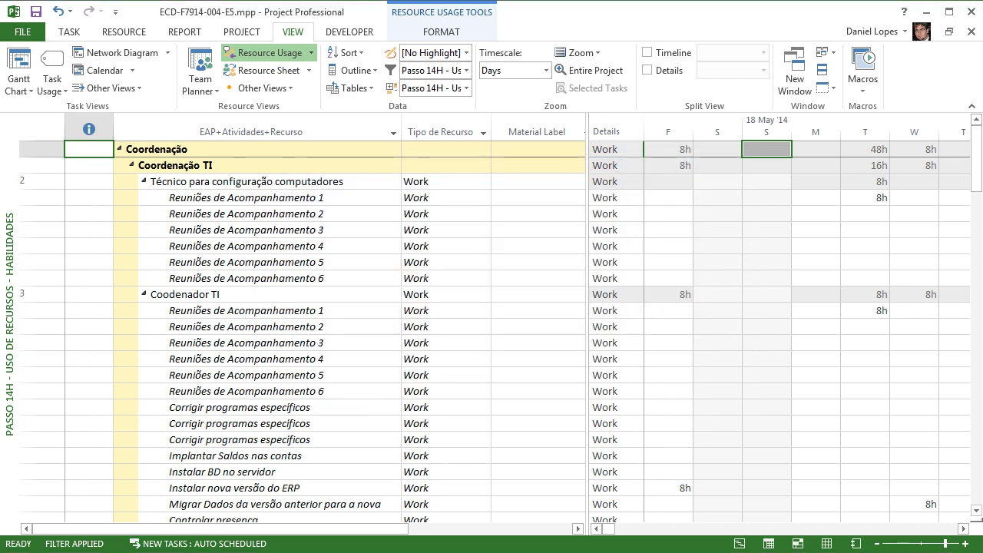
# Check the definition of the group Passo 14H - Uso dos Recursos - Habilidades, and close it without changes.
pyautogui.click(466, 89)
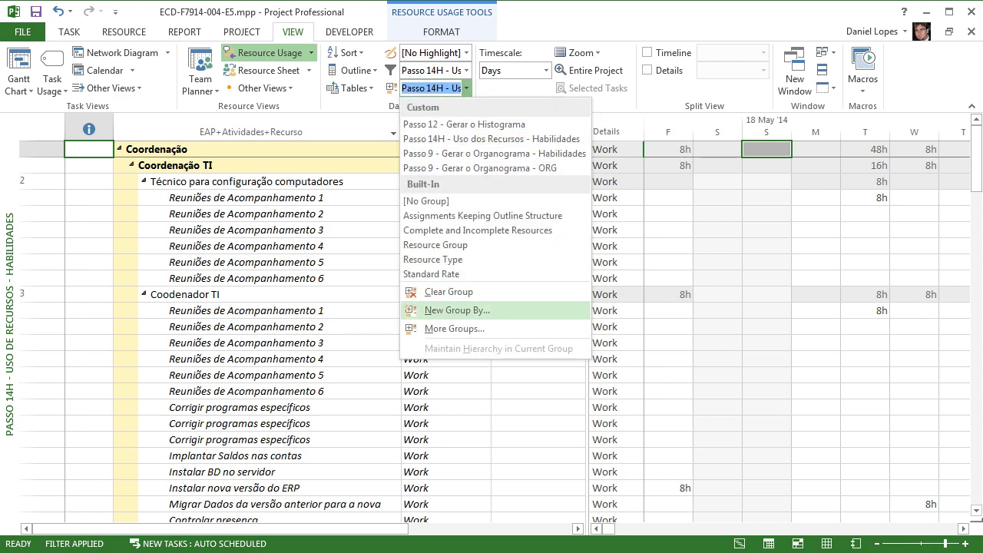
pyautogui.click(453, 328)
pyautogui.click(599, 239)
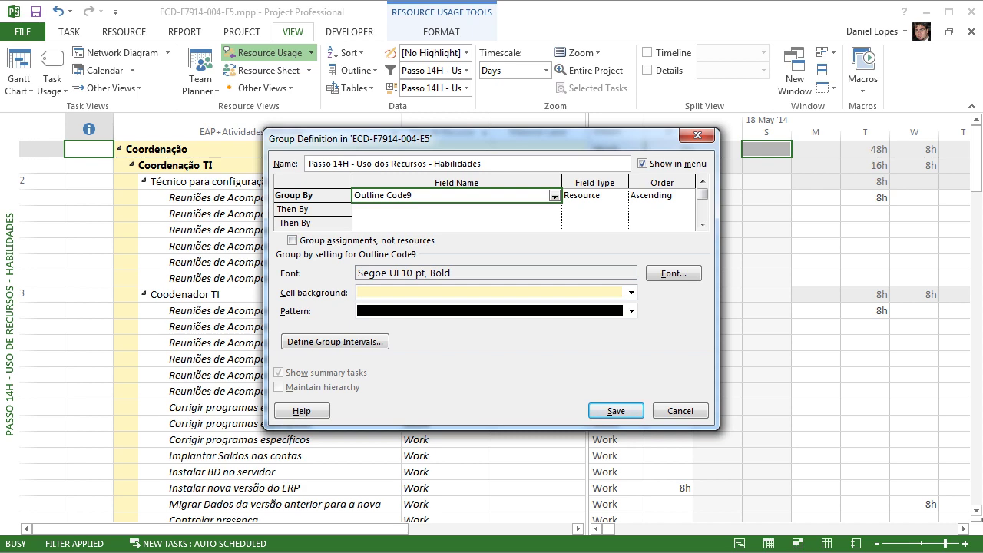
pyautogui.click(697, 135)
pyautogui.click(618, 171)
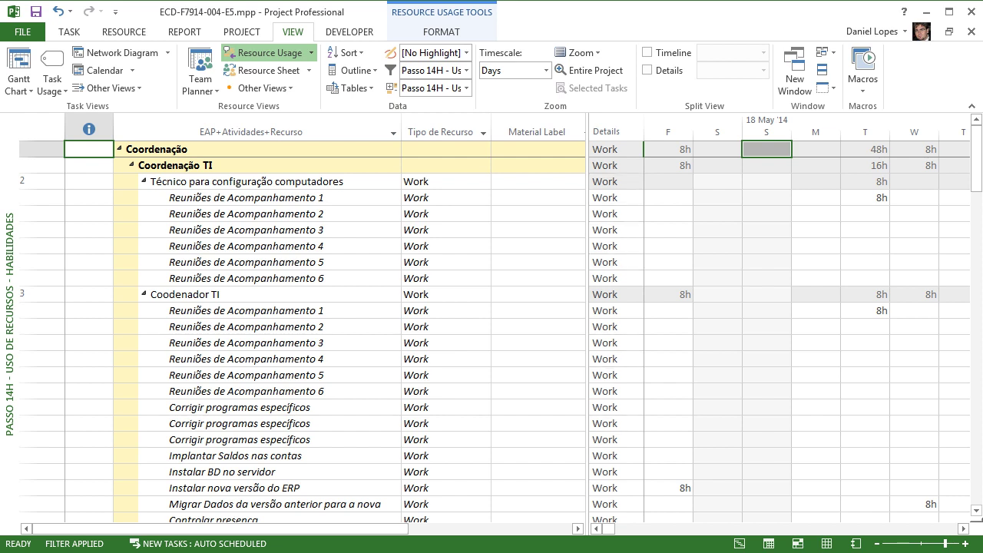
# Show the Actual Work and Cumulative Work rows in the usage details.
pyautogui.rightClick(613, 153)
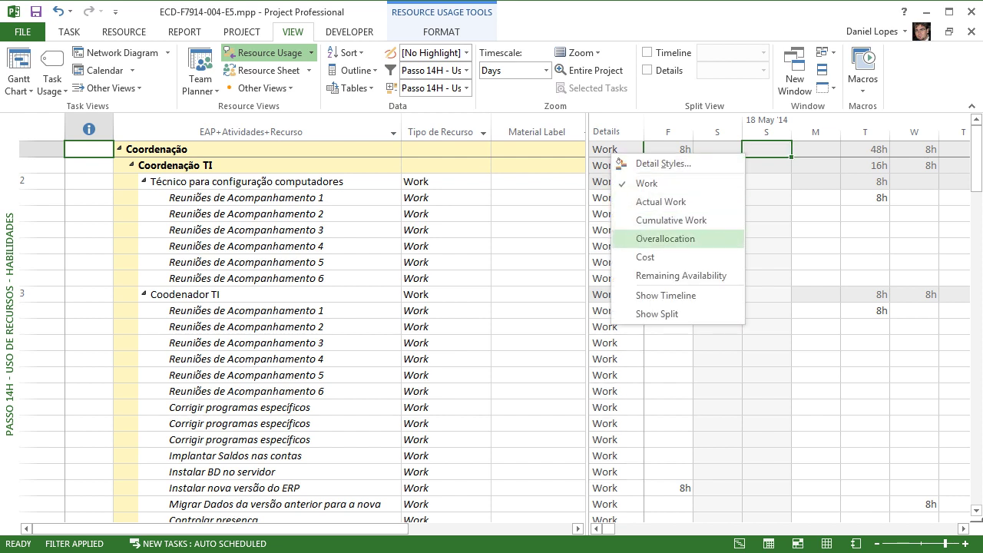
pyautogui.click(661, 201)
pyautogui.rightClick(631, 184)
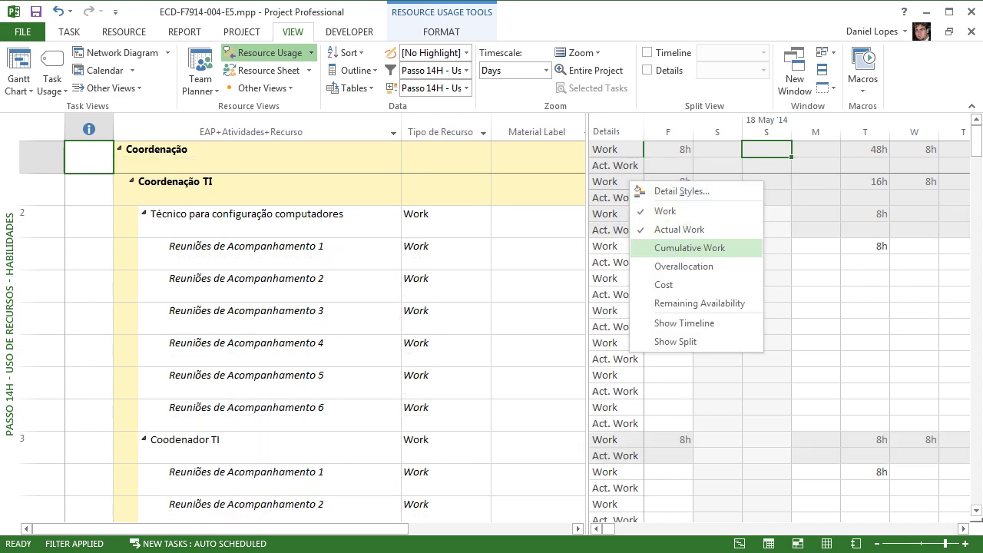
pyautogui.click(690, 248)
# Hide the Work, Actual Work and Cumulative Work rows from the usage details.
pyautogui.rightClick(615, 190)
pyautogui.click(661, 221)
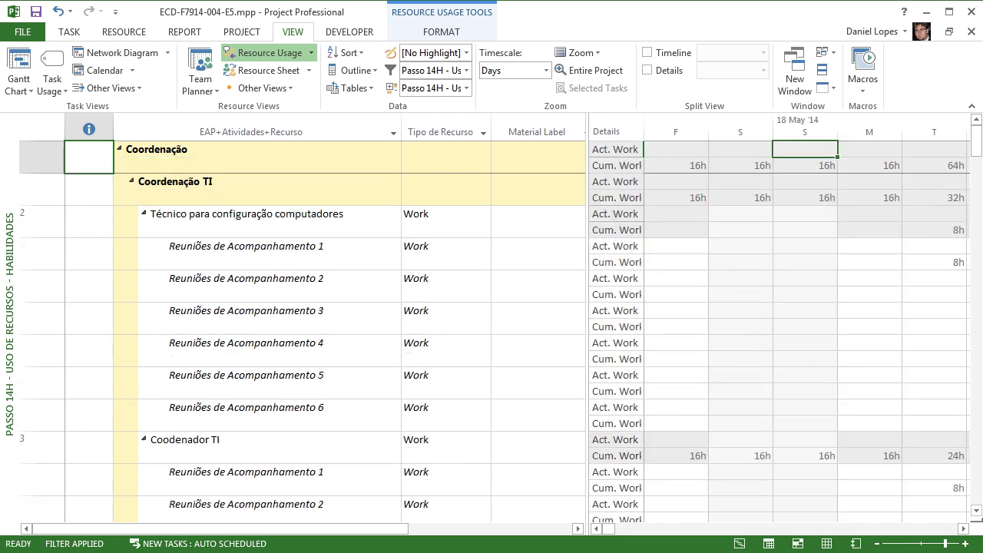
pyautogui.rightClick(634, 217)
pyautogui.click(666, 264)
pyautogui.rightClick(615, 211)
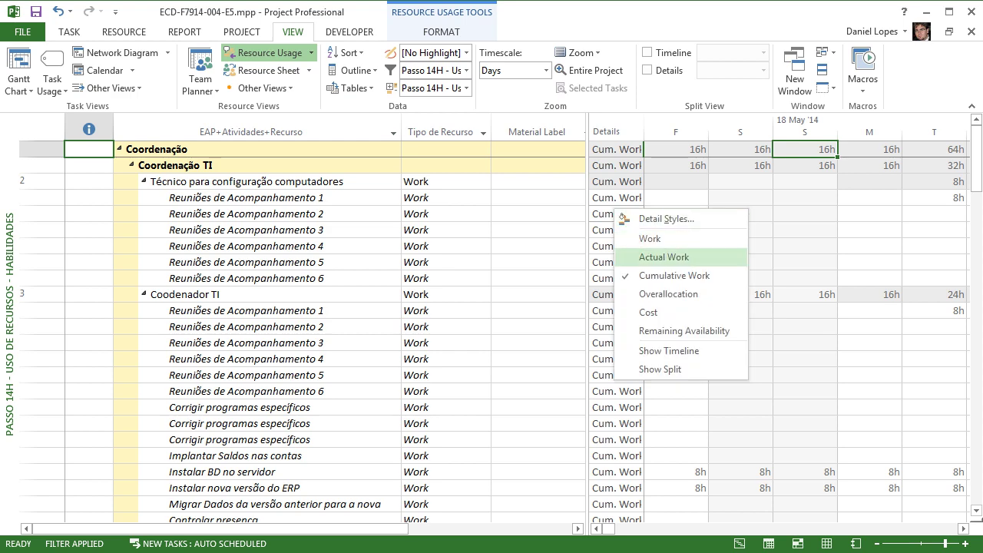
pyautogui.click(674, 275)
# Open Detail Styles for the usage details and add Peak Units to the shown fields.
pyautogui.rightClick(614, 135)
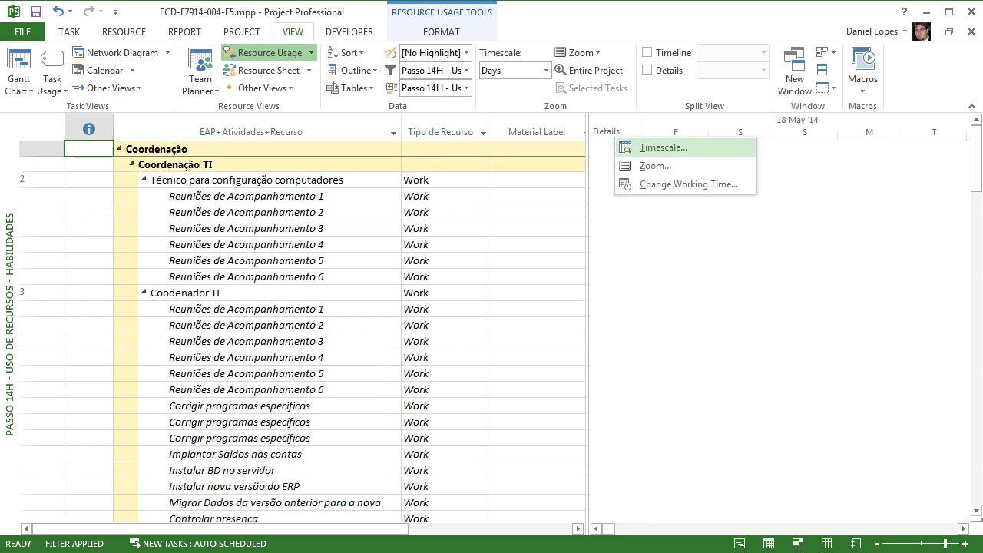
pyautogui.rightClick(607, 215)
pyautogui.click(659, 224)
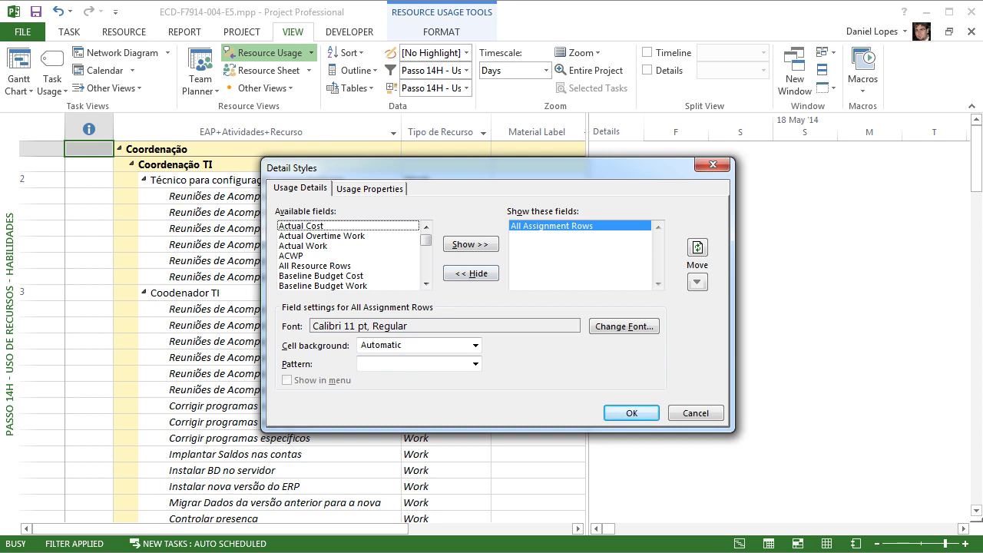
pyautogui.click(321, 235)
pyautogui.press('p')
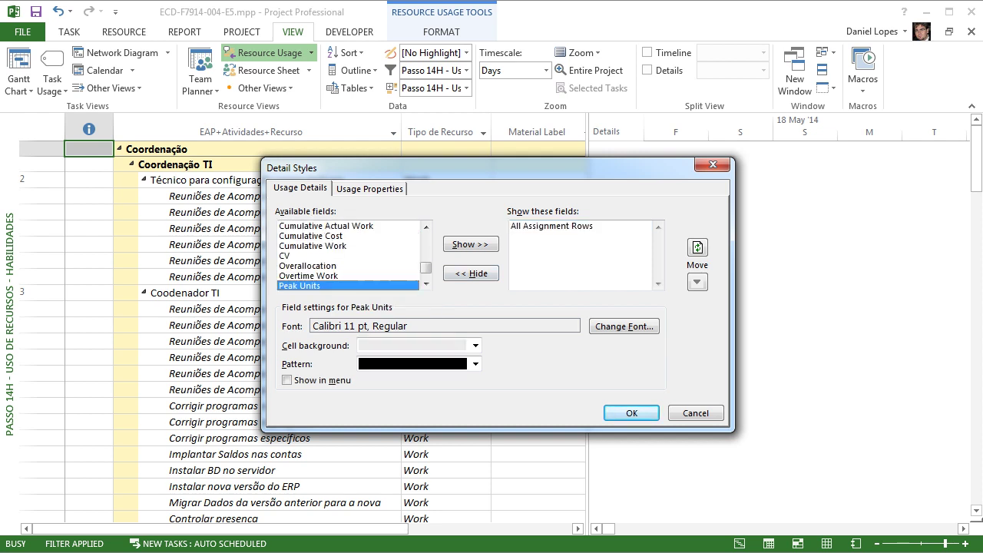
pyautogui.click(470, 245)
# Add Overallocation and Percent Allocation to the fields shown in the usage details.
pyautogui.click(330, 276)
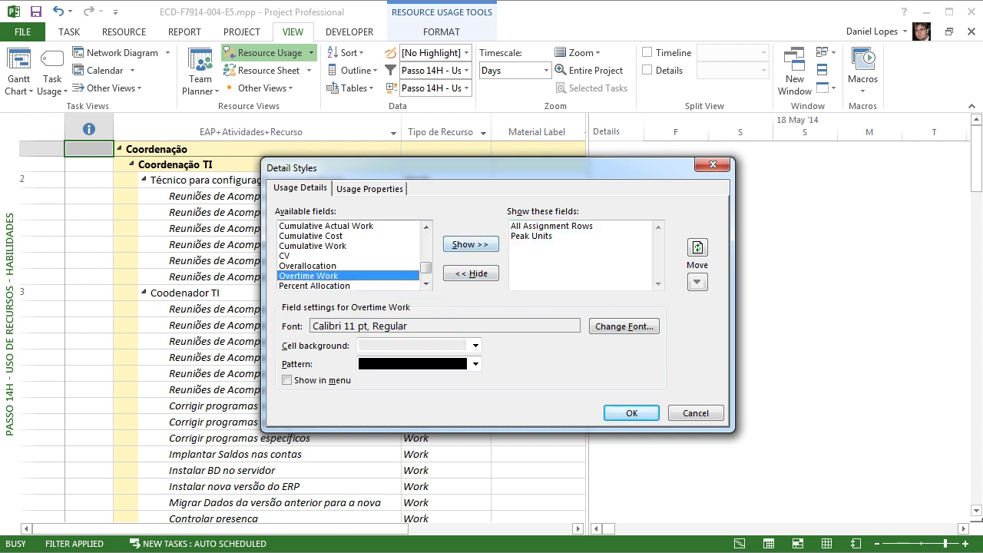
pyautogui.click(330, 266)
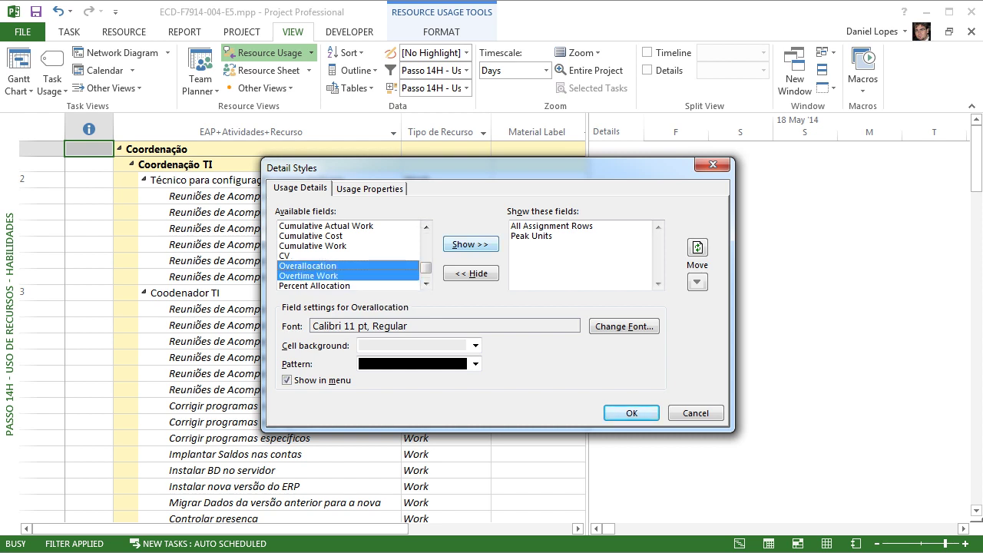
pyautogui.hotkey('alt', 's')
pyautogui.click(338, 265)
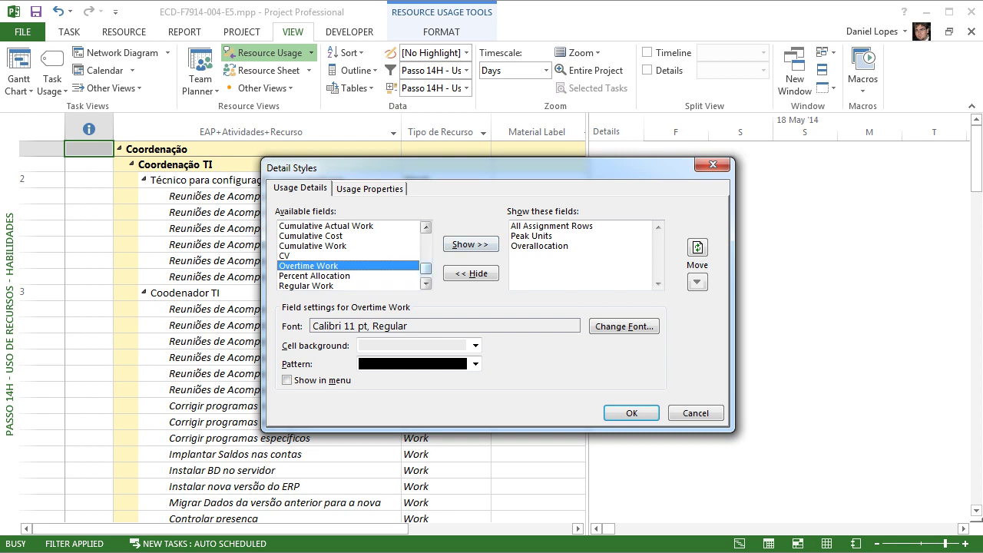
pyautogui.click(337, 275)
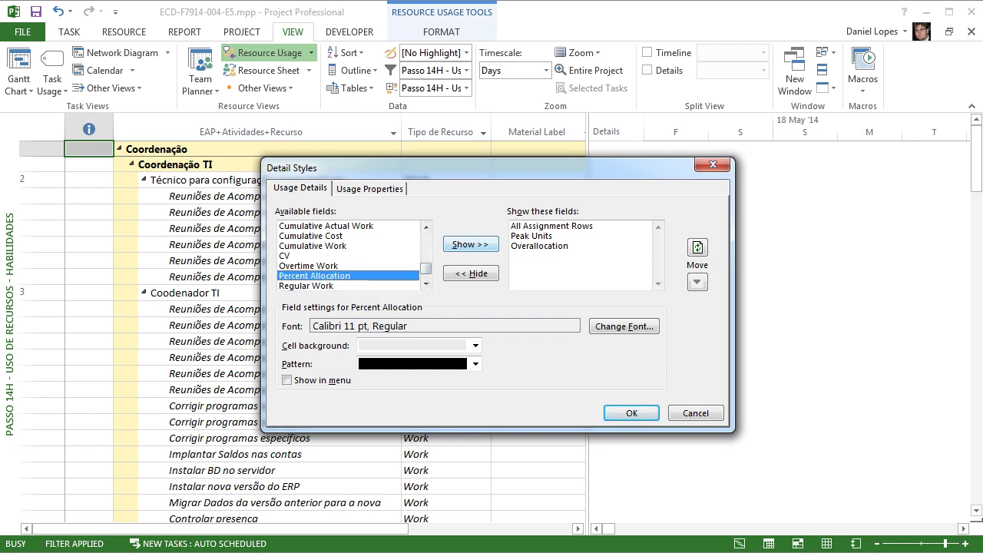
pyautogui.click(470, 244)
# Find Unit Availability among the available usage fields and add it to the shown fields.
pyautogui.click(307, 256)
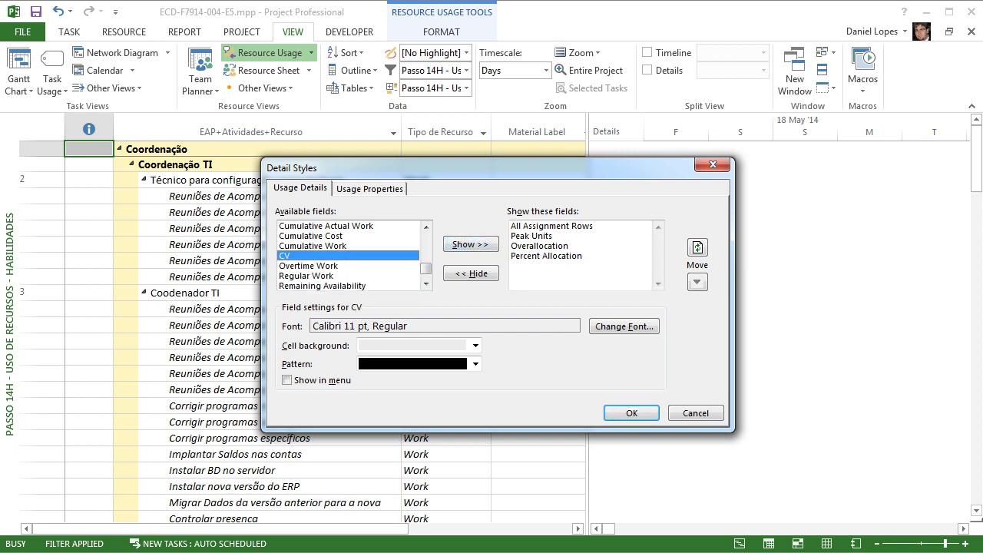
pyautogui.press('u')
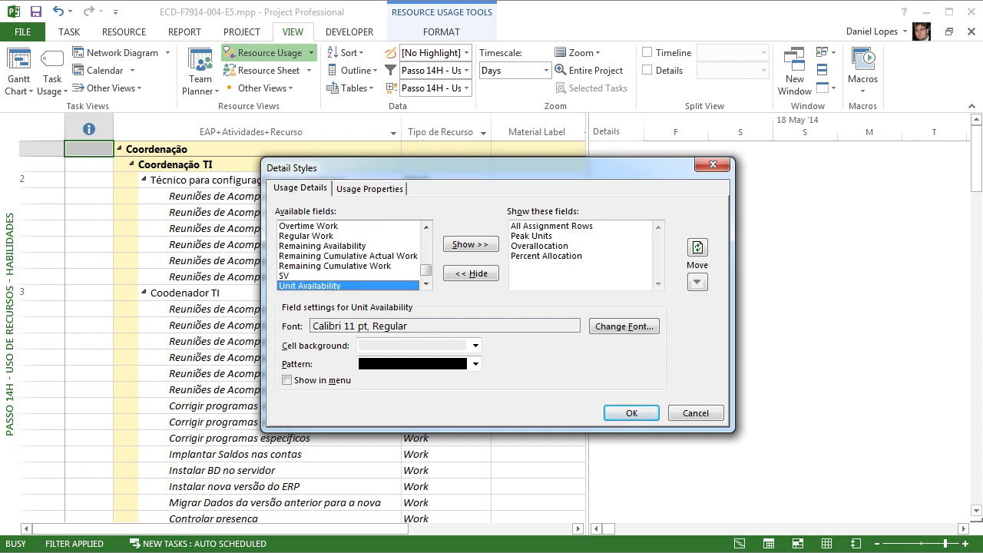
pyautogui.click(426, 284)
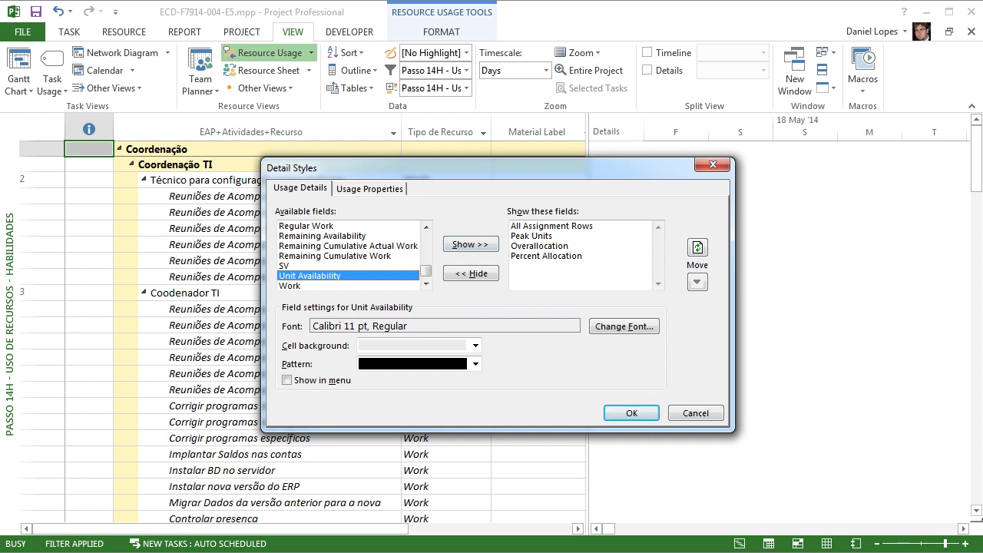
pyautogui.click(471, 244)
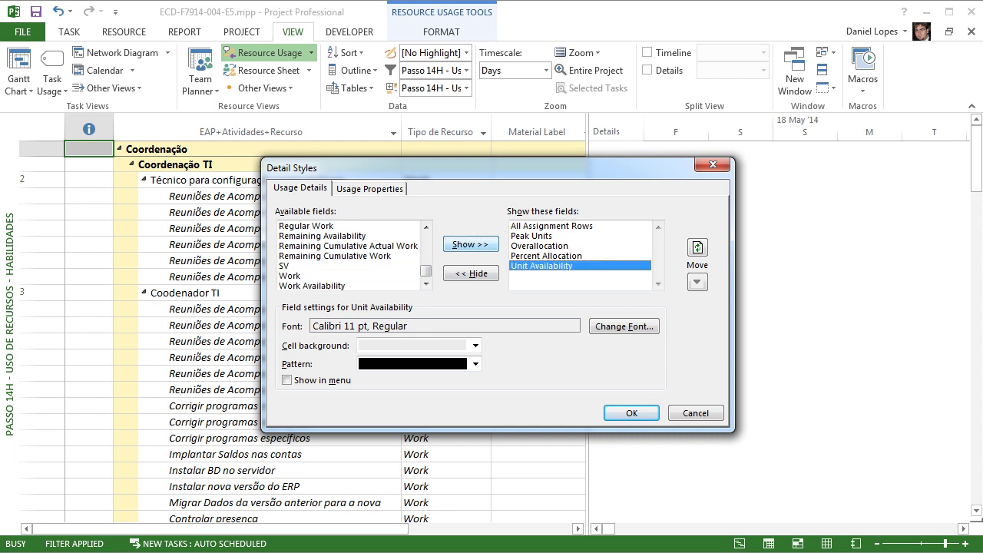
# Add Remaining Availability to the shown fields and remove All Assignment Rows from them.
pyautogui.click(306, 226)
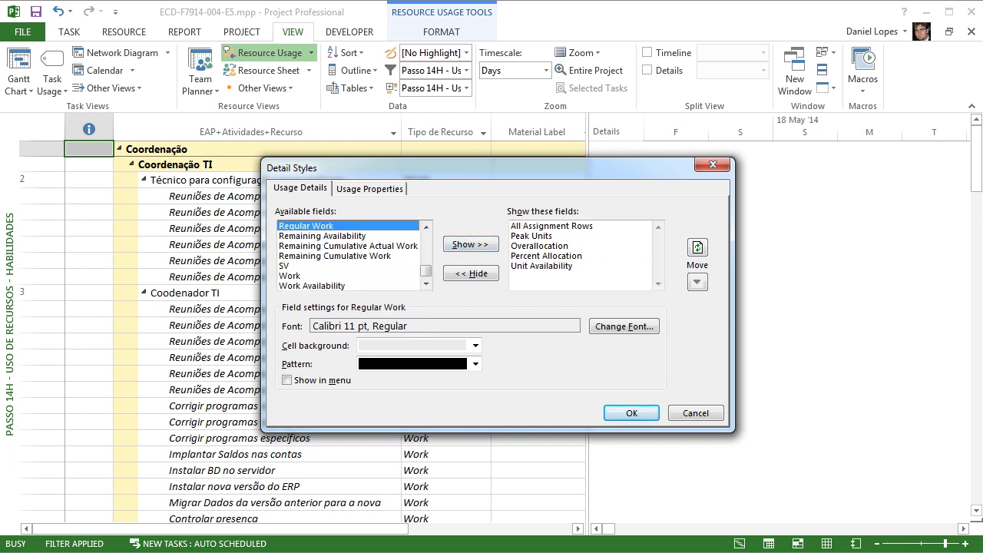
pyautogui.click(322, 236)
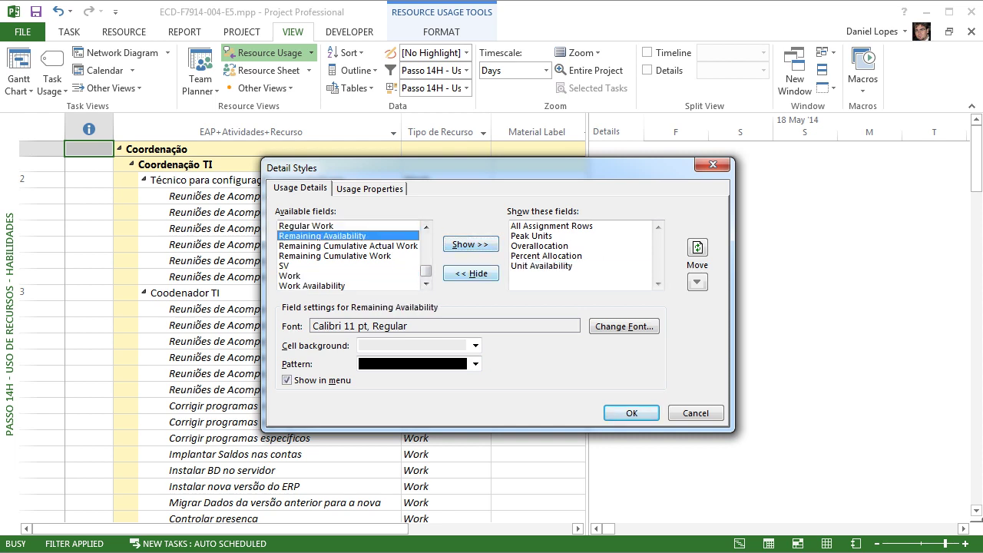
pyautogui.hotkey('alt', 's')
pyautogui.click(551, 226)
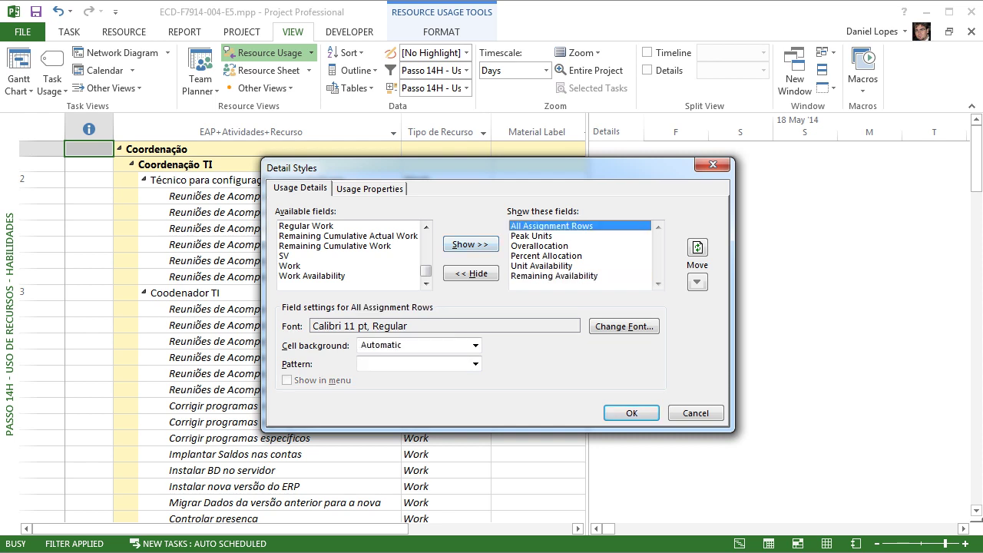
pyautogui.click(471, 273)
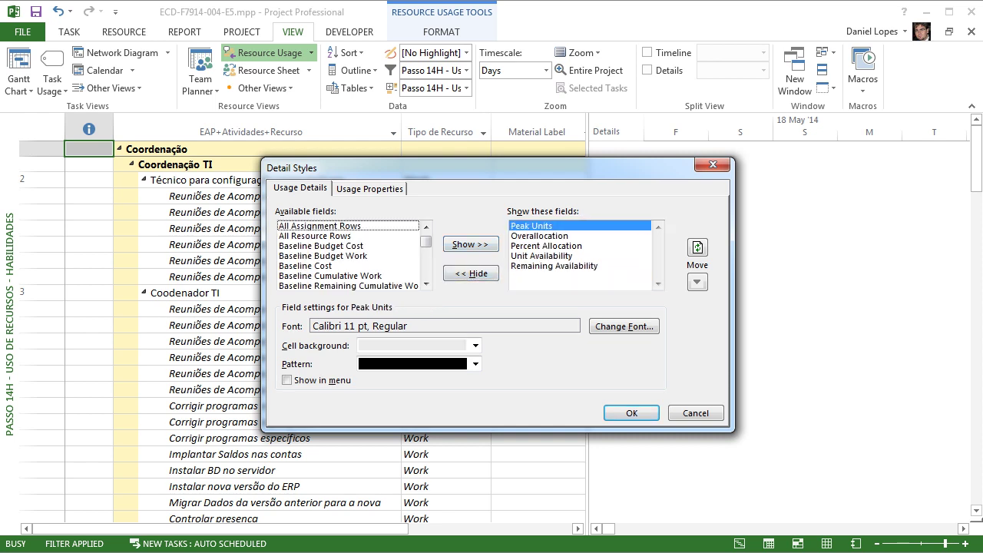
# Set the cell background to standard dark red for Peak Units and standard red for Overallocation.
pyautogui.click(476, 345)
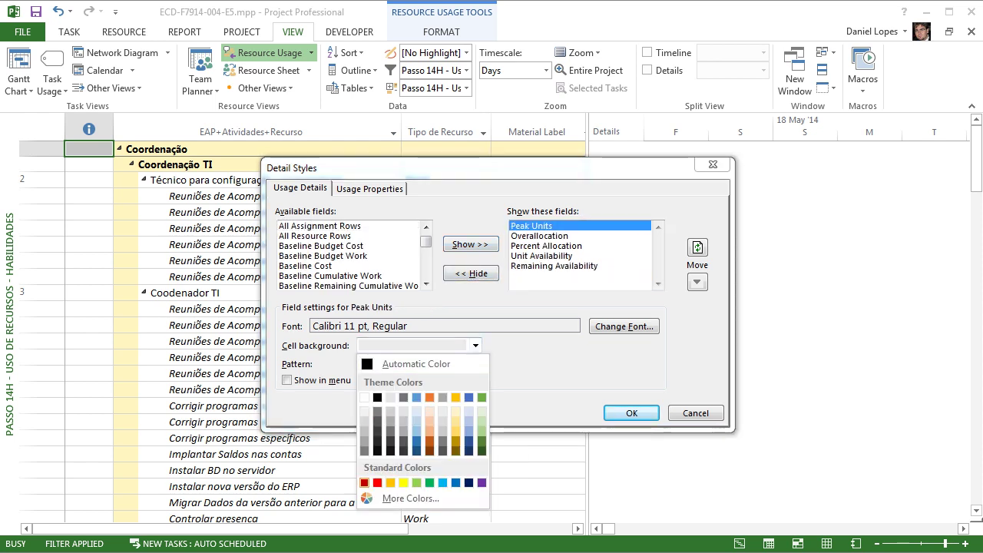
pyautogui.click(365, 482)
pyautogui.click(540, 235)
pyautogui.click(475, 344)
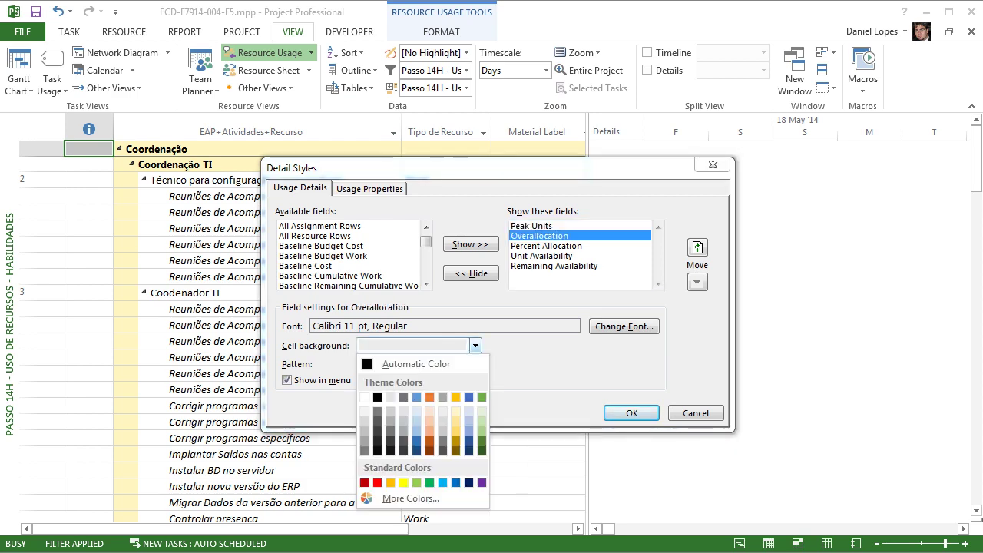
pyautogui.click(376, 483)
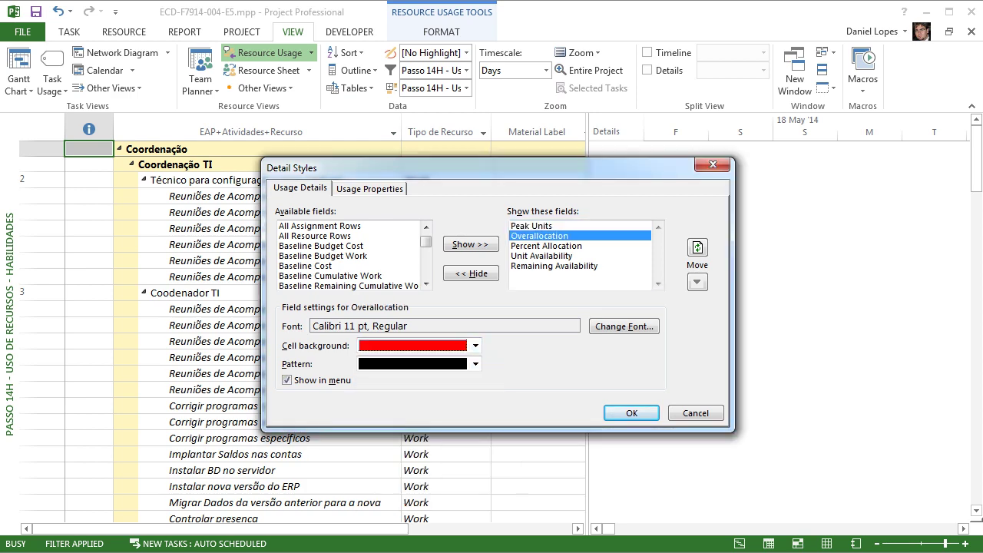
# Set the cell background of the Percent Allocation field to standard yellow.
pyautogui.click(545, 245)
pyautogui.click(475, 344)
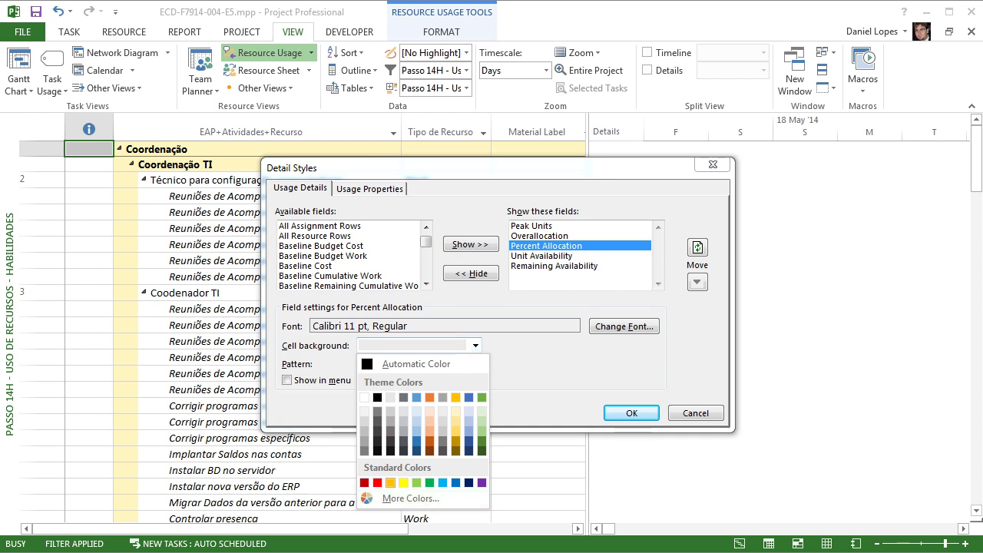
pyautogui.click(404, 482)
# Set the cell background of the Unit Availability field to standard light blue.
pyautogui.click(542, 256)
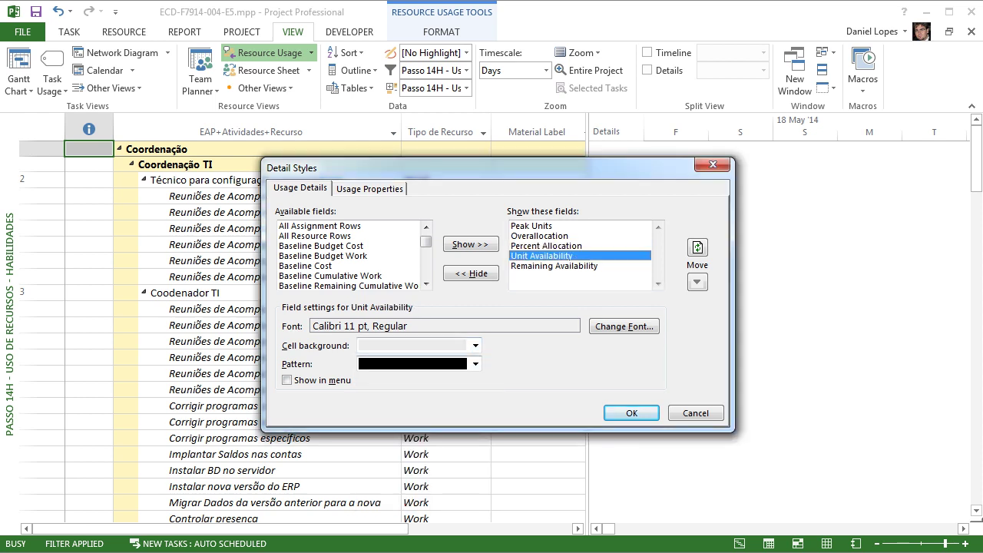
pyautogui.click(476, 345)
pyautogui.click(442, 482)
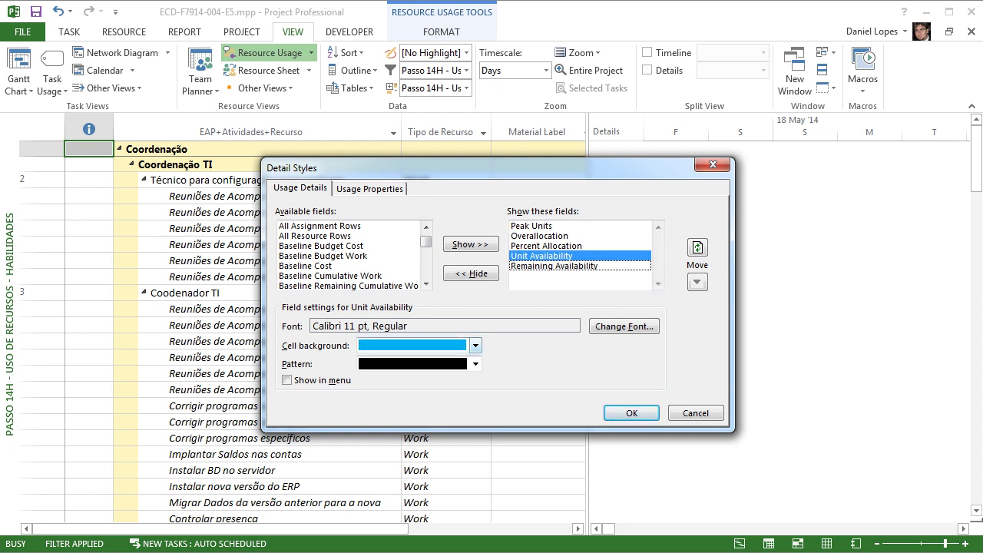
pyautogui.click(475, 344)
pyautogui.click(468, 482)
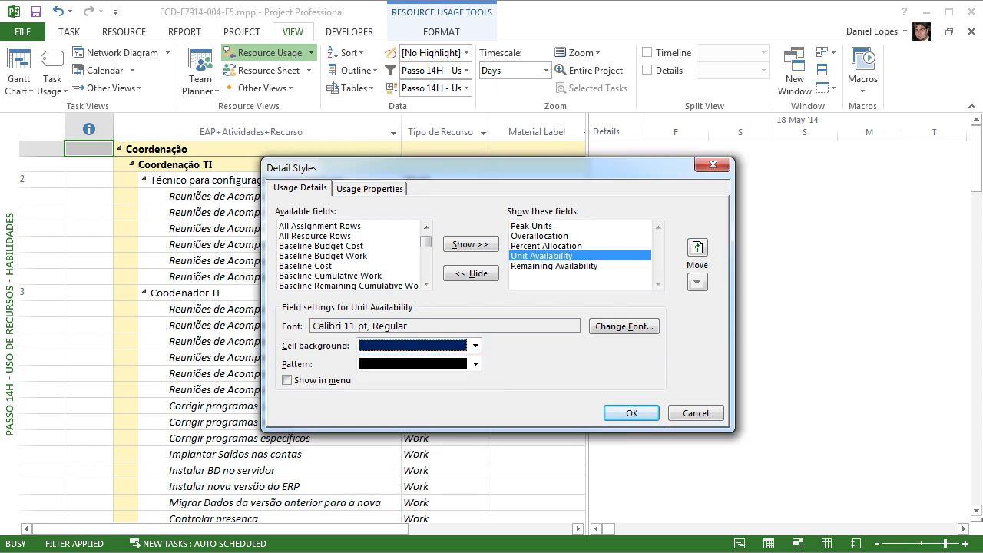
pyautogui.click(475, 345)
pyautogui.click(442, 483)
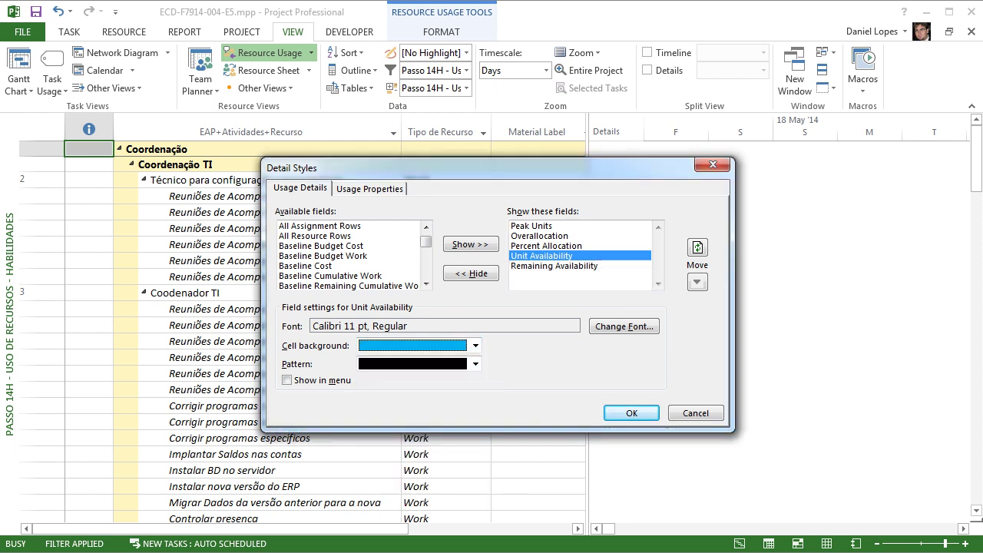
# Set the cell background of Remaining Availability to standard dark blue and apply the detail styles.
pyautogui.click(553, 265)
pyautogui.click(475, 345)
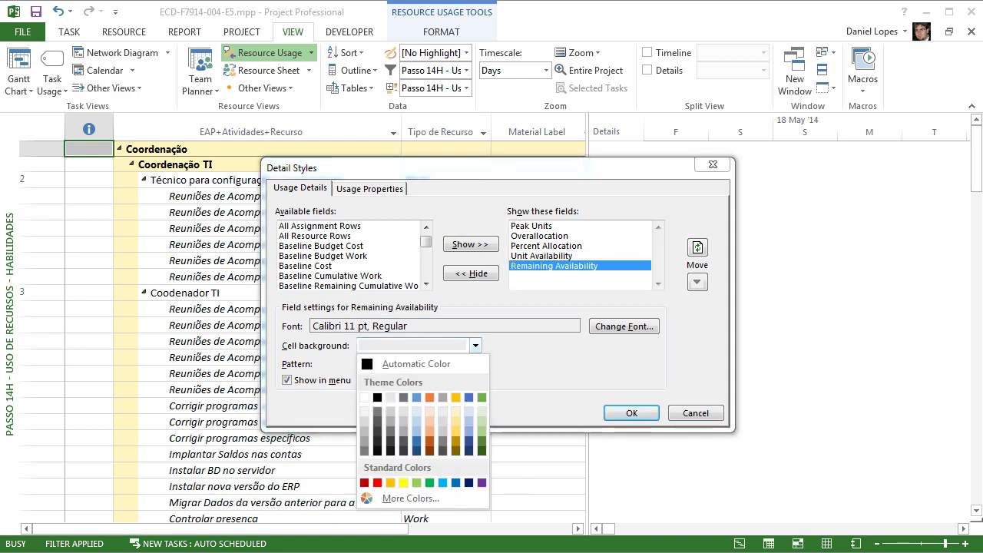
pyautogui.click(468, 482)
pyautogui.click(631, 413)
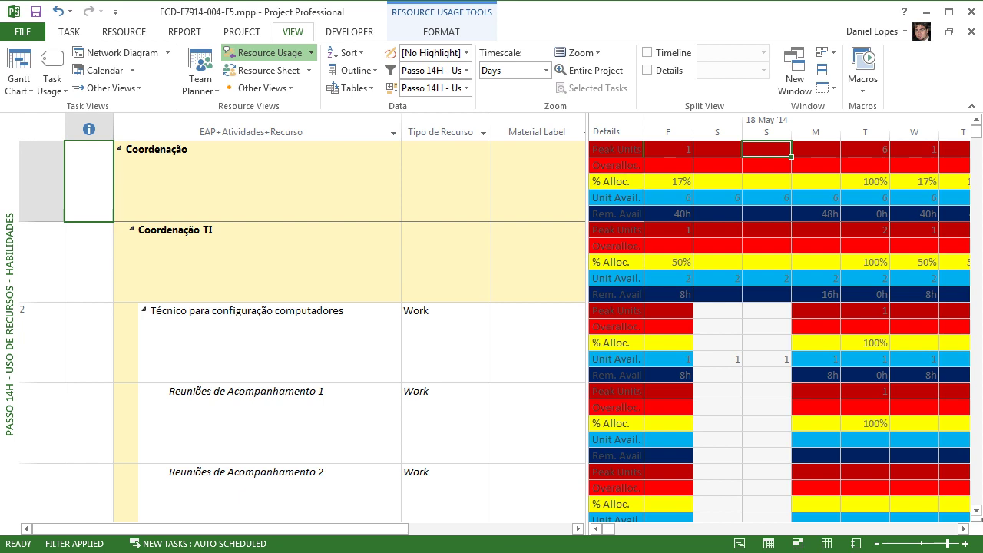
# Widen the resource table to include the Max Units column and look over the first resource rows.
pyautogui.moveTo(587, 323); pyautogui.dragTo(681, 323)
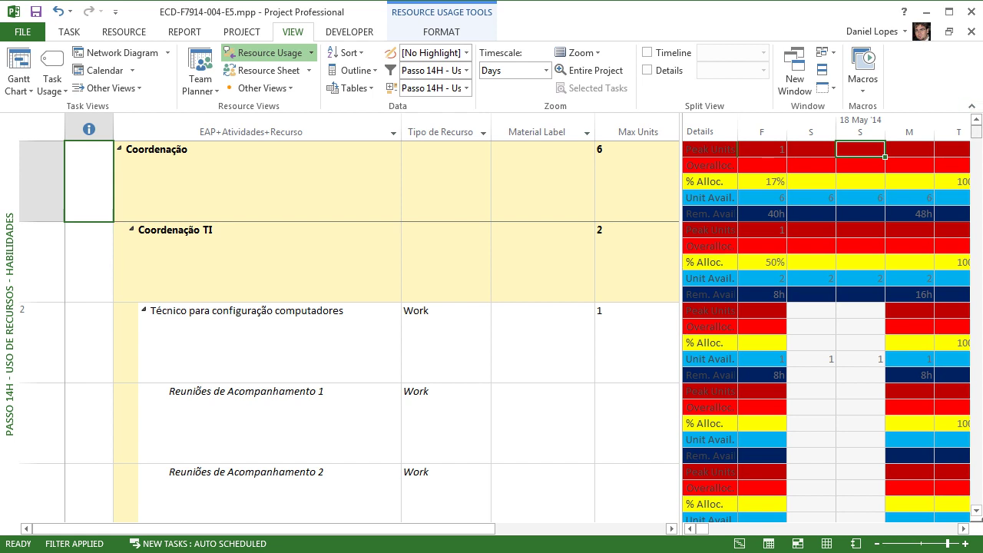
pyautogui.moveTo(975, 131); pyautogui.dragTo(976, 137)
pyautogui.scroll(-1, 396, 332)
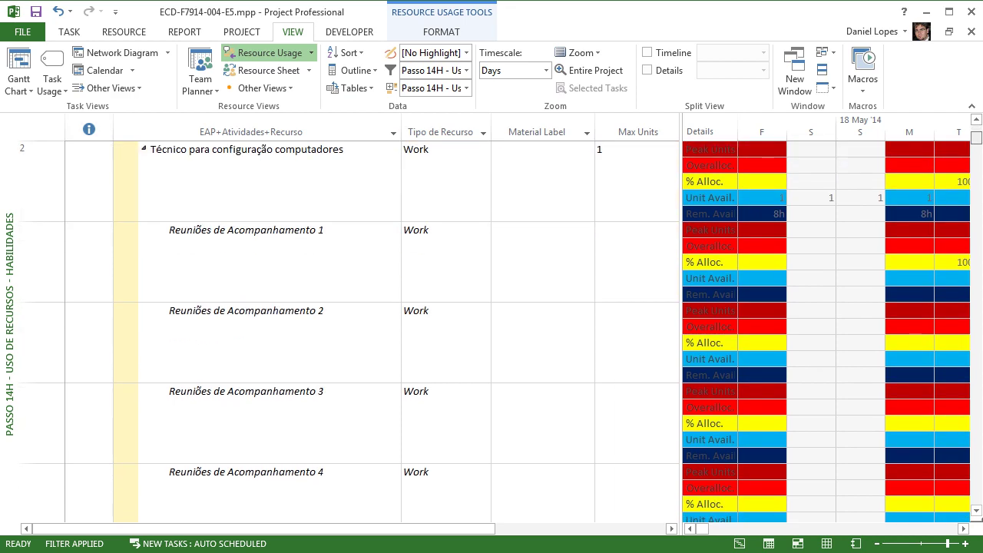
pyautogui.scroll(1, 491, 330)
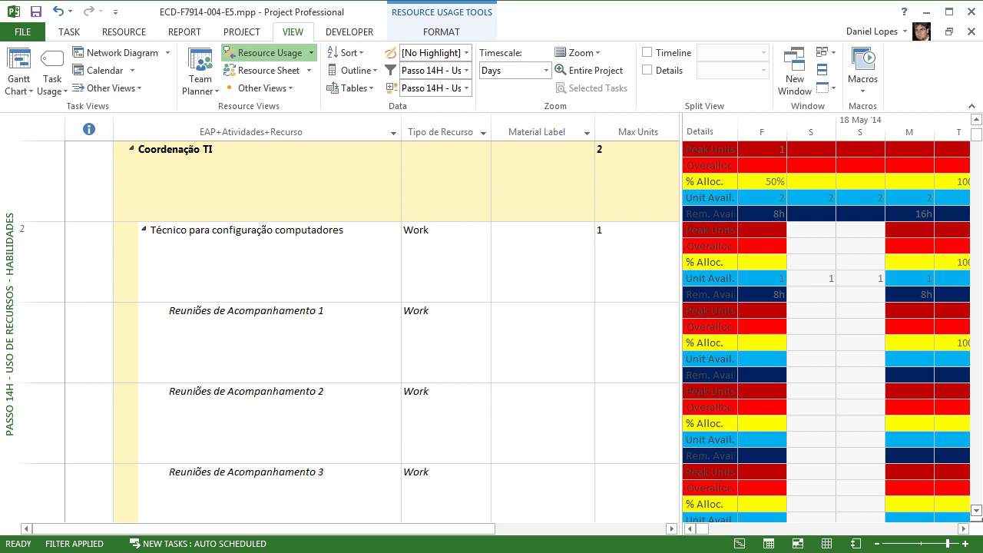
pyautogui.scroll(-2, 491, 330)
pyautogui.scroll(-1, 491, 330)
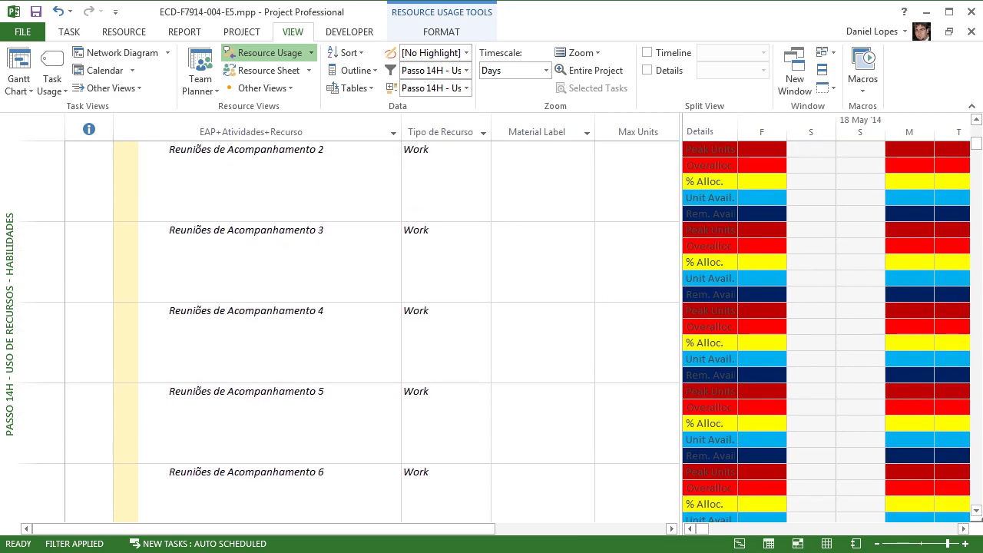
pyautogui.scroll(4, 492, 331)
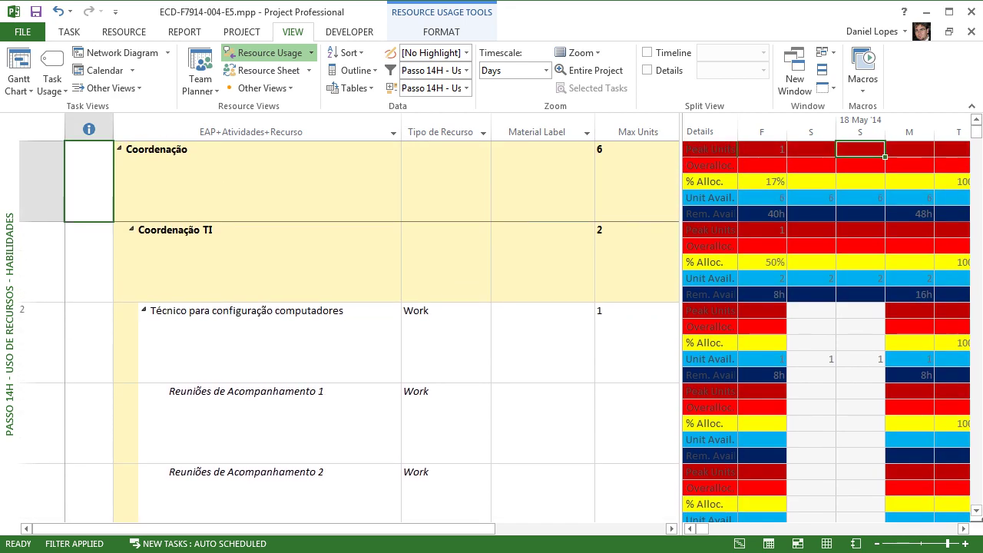
# Examine Friday's percent allocation for Coordenação, Coordenação TI and Coodenador TI, and the unit and remaining availability of Coordenação Contábil.
pyautogui.click(257, 182)
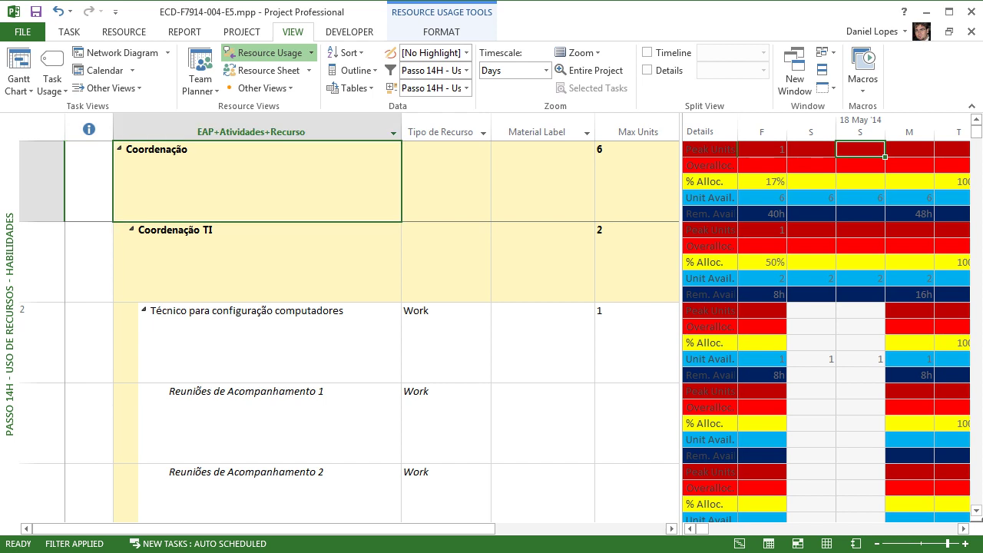
pyautogui.click(762, 182)
pyautogui.click(762, 262)
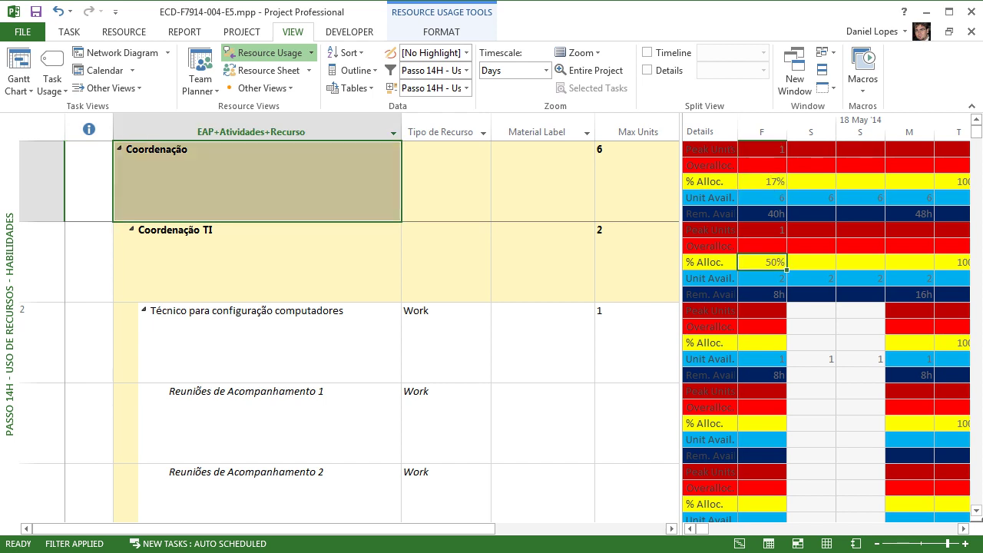
pyautogui.scroll(-3, 346, 330)
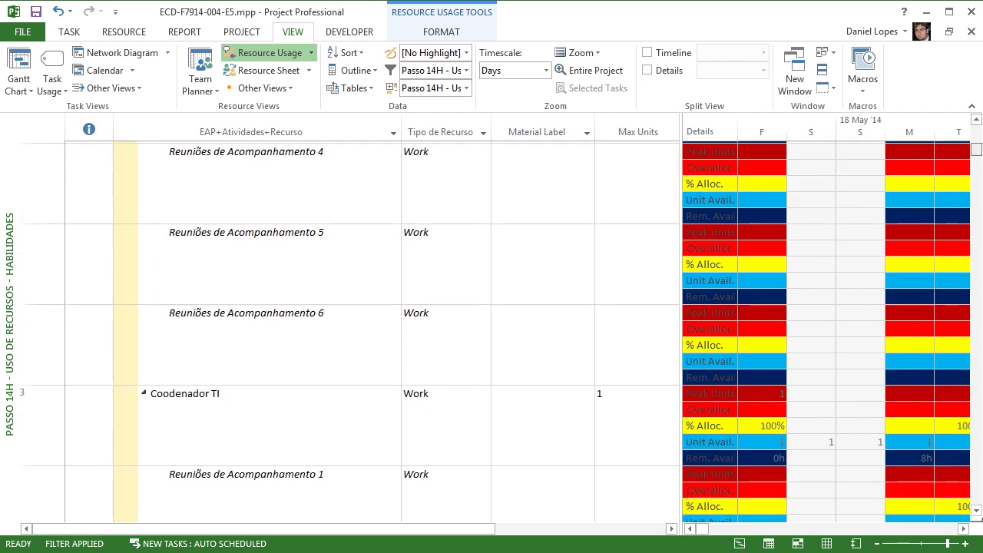
pyautogui.click(762, 182)
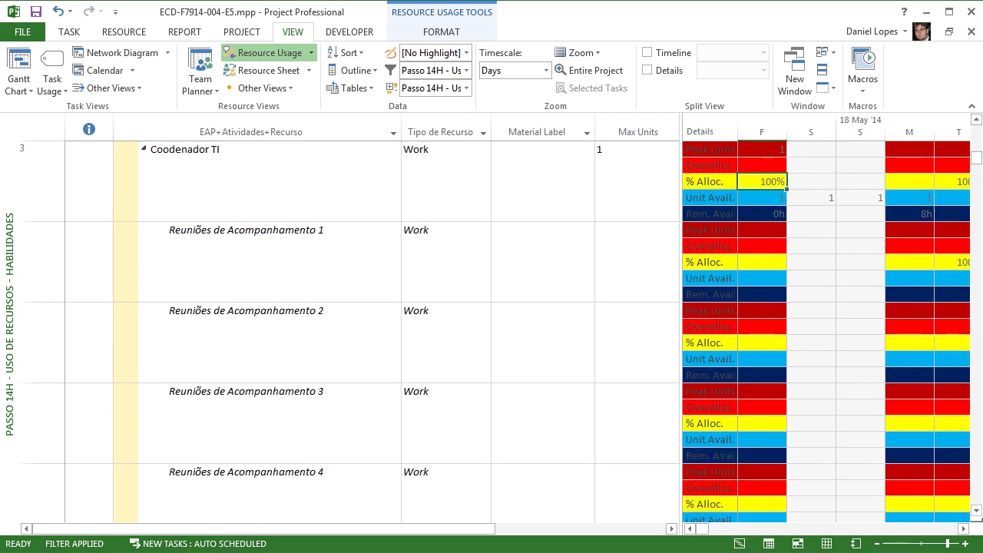
pyautogui.scroll(-3, 499, 330)
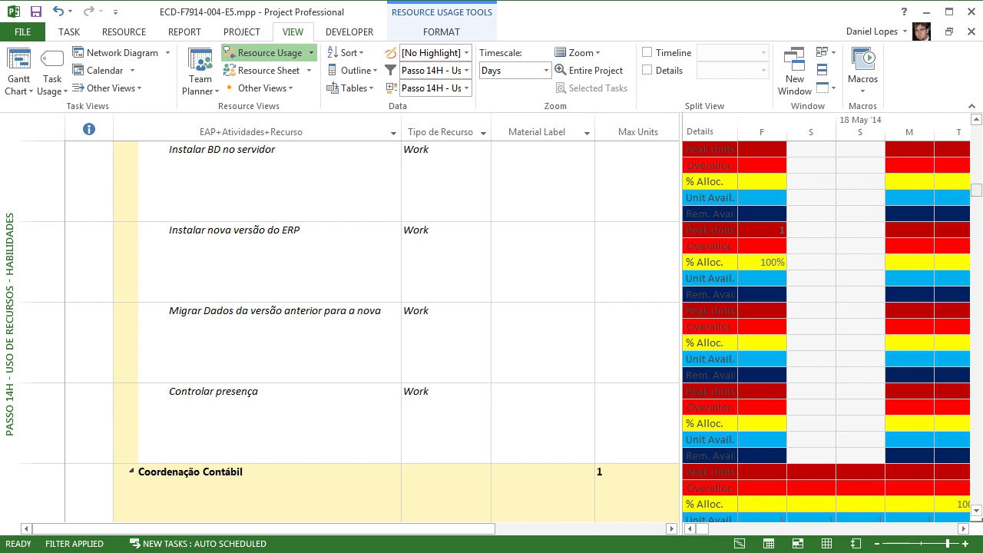
pyautogui.moveTo(976, 190); pyautogui.dragTo(976, 198)
pyautogui.click(761, 278)
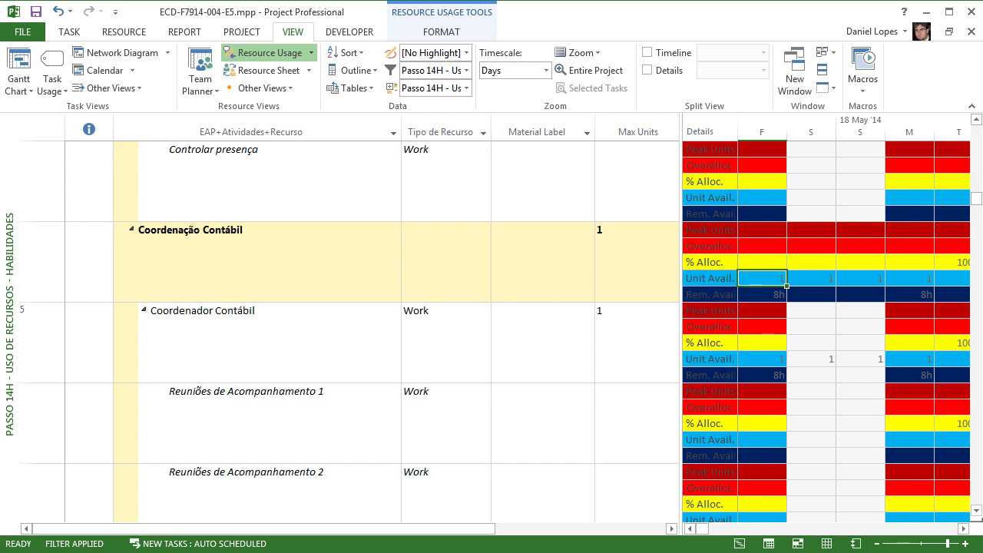
pyautogui.click(761, 295)
pyautogui.scroll(-2, 975, 200)
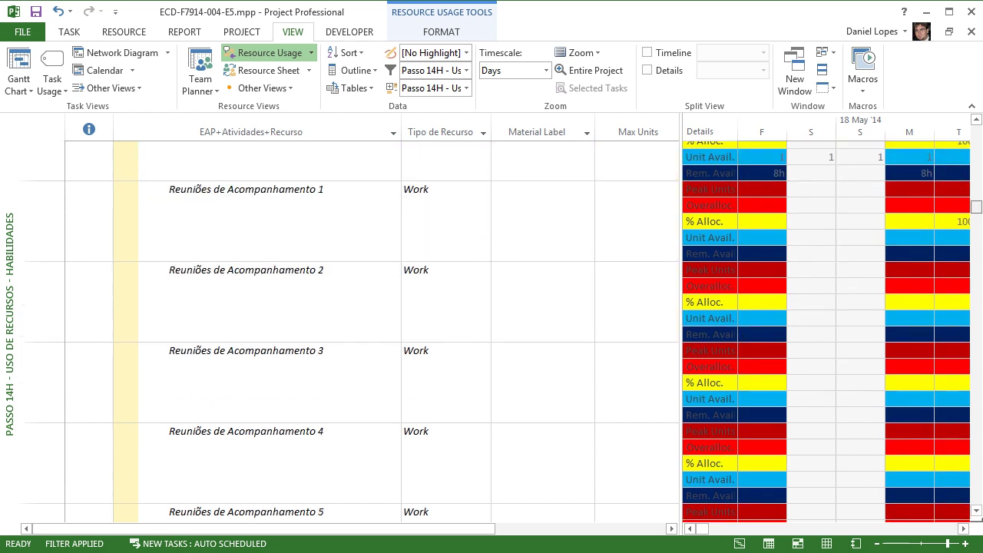
pyautogui.moveTo(975, 210); pyautogui.dragTo(976, 132)
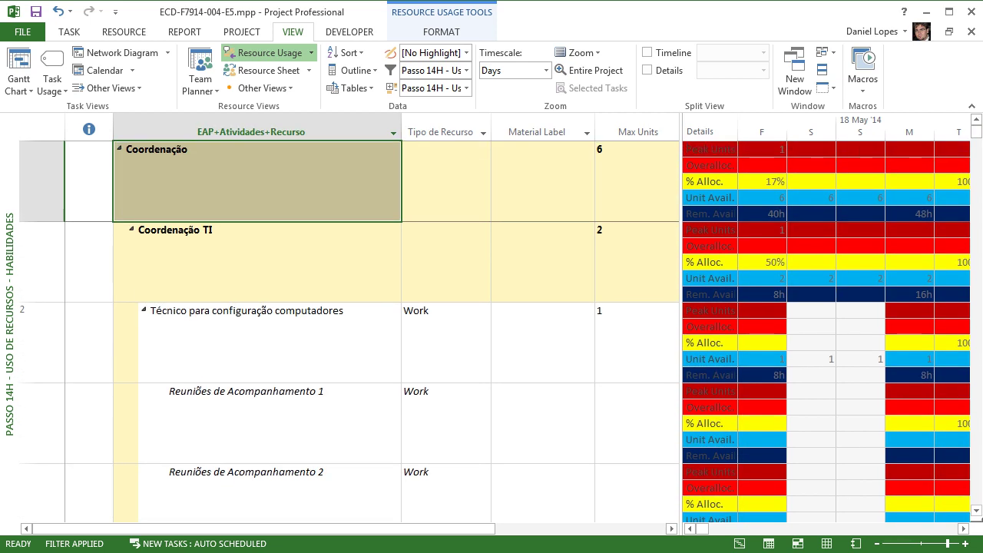